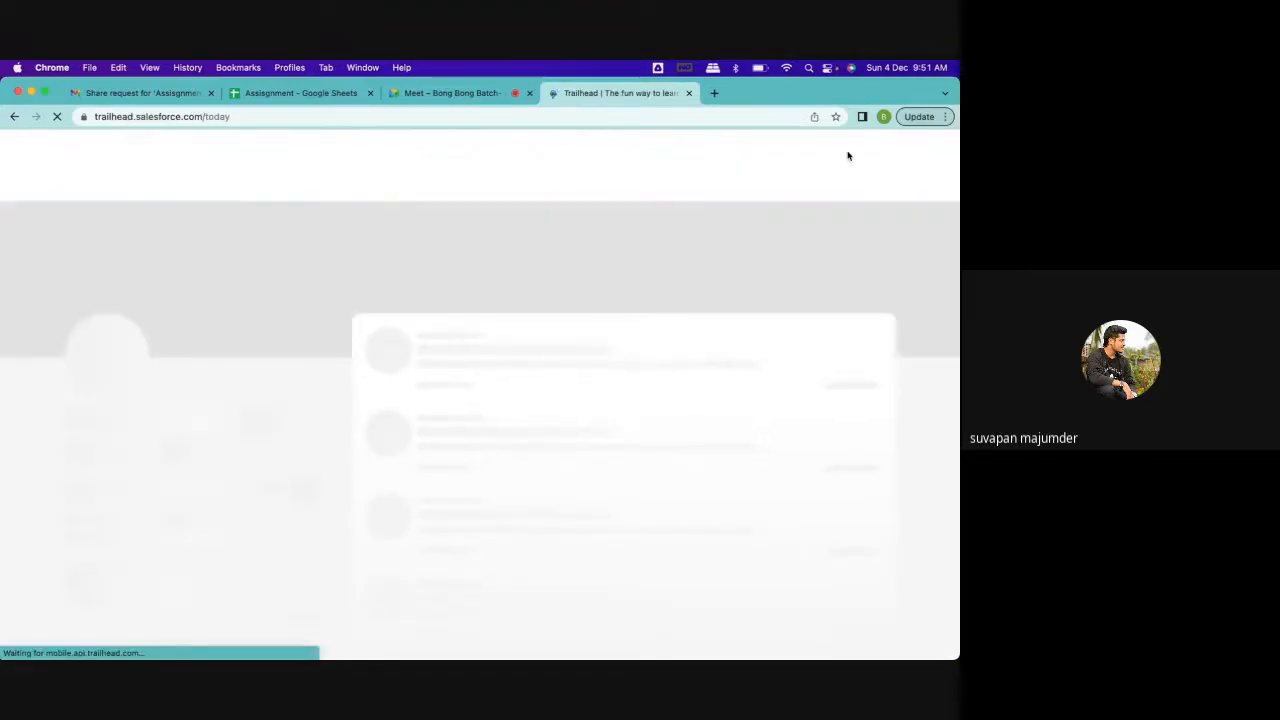
Launch the Batch23 playground from the Trailhead account's hands-on orgs
left_click(843, 158)
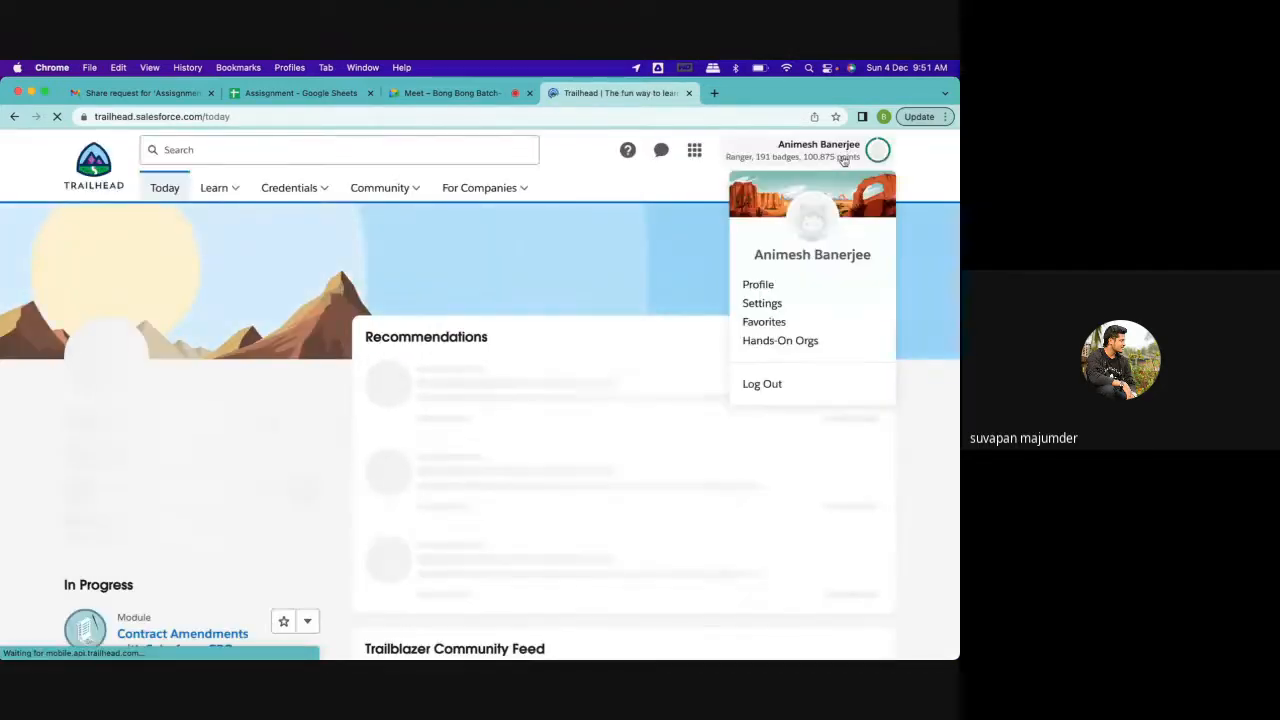
left_click(763, 340)
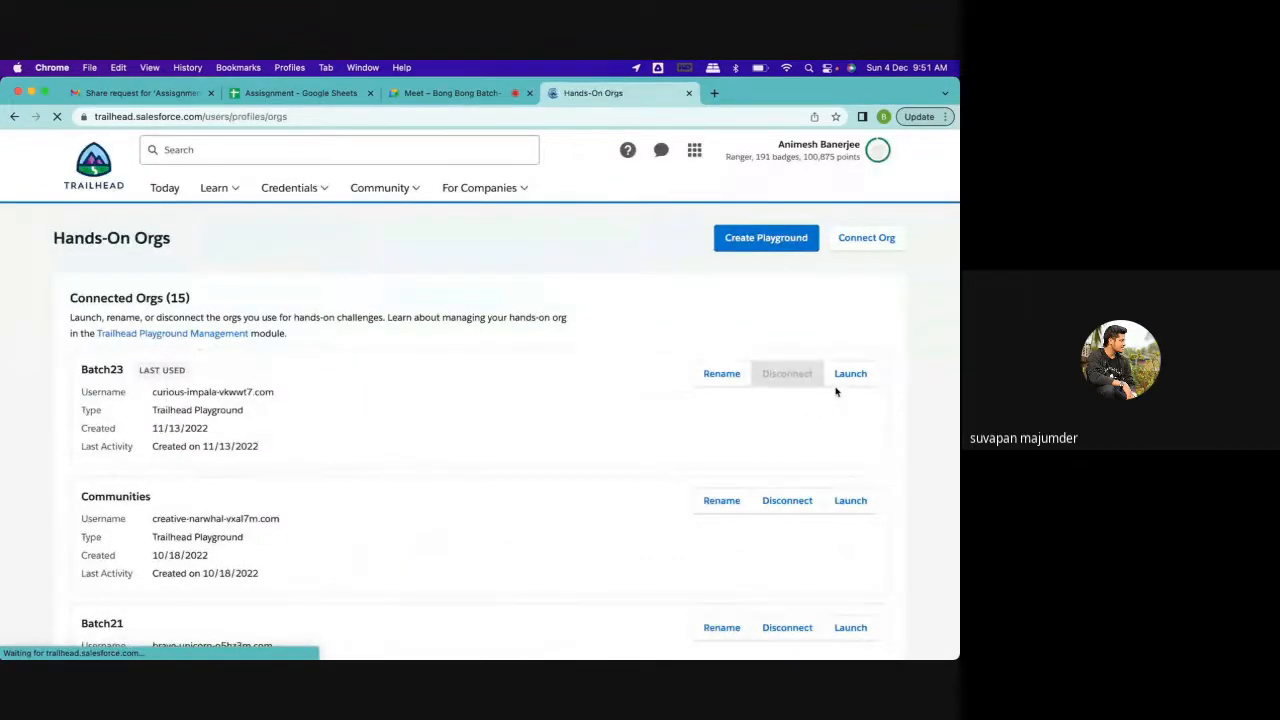
left_click(848, 377)
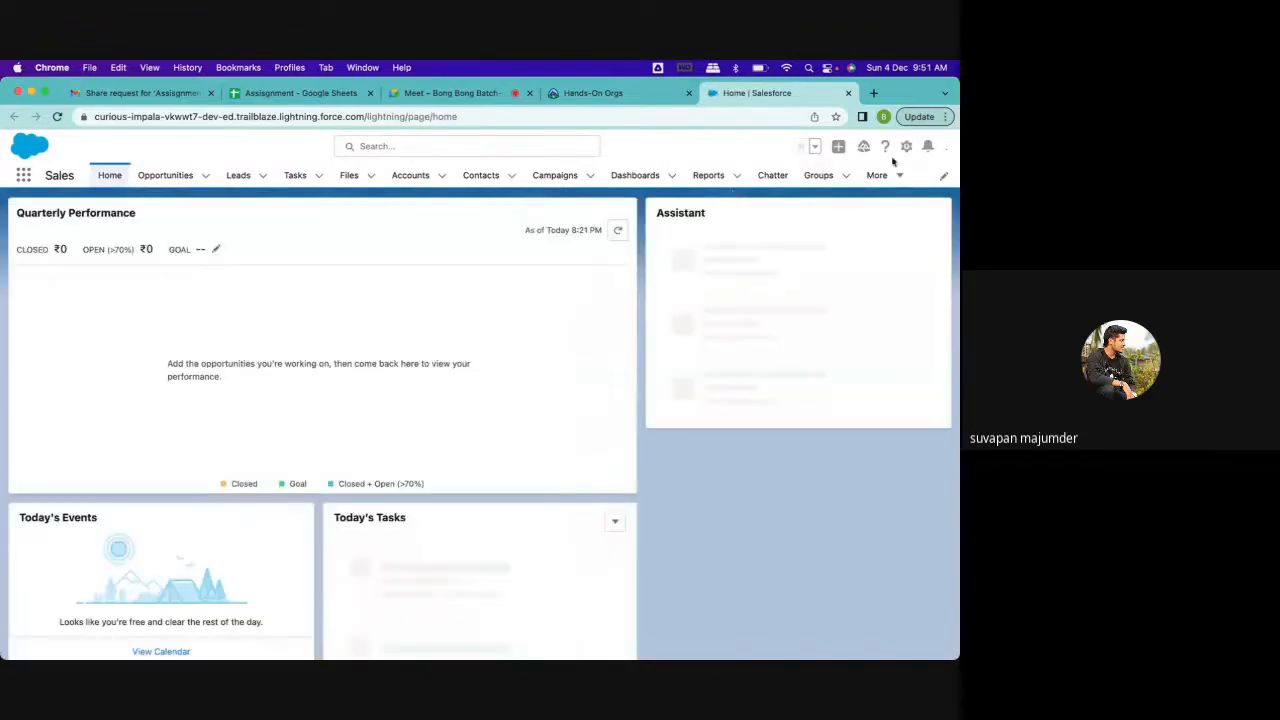
Go to Setup's Object Manager, find the custom Application object with "app", and open its Application Layout for editing
left_click(886, 148)
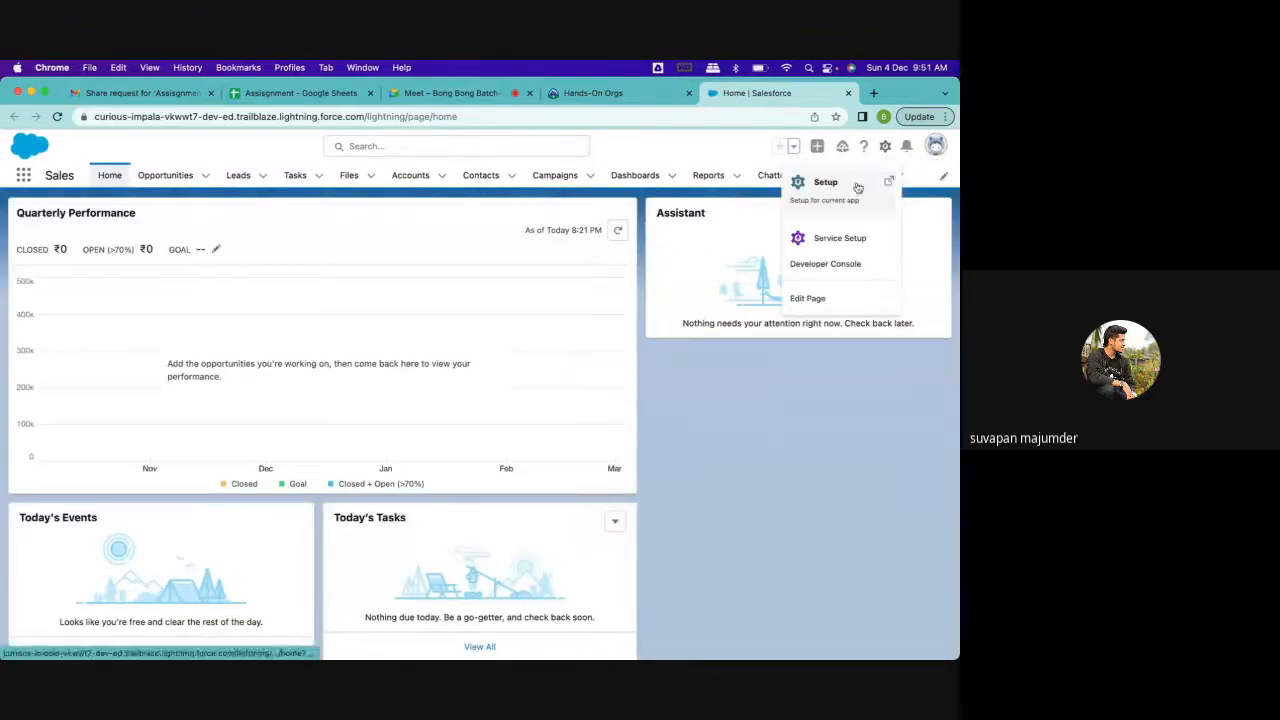
left_click(857, 187)
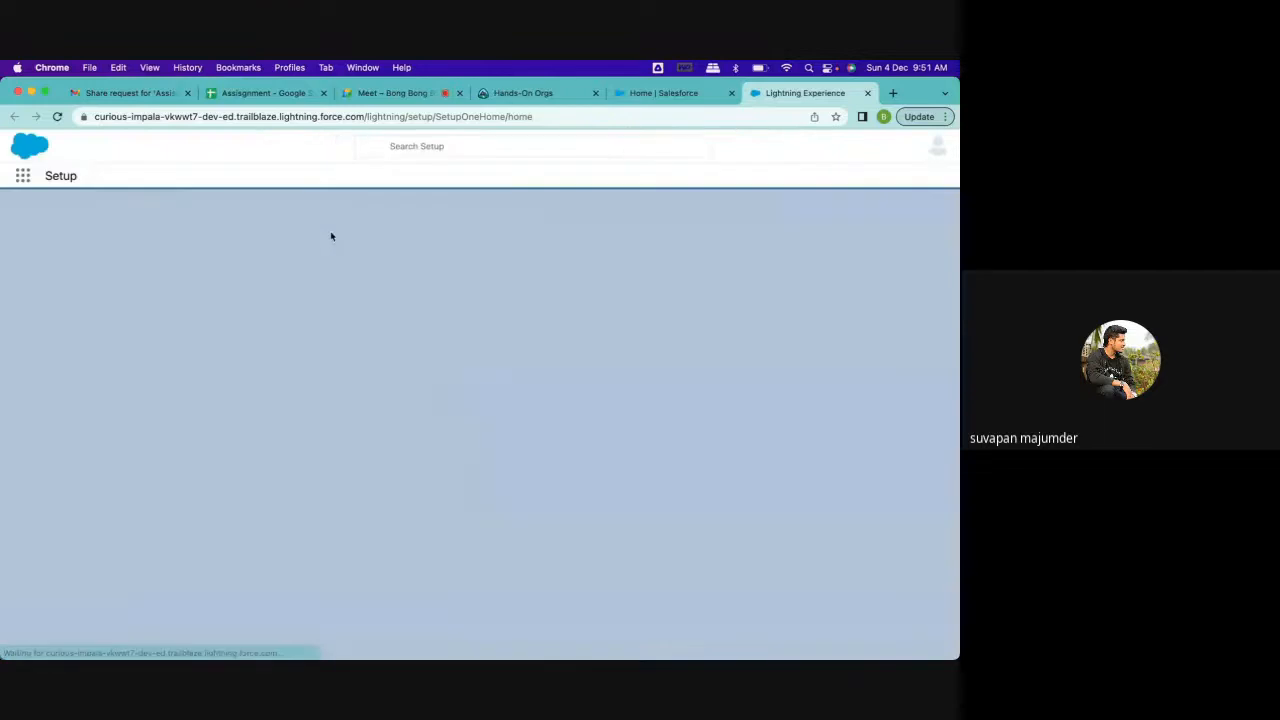
left_click(174, 176)
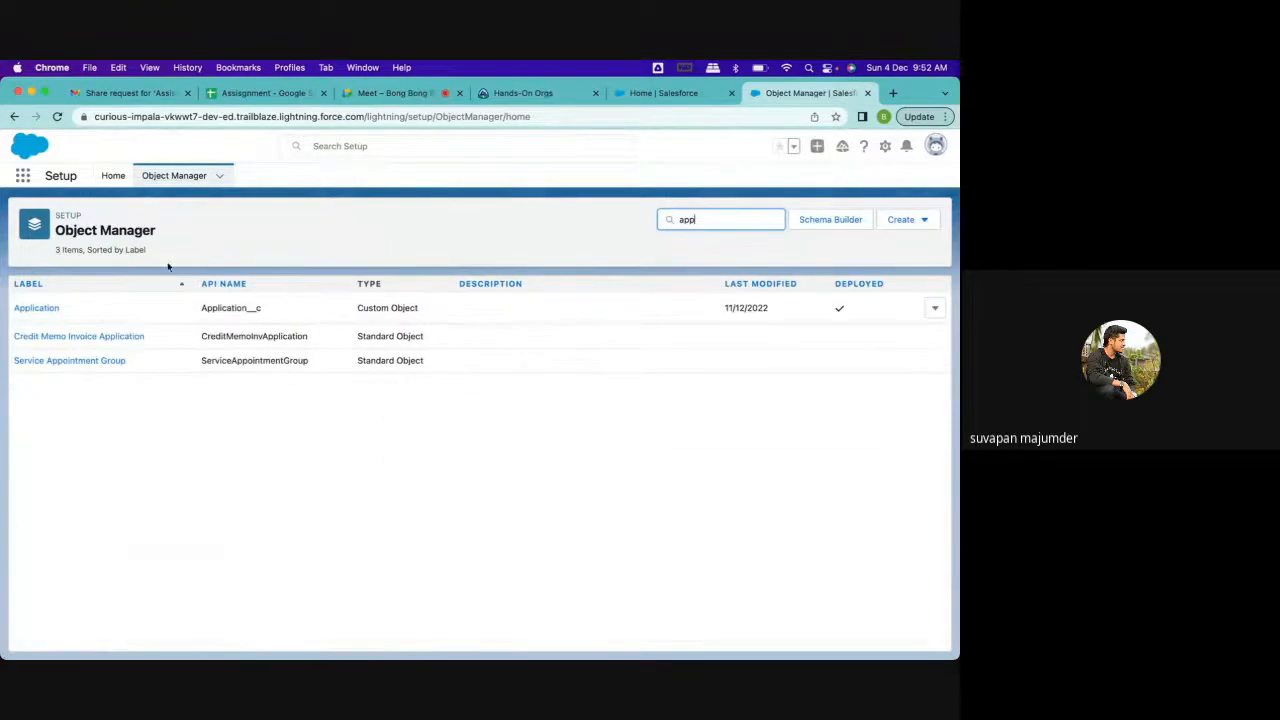
left_click(45, 310)
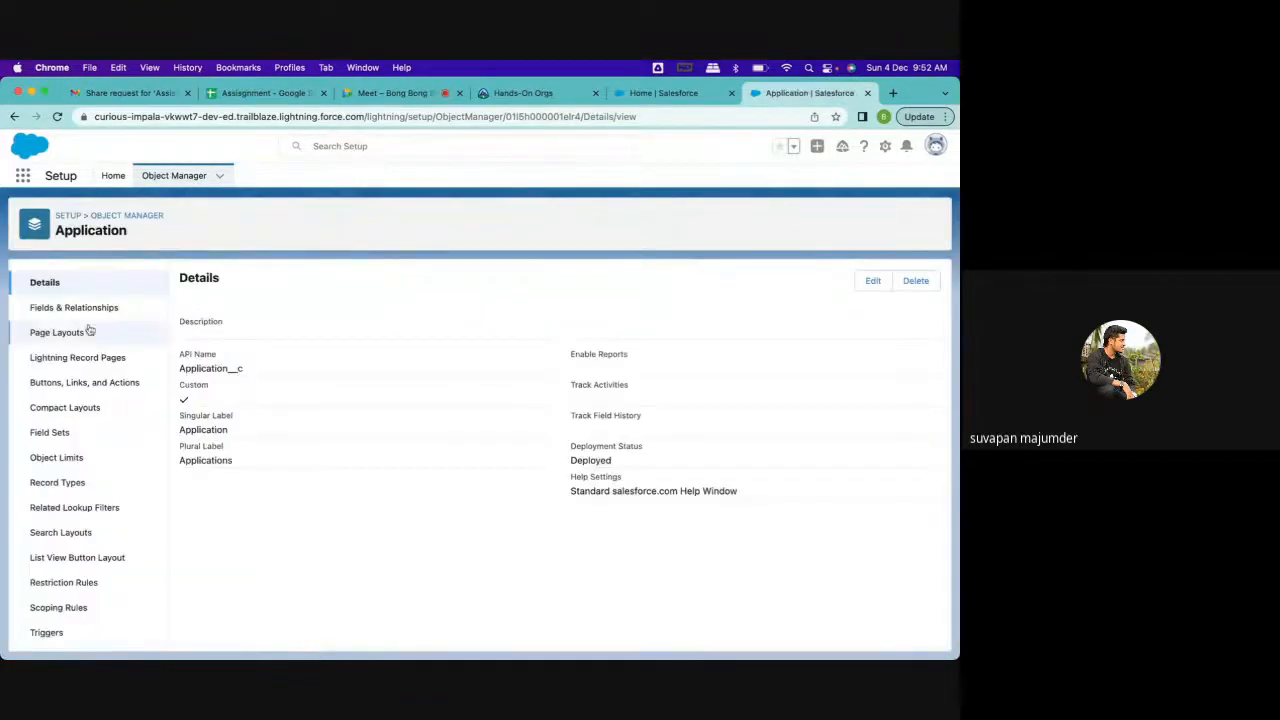
left_click(74, 336)
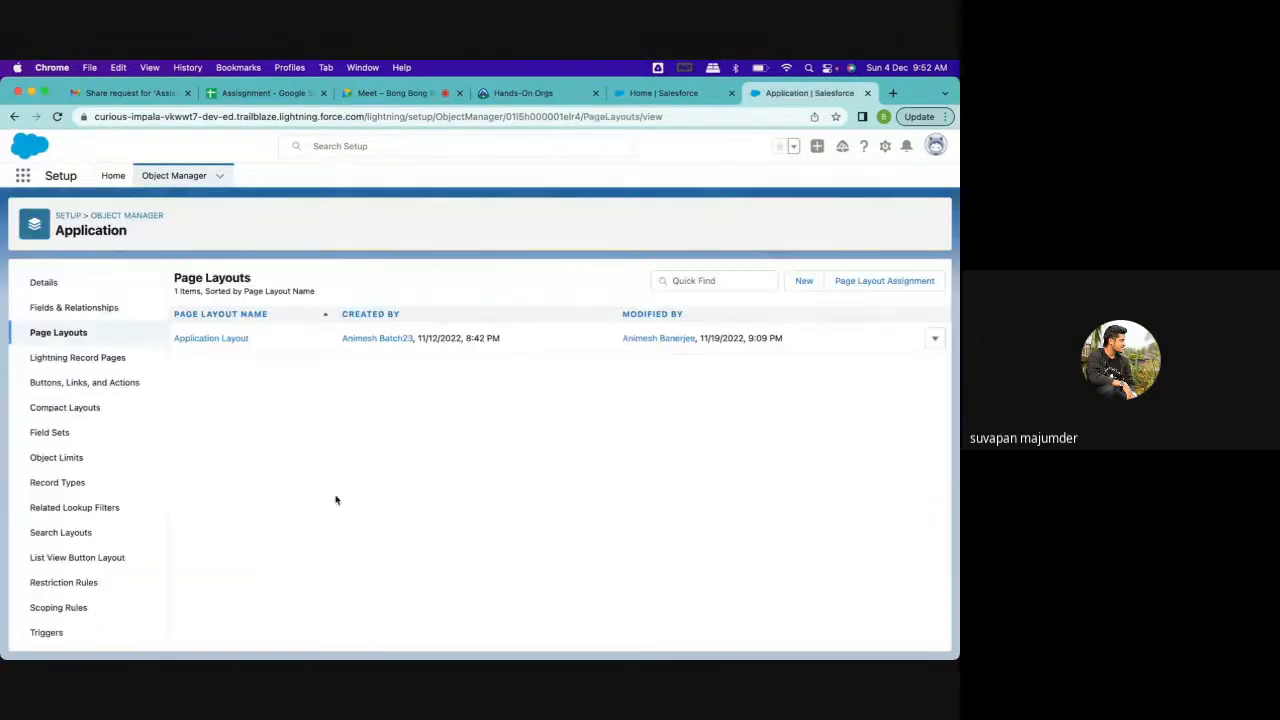
left_click(229, 338)
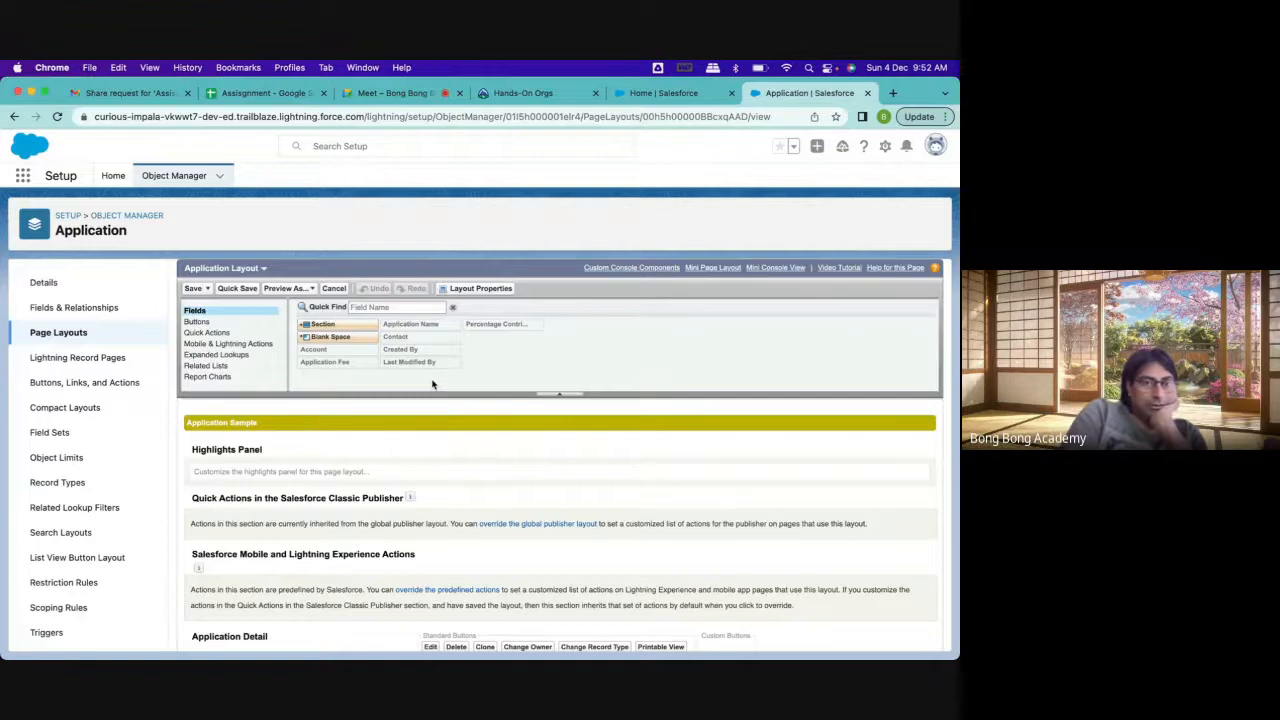
Move Account, Contact and Percentage Contribution into the second column of the Information section and save the Application Layout
scroll(432, 384, "down", 5)
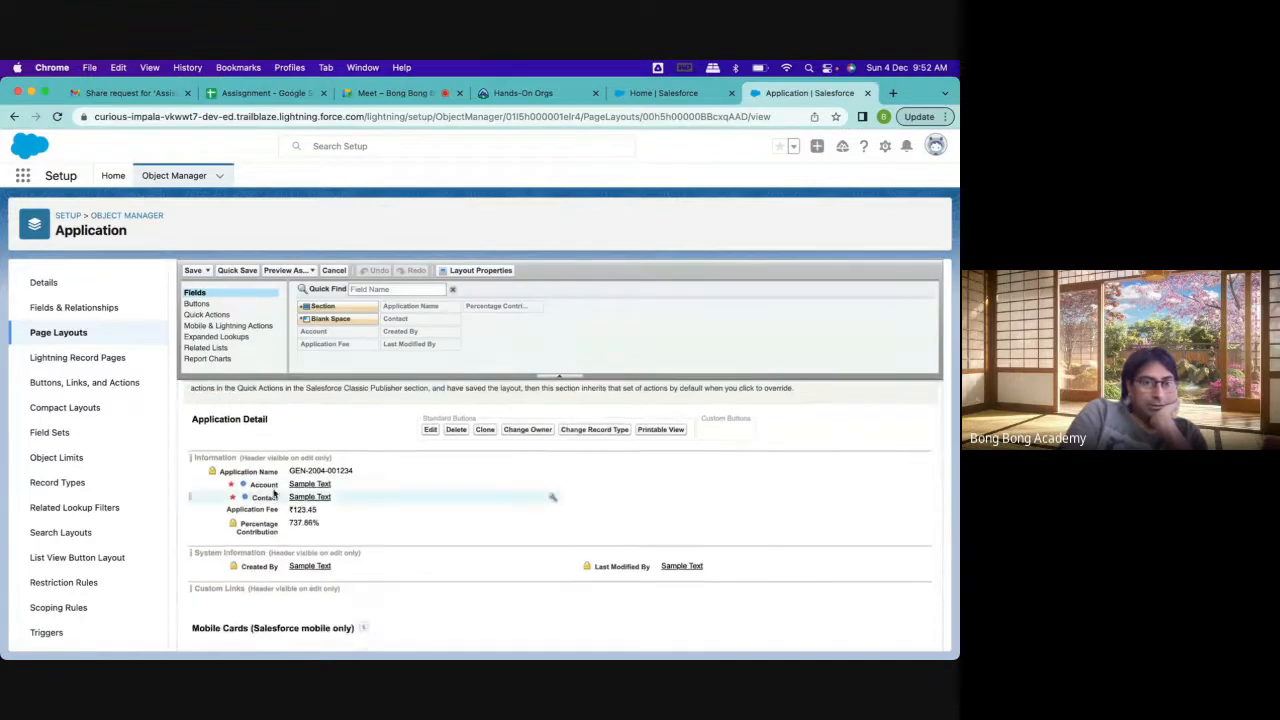
left_click_drag(264, 484, 640, 470)
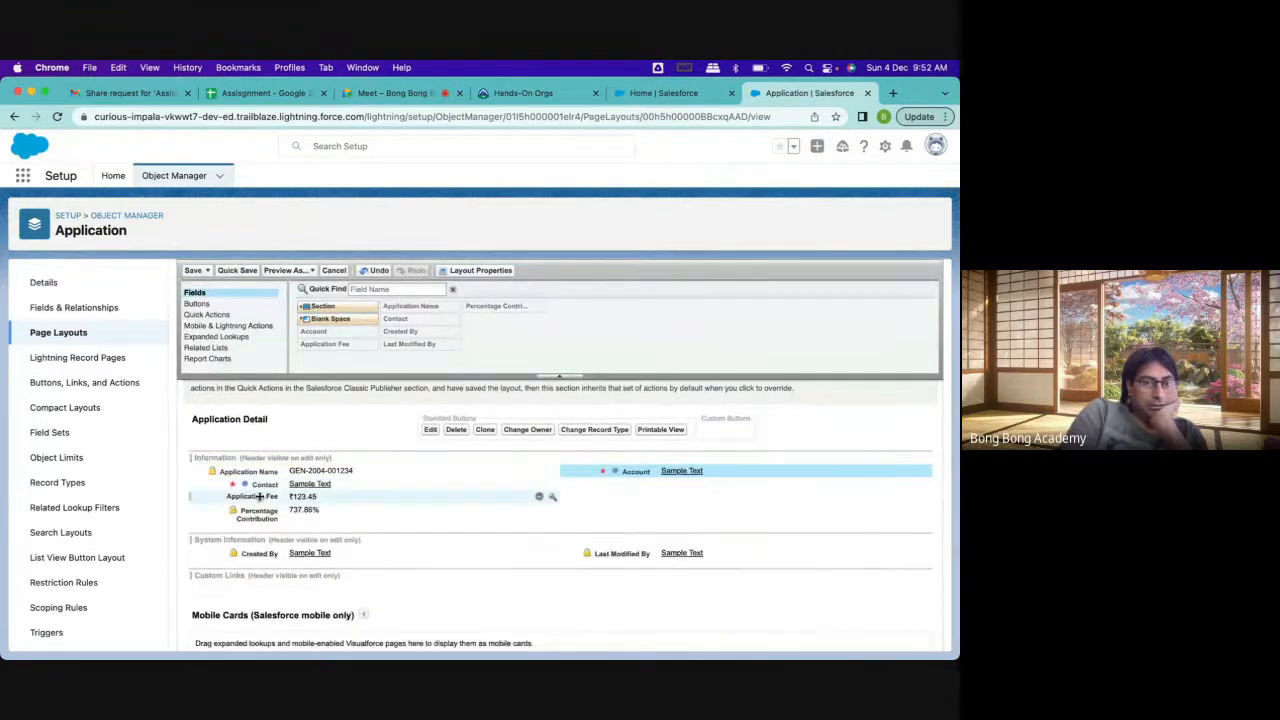
left_click_drag(251, 486, 646, 484)
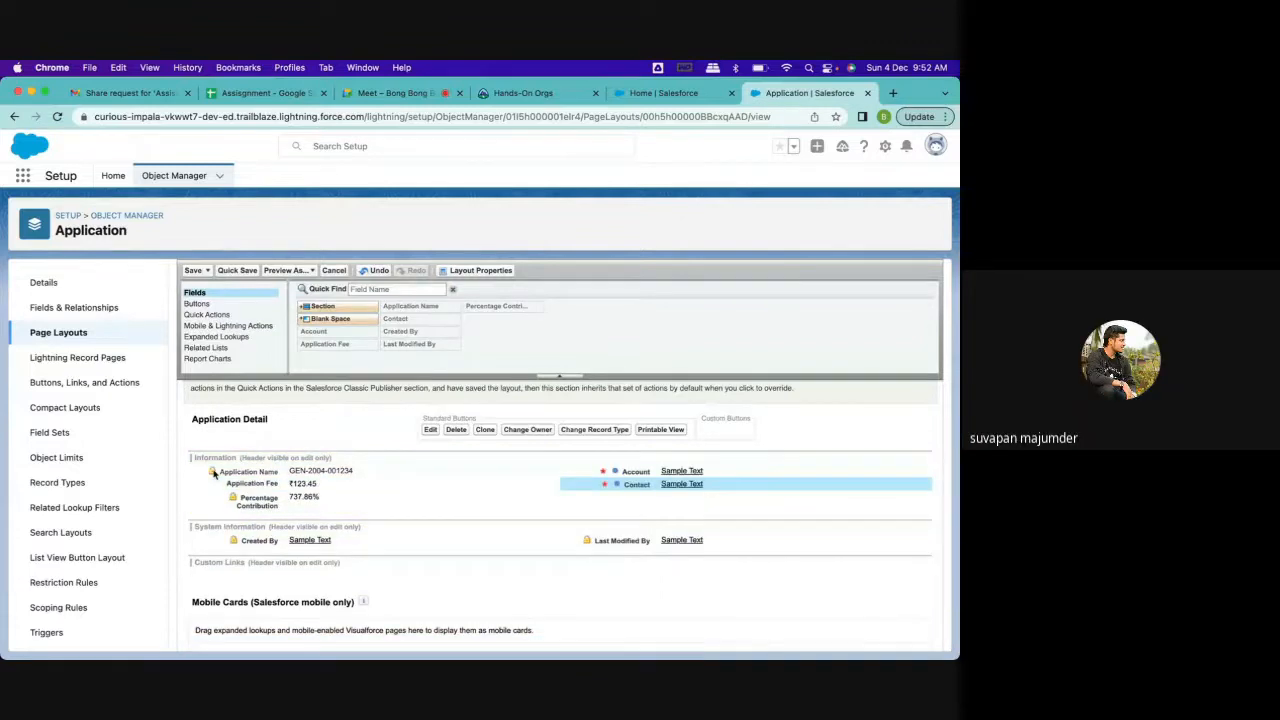
left_click_drag(255, 498, 638, 490)
scroll(430, 580, "down", 3)
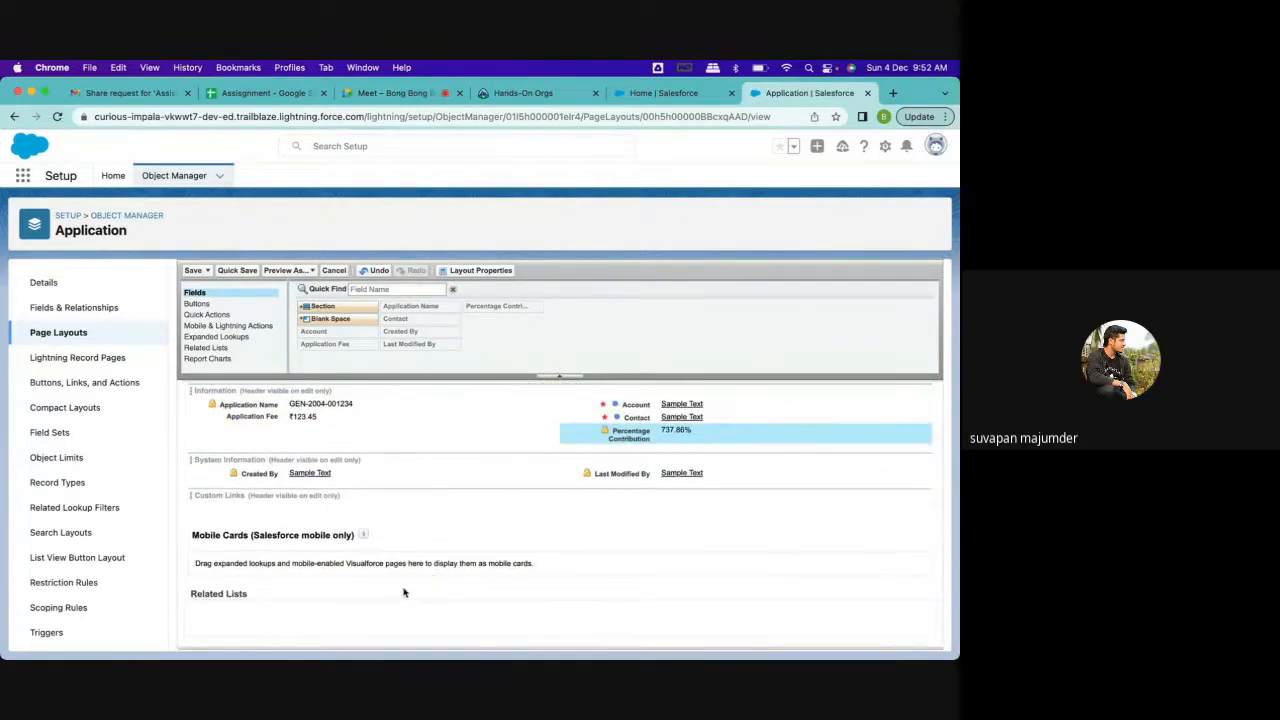
scroll(402, 508, "up", 2)
scroll(402, 508, "up", 4)
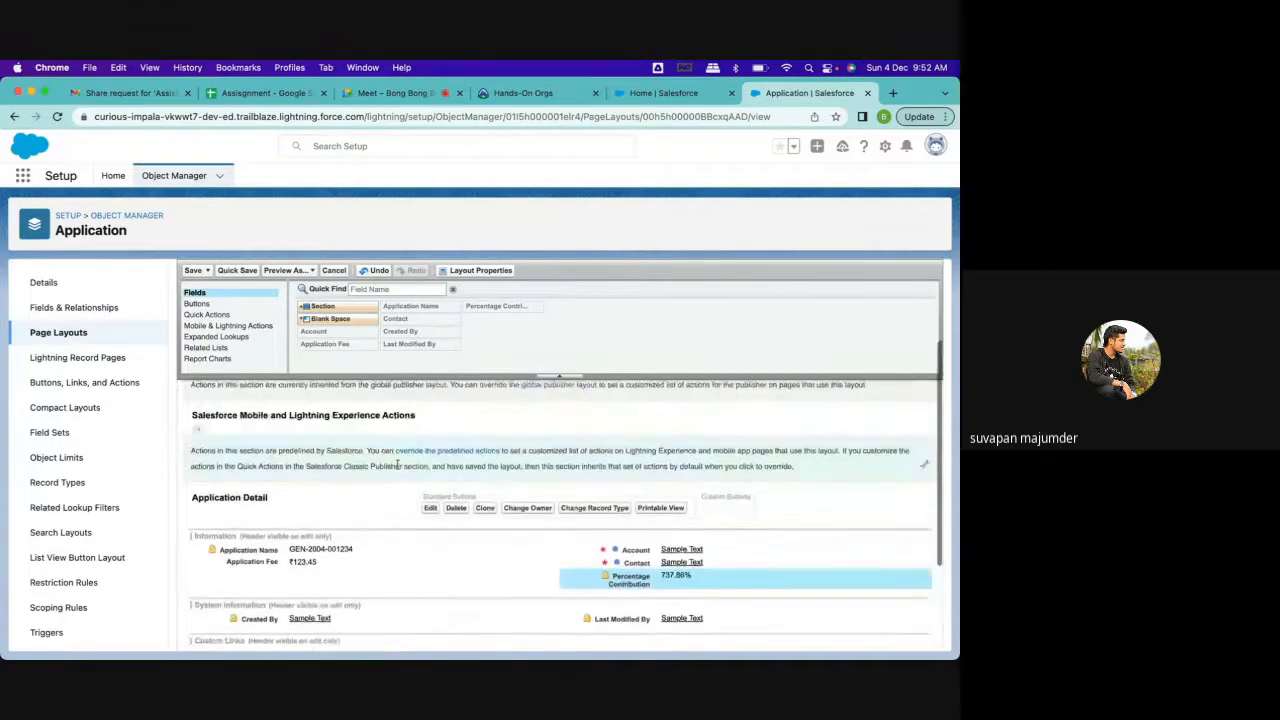
left_click(193, 290)
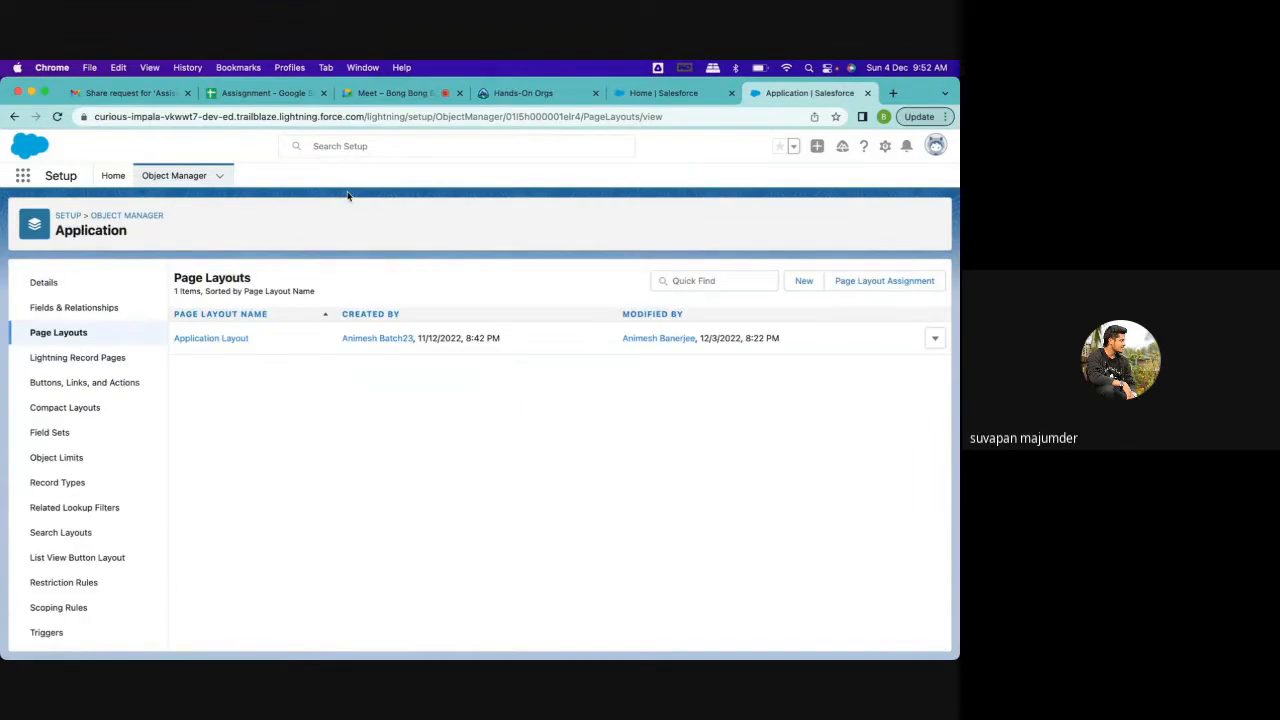
Return to the object list and open the Account Layout page layout of the Account object
left_click(132, 215)
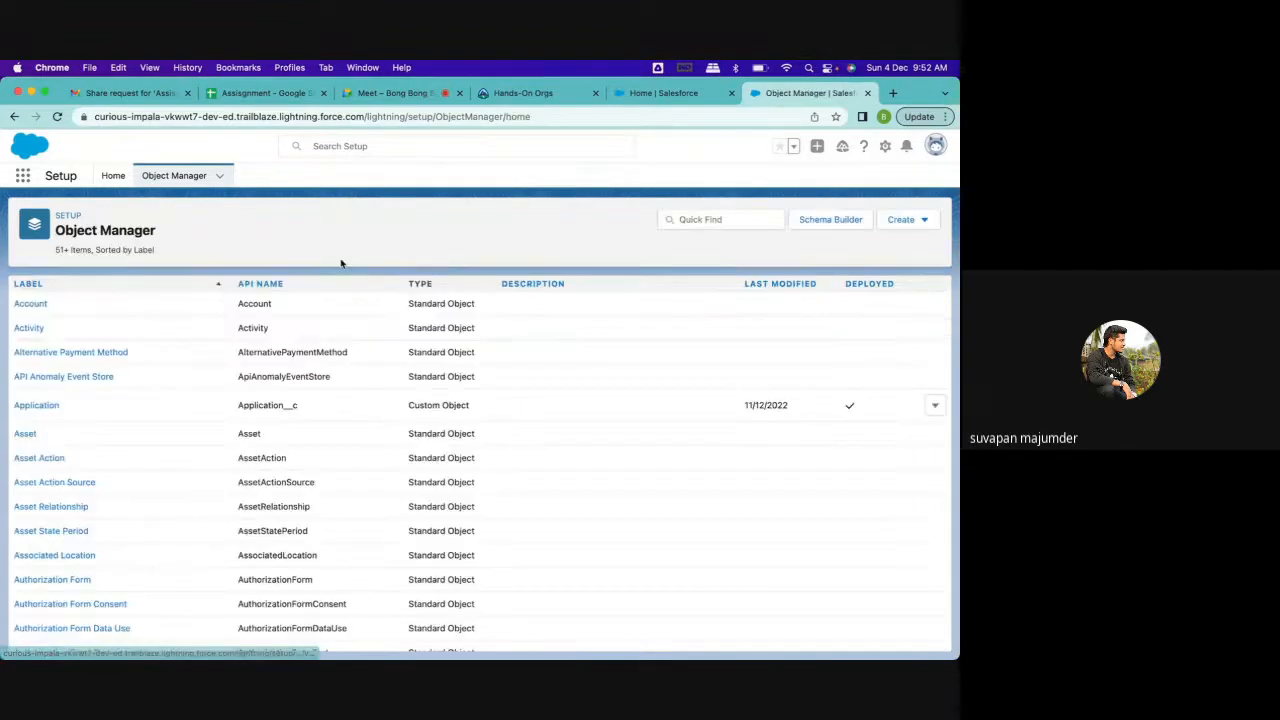
left_click(30, 304)
left_click(100, 306)
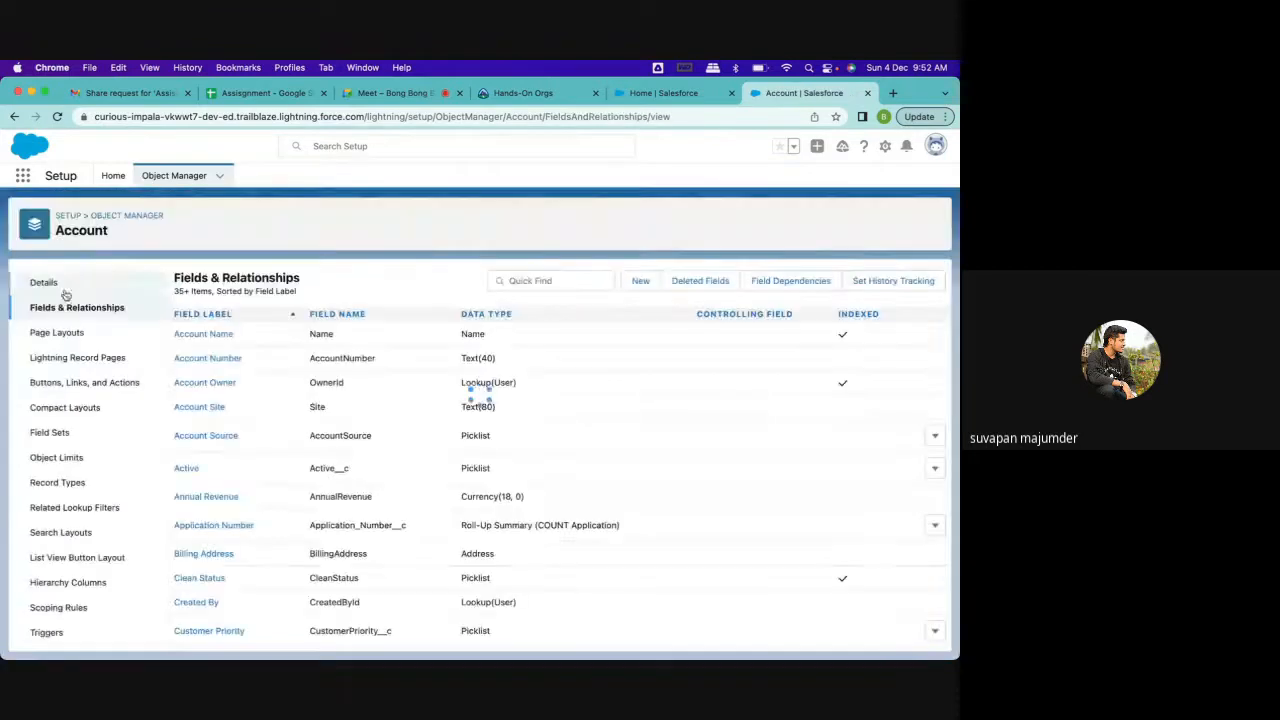
left_click(127, 216)
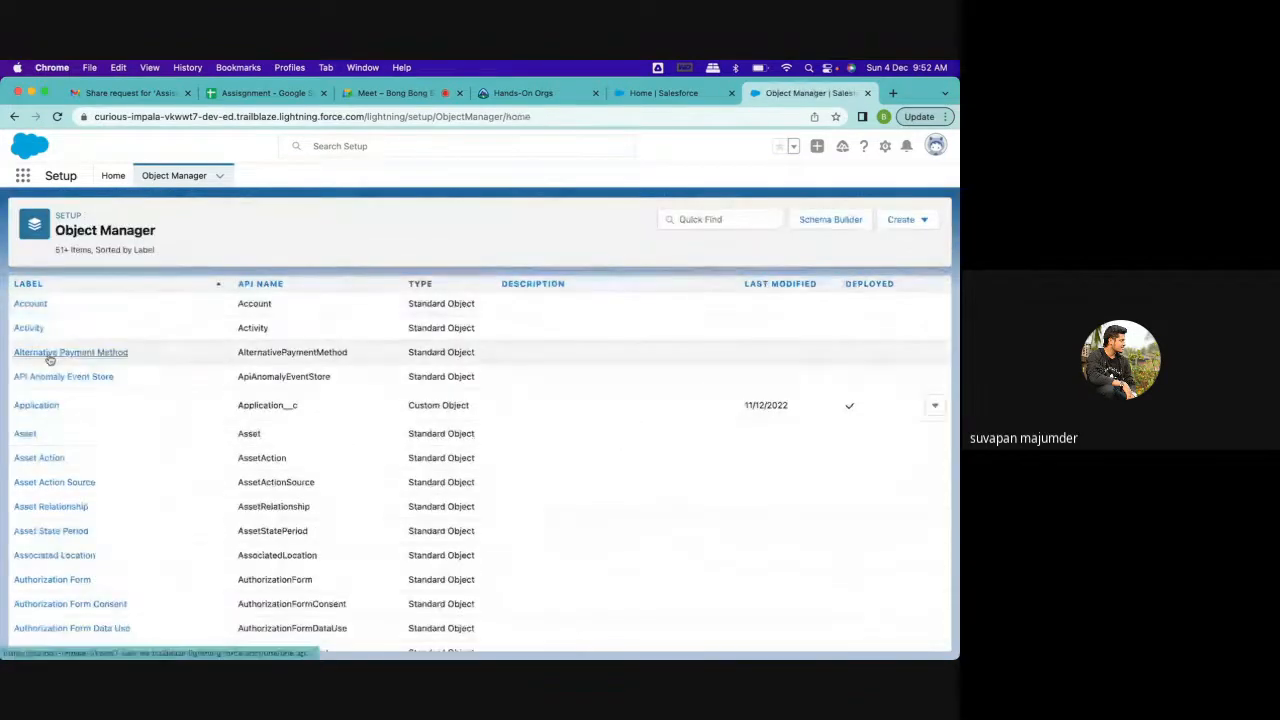
left_click(30, 304)
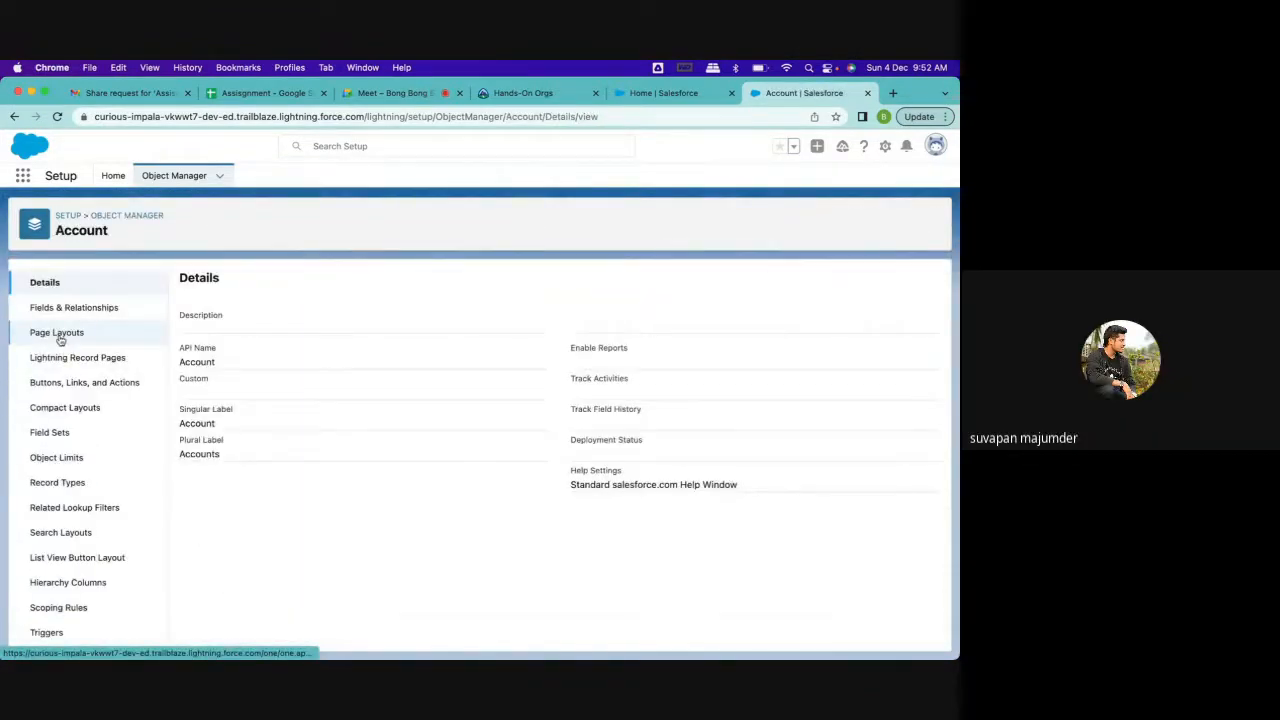
left_click(60, 338)
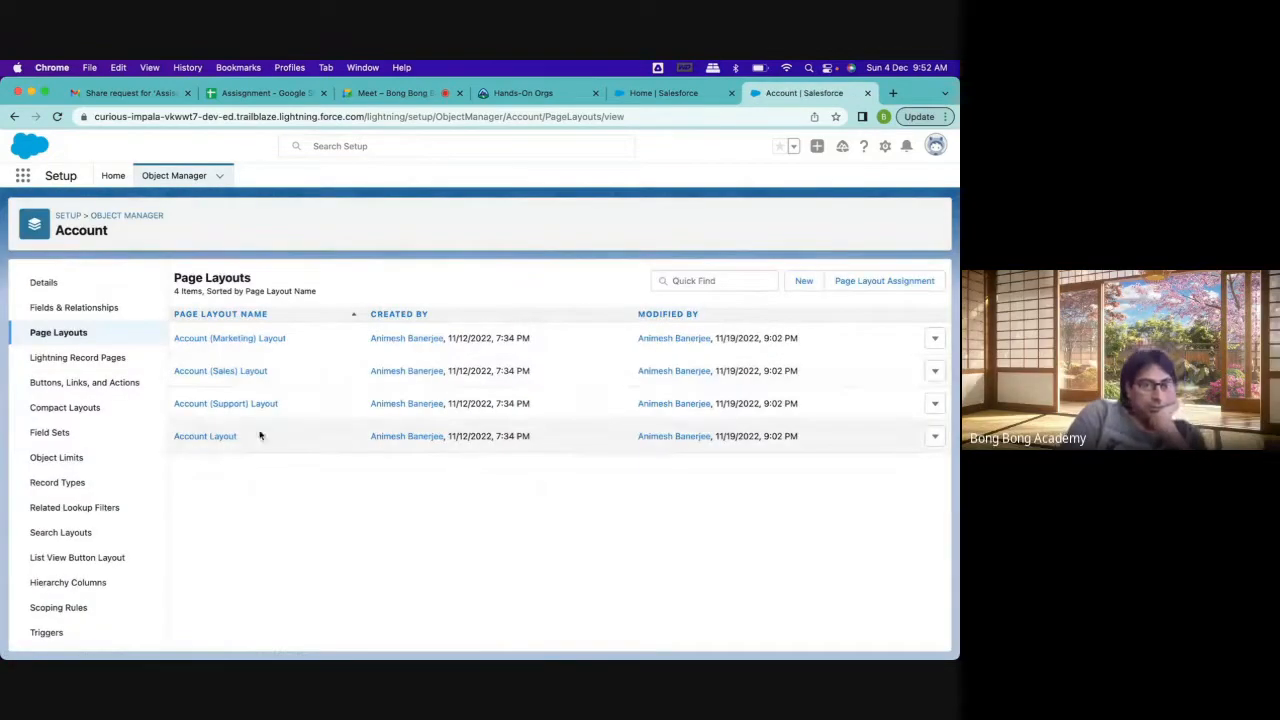
left_click(231, 437)
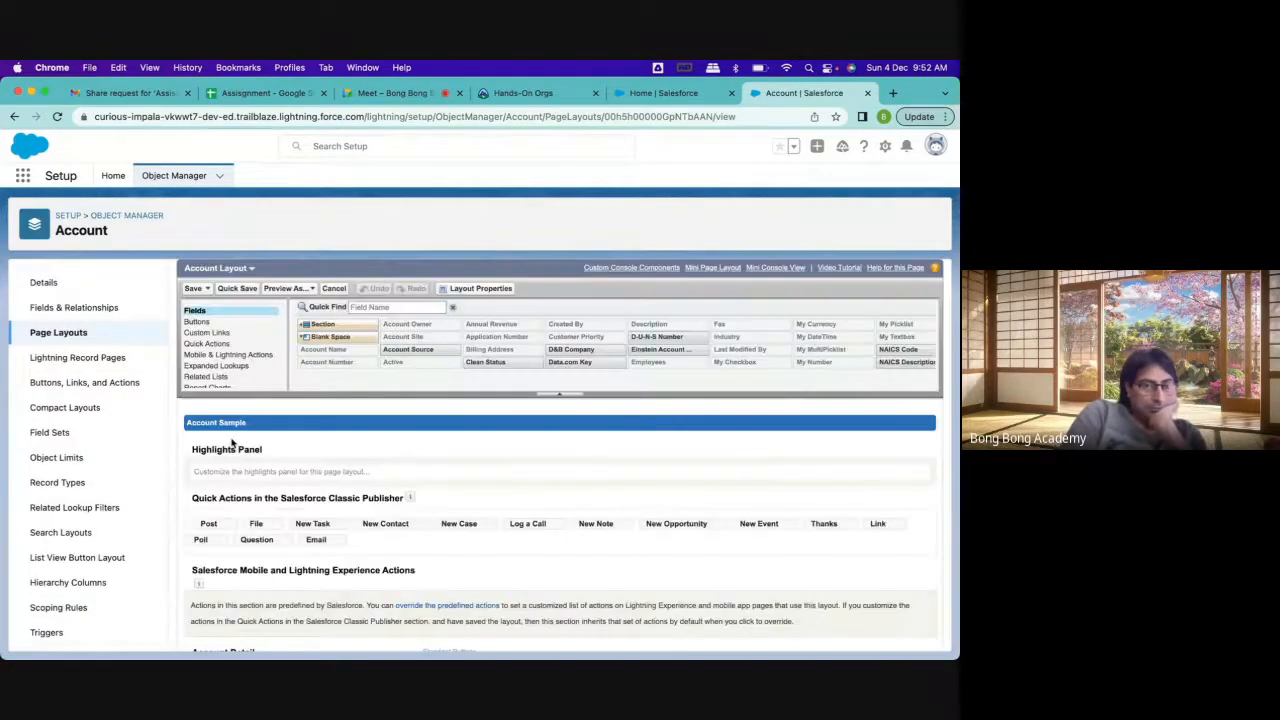
Move Application Number and Total Application Fee into the second column of the account detail section, below My Currency
scroll(353, 495, "down", 3)
scroll(353, 495, "down", 4)
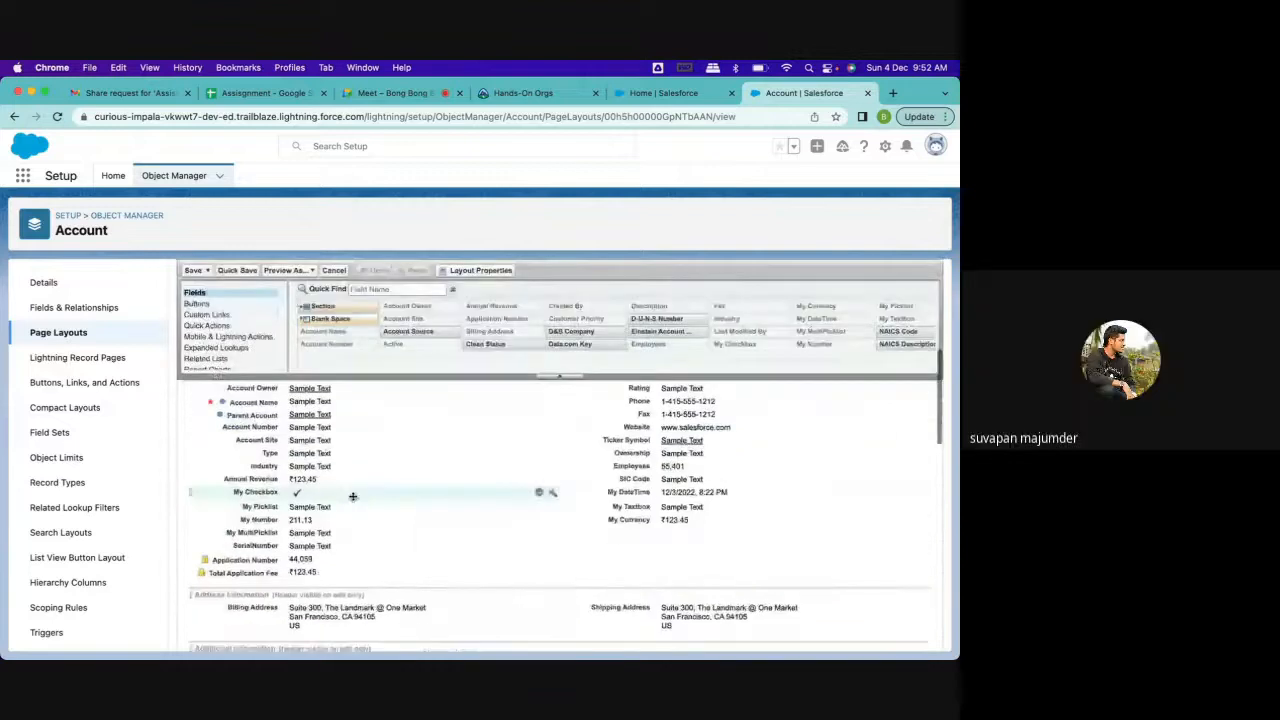
left_click_drag(293, 555, 648, 545)
left_click_drag(300, 557, 748, 557)
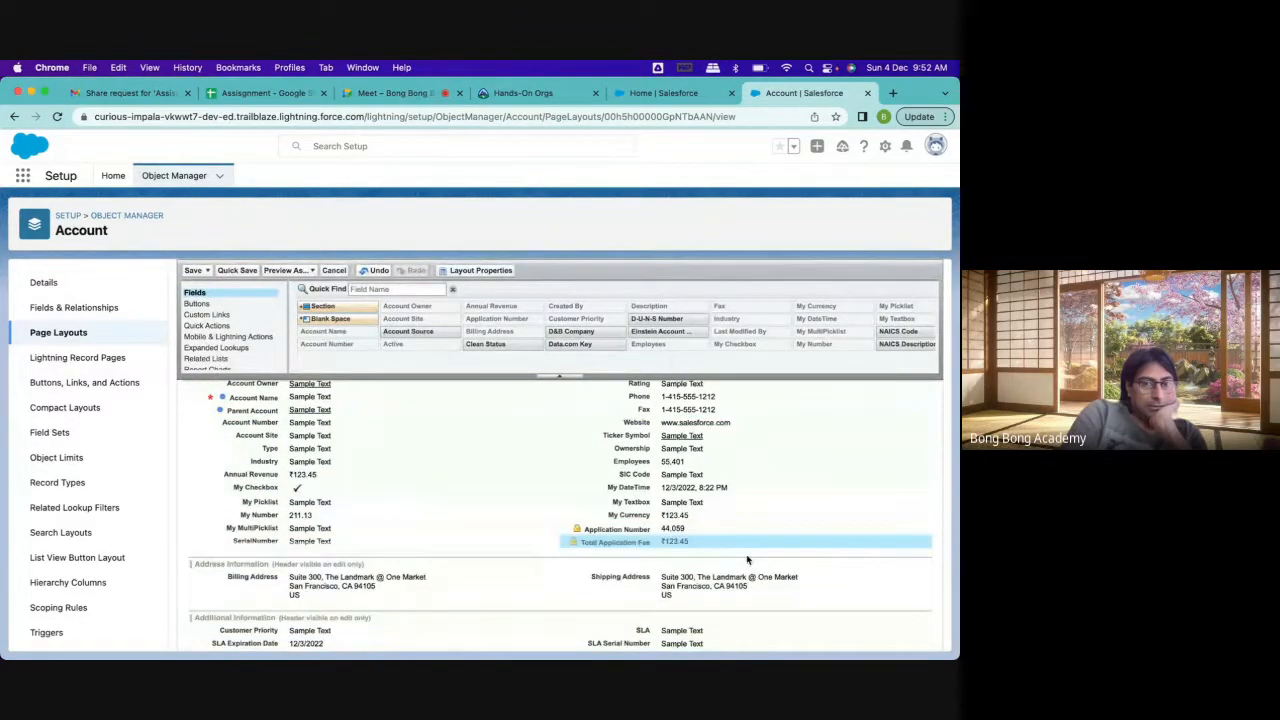
Open the properties of the Applications related list on the Account Layout
scroll(438, 507, "down", 2)
scroll(438, 507, "down", 6)
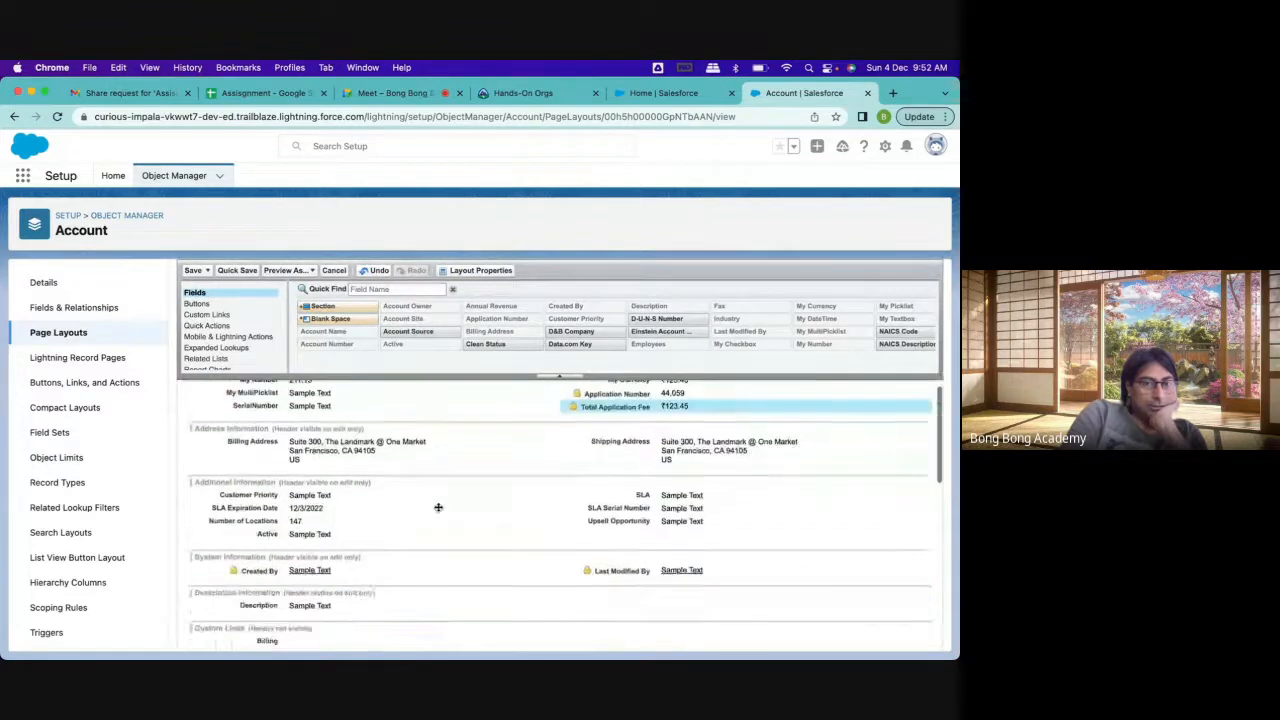
scroll(438, 507, "down", 2)
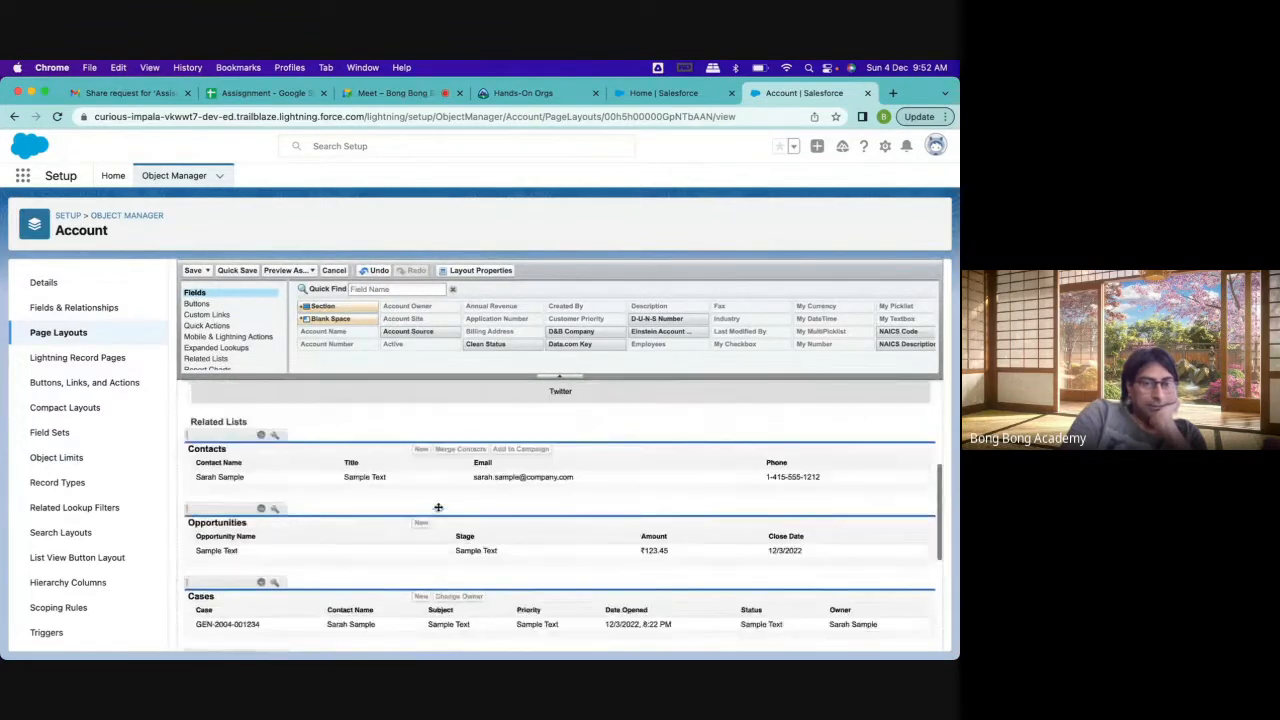
scroll(438, 507, "down", 4)
scroll(438, 507, "down", 6)
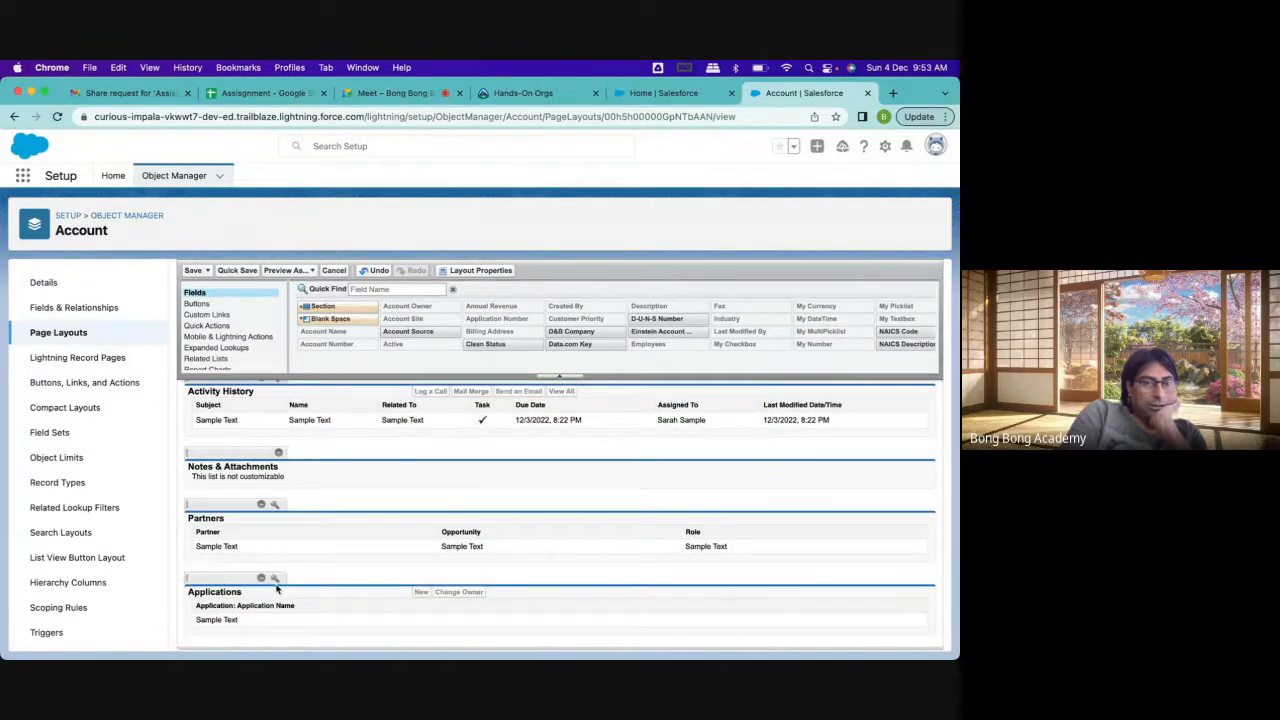
left_click(275, 580)
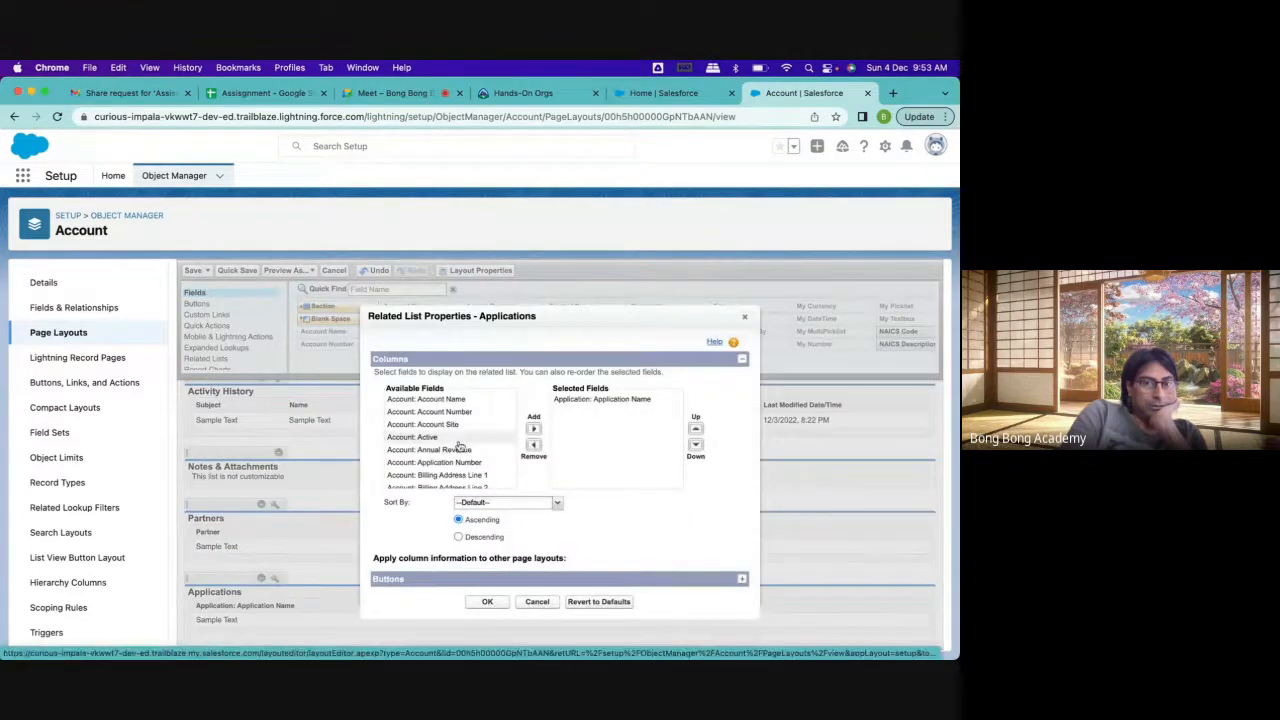
Remove Application: Application Name from the selected fields of the Applications related list
scroll(458, 445, "down", 3)
scroll(458, 447, "down", 10)
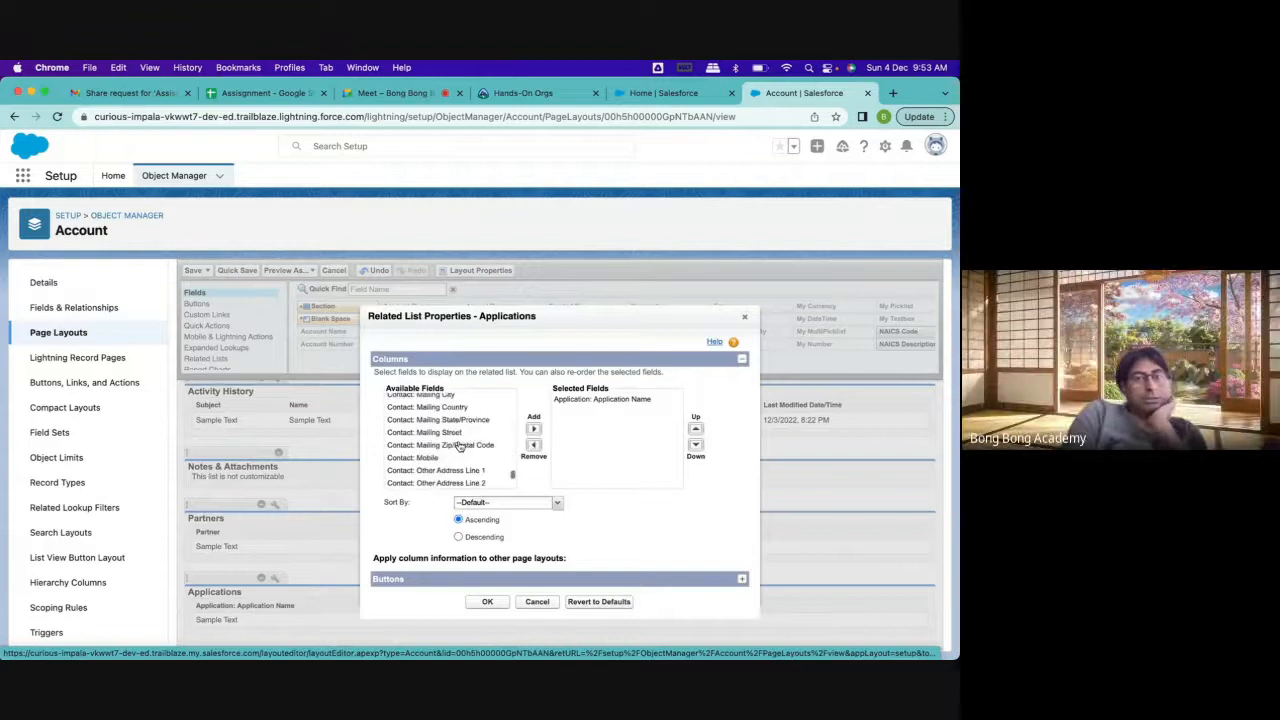
scroll(460, 447, "up", 15)
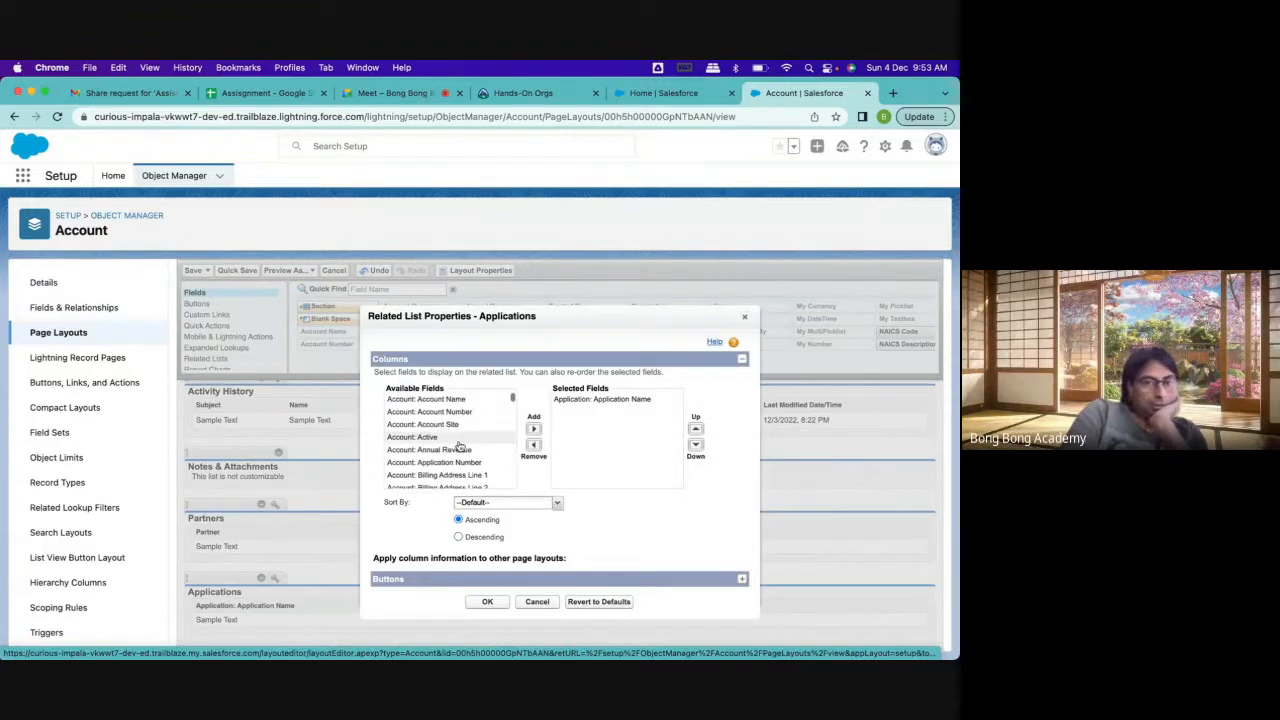
left_click(591, 404)
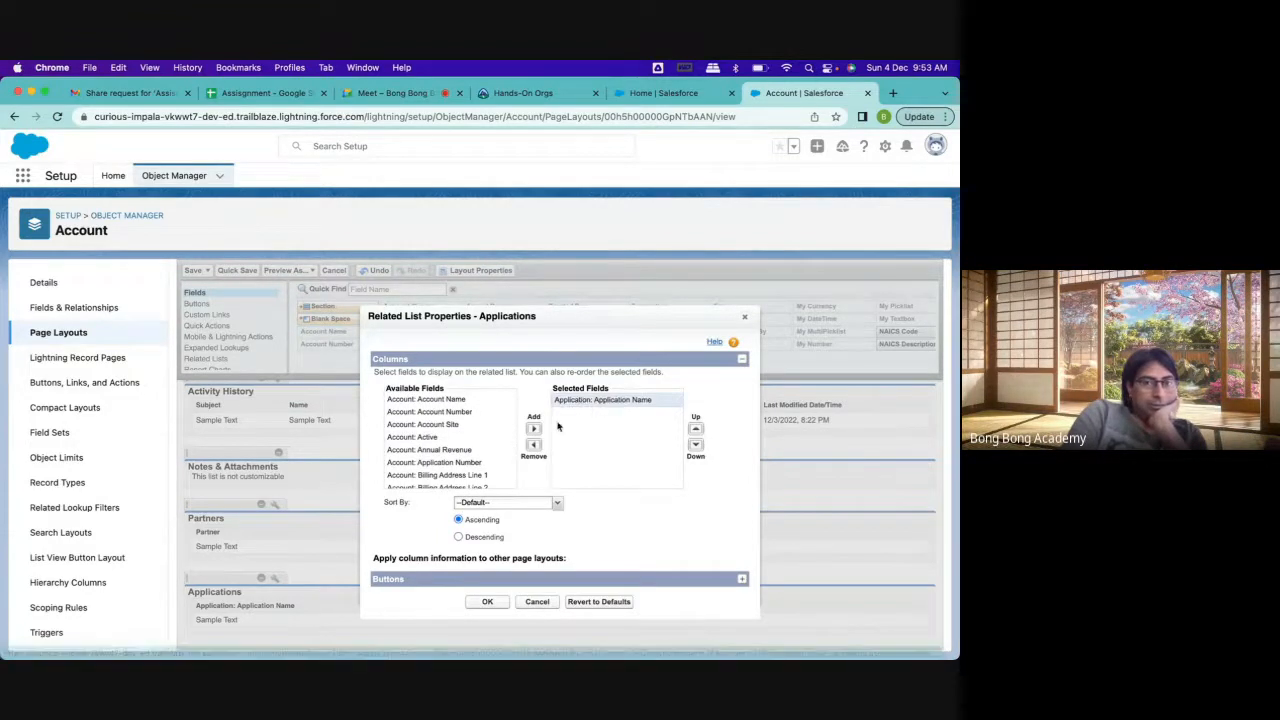
left_click(533, 444)
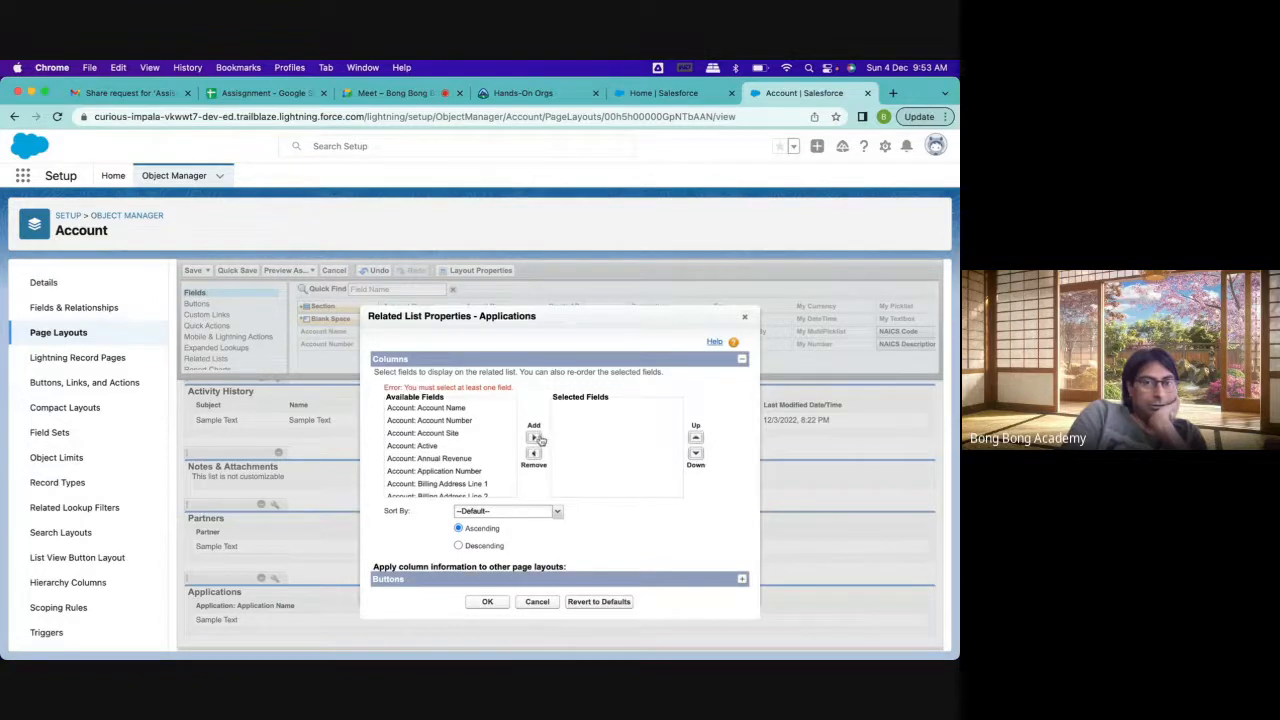
Add Application: Application Name and Application: Application Fee to the selected fields of the Applications related list
scroll(457, 436, "up", 1)
scroll(453, 435, "down", 2)
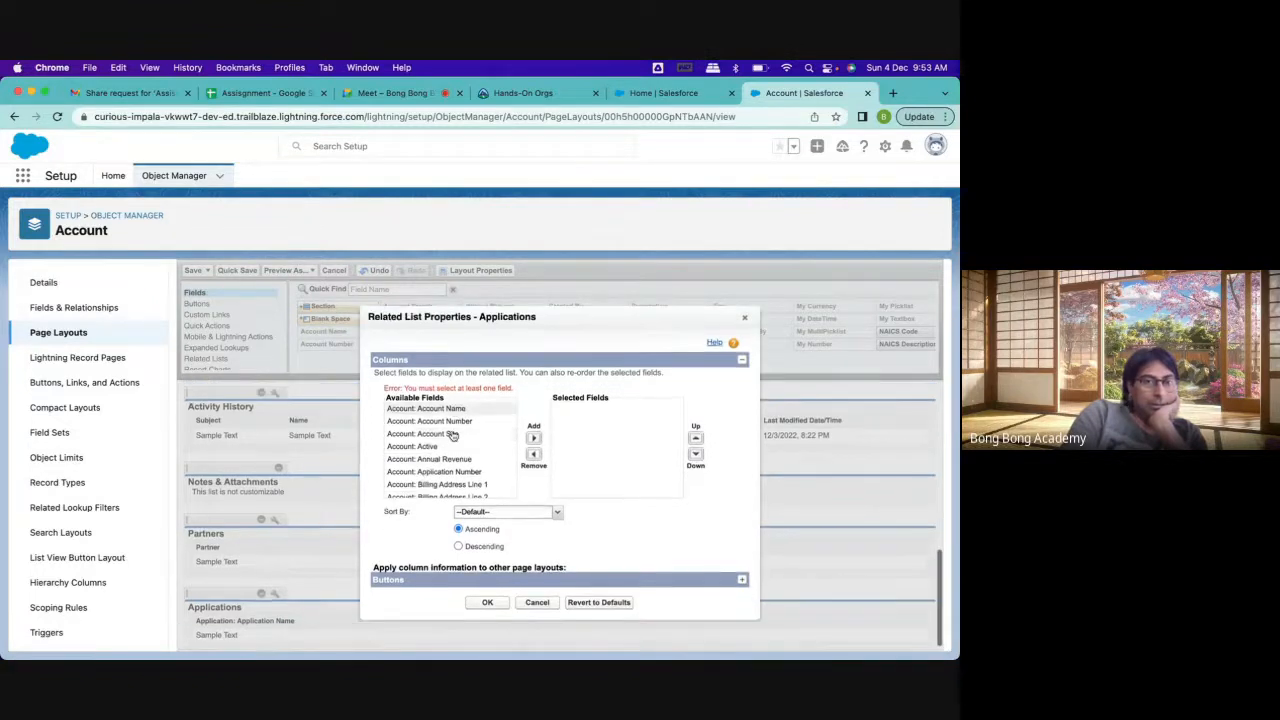
left_click(446, 419)
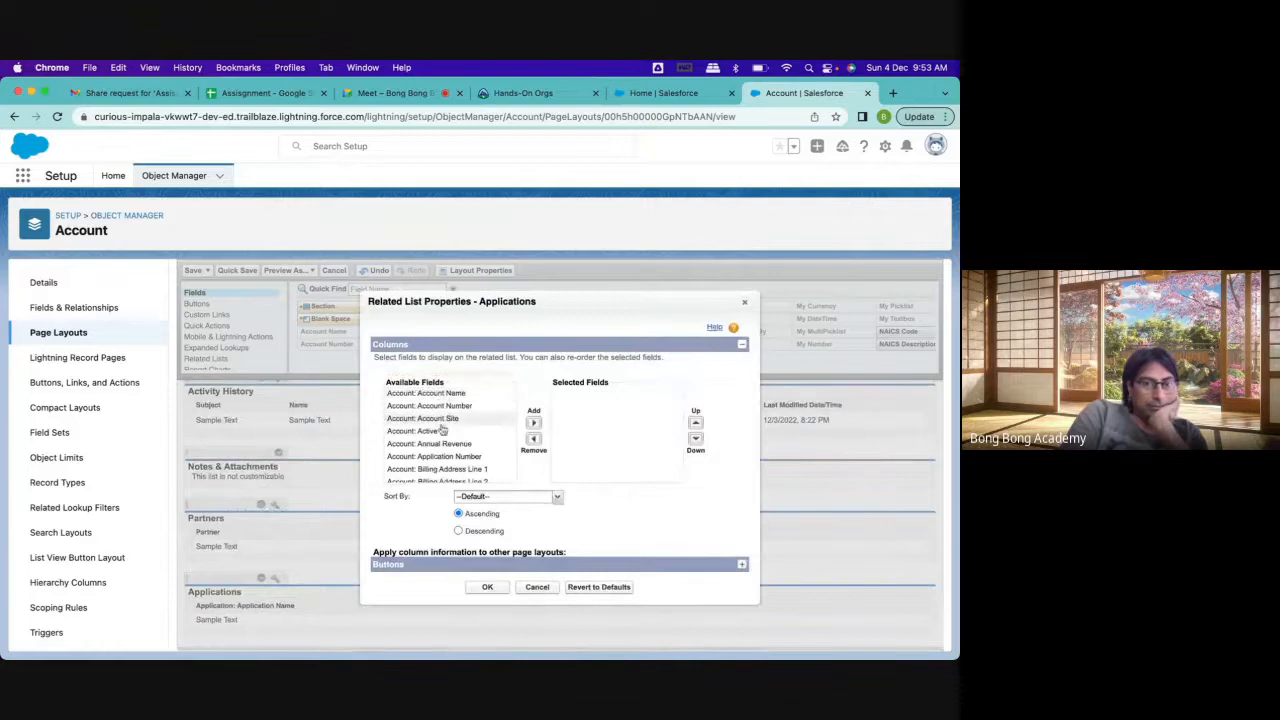
scroll(446, 419, "down", 5)
scroll(444, 428, "up", 2)
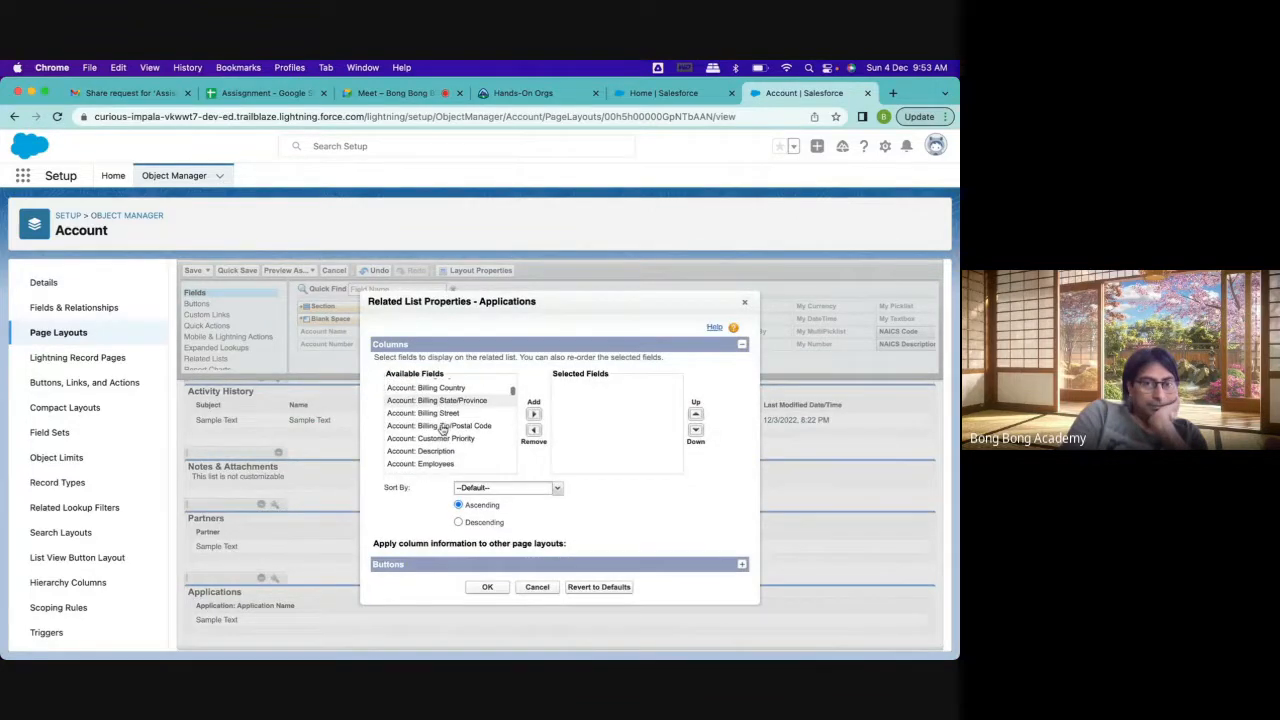
scroll(443, 427, "down", 6)
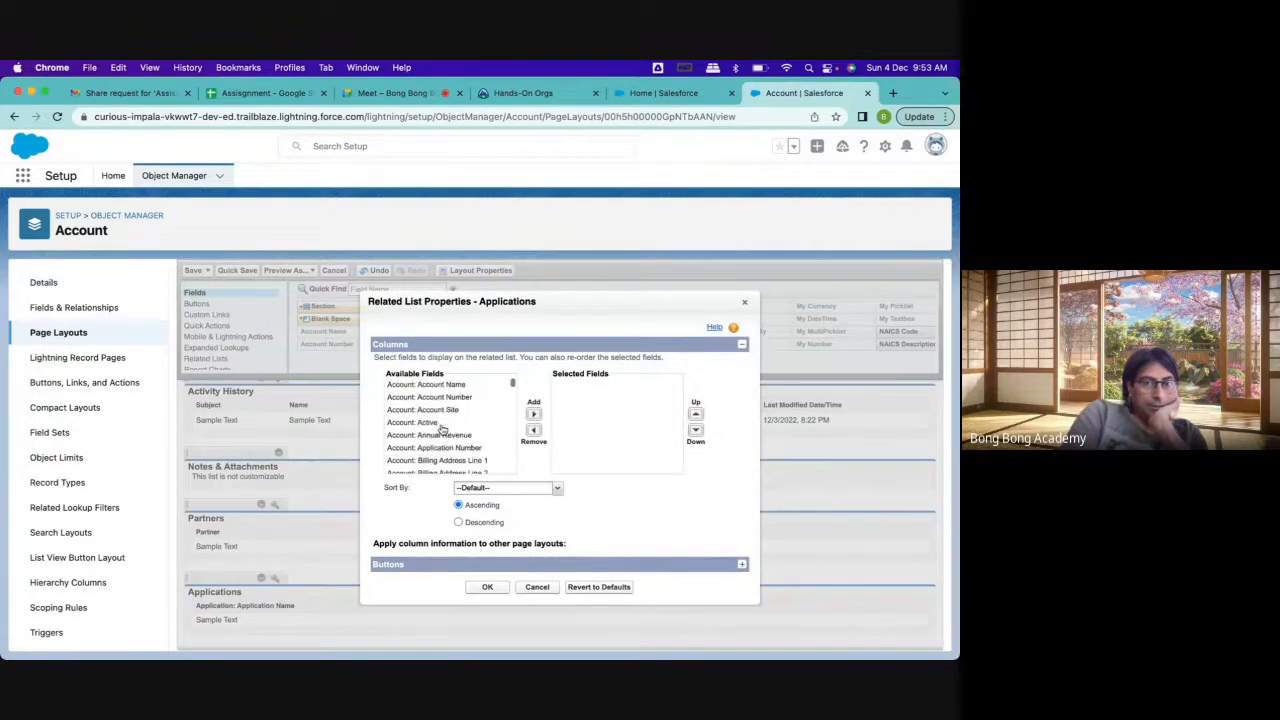
scroll(443, 427, "down", 10)
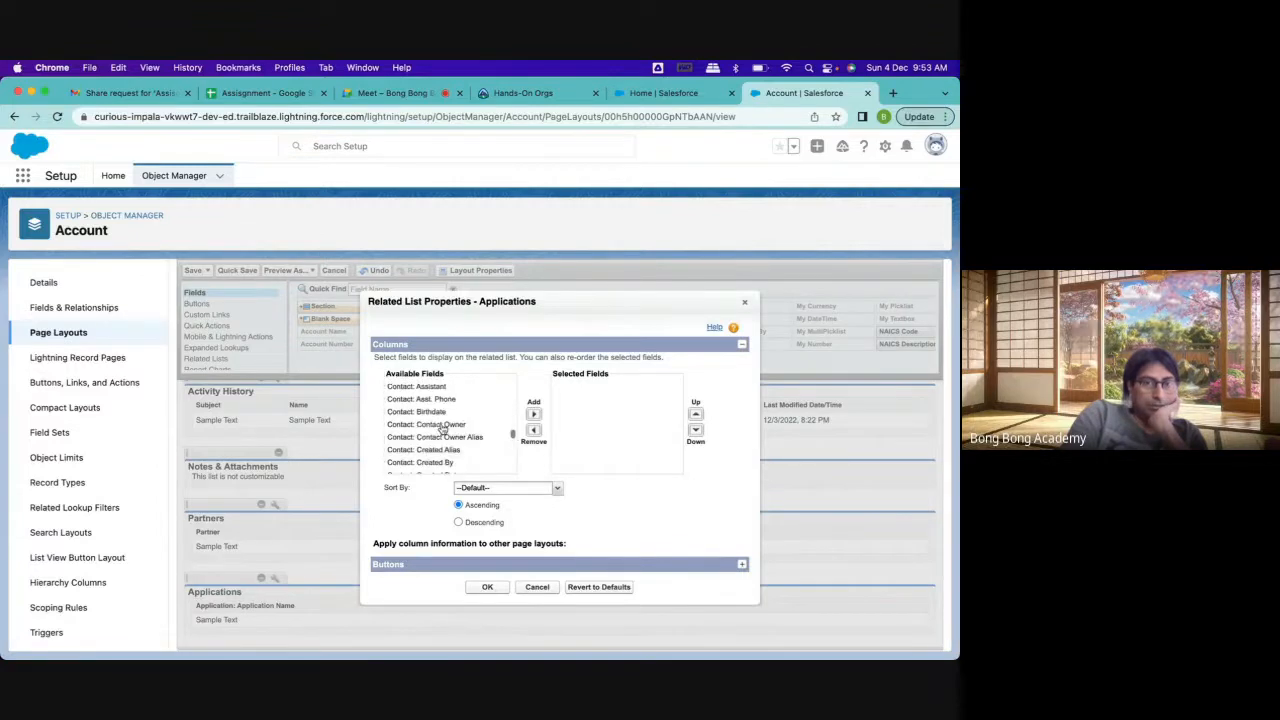
scroll(443, 427, "up", 8)
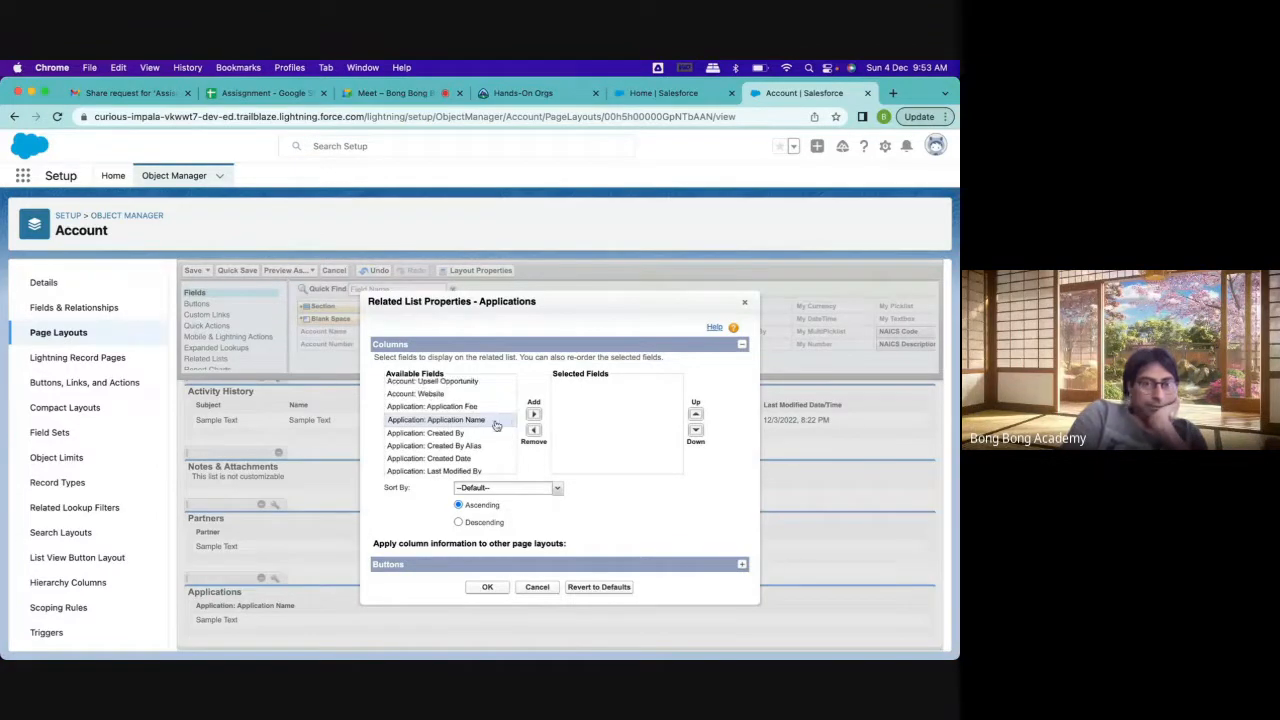
left_click(534, 414)
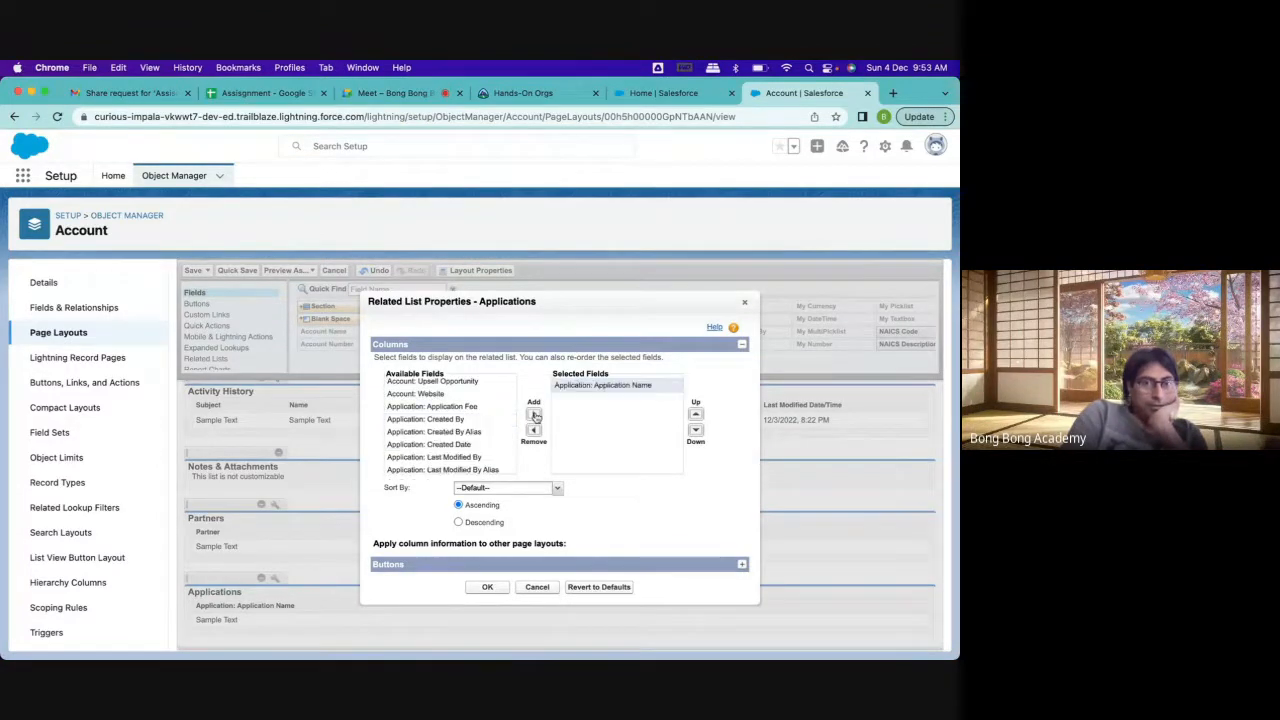
left_click(456, 407)
left_click(534, 414)
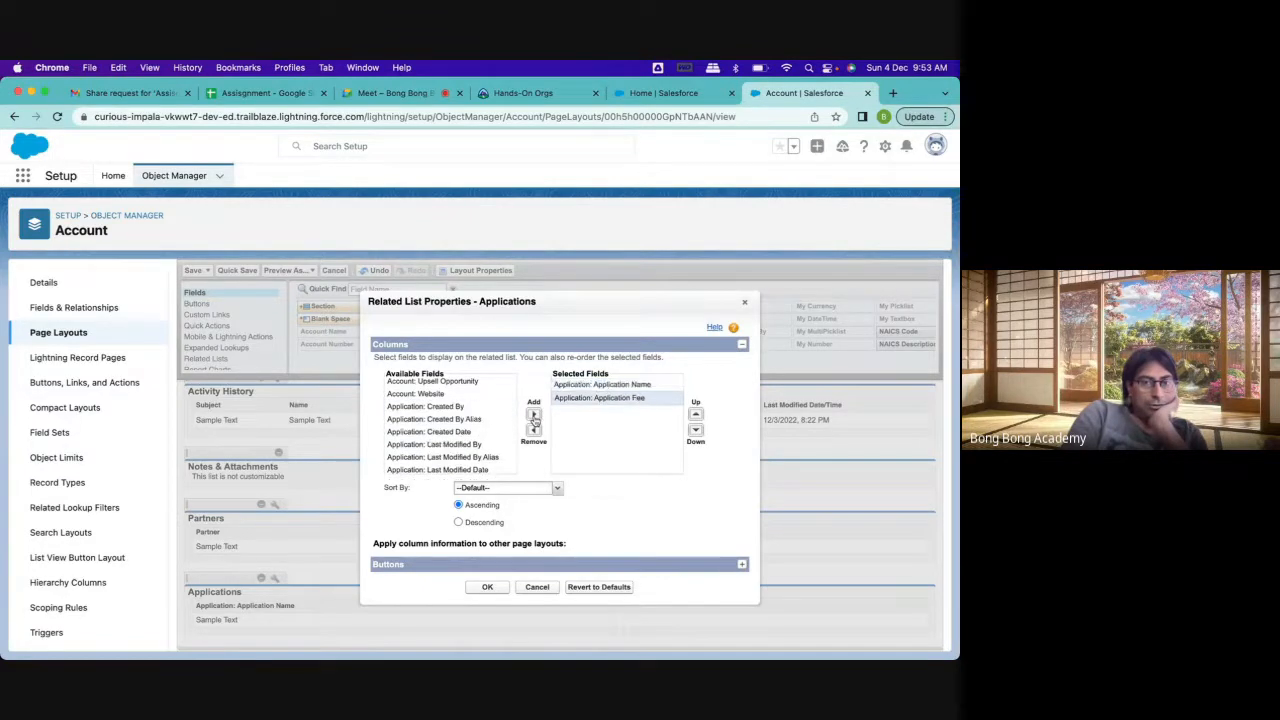
Add Contact: First Name to the selected fields, below Application: Application Fee
scroll(482, 457, "down", 3)
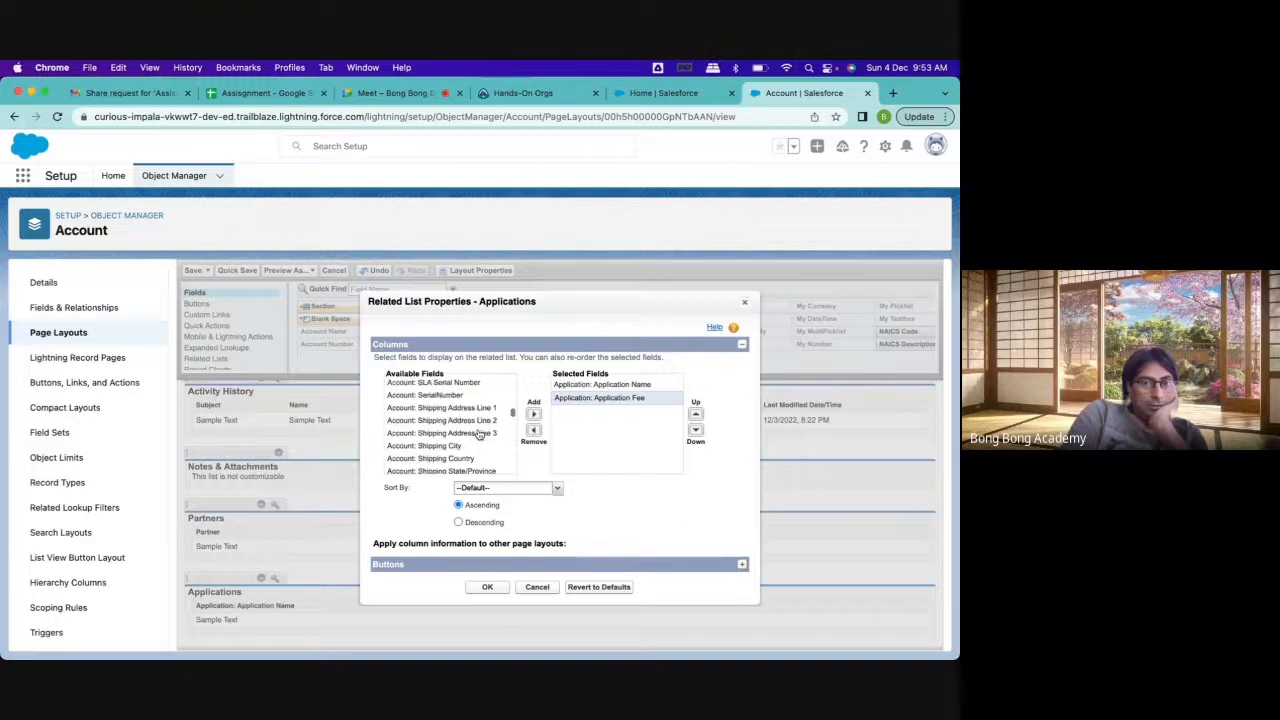
scroll(480, 433, "up", 3)
scroll(480, 435, "down", 1)
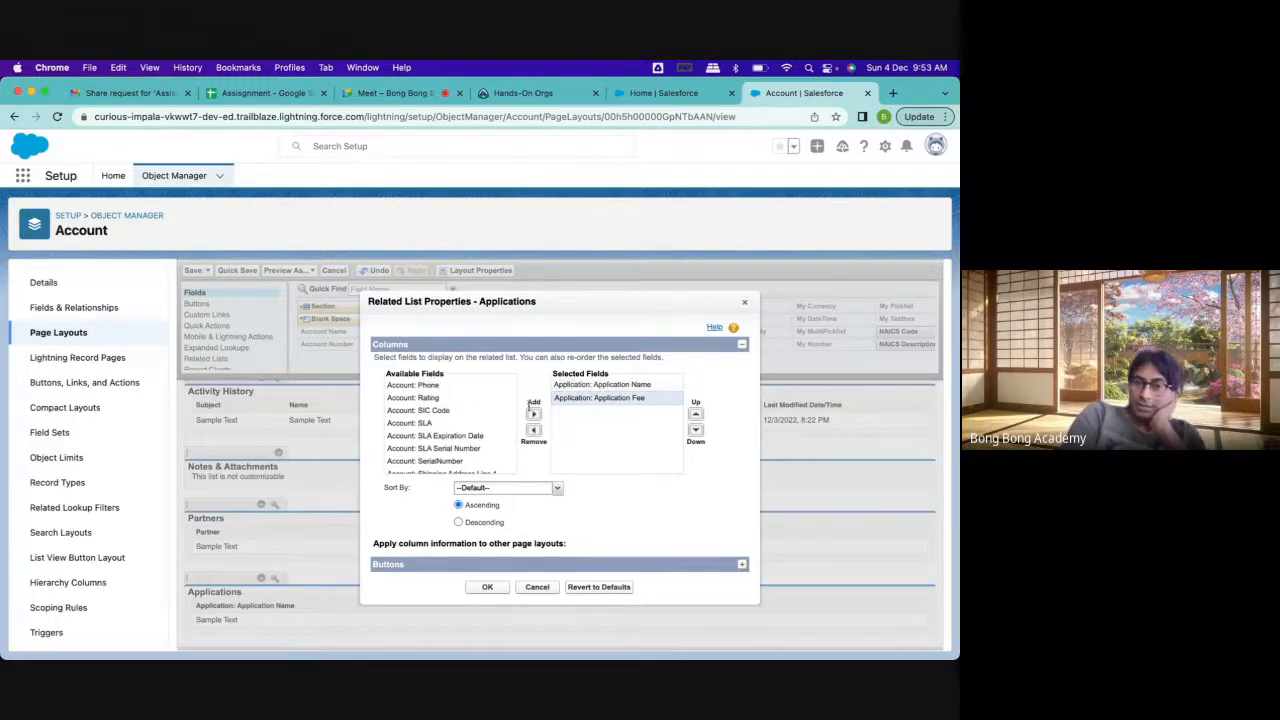
scroll(478, 428, "down", 3)
scroll(478, 428, "up", 2)
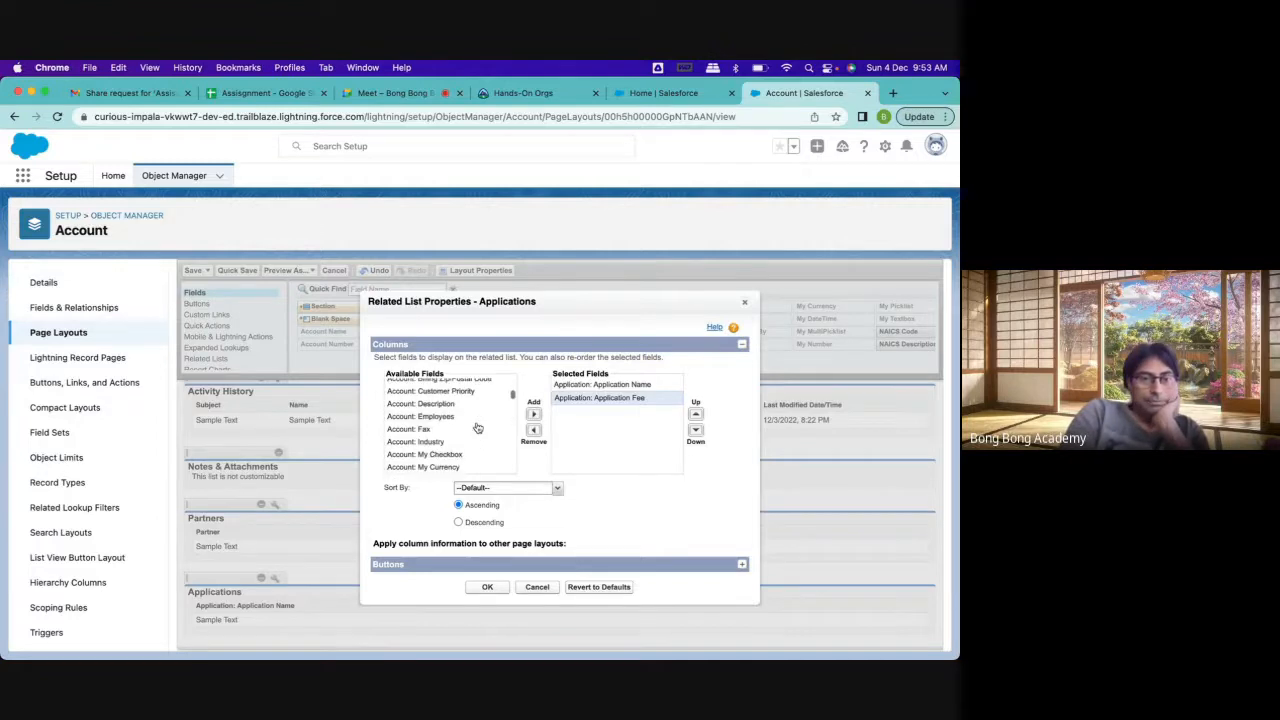
scroll(478, 428, "down", 5)
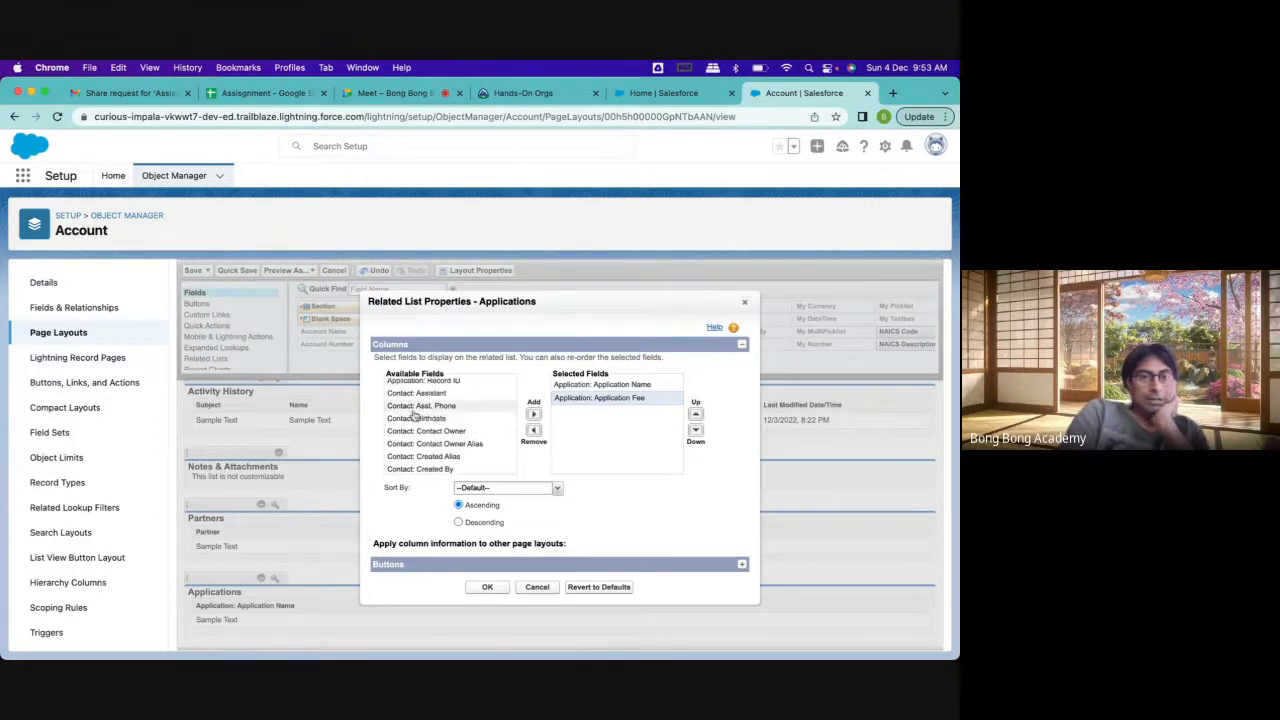
scroll(440, 432, "up", 1)
scroll(440, 432, "up", 1)
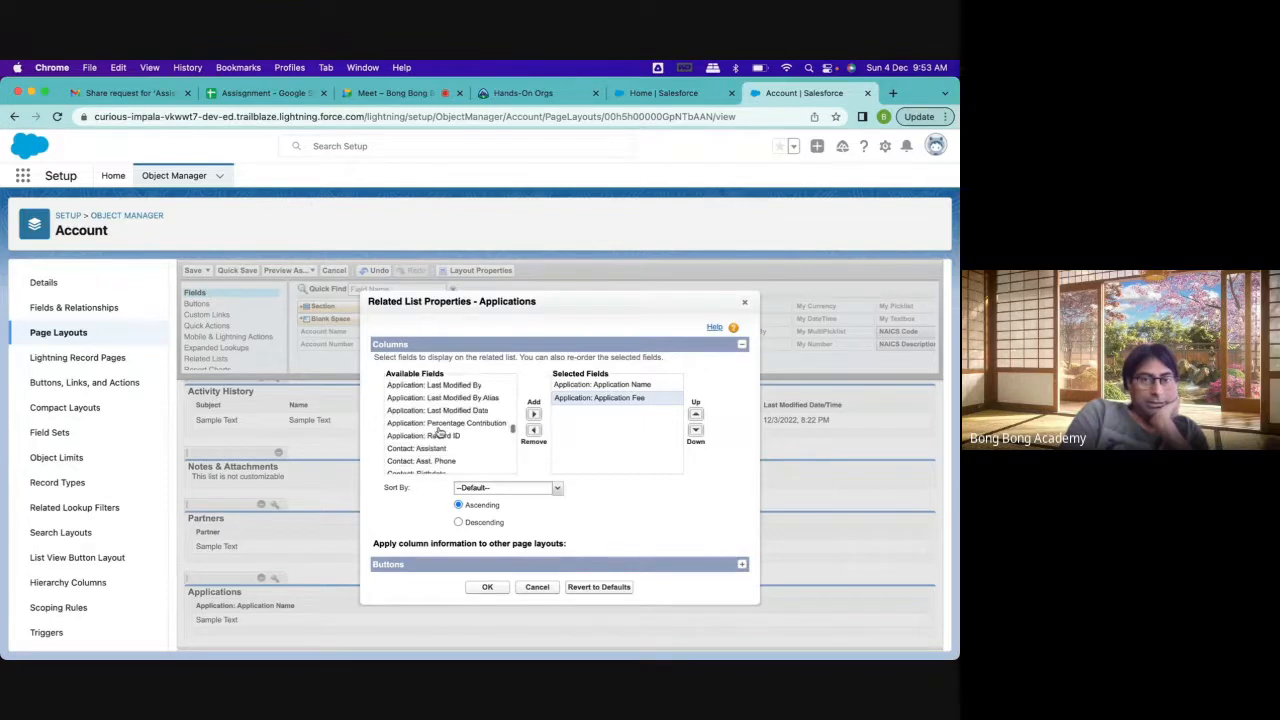
scroll(440, 432, "down", 4)
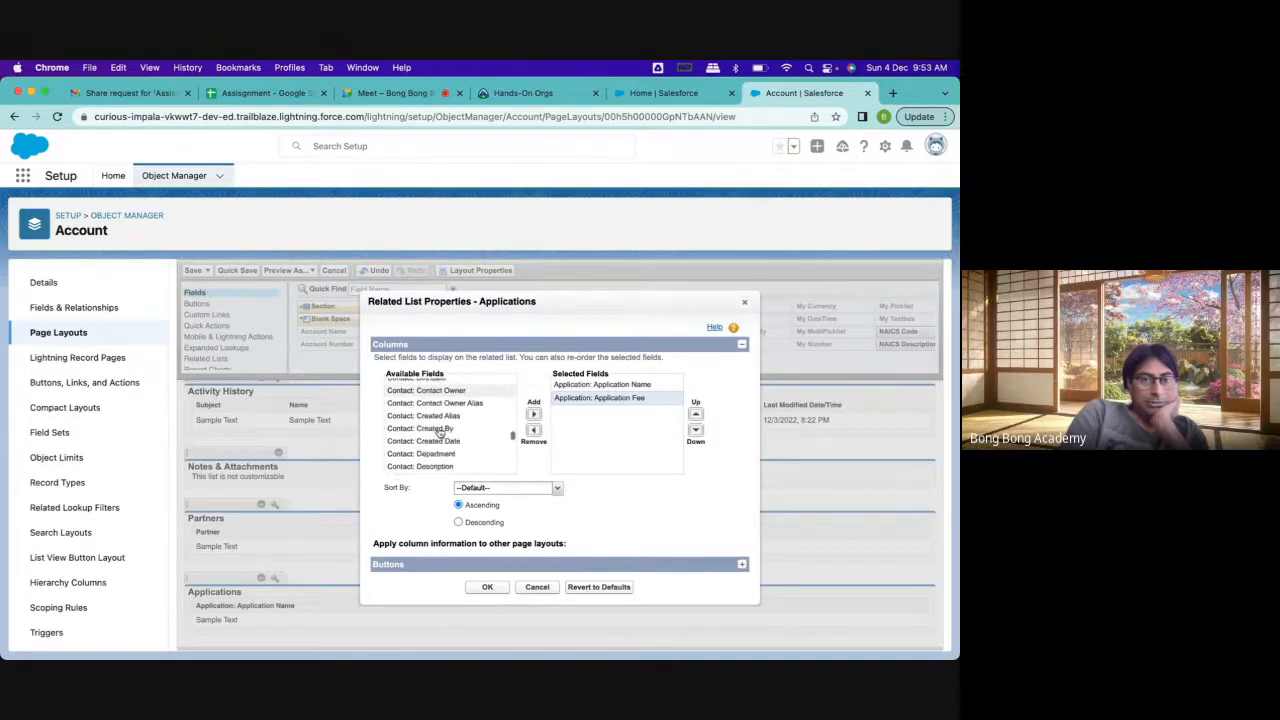
scroll(440, 432, "down", 3)
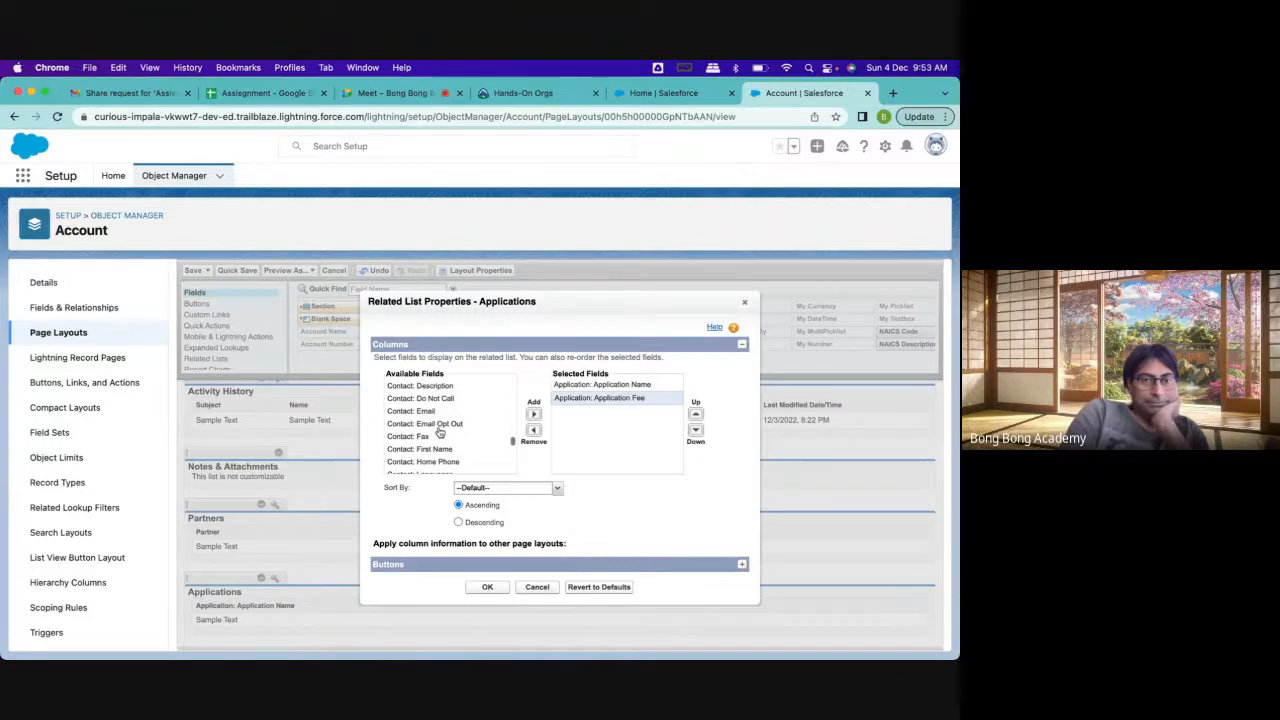
scroll(440, 432, "down", 1)
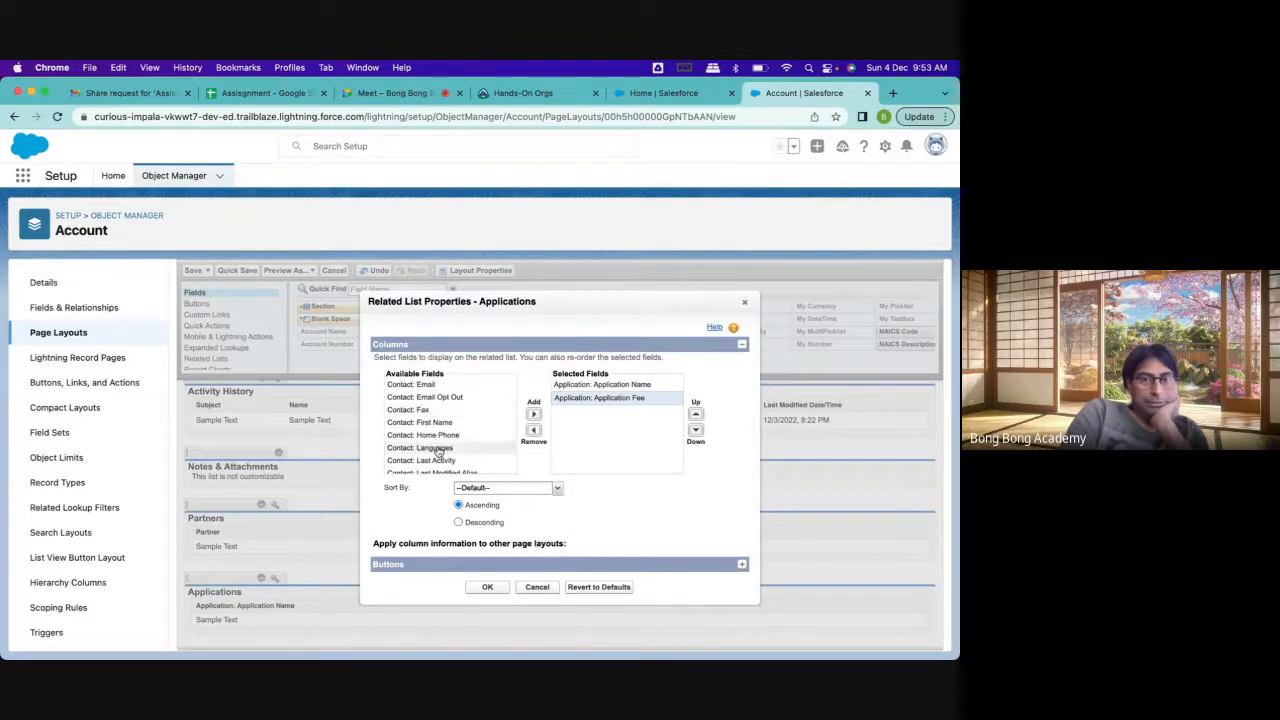
double_click(434, 422)
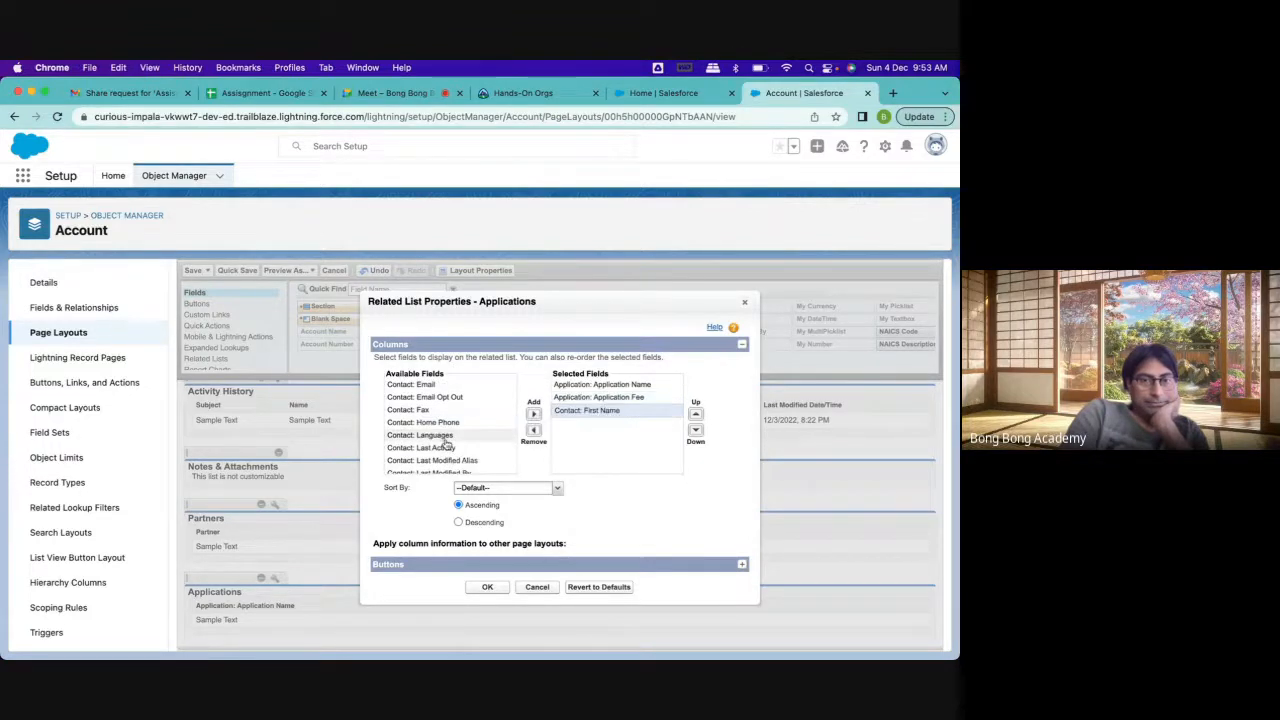
Add Contact: Last Name as the final selected field, then apply the related list properties and save the Account Layout
scroll(441, 436, "down", 3)
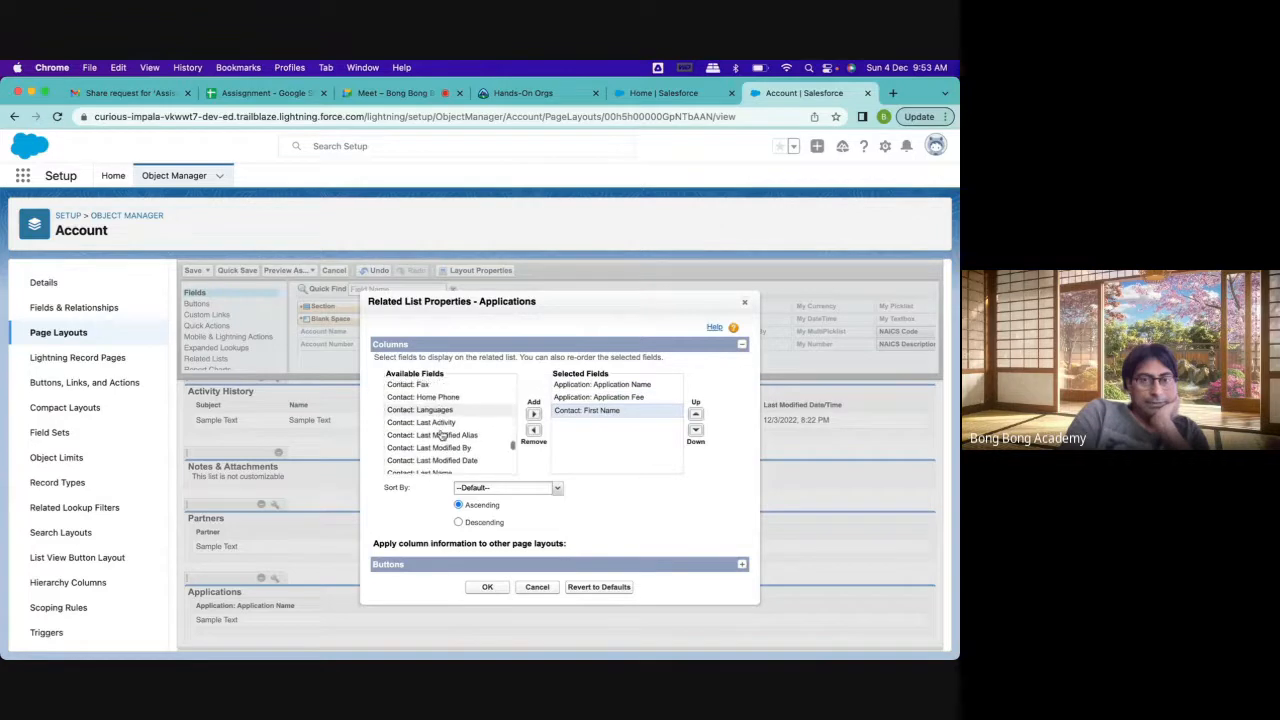
left_click(439, 453)
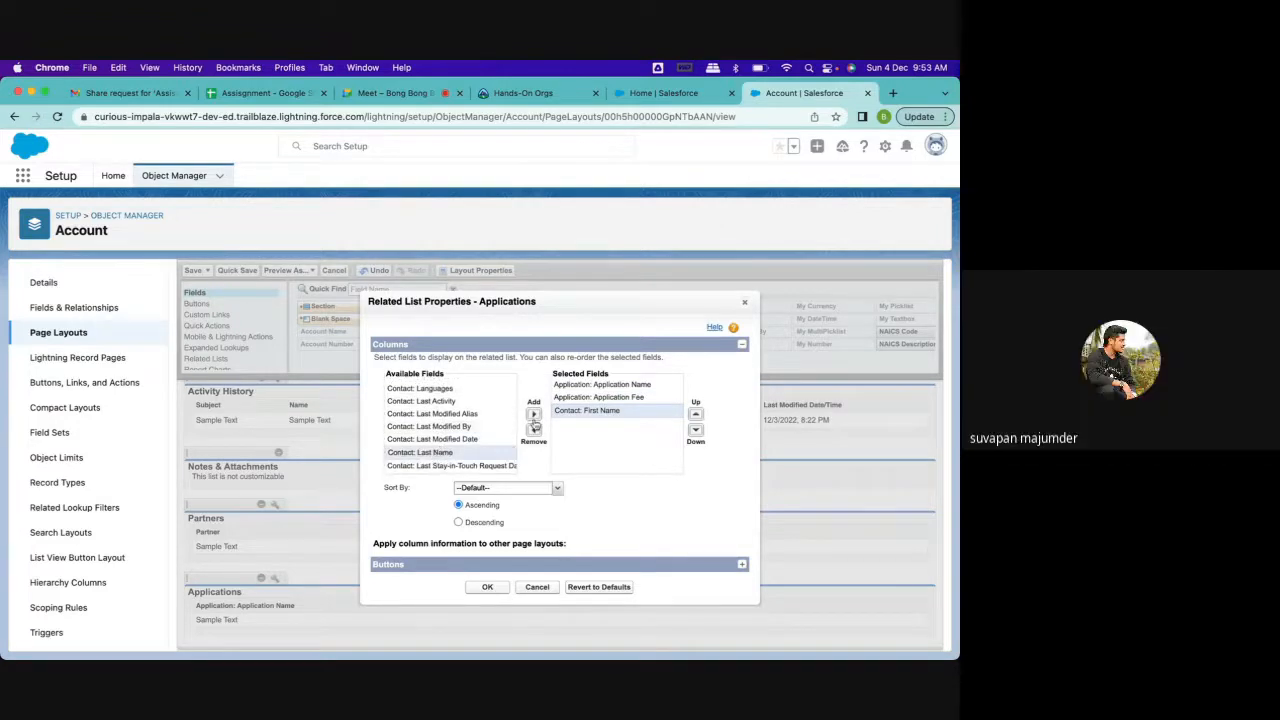
left_click(534, 415)
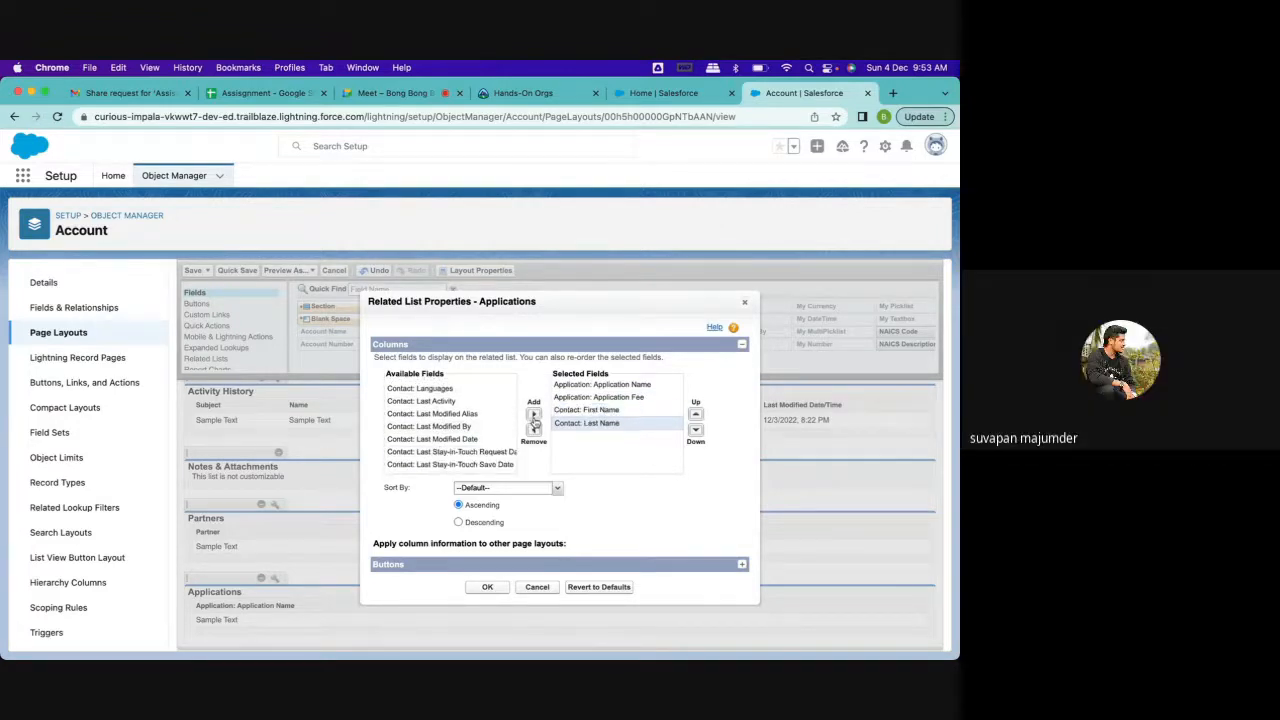
left_click(487, 587)
left_click(191, 274)
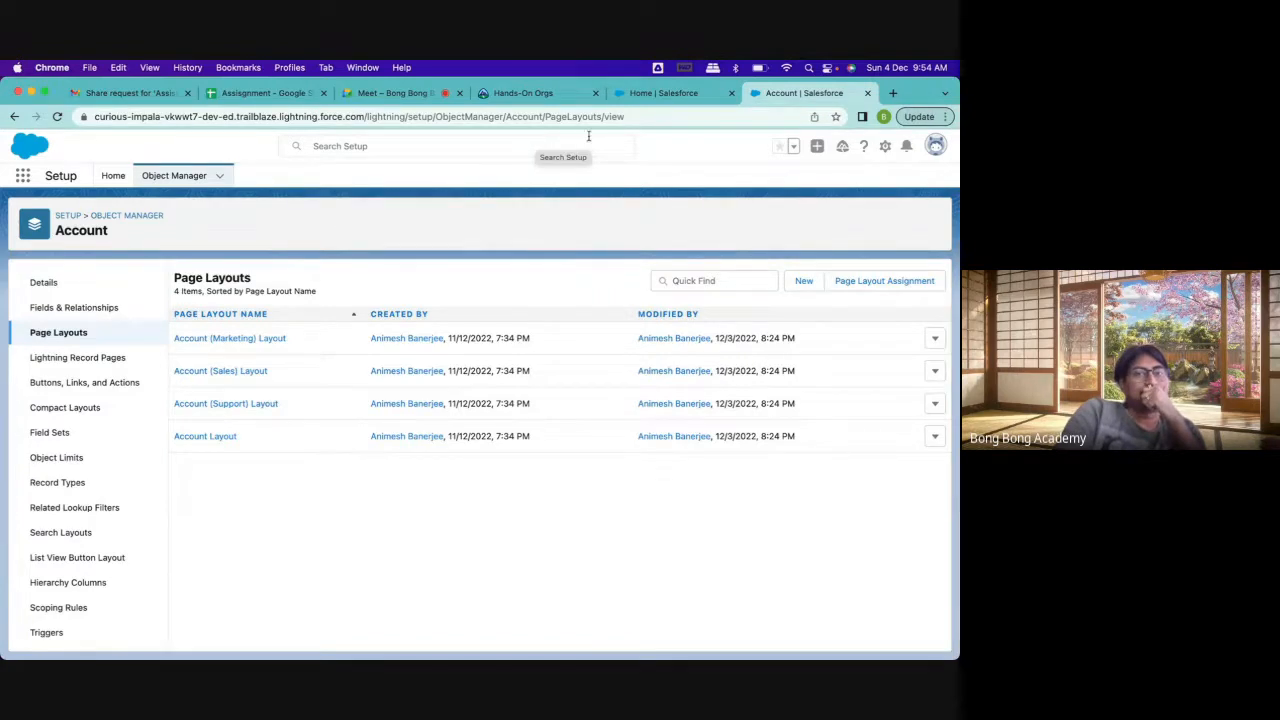
Switch to the Sales app and open the Bong Bong 2 record from the All Accounts list
left_click(652, 92)
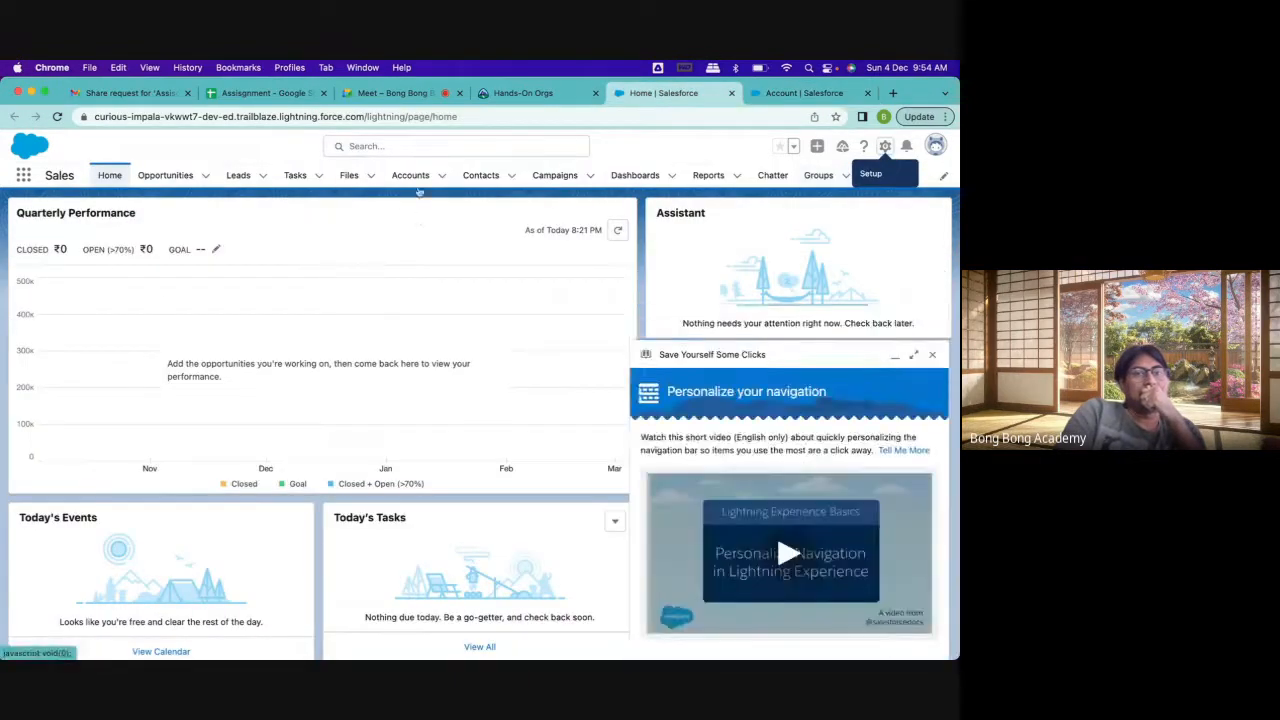
left_click(412, 178)
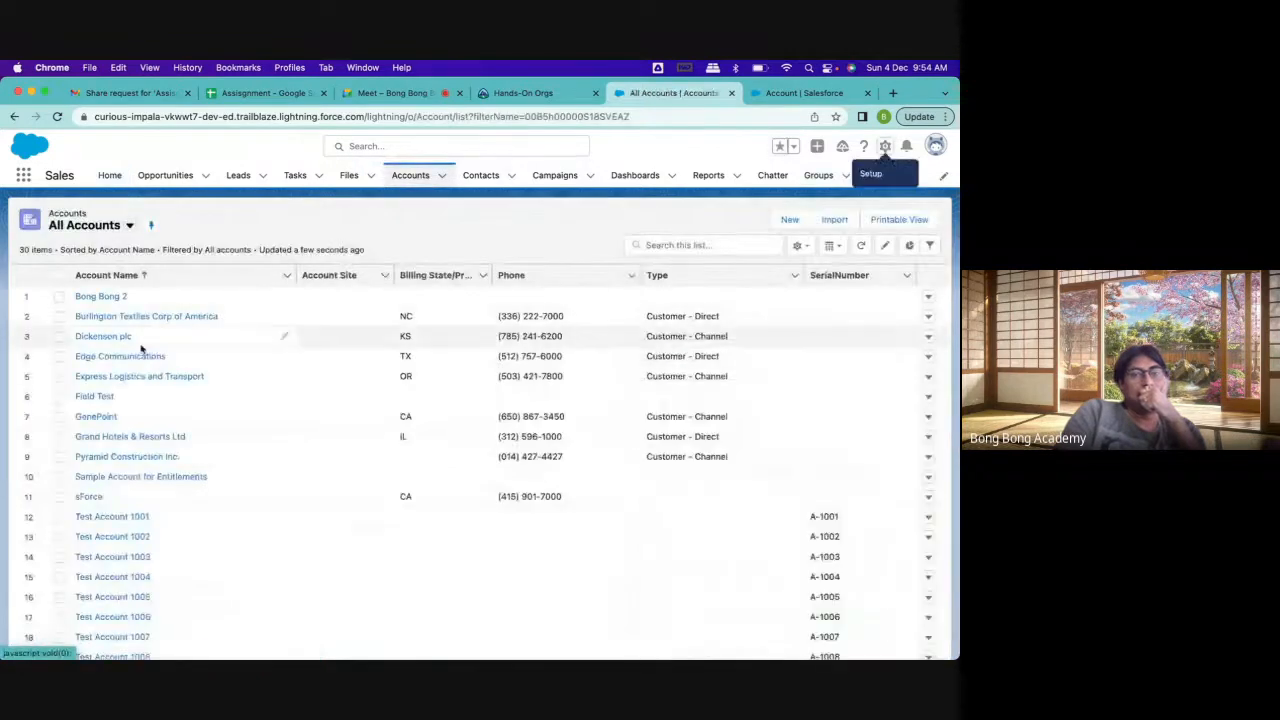
left_click(100, 296)
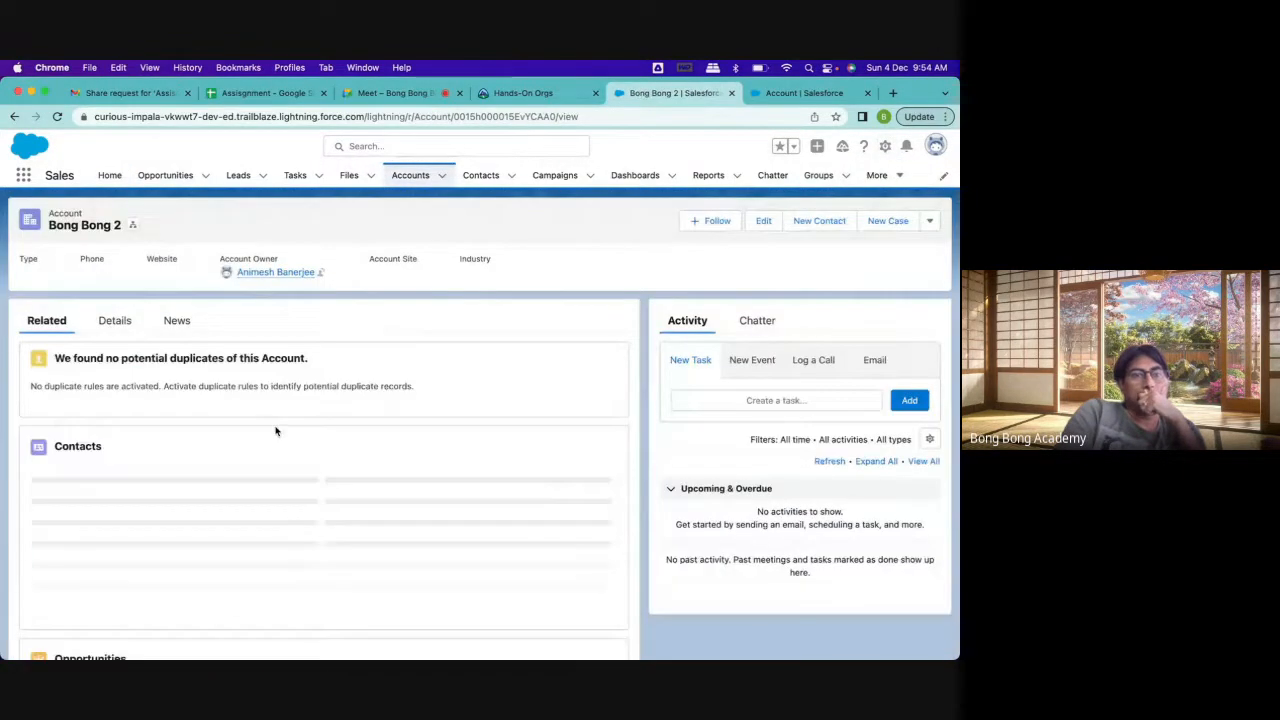
Examine the Applications related list on the Bong Bong 2 account, checking its application fee, first name and last name columns
scroll(276, 431, "down", 10)
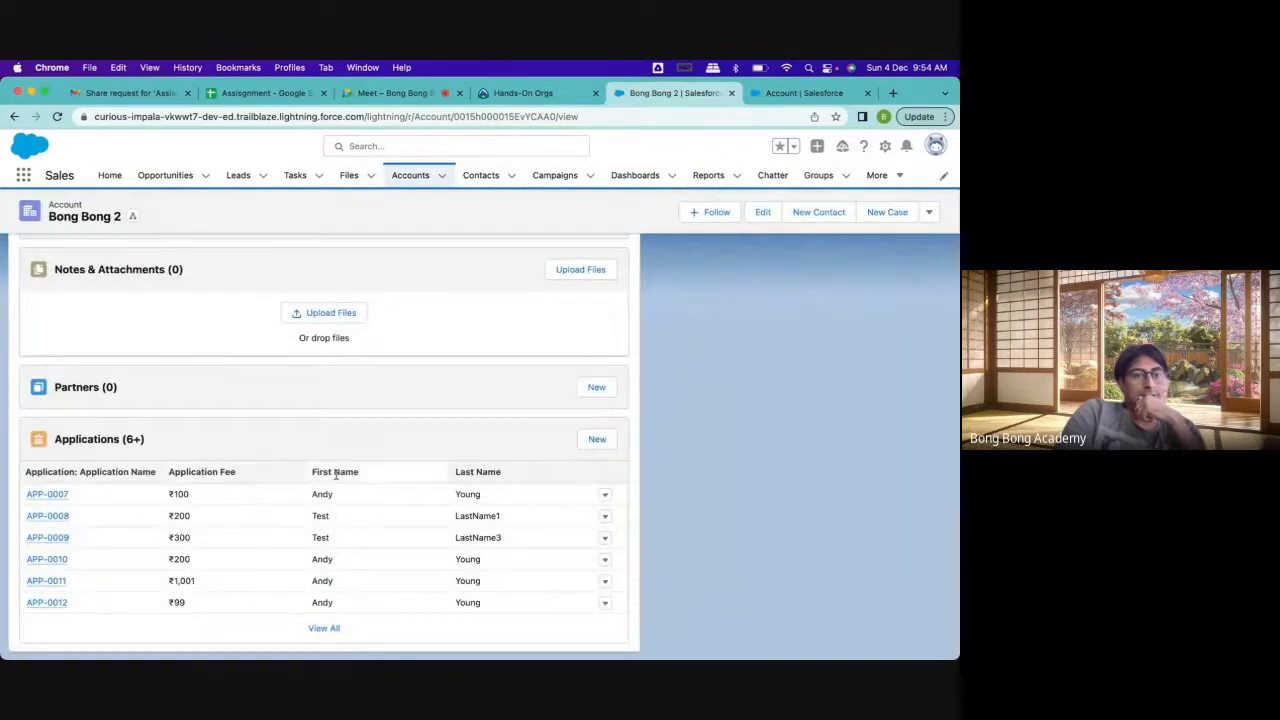
scroll(423, 439, "up", 10)
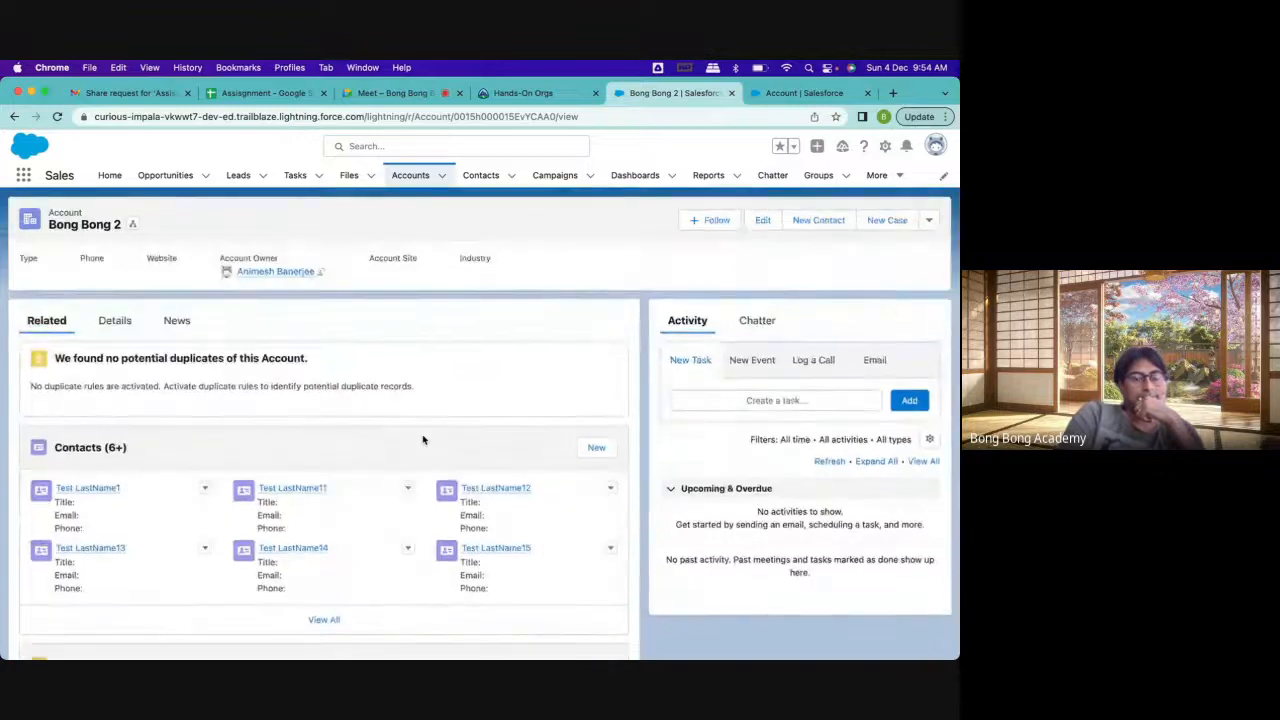
scroll(423, 439, "down", 10)
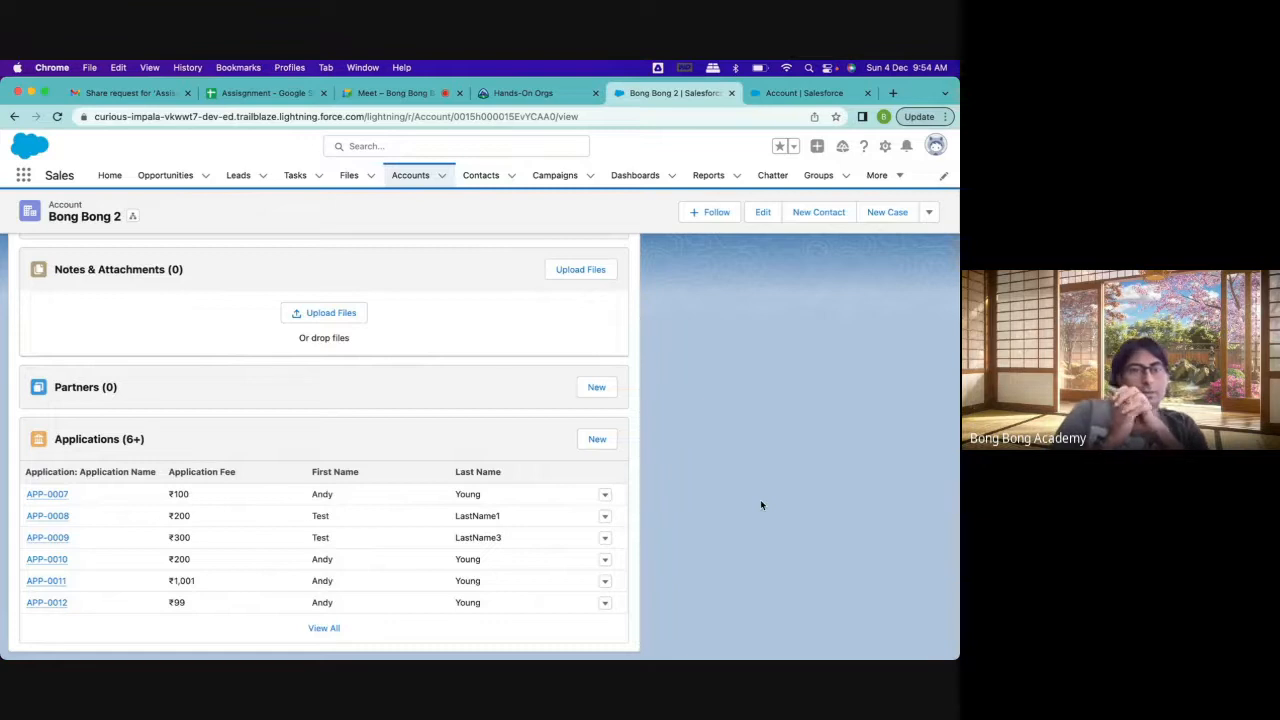
scroll(762, 505, "up", 10)
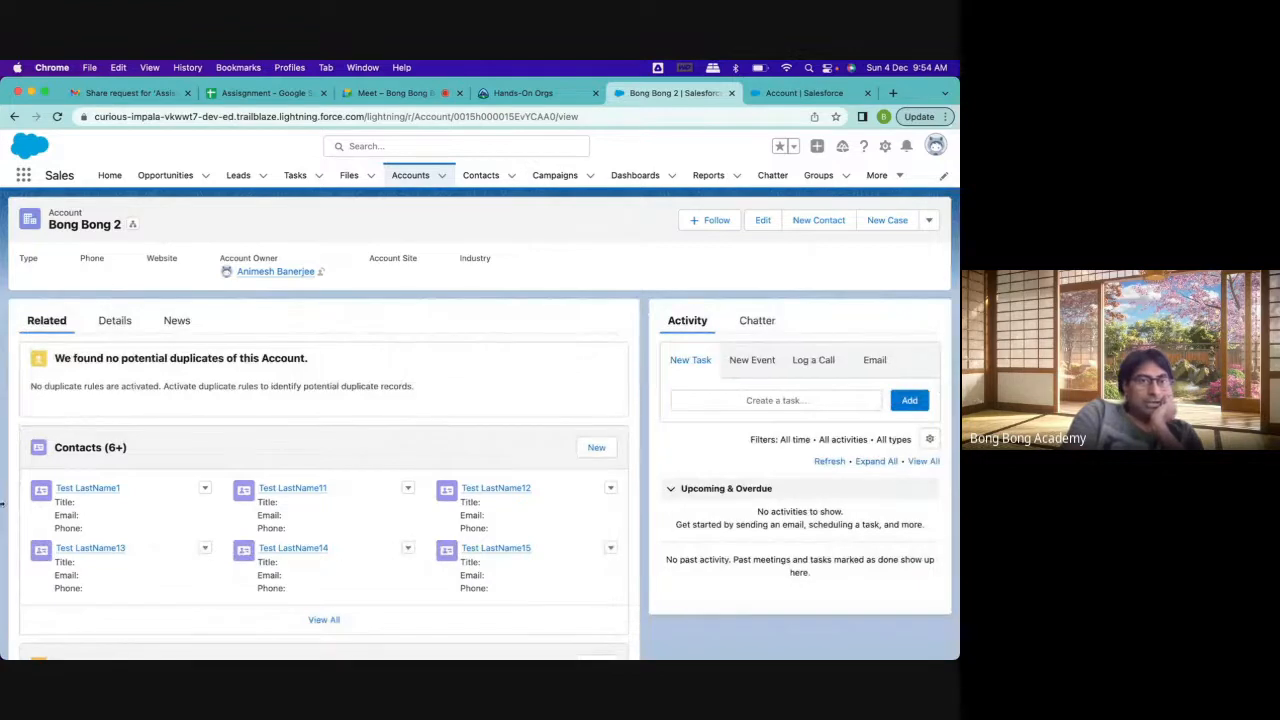
double_click(68, 213)
scroll(221, 375, "down", 10)
scroll(220, 369, "up", 1)
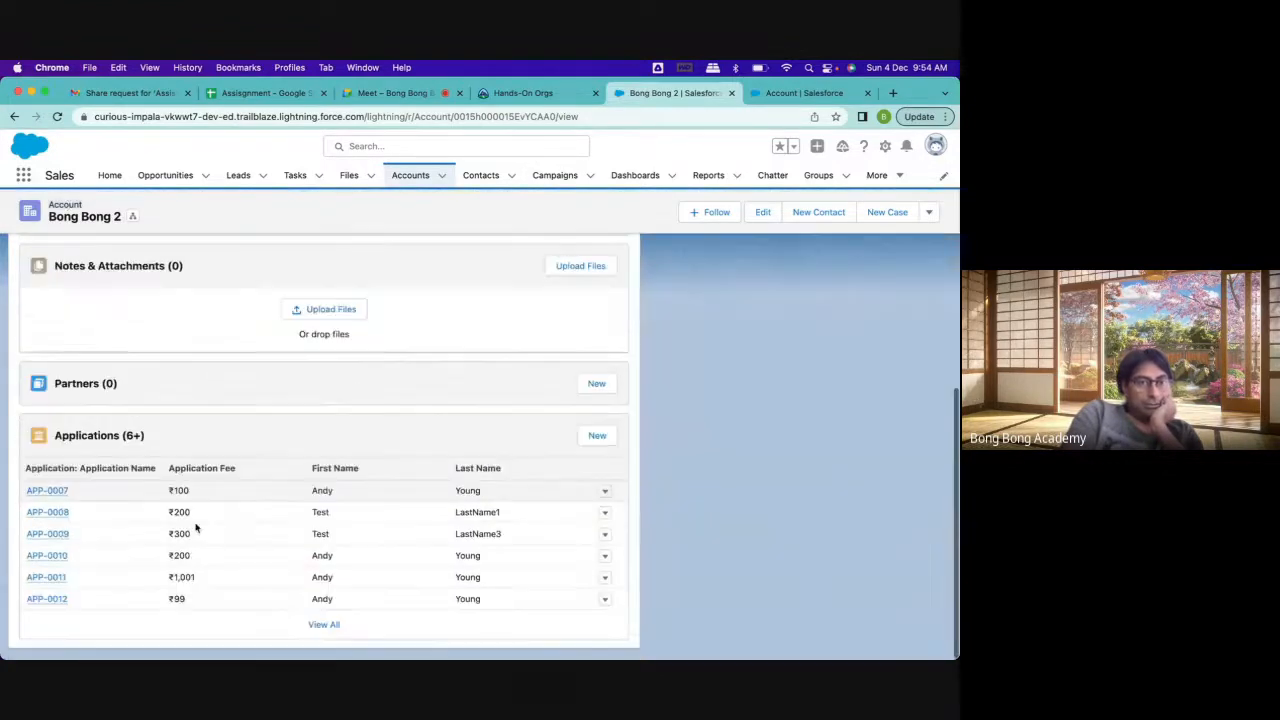
double_click(184, 473)
double_click(322, 473)
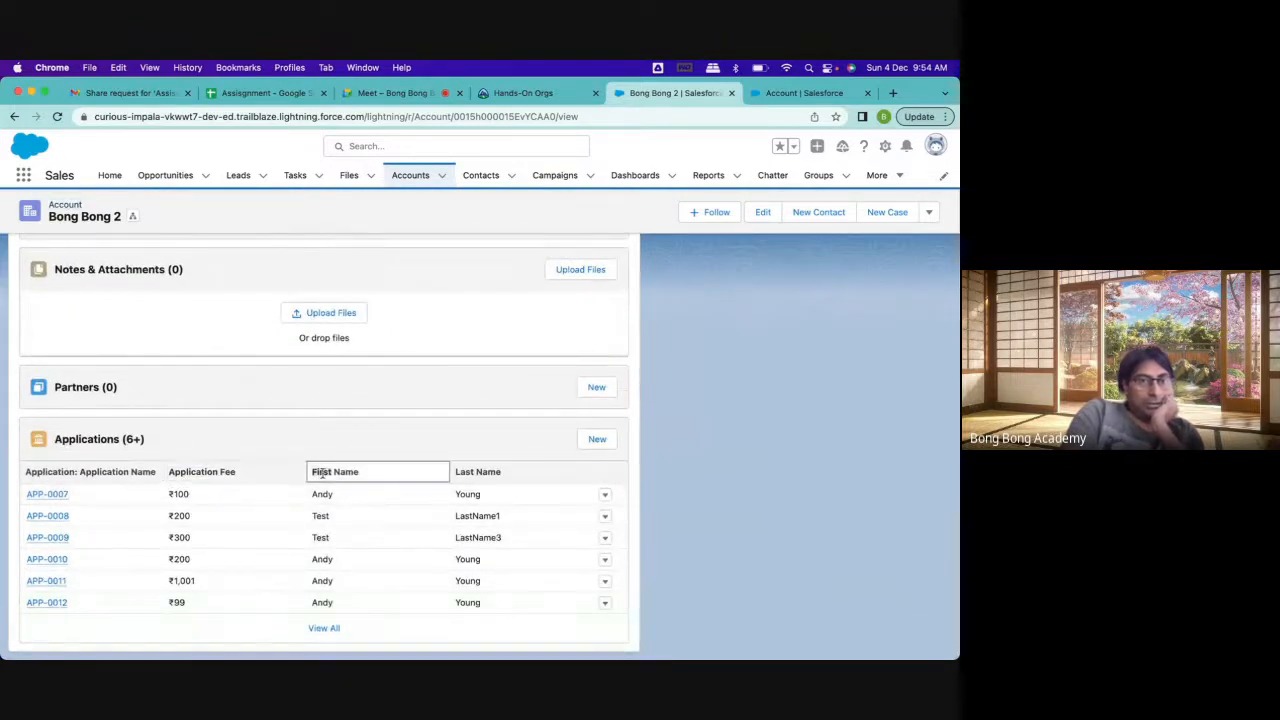
double_click(490, 472)
scroll(660, 549, "up", 10)
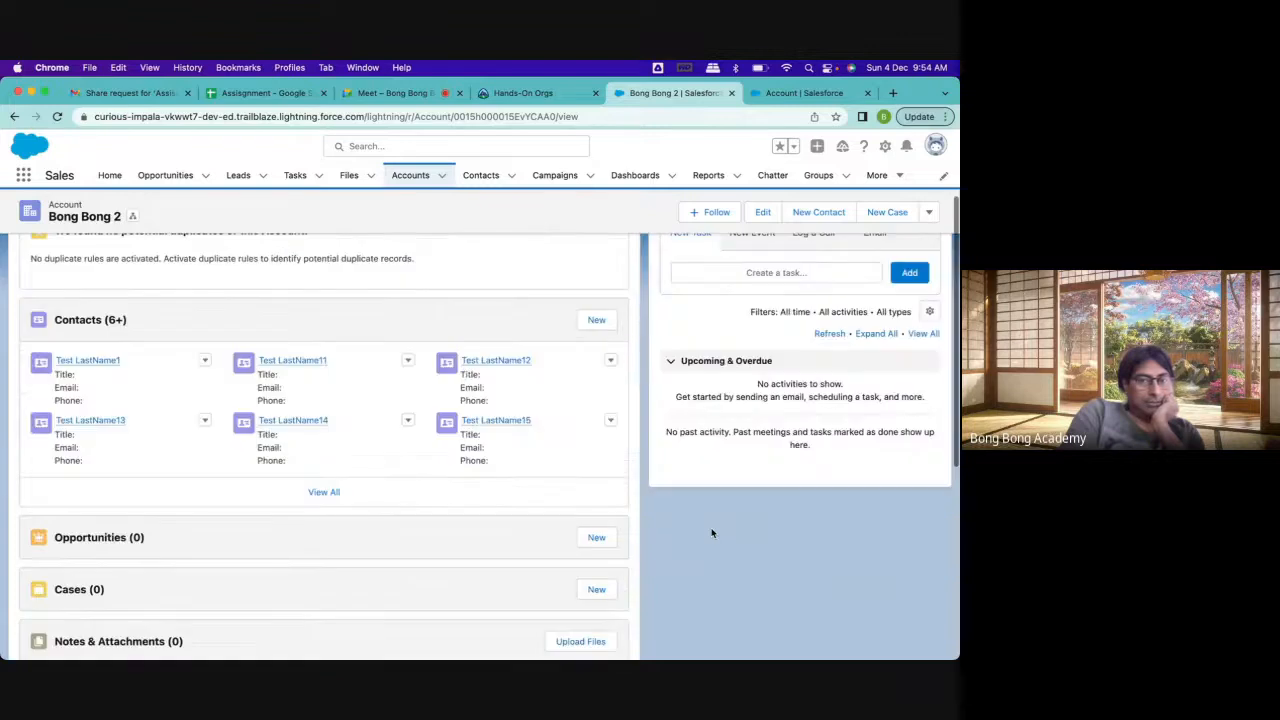
scroll(653, 379, "down", 10)
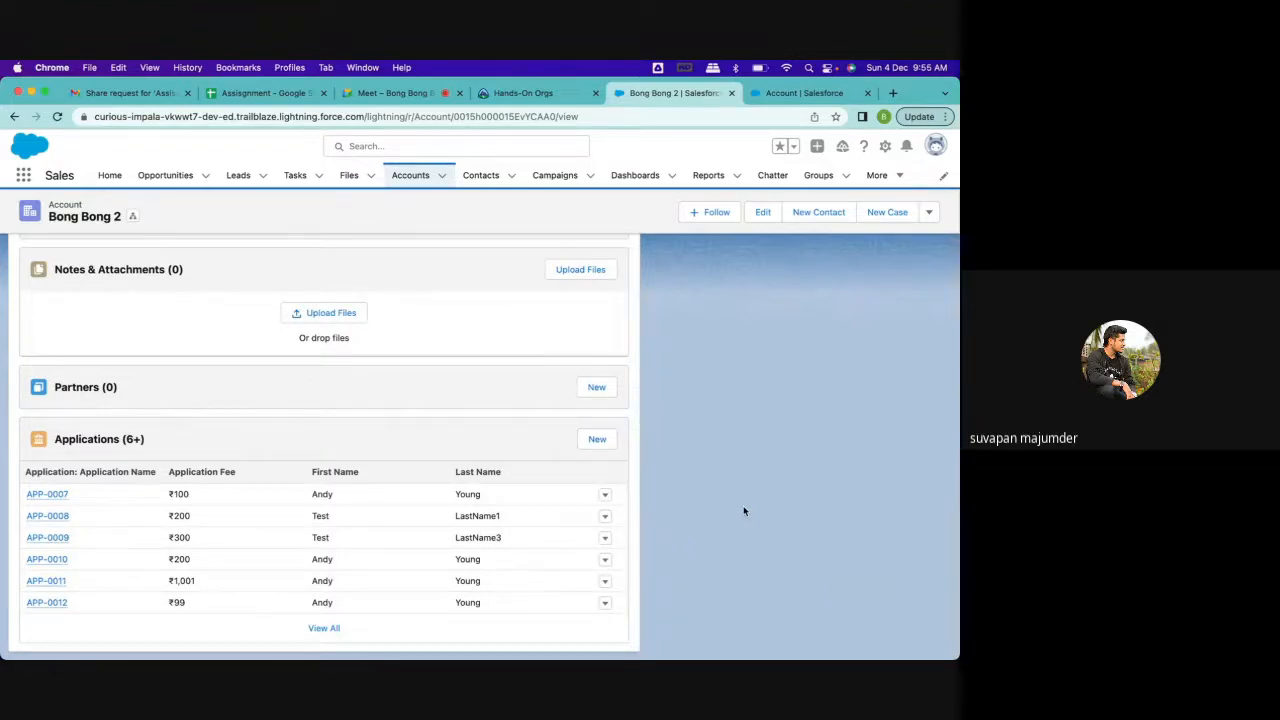
scroll(743, 511, "up", 10)
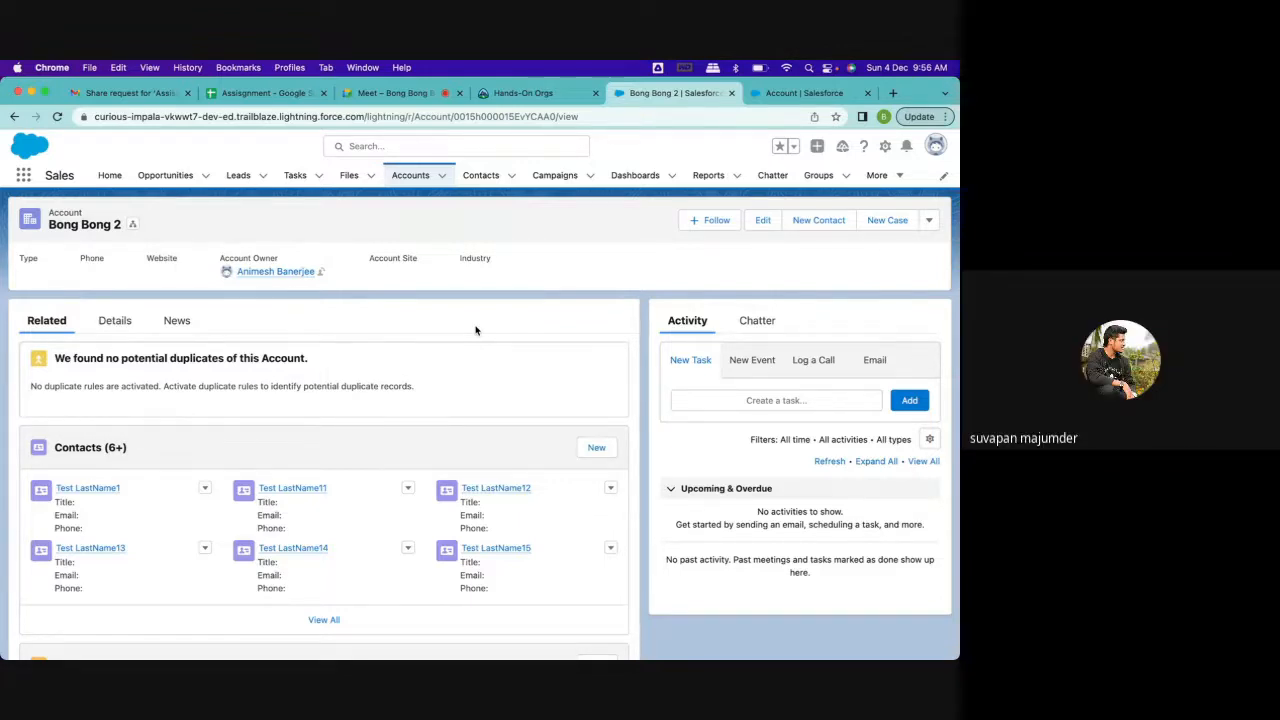
scroll(475, 330, "down", 10)
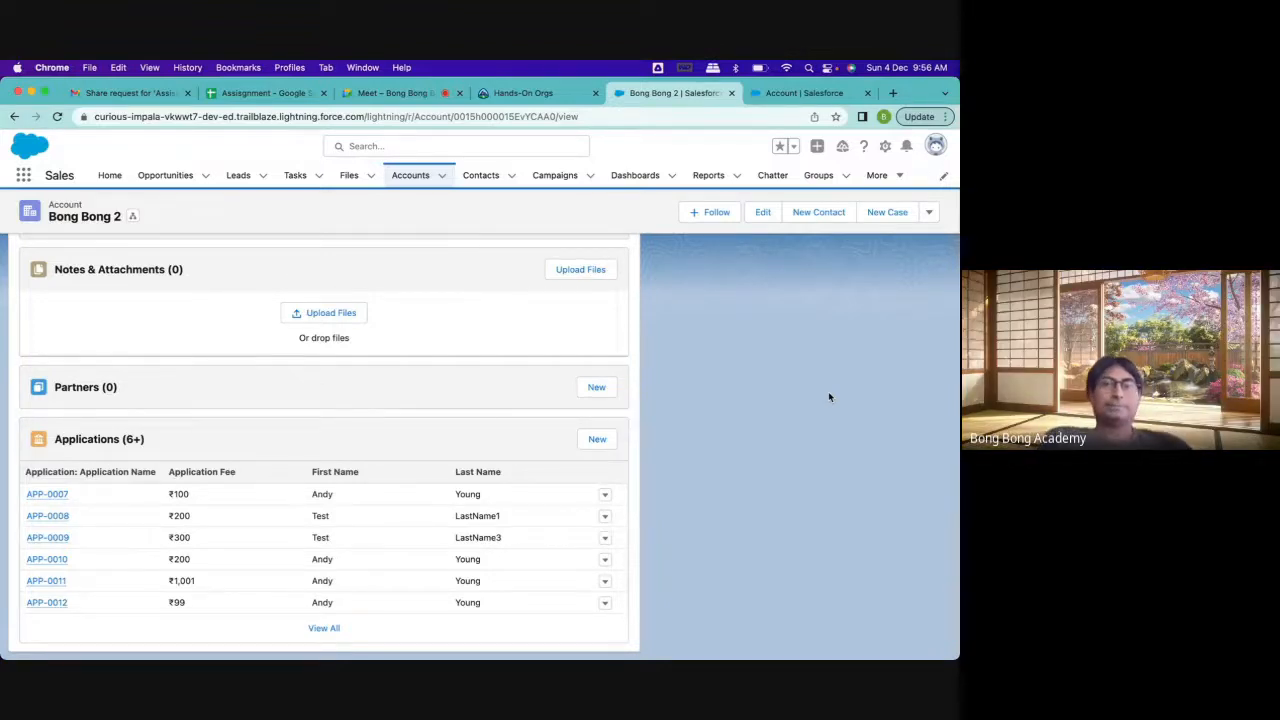
Return to the Account object's page layouts in Object Manager
scroll(829, 397, "up", 15)
left_click(800, 93)
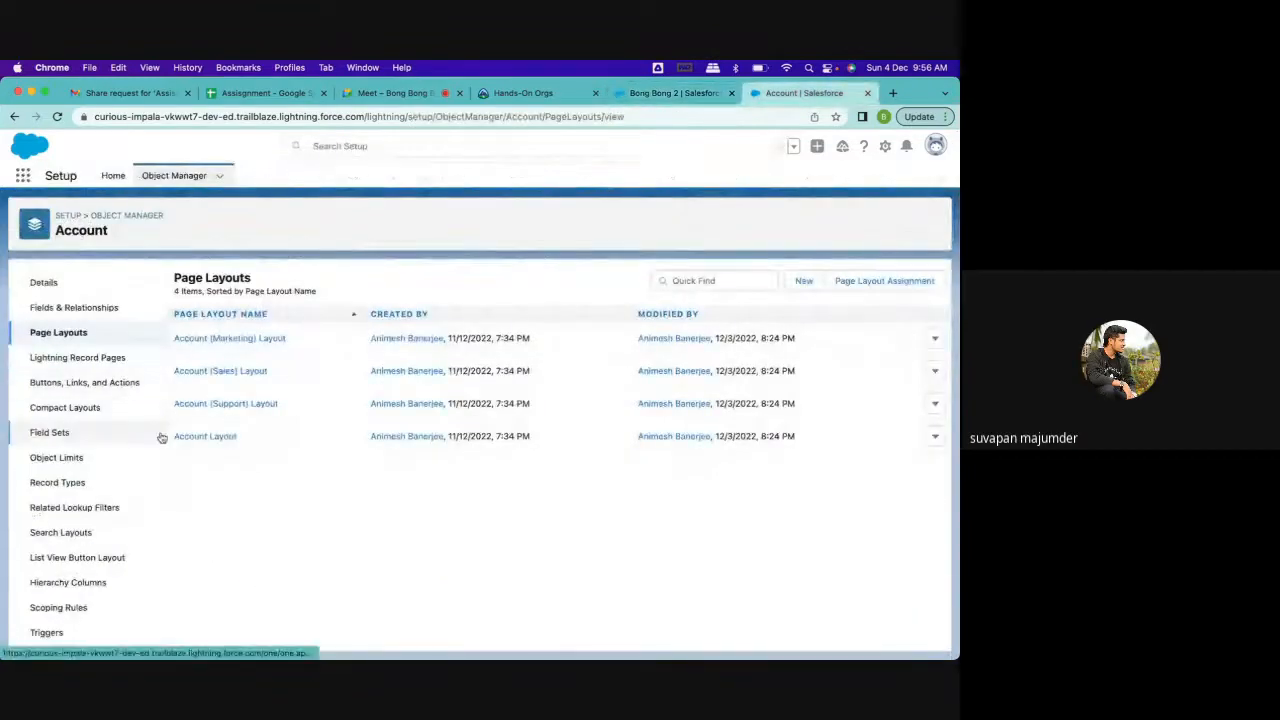
Open the Account object's Lightning Record Pages and dismiss the Enhanced Related Lists announcement
left_click(77, 359)
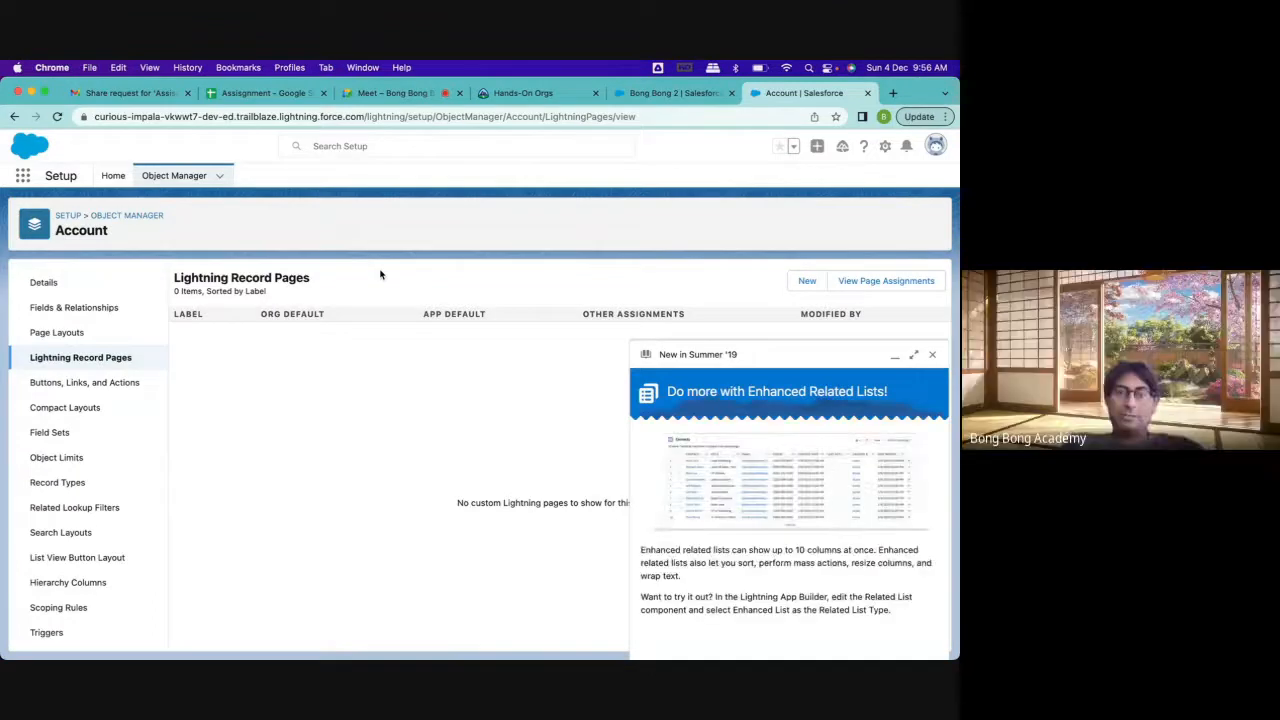
left_click(932, 354)
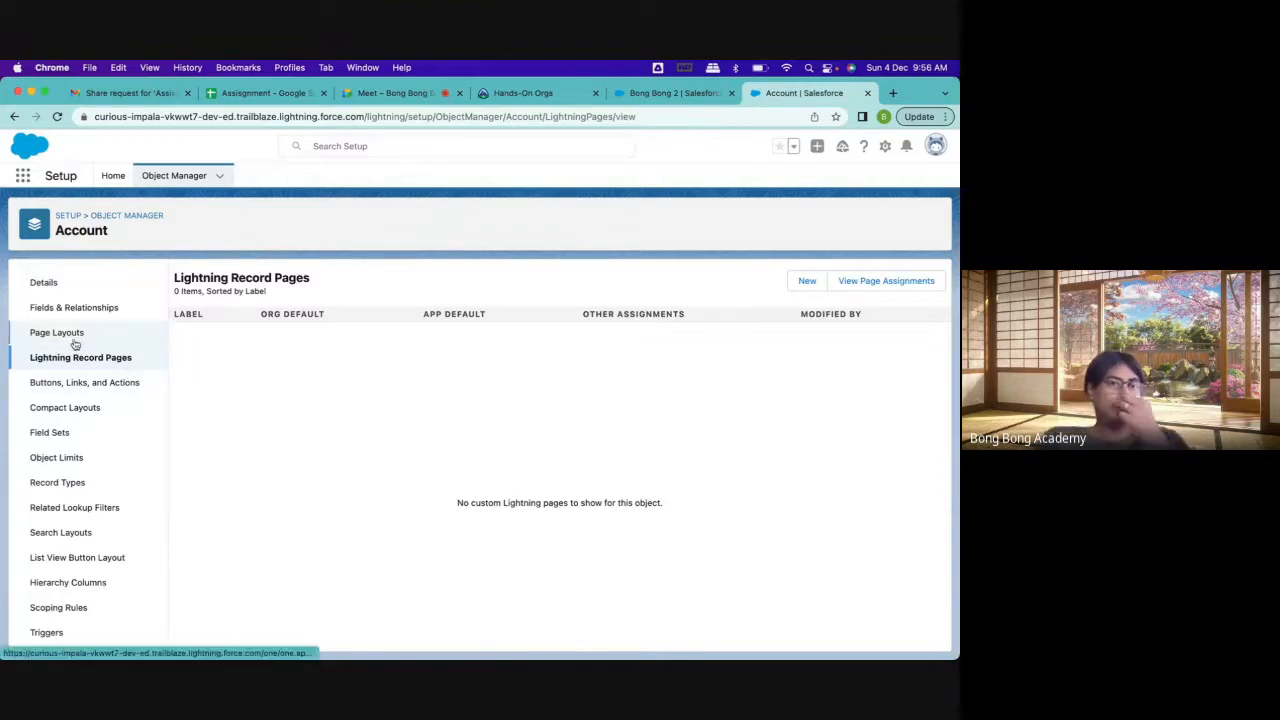
Review the detail fields and related lists on the Bong Bong 2 account record
left_click(668, 92)
left_click(141, 329)
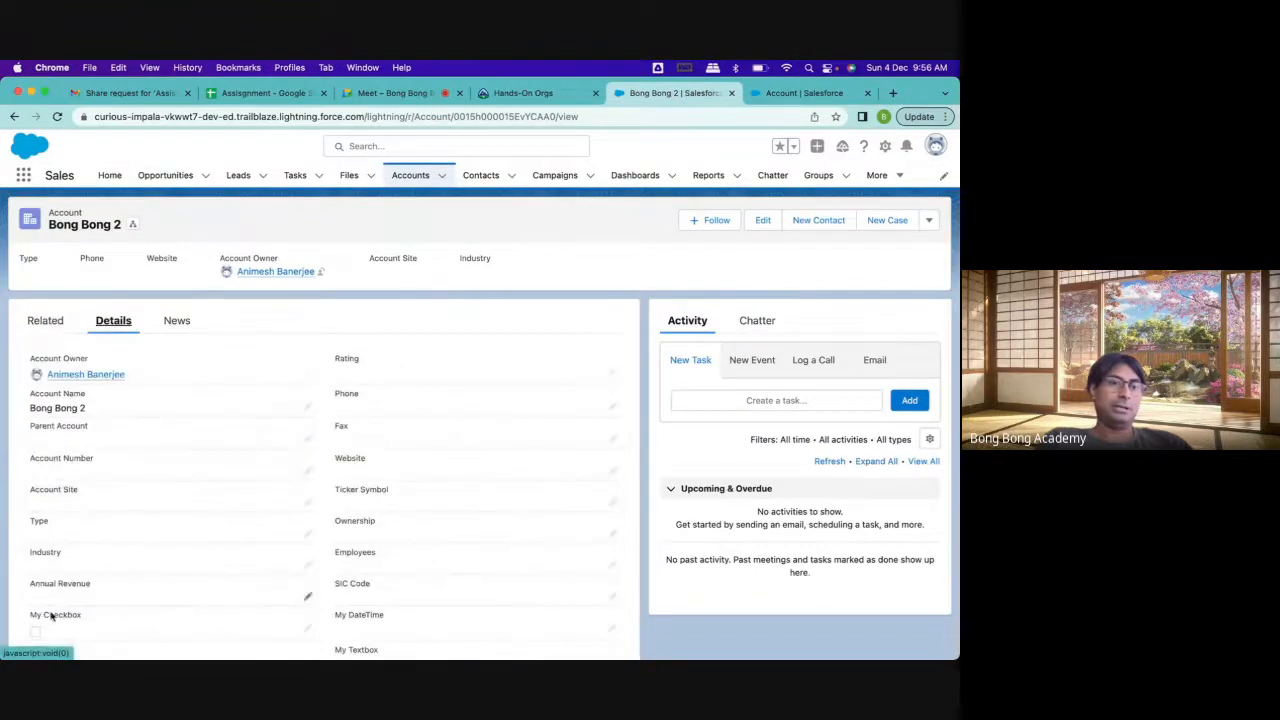
scroll(501, 438, "down", 5)
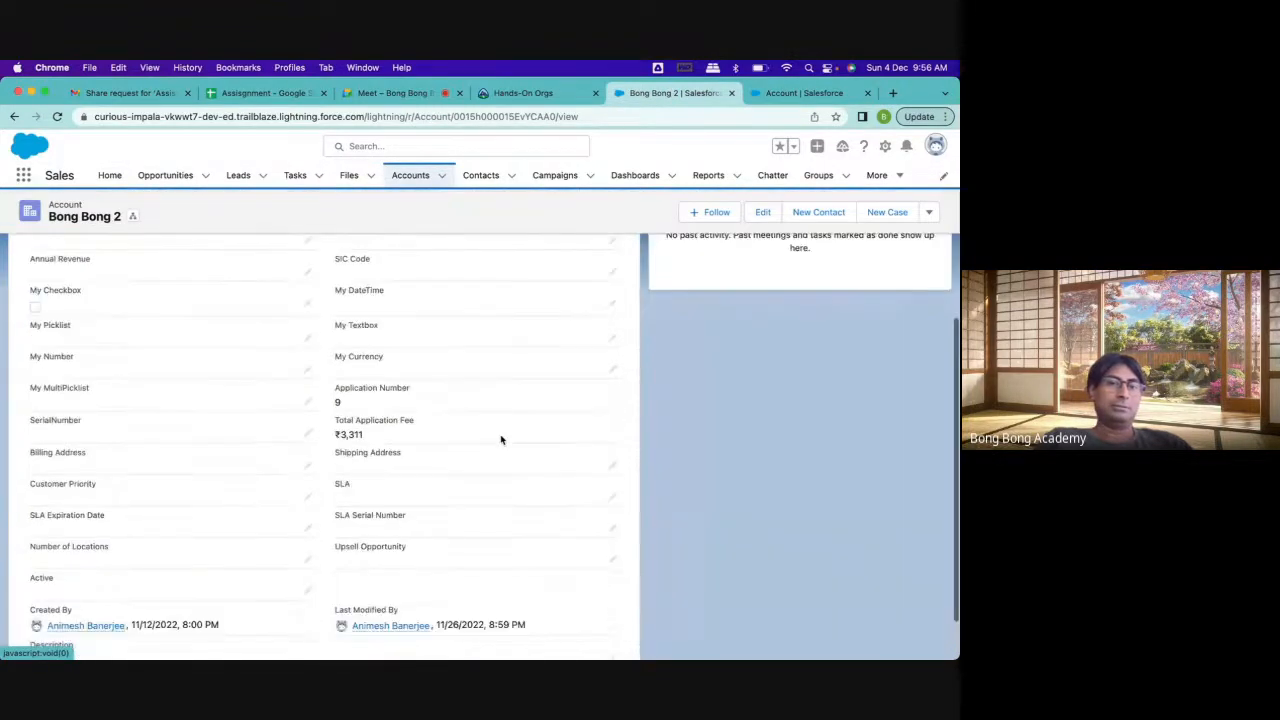
scroll(502, 440, "up", 5)
left_click(46, 320)
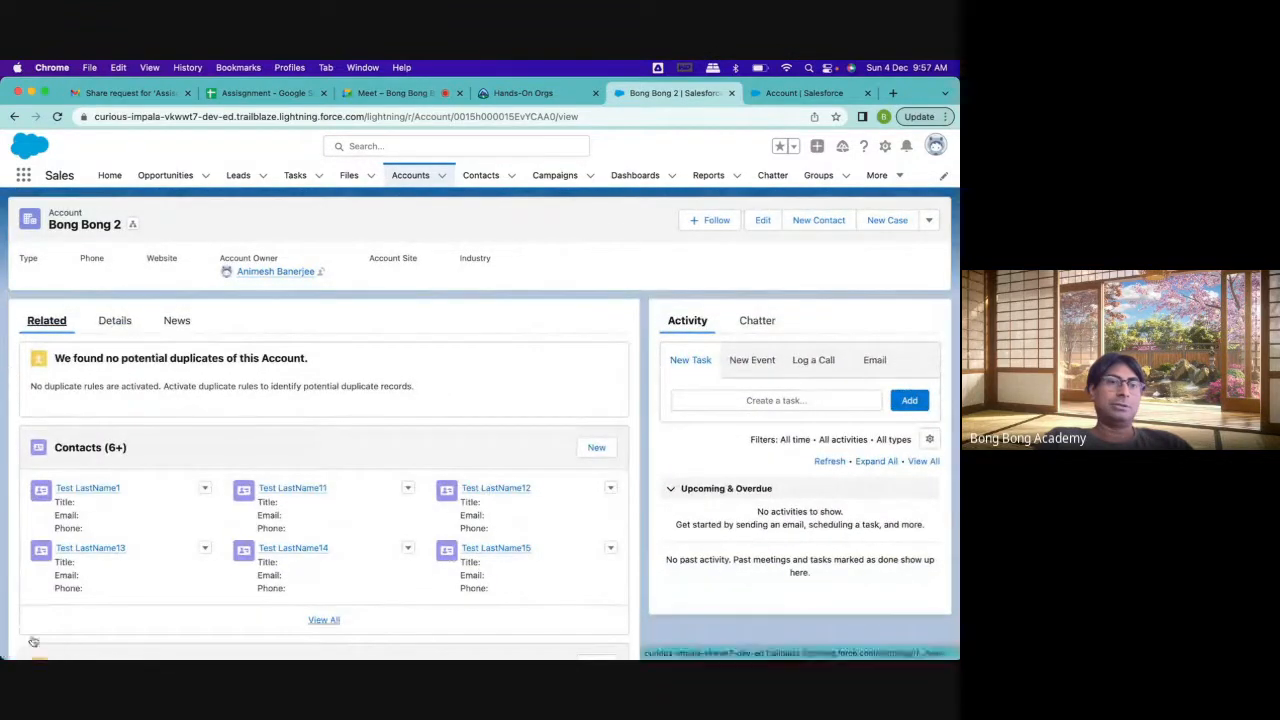
left_click(114, 321)
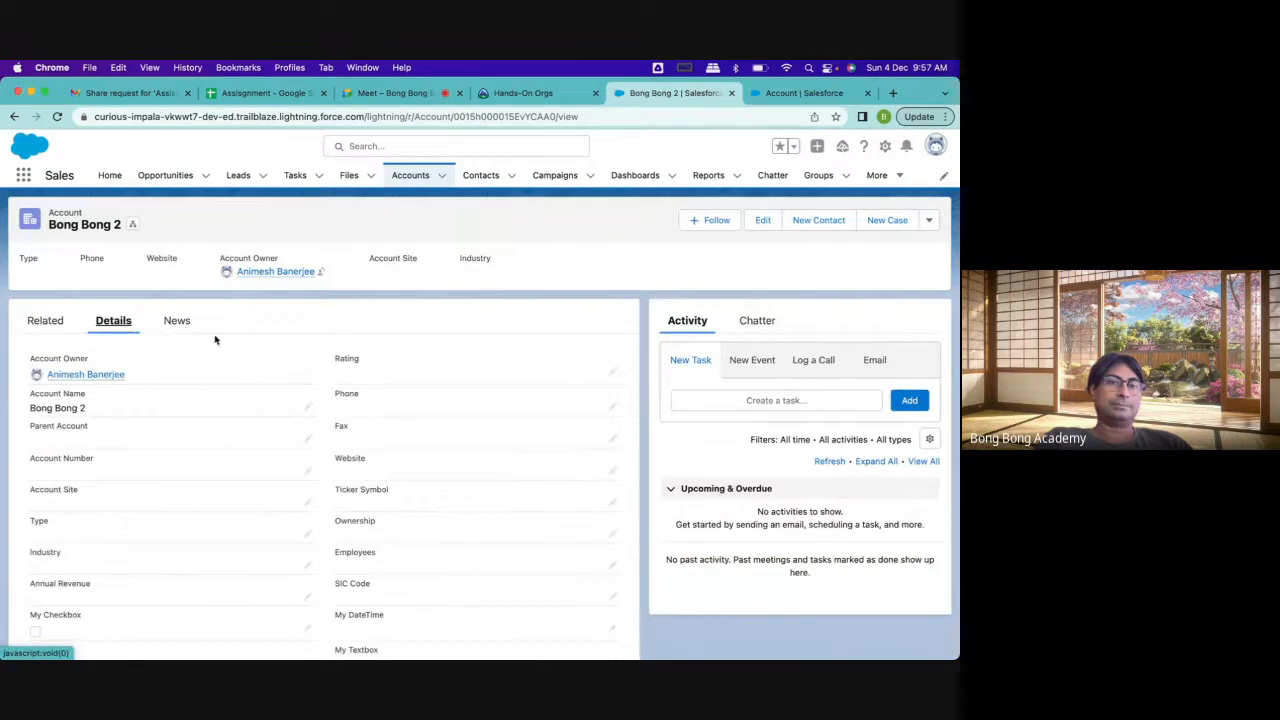
Check the setup options offered on the Bong Bong 2 record and return to the Account object's Lightning Record Pages
left_click(776, 95)
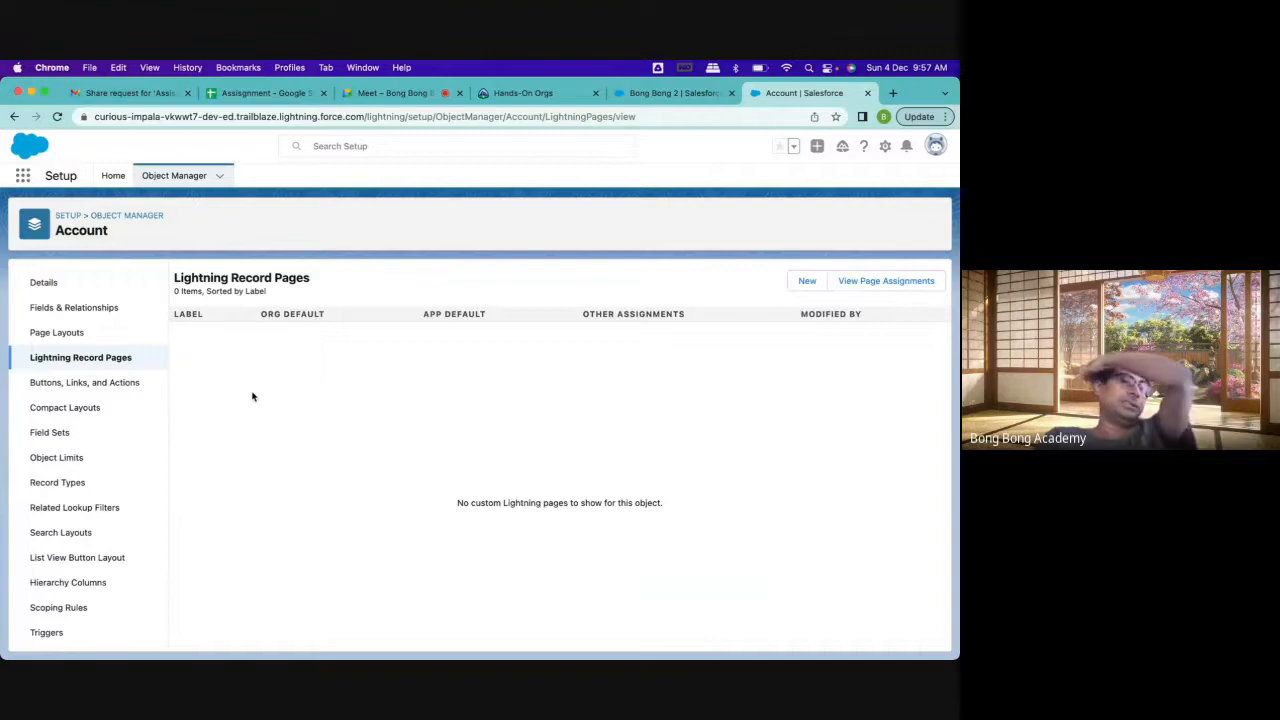
left_click(680, 93)
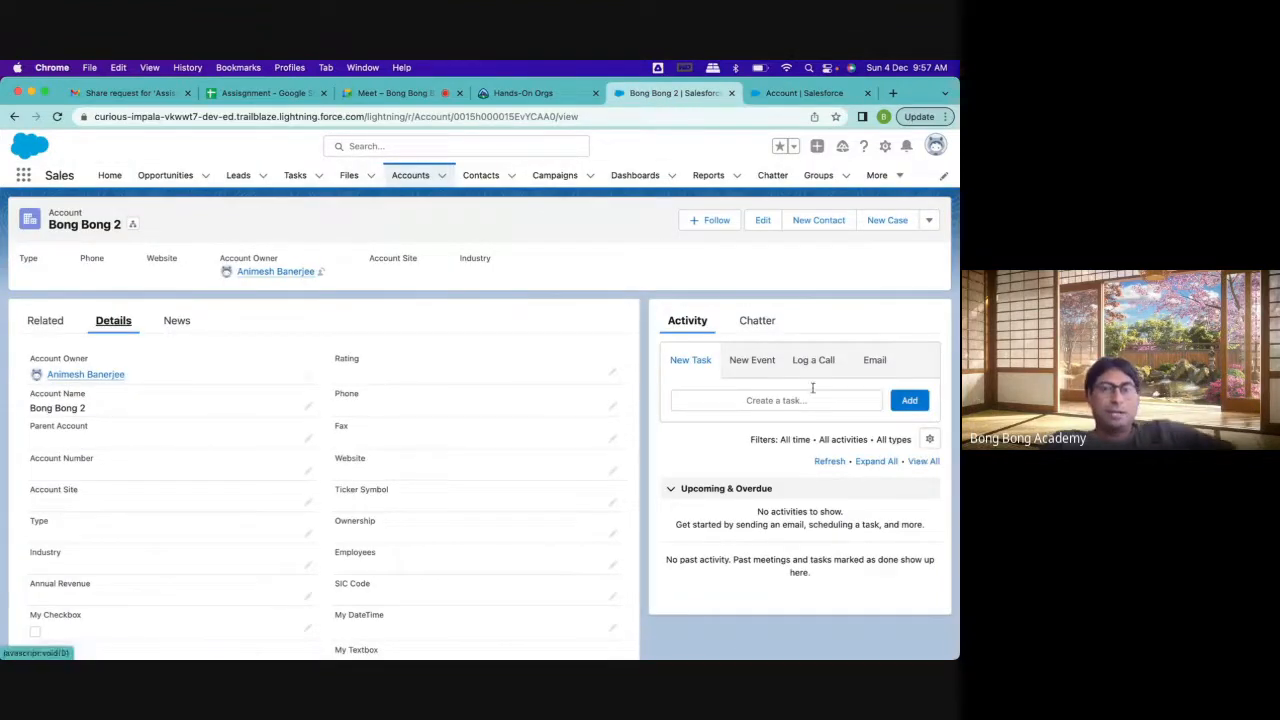
left_click(885, 148)
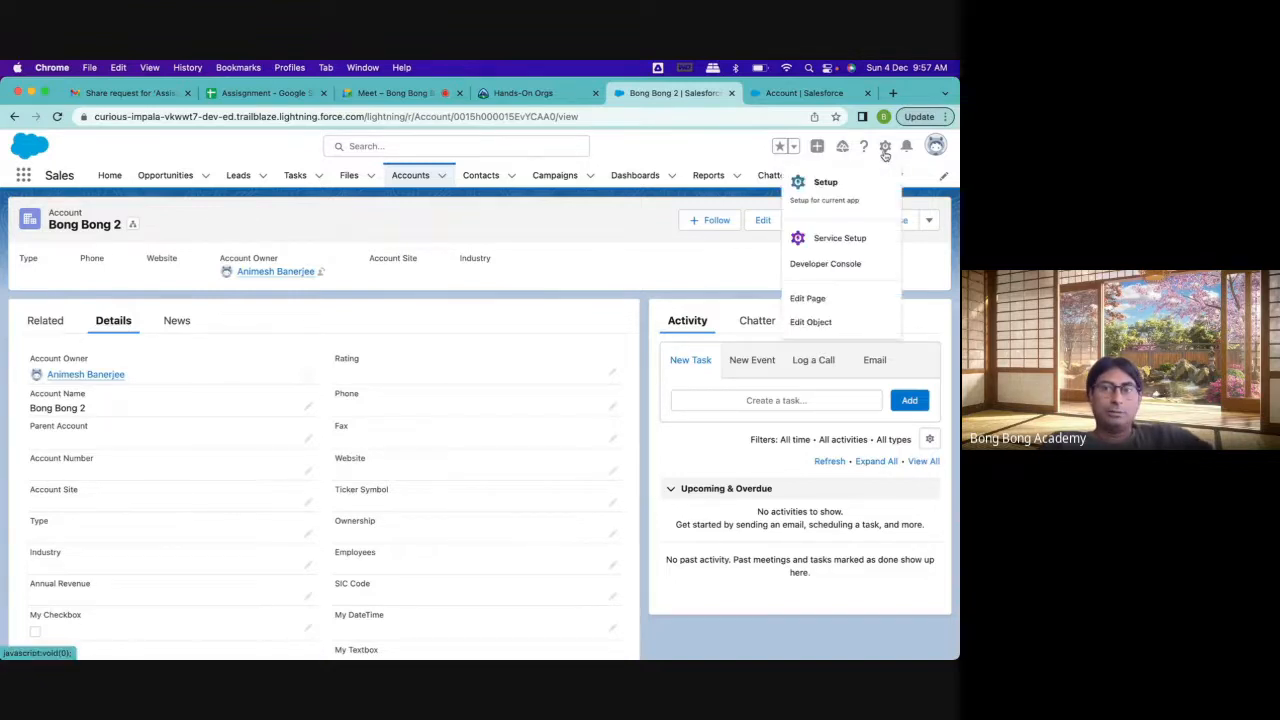
left_click(780, 93)
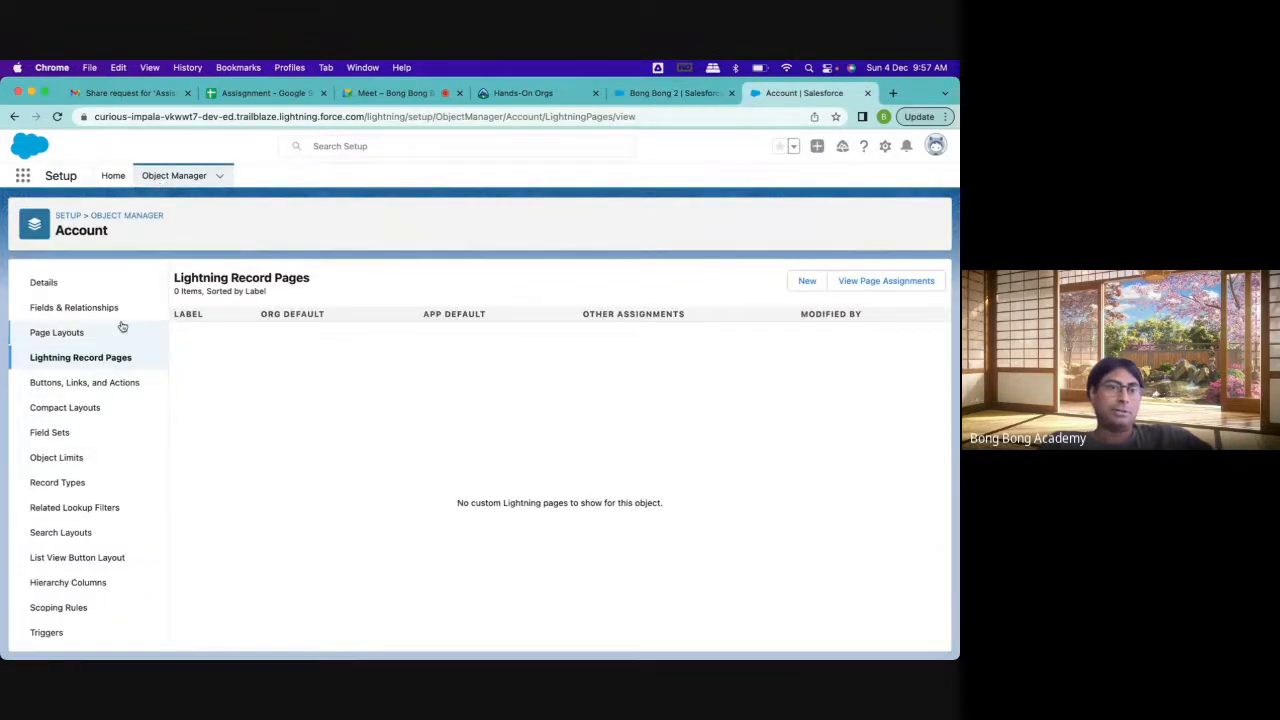
Start a new Lightning page and choose Record Page as its type
left_click(806, 284)
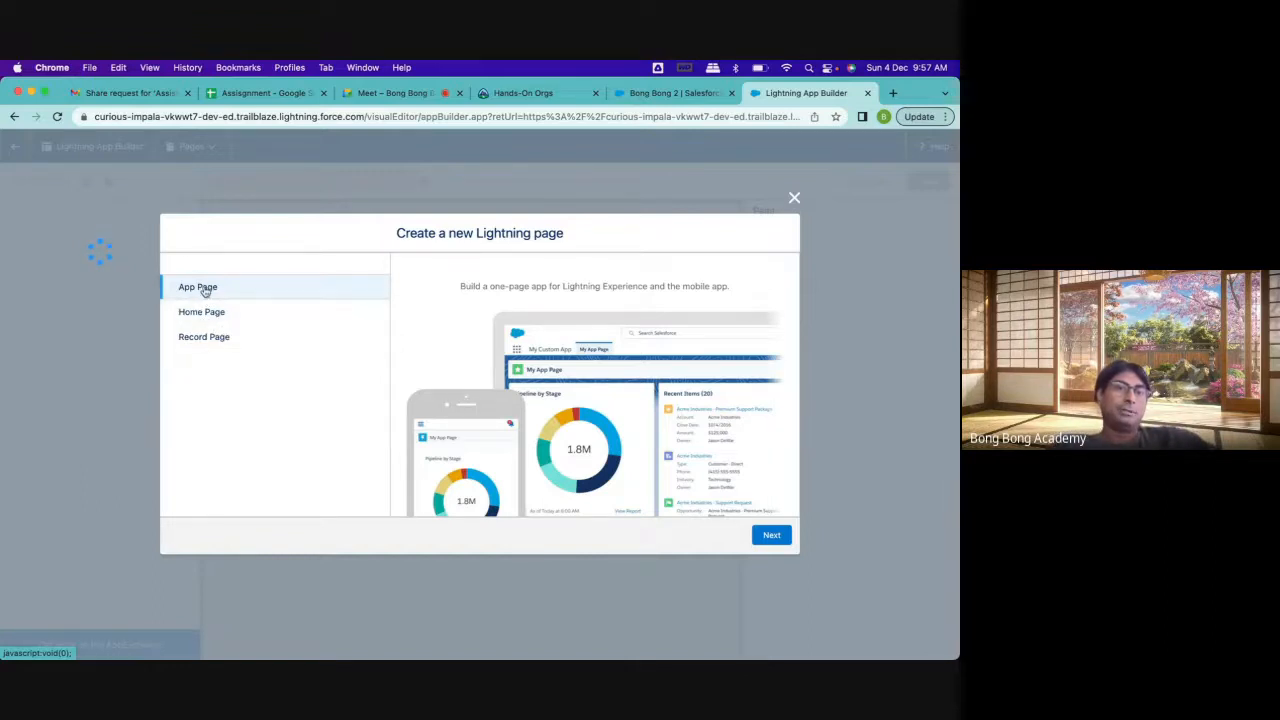
left_click(660, 93)
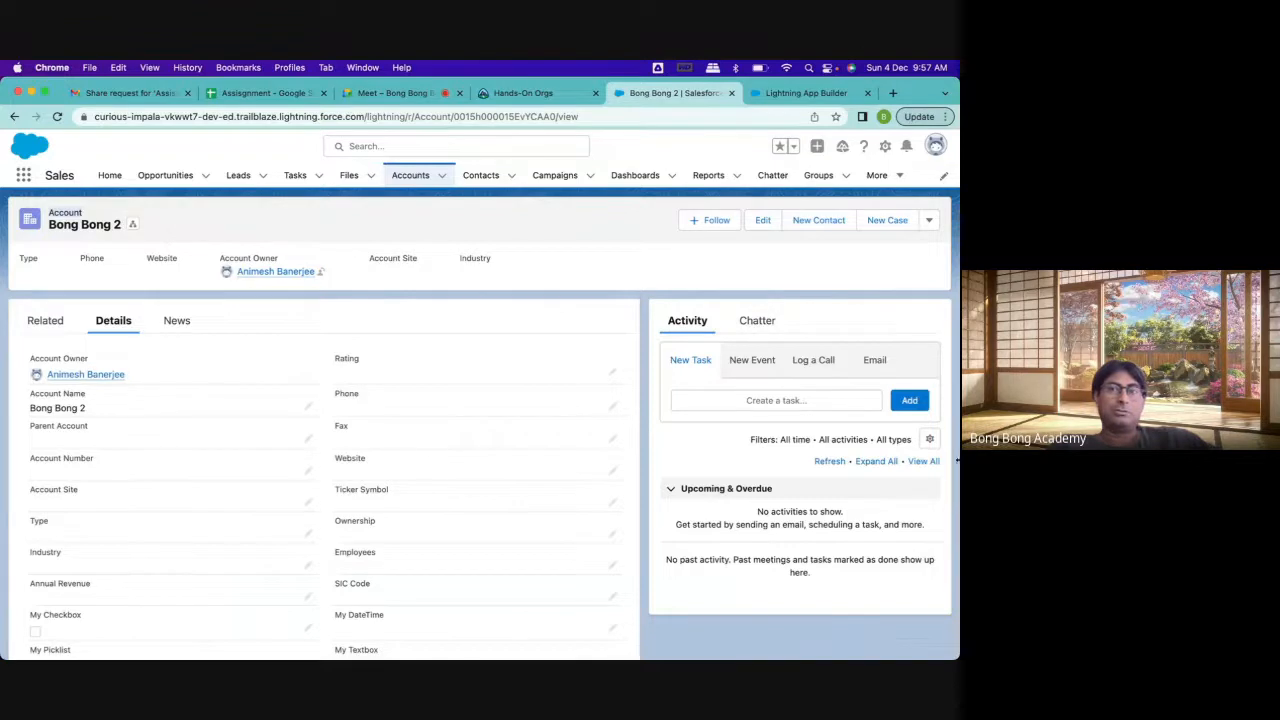
left_click(788, 96)
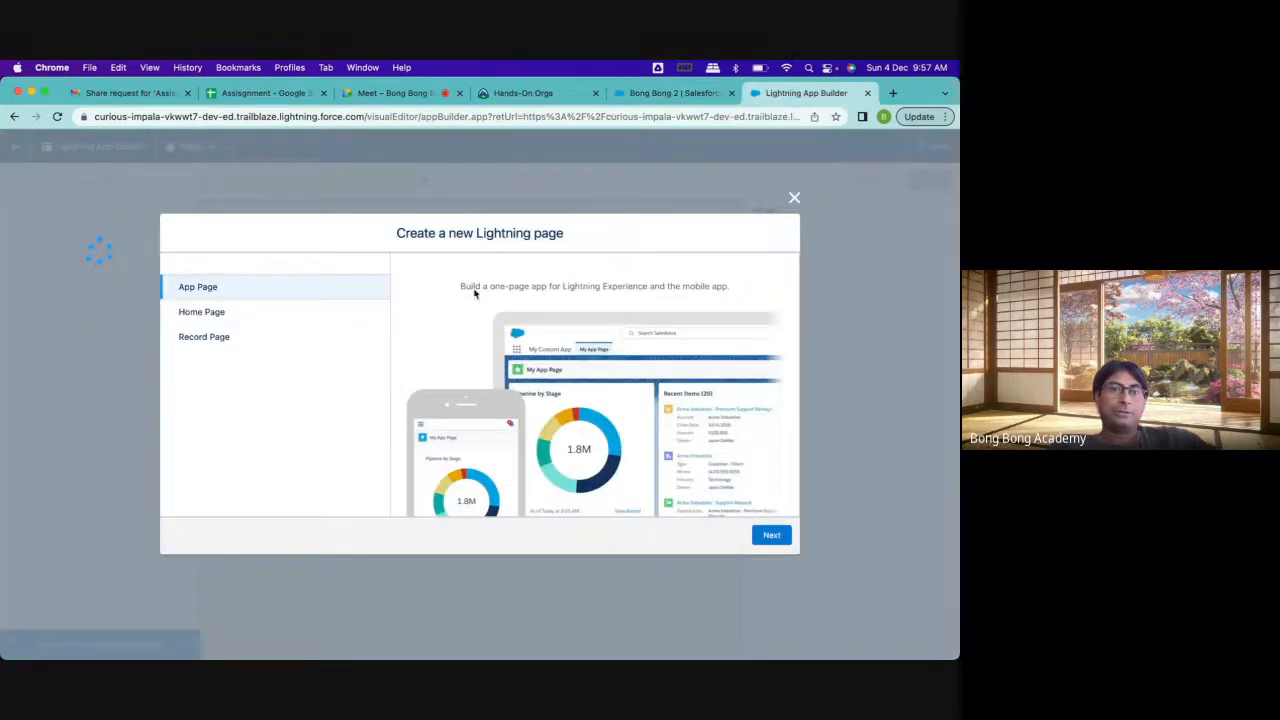
left_click(258, 346)
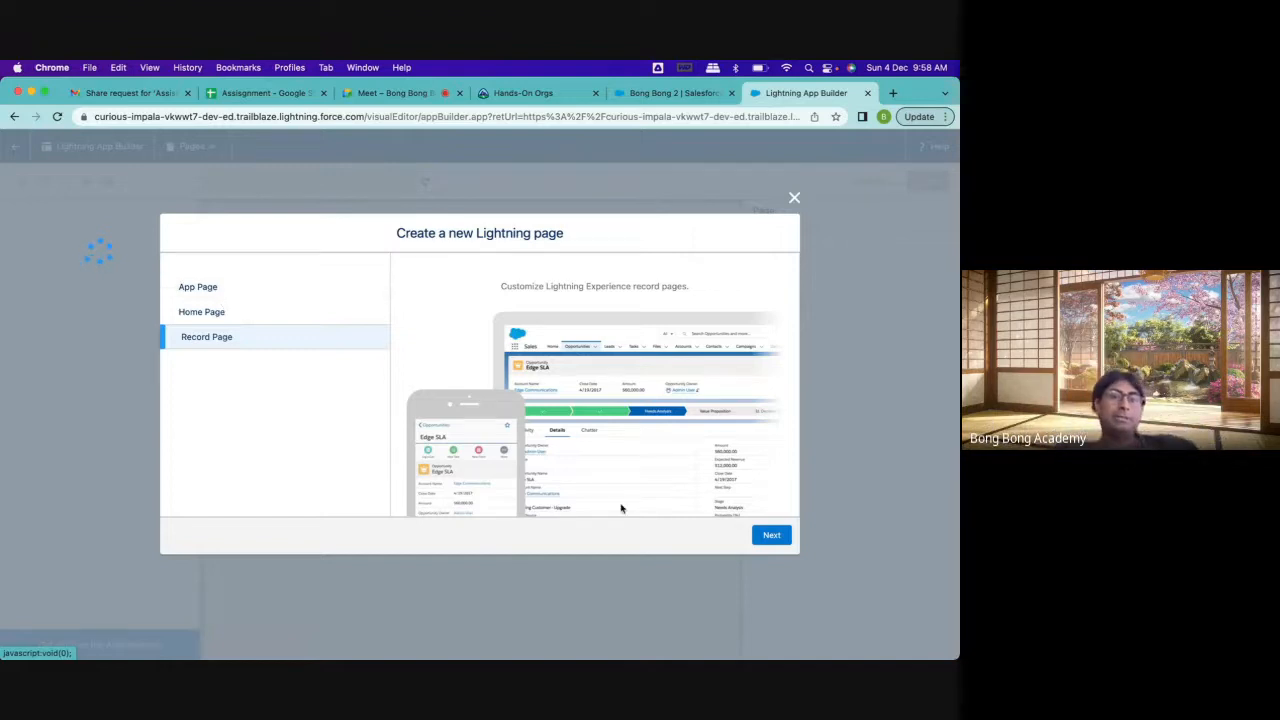
left_click(772, 538)
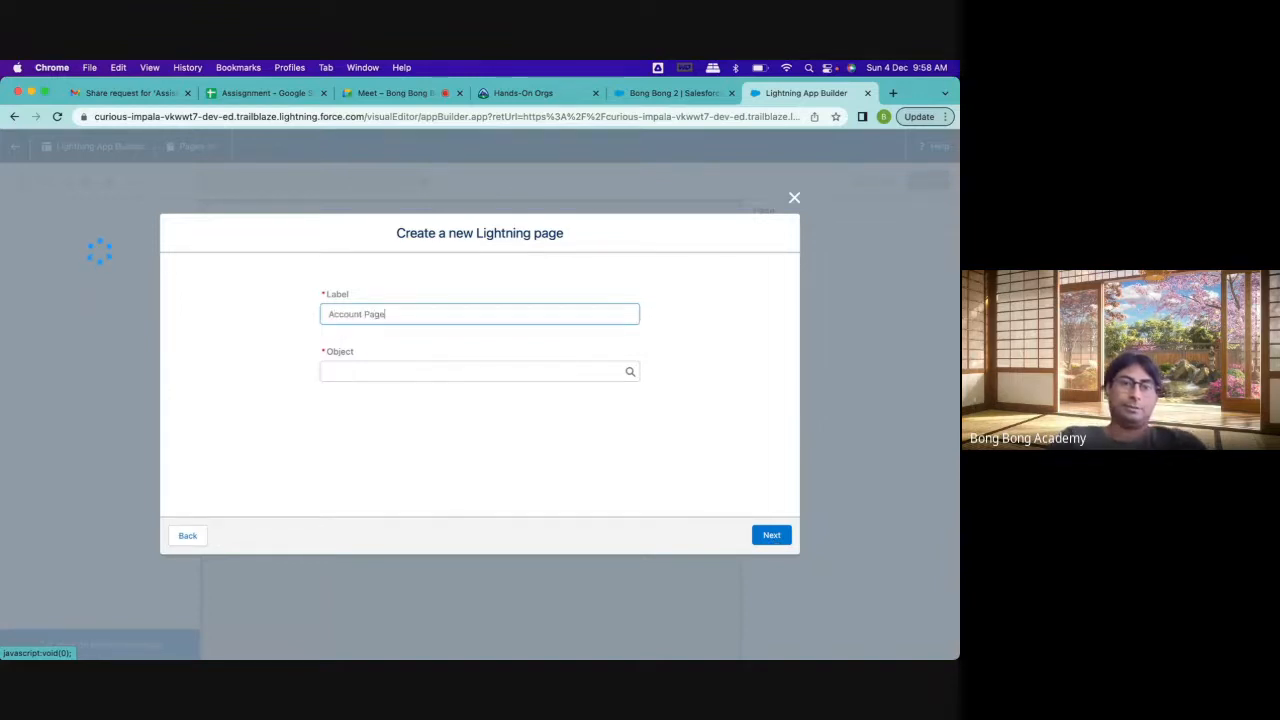
Label the new Lightning page Account General, assign it to the Account object, and continue to template selection
key("BackSpace")
key("BackSpace")
key("BackSpace")
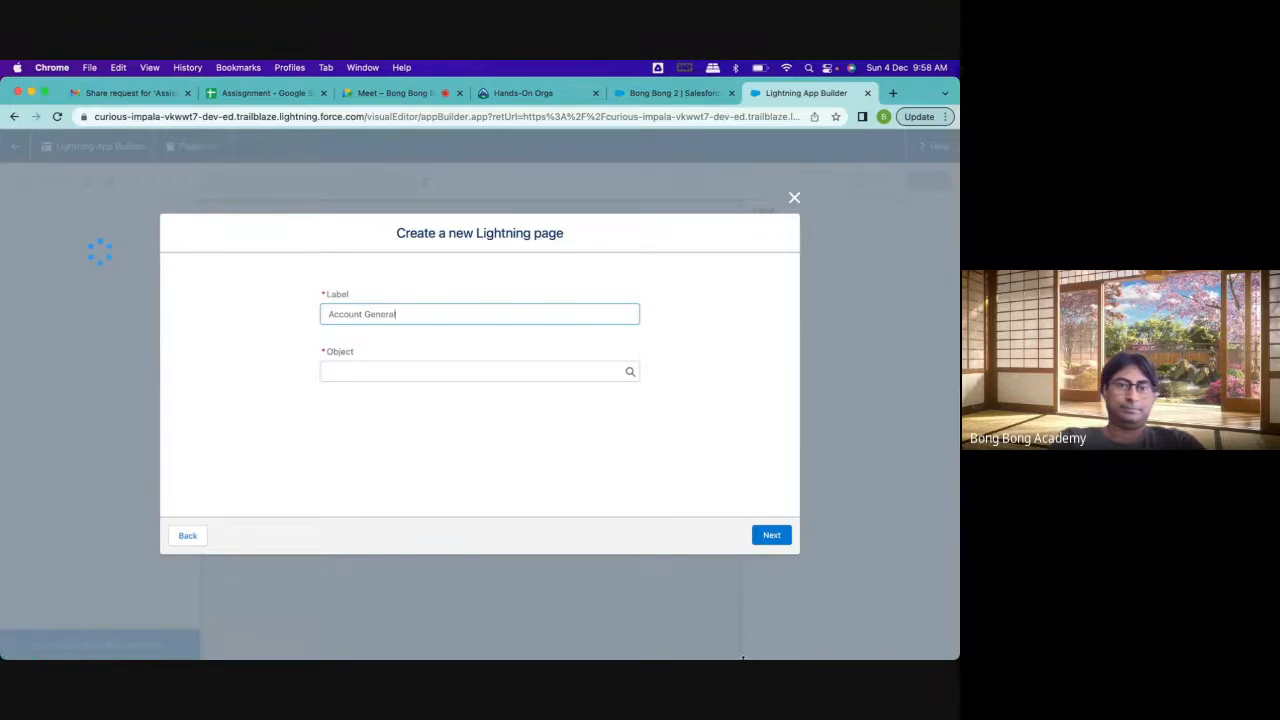
left_click(490, 371)
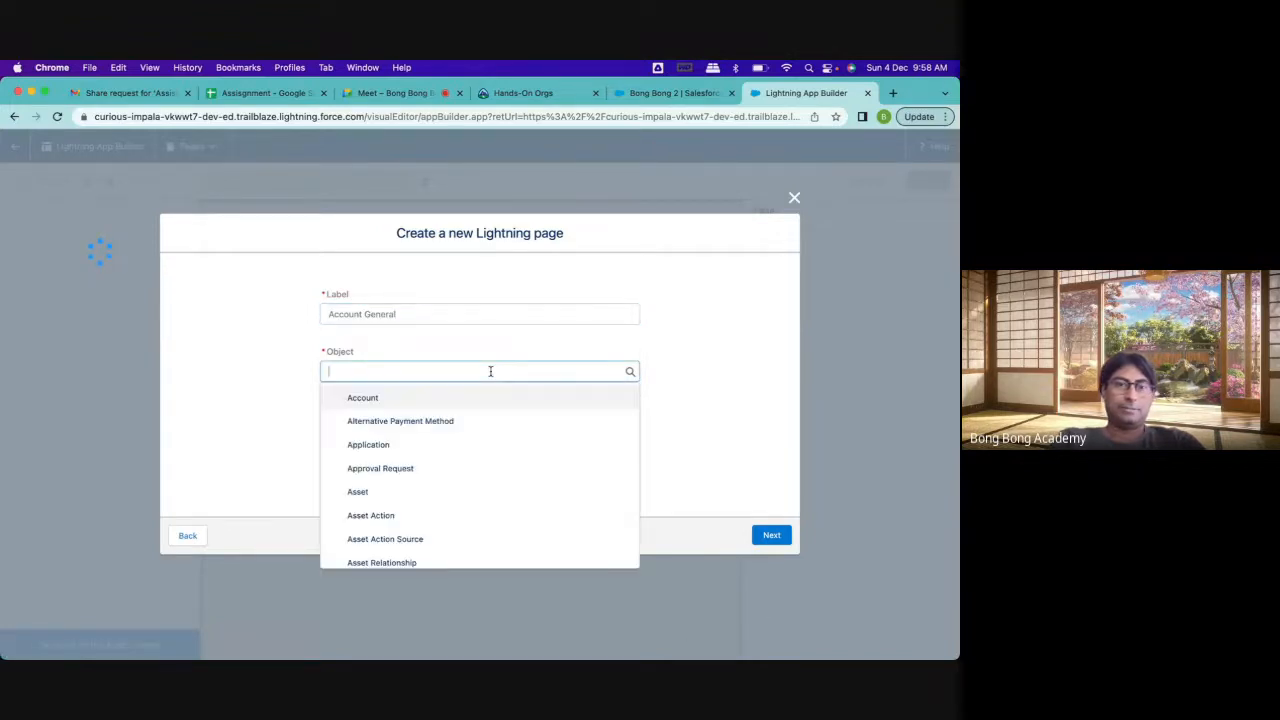
left_click(473, 398)
left_click(768, 536)
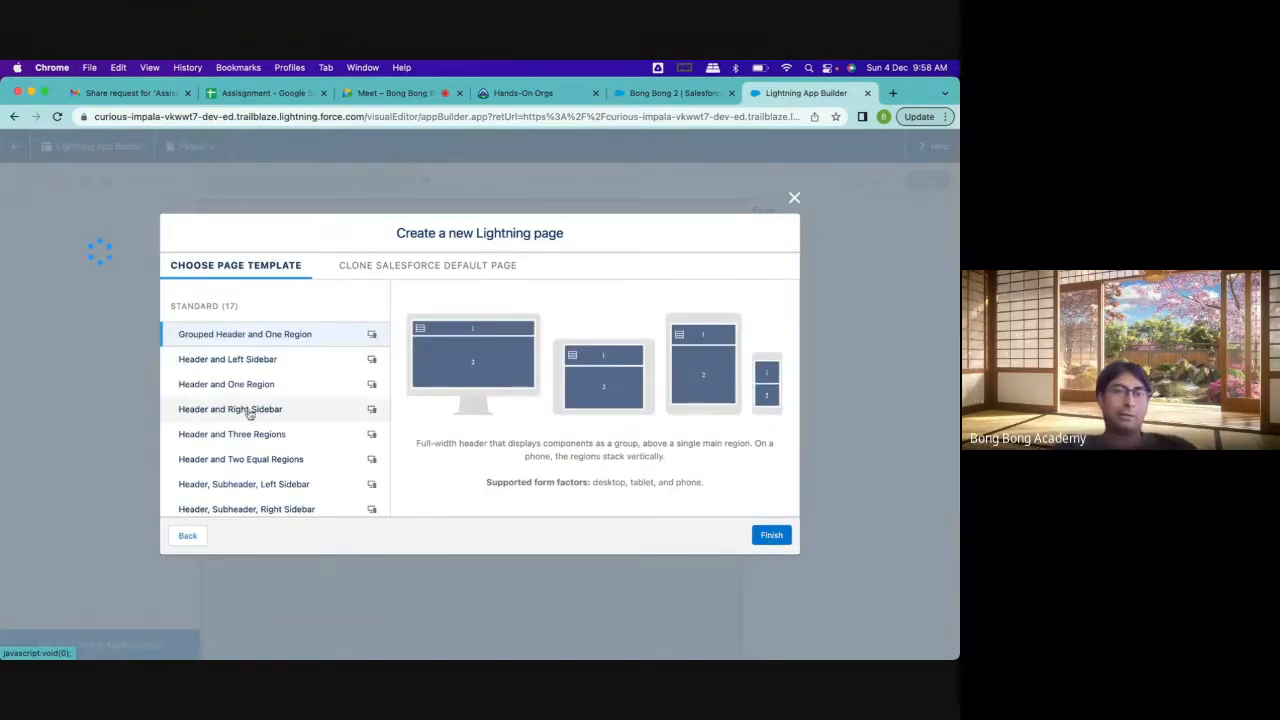
Examine the region arrangements of the standard page templates, including Header and Left Sidebar, Header and One Region, and Header and Right Sidebar
scroll(250, 413, "down", 5)
scroll(250, 413, "up", 6)
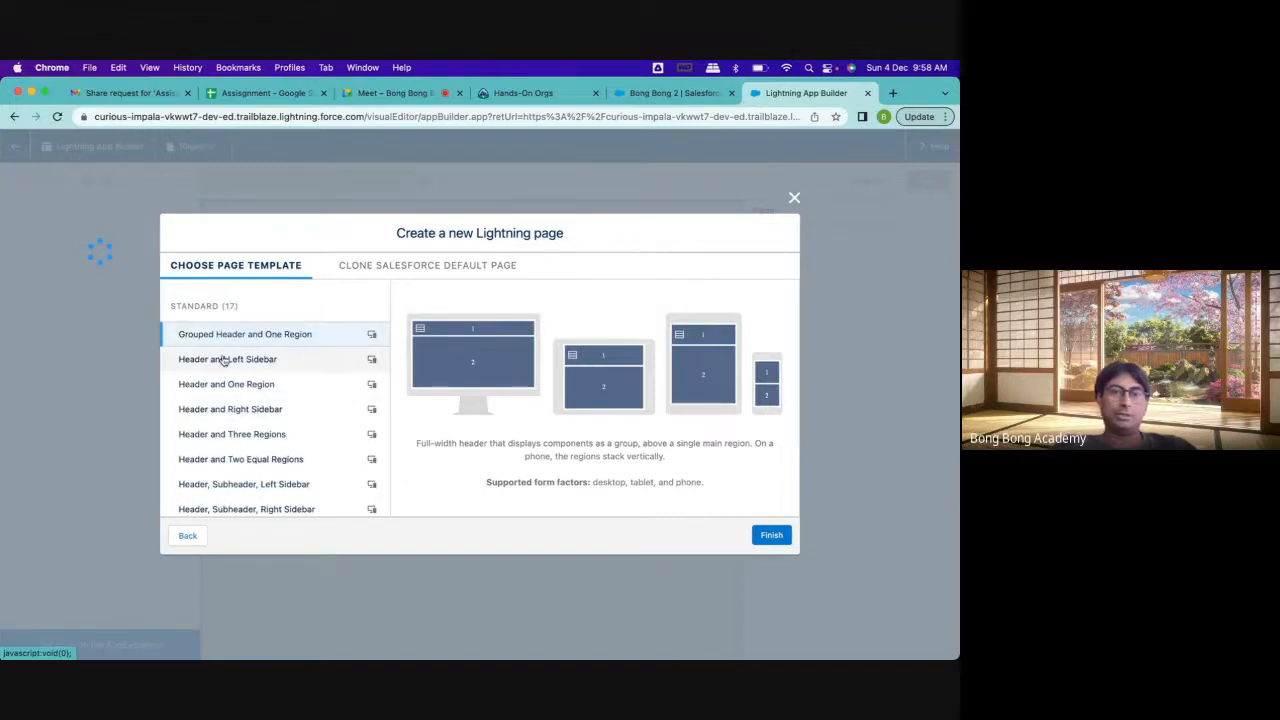
left_click(224, 361)
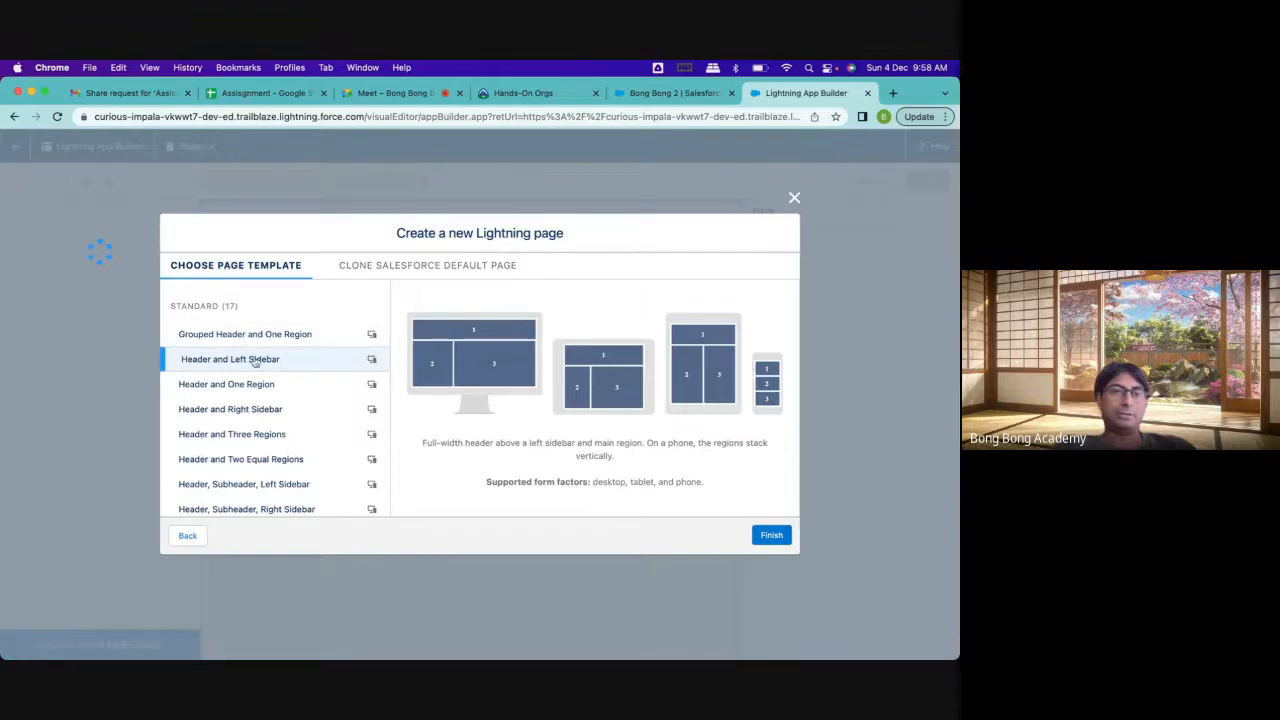
left_click(258, 336)
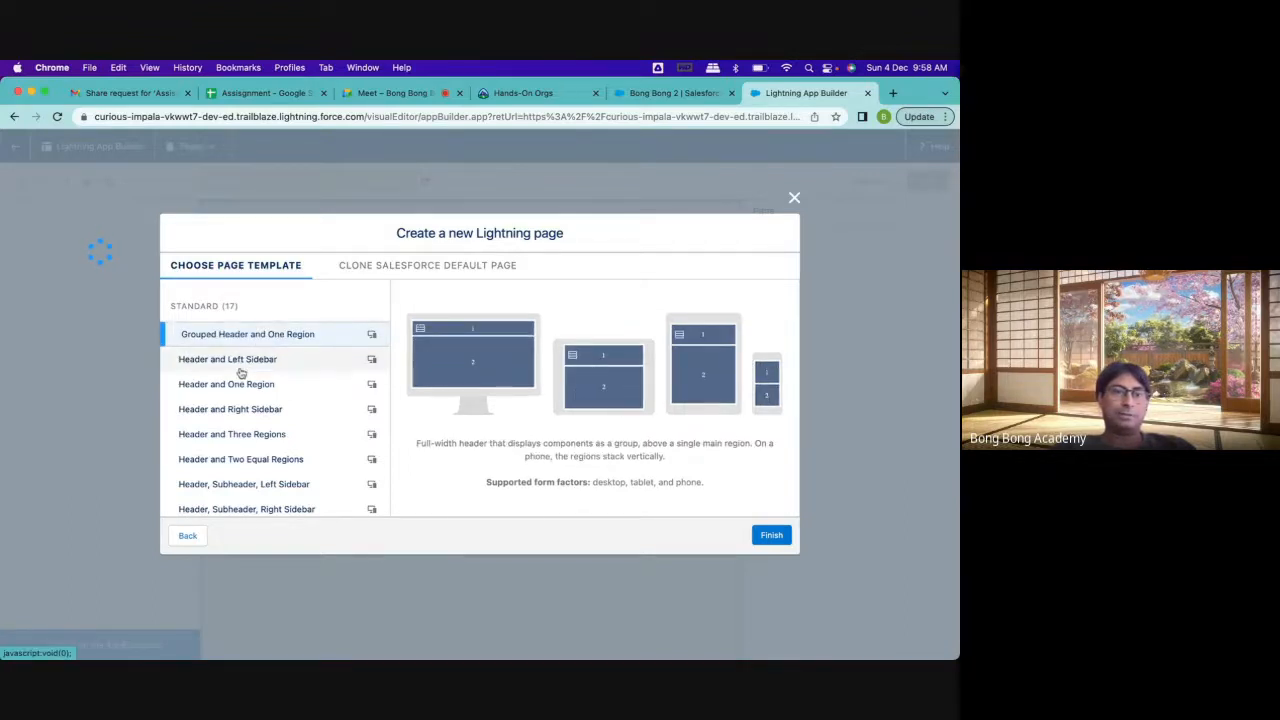
left_click(241, 365)
left_click(236, 385)
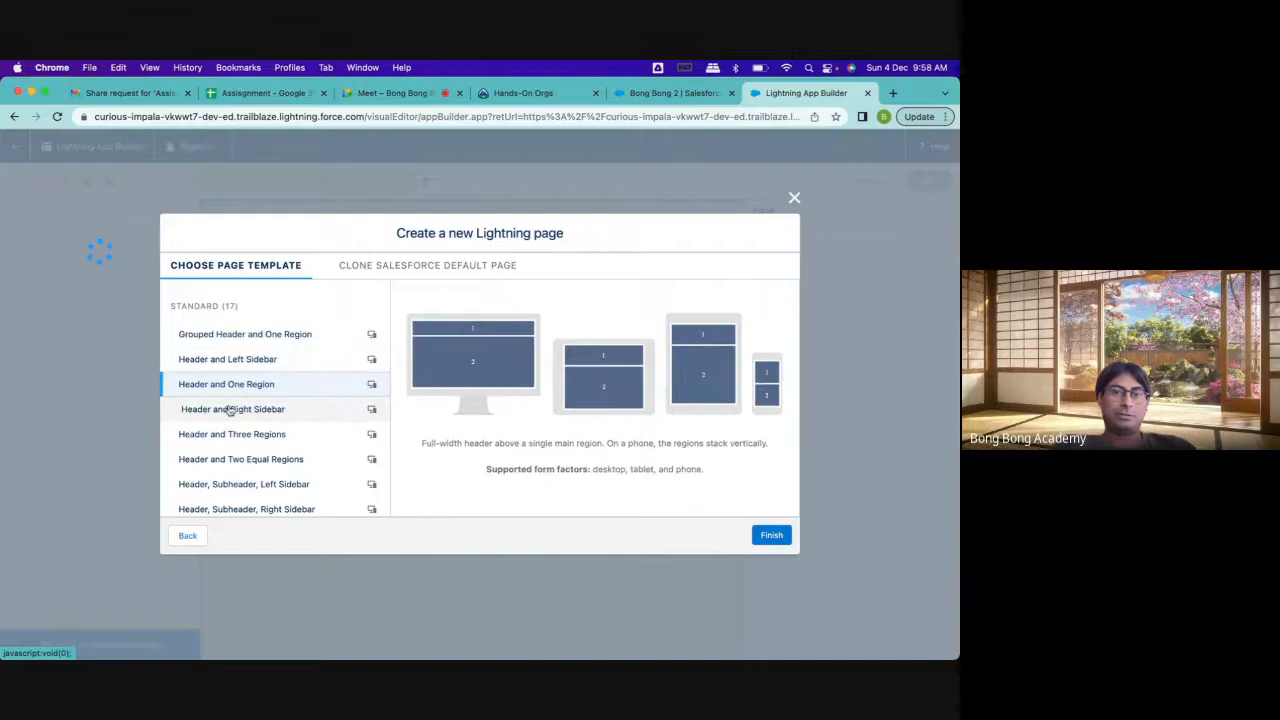
left_click(230, 410)
scroll(233, 415, "down", 5)
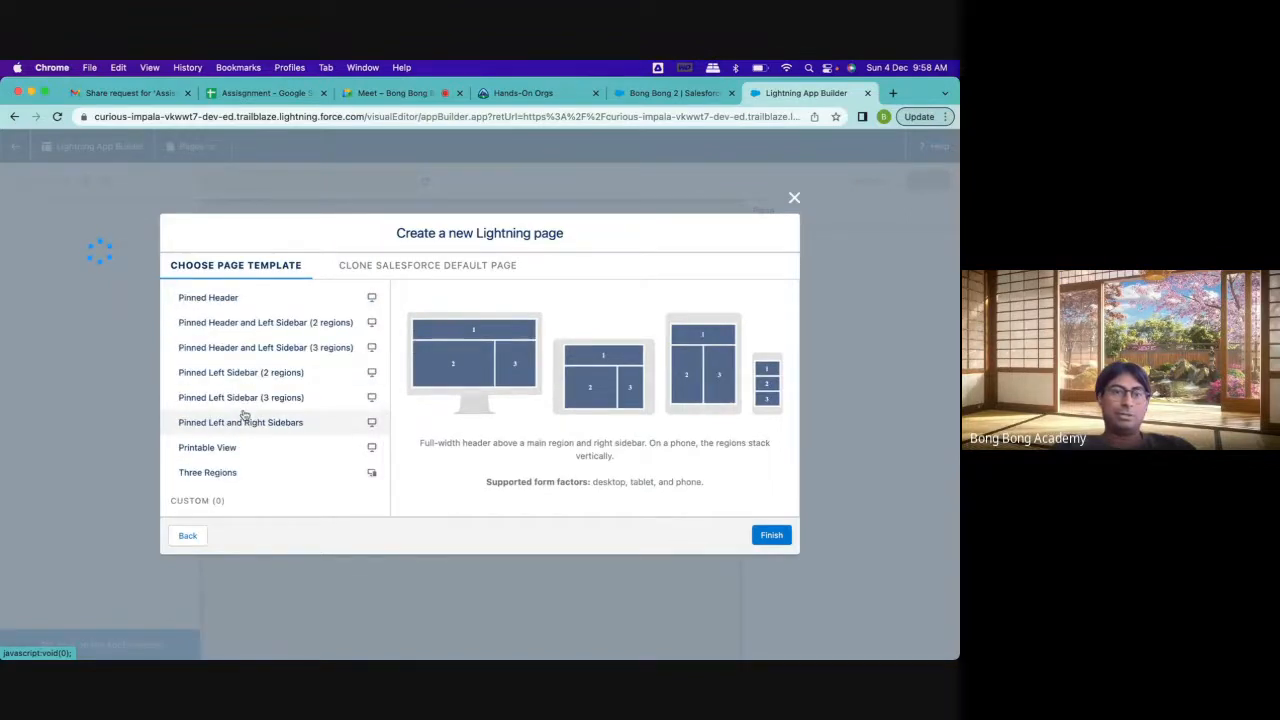
scroll(244, 414, "up", 5)
Compare the cloneable Salesforce default pages for Account: Grouped View, Full View, and Record View for Lightning Console
left_click(389, 268)
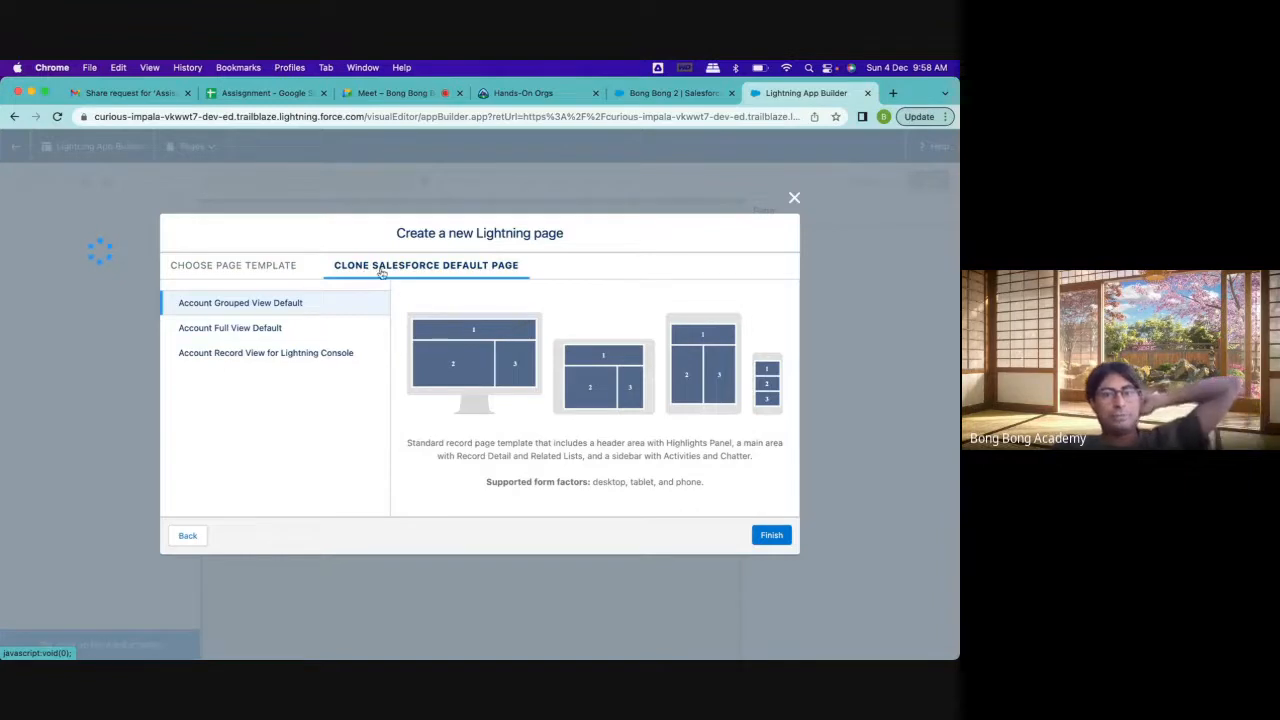
left_click(556, 93)
left_click(626, 95)
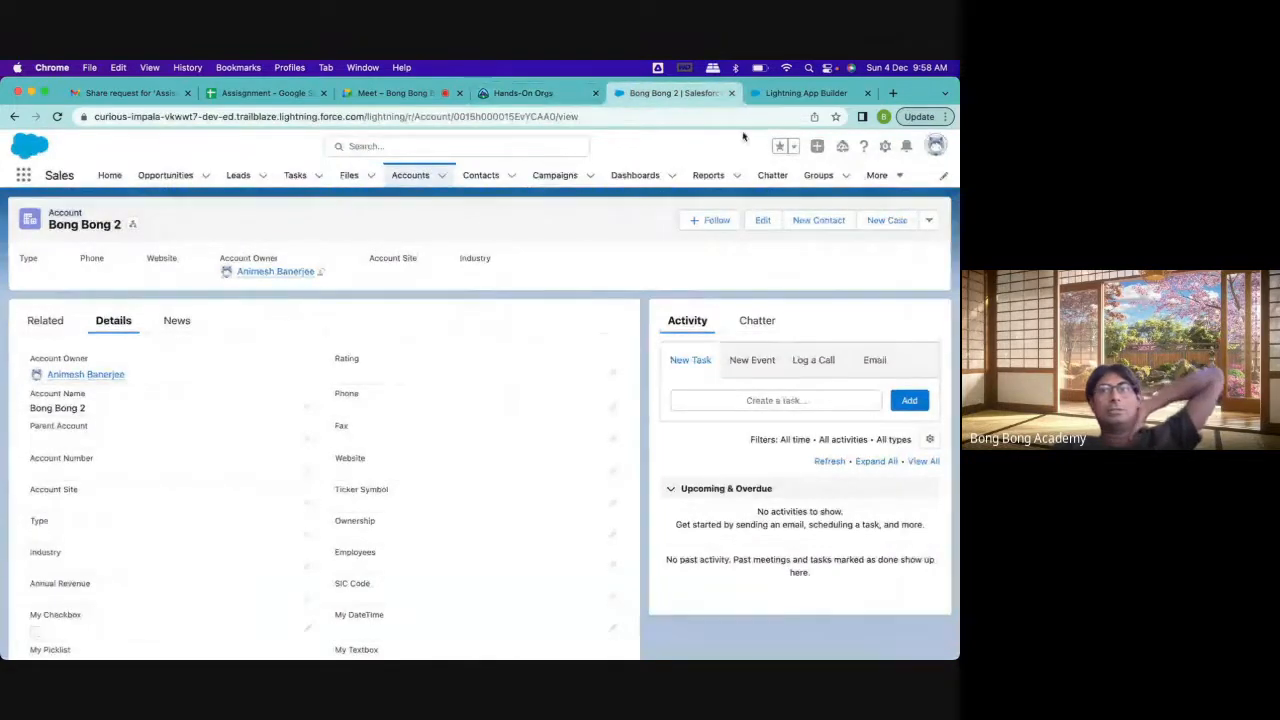
key("ctrl+Tab")
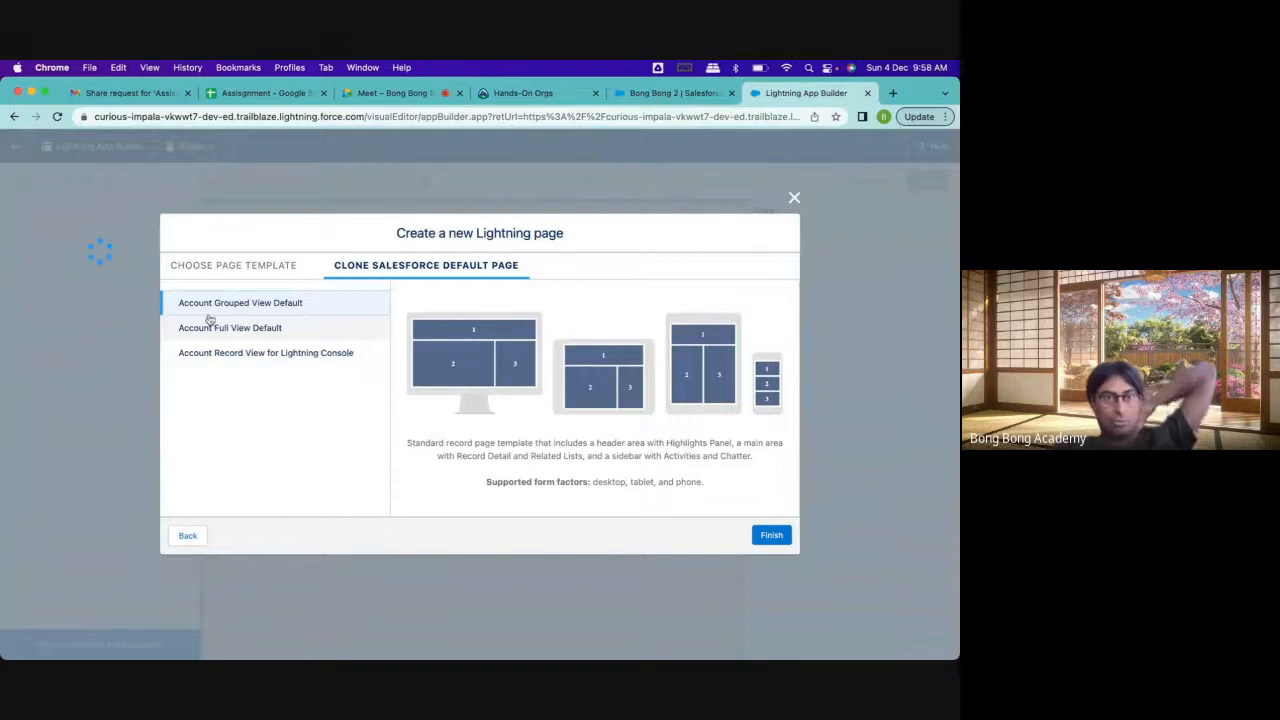
left_click(264, 333)
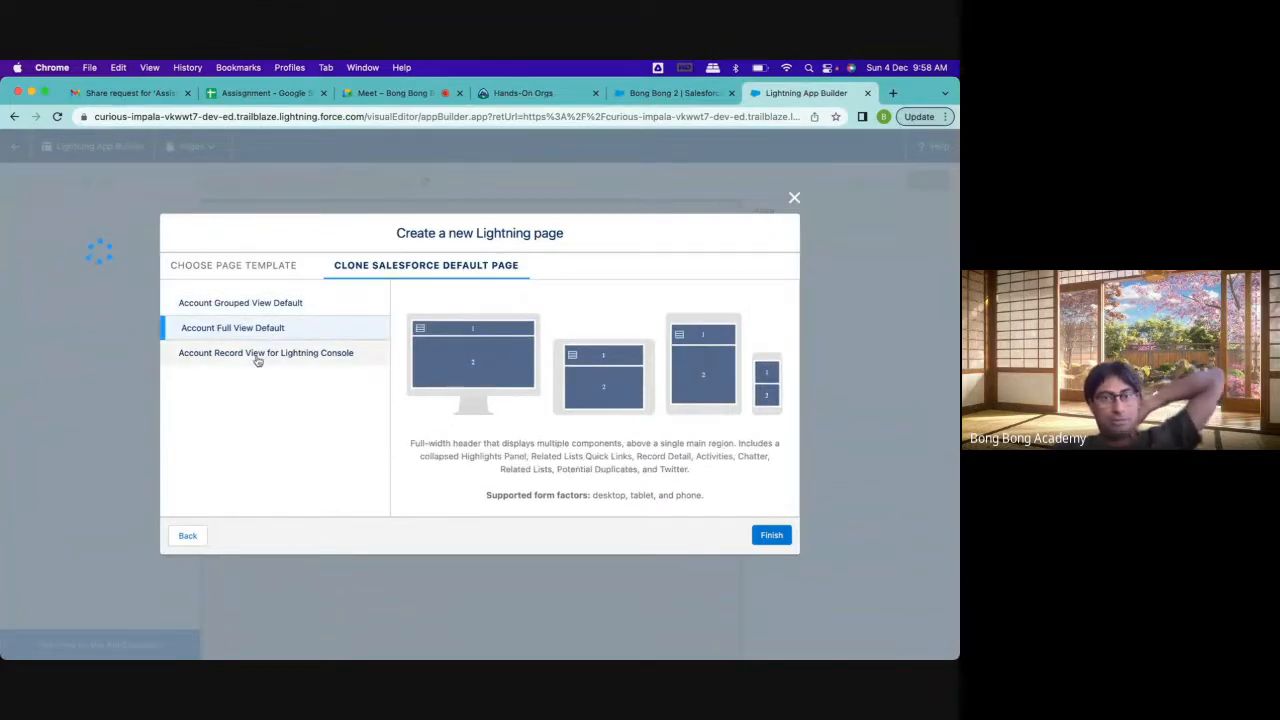
left_click(257, 358)
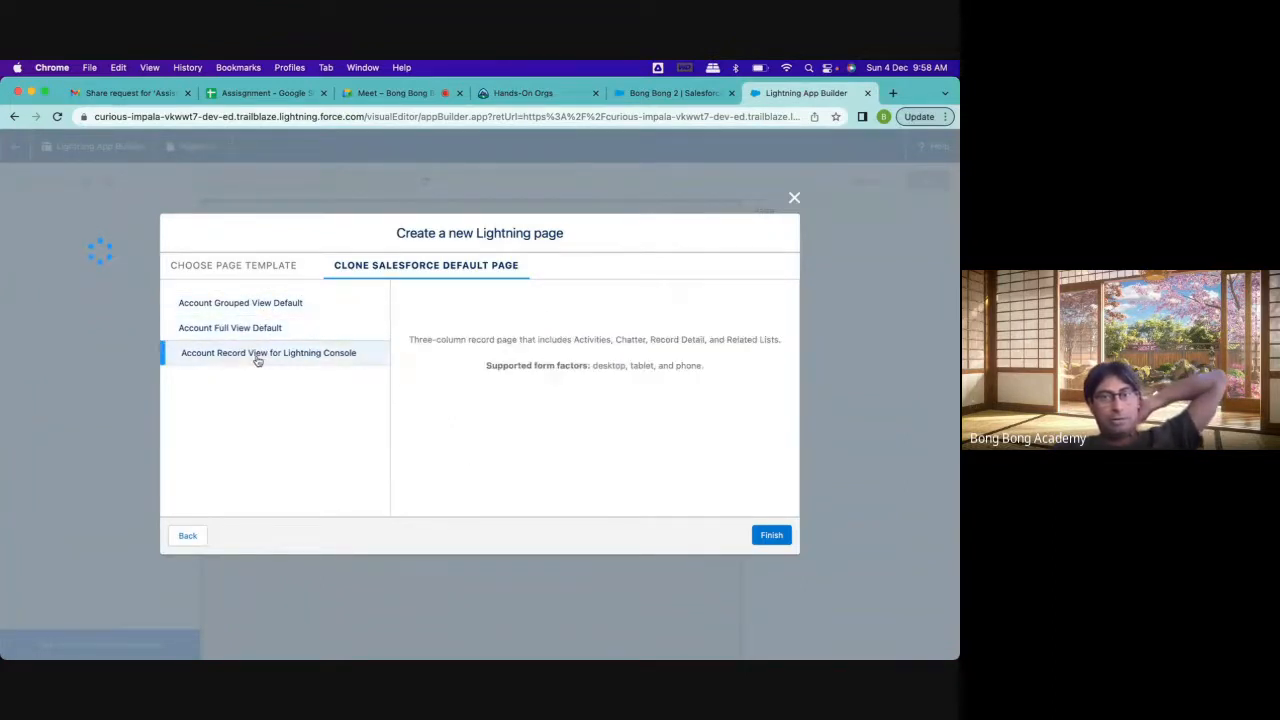
left_click(242, 305)
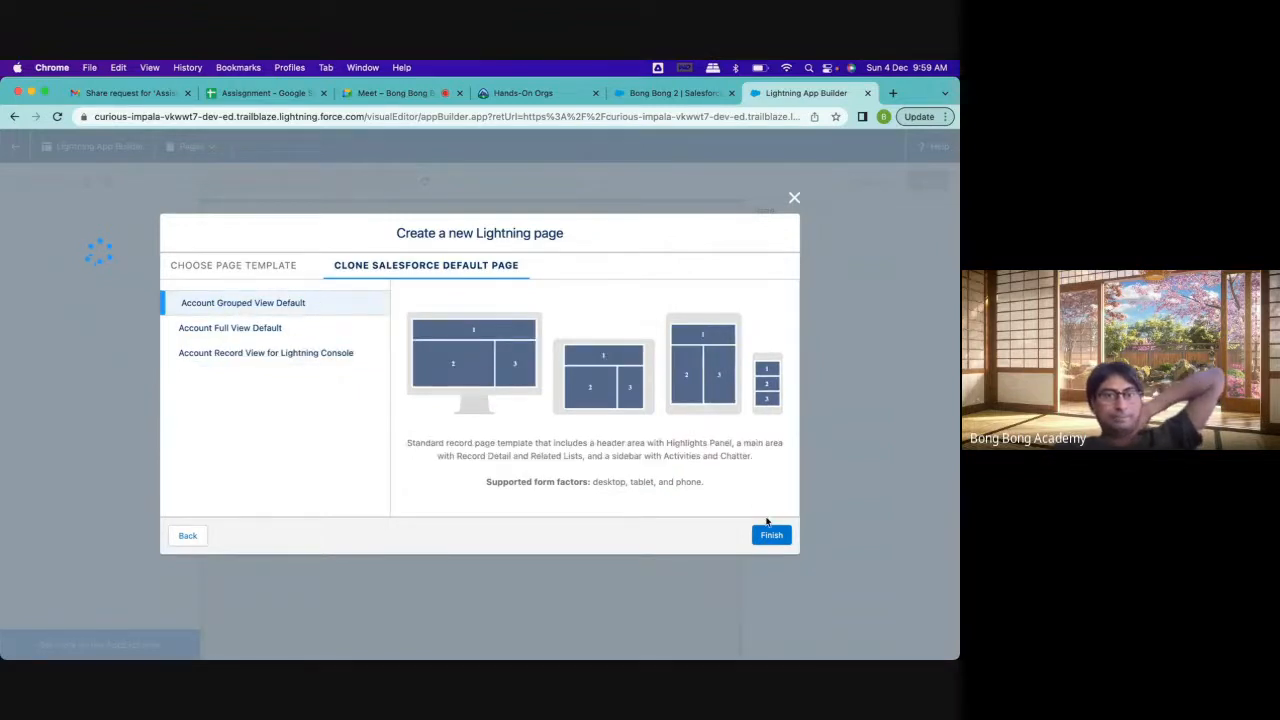
Create the Account General page by cloning Account Grouped View Default, and compare it with the Bong Bong 2 record page
left_click(665, 93)
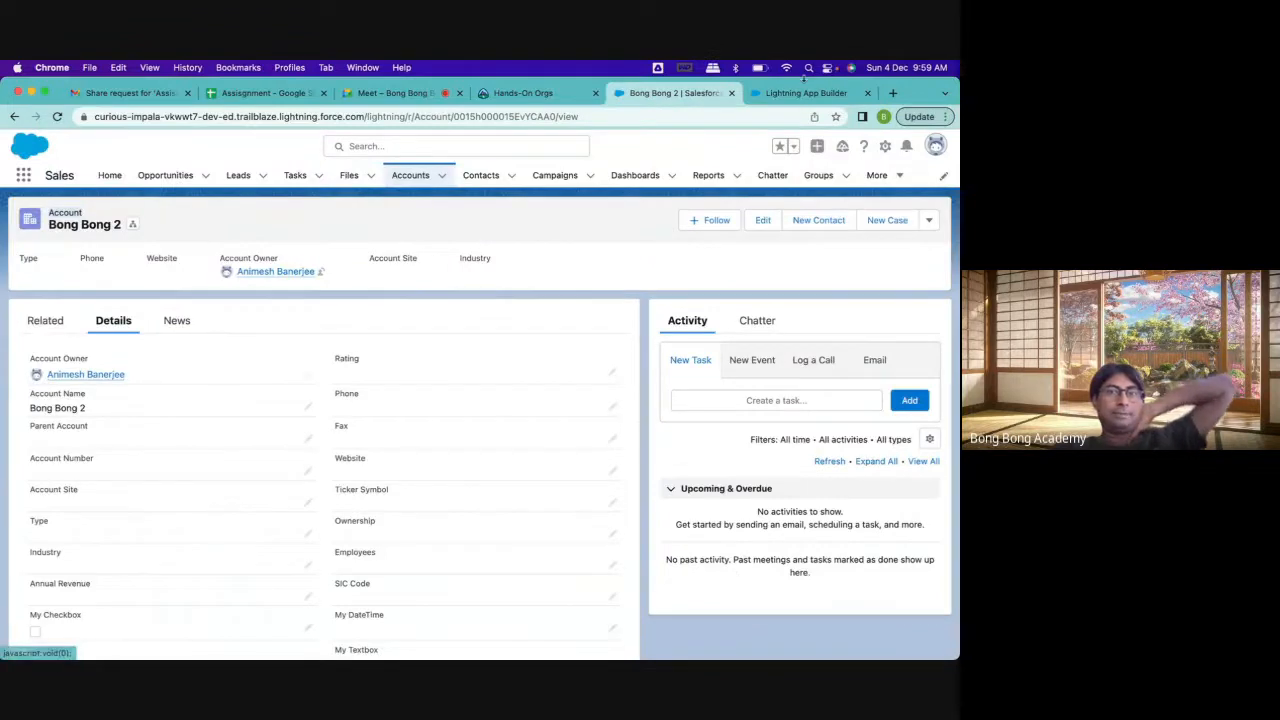
left_click(789, 93)
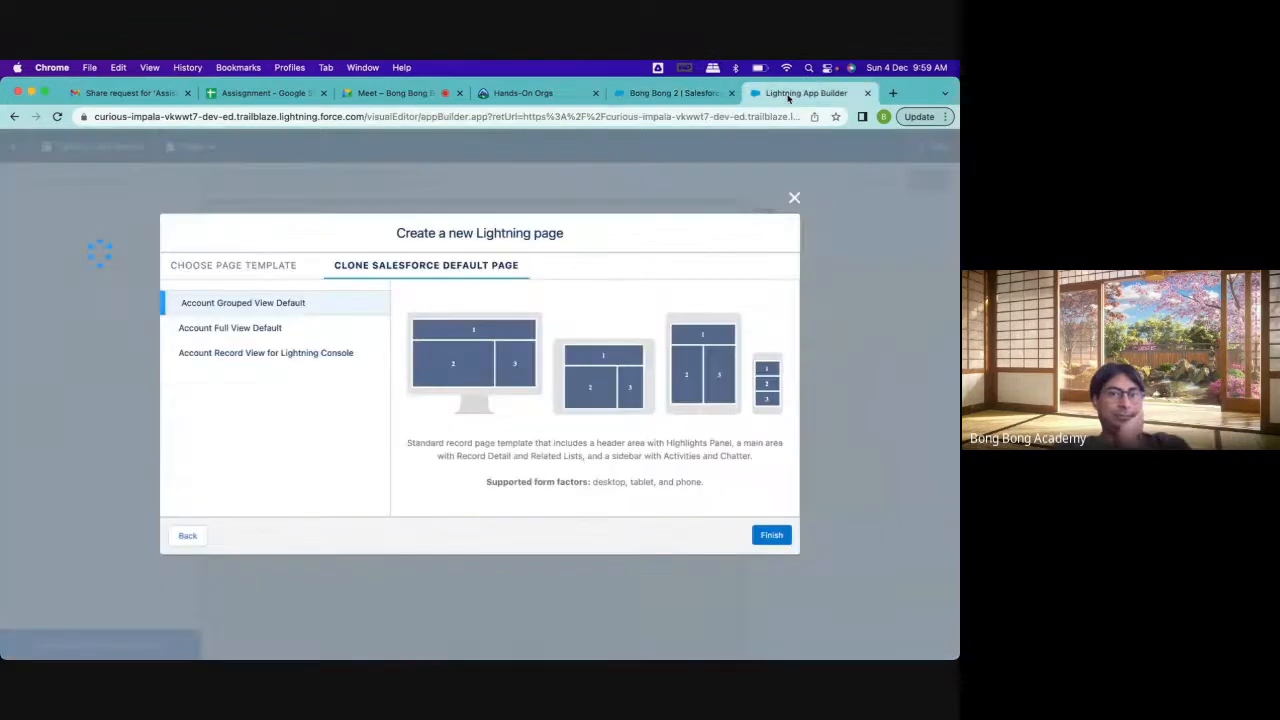
left_click(321, 328)
left_click(307, 305)
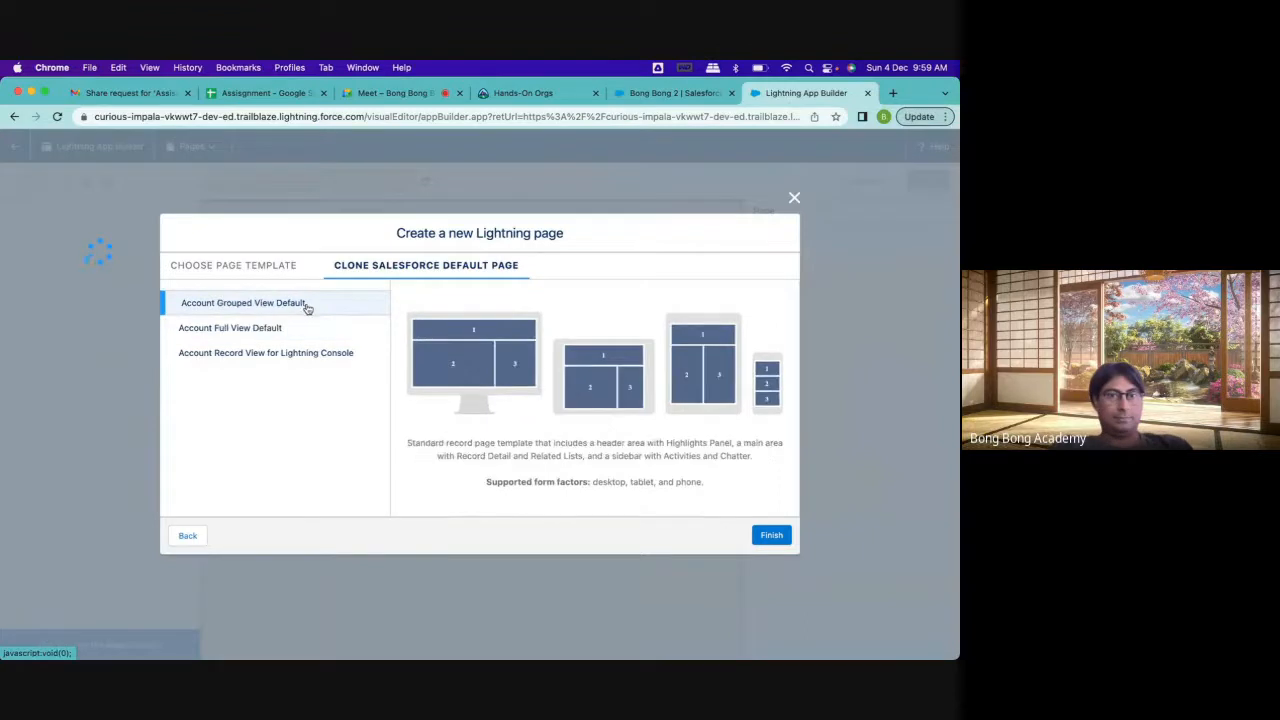
left_click(770, 534)
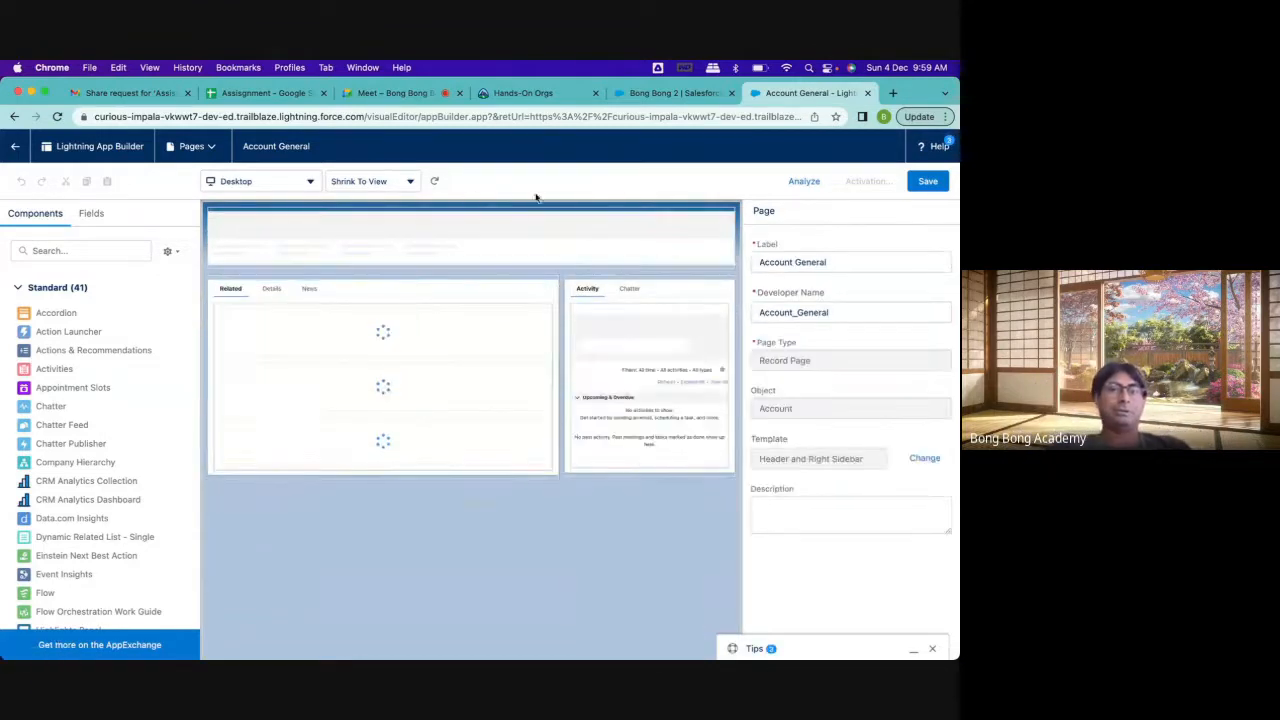
left_click(655, 93)
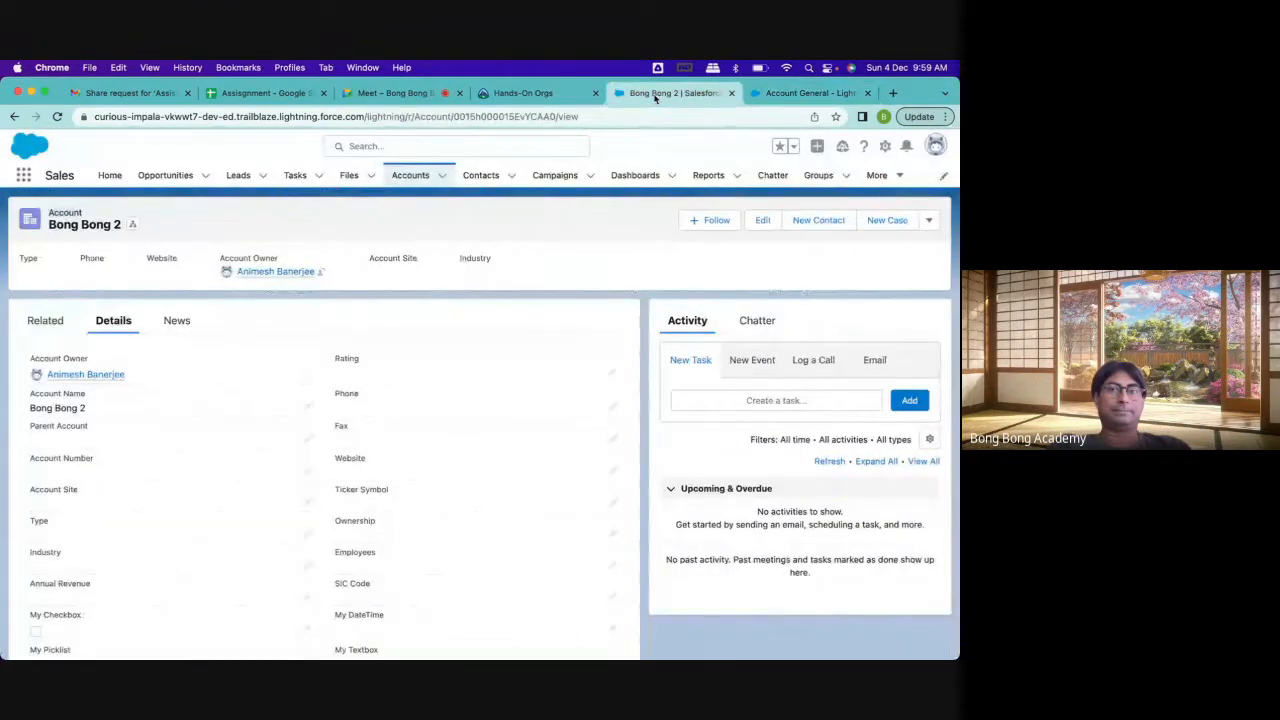
left_click(775, 93)
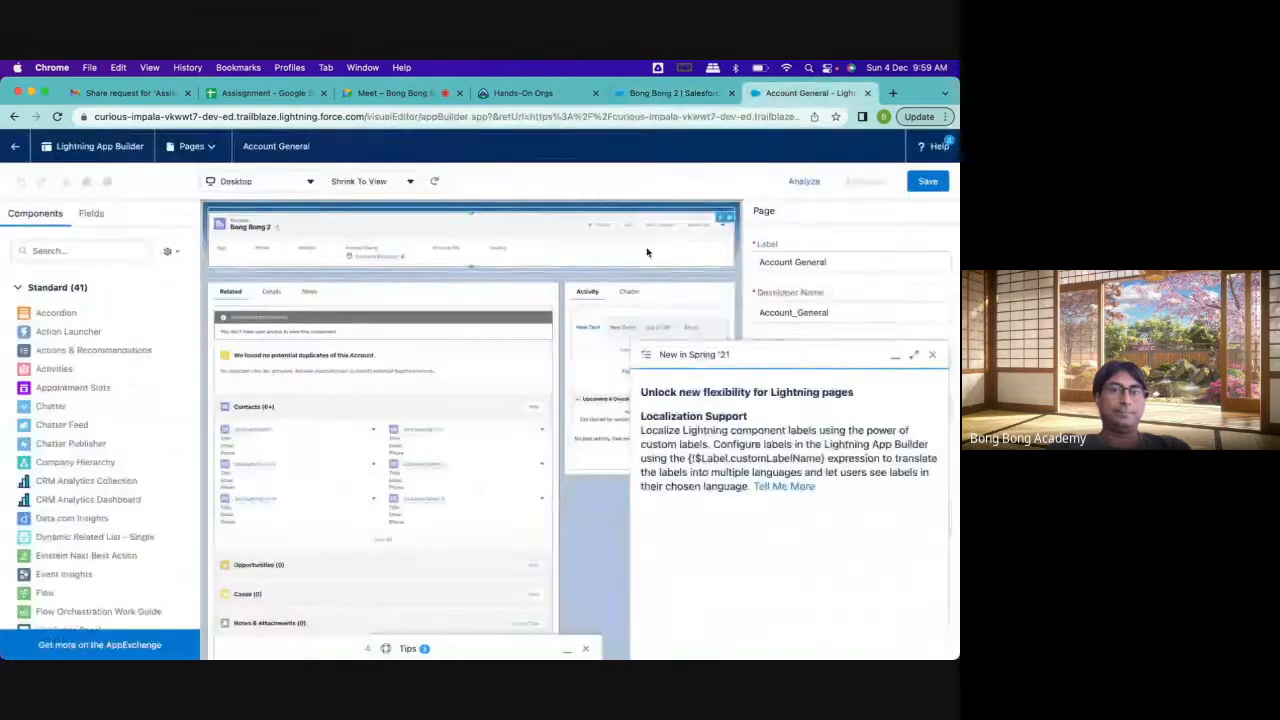
Remove the News and Related tabs from the main tab set, keeping only Details
left_click(932, 355)
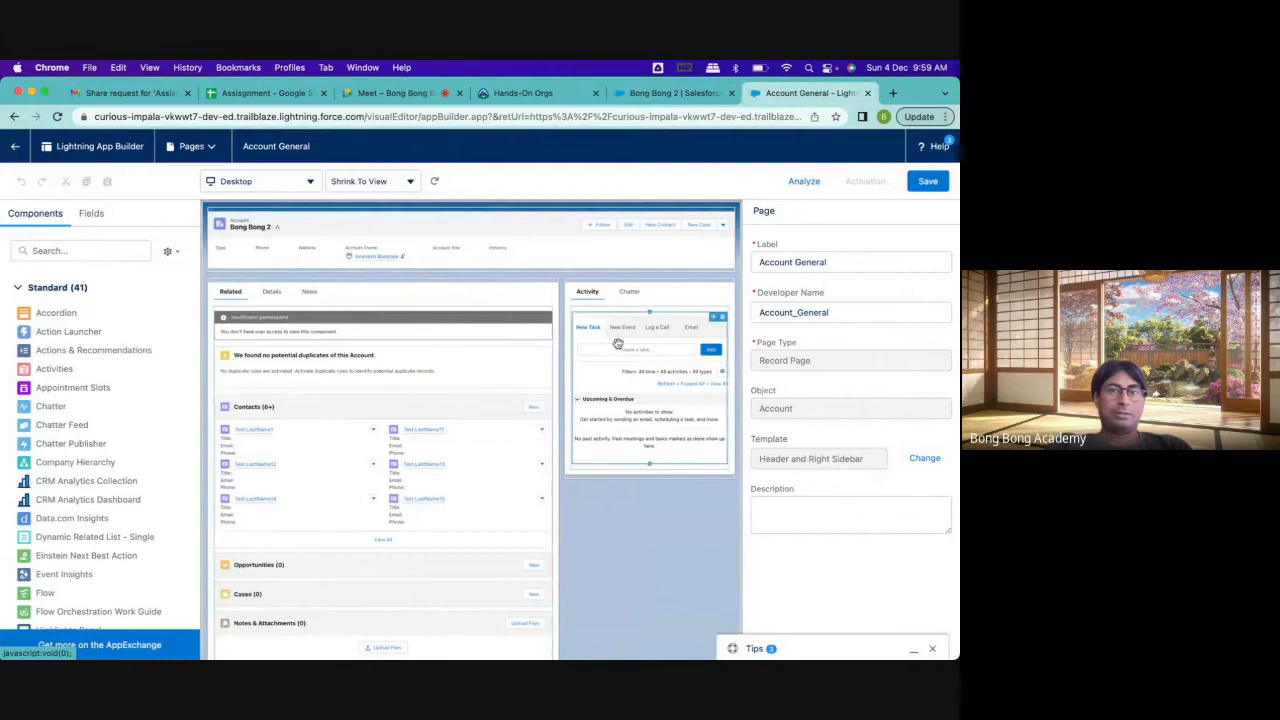
scroll(150, 500, "down", 15)
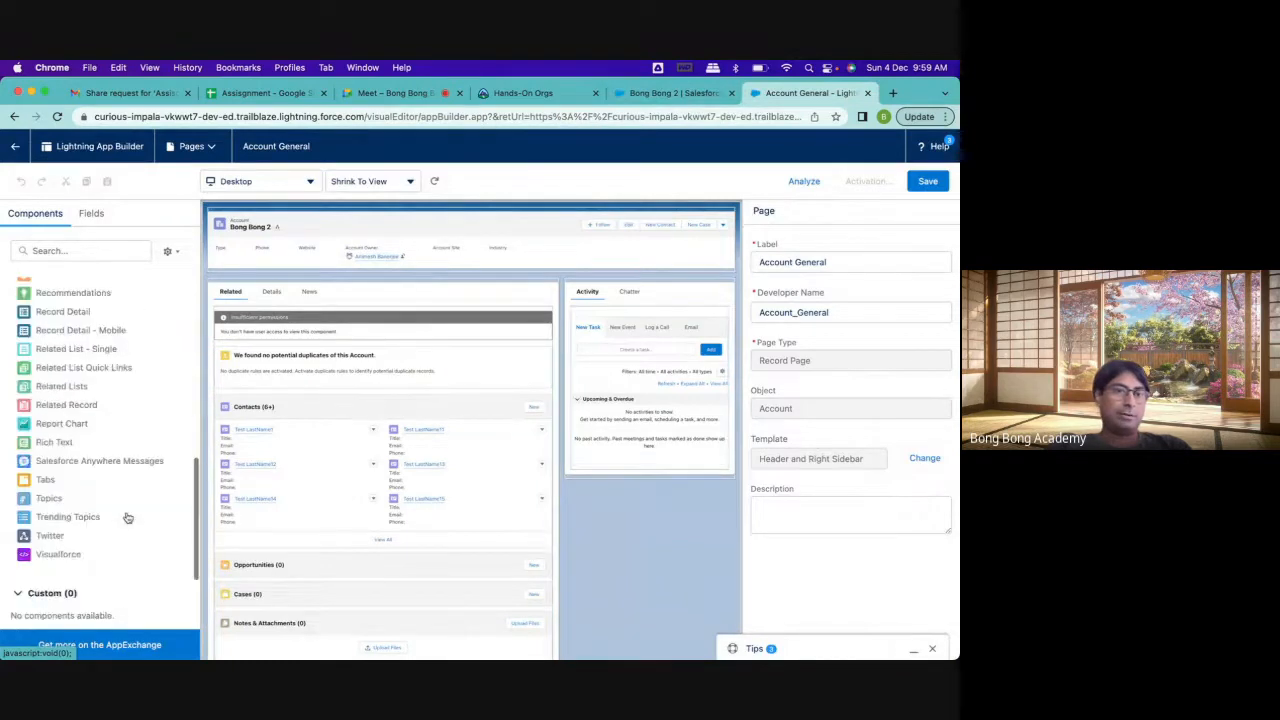
scroll(127, 517, "up", 15)
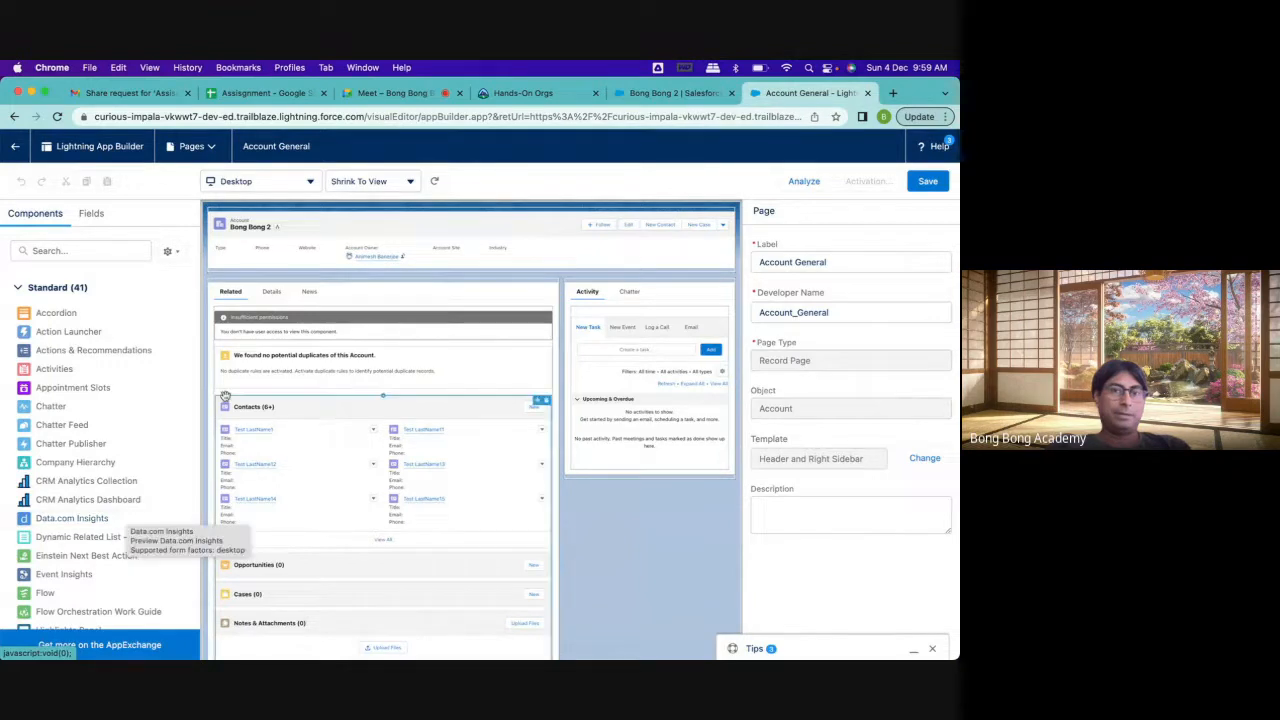
left_click(349, 296)
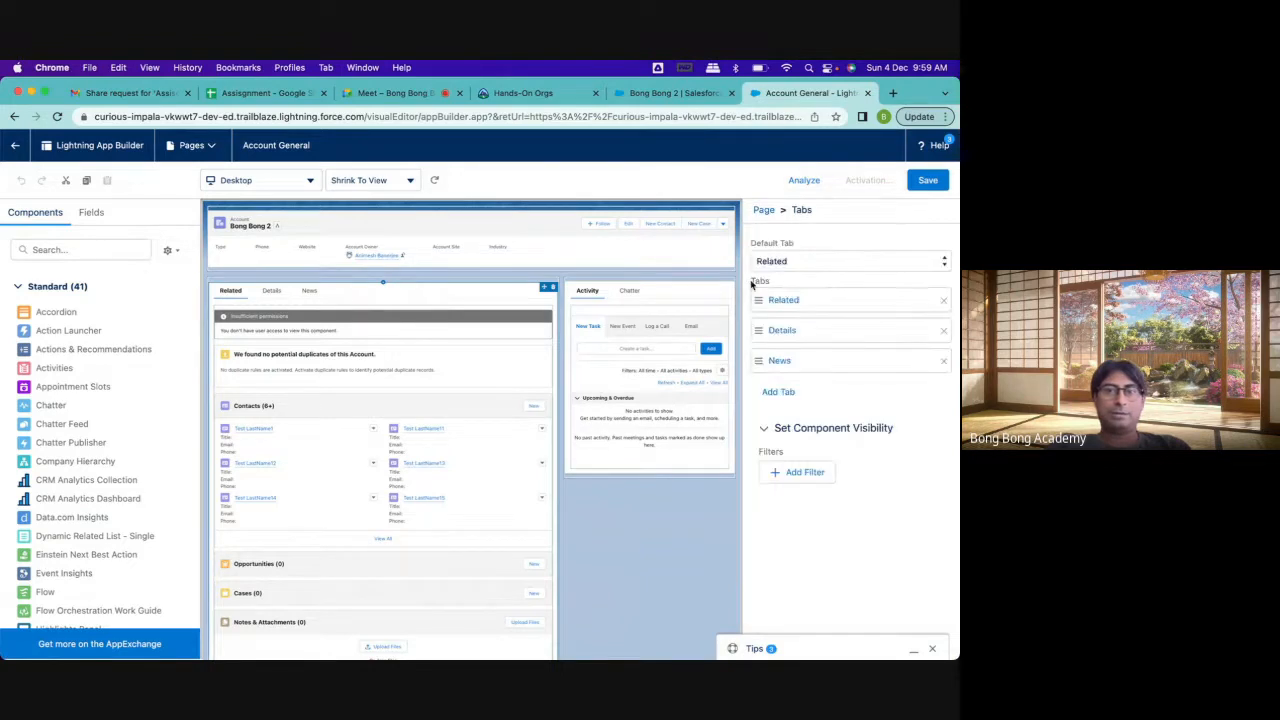
left_click(943, 360)
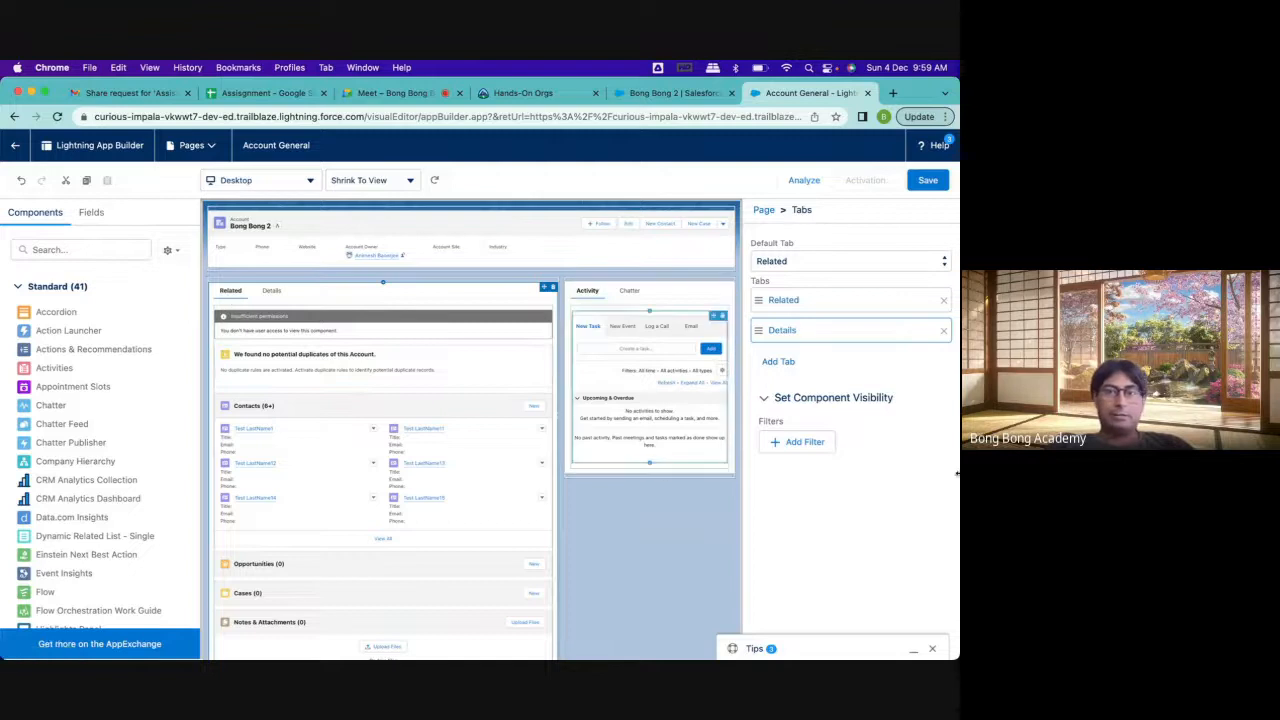
left_click(943, 300)
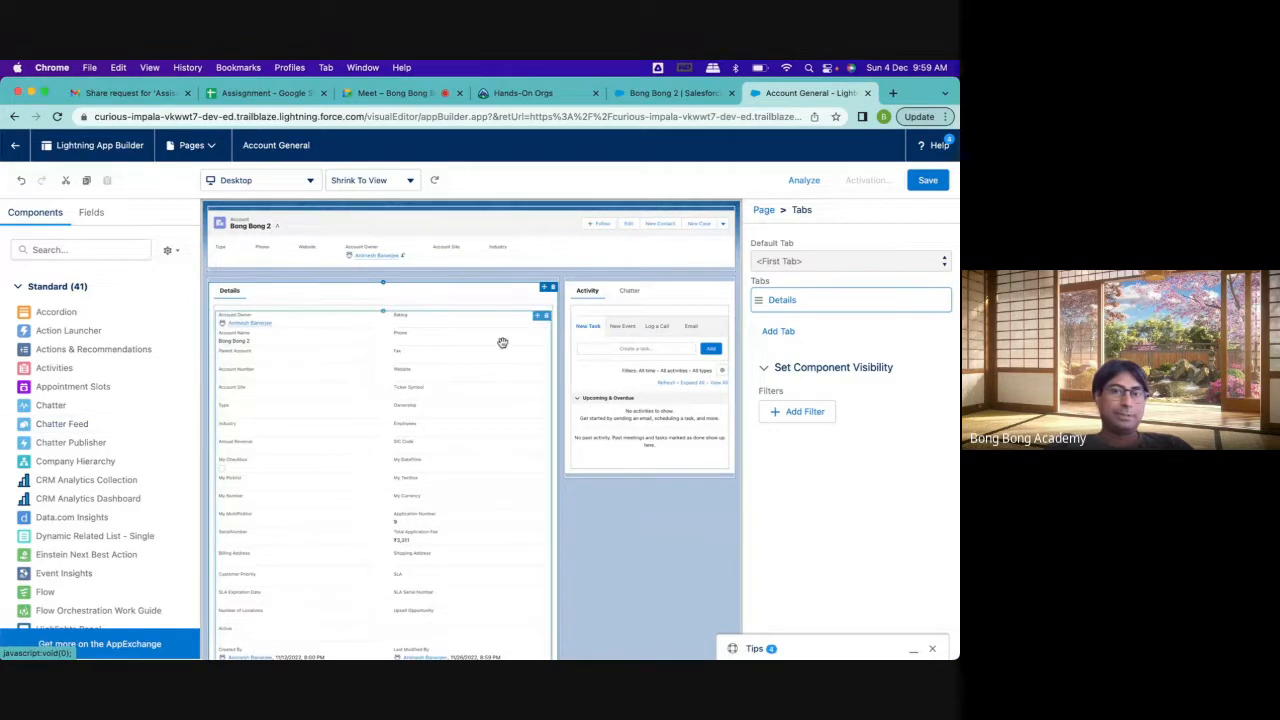
Add a second tab to the main tab set and label it Activity
left_click(267, 300)
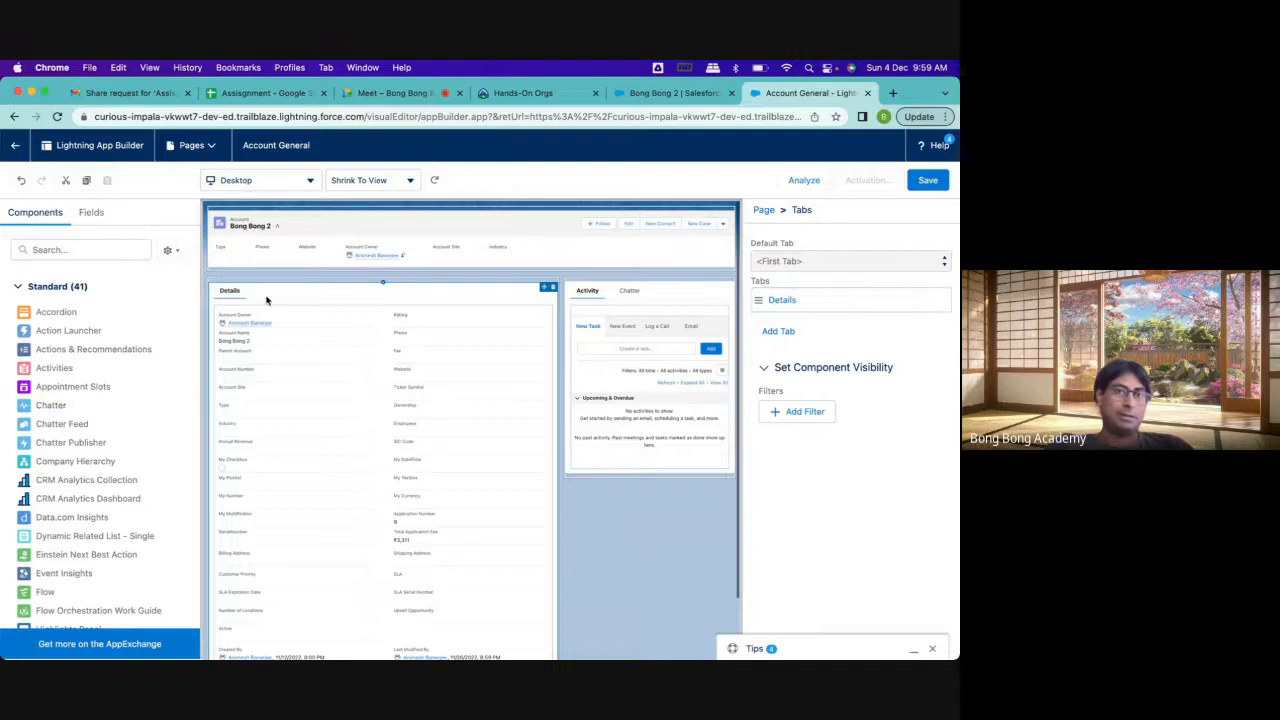
left_click(779, 331)
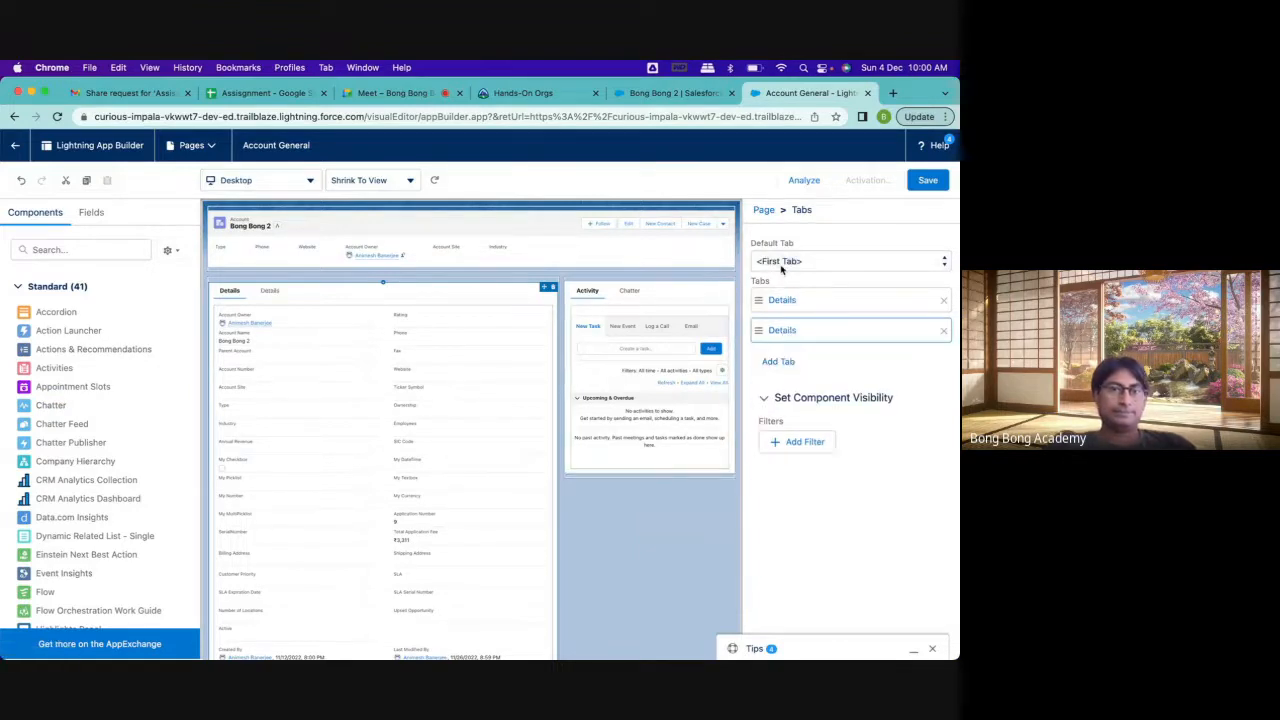
left_click(777, 333)
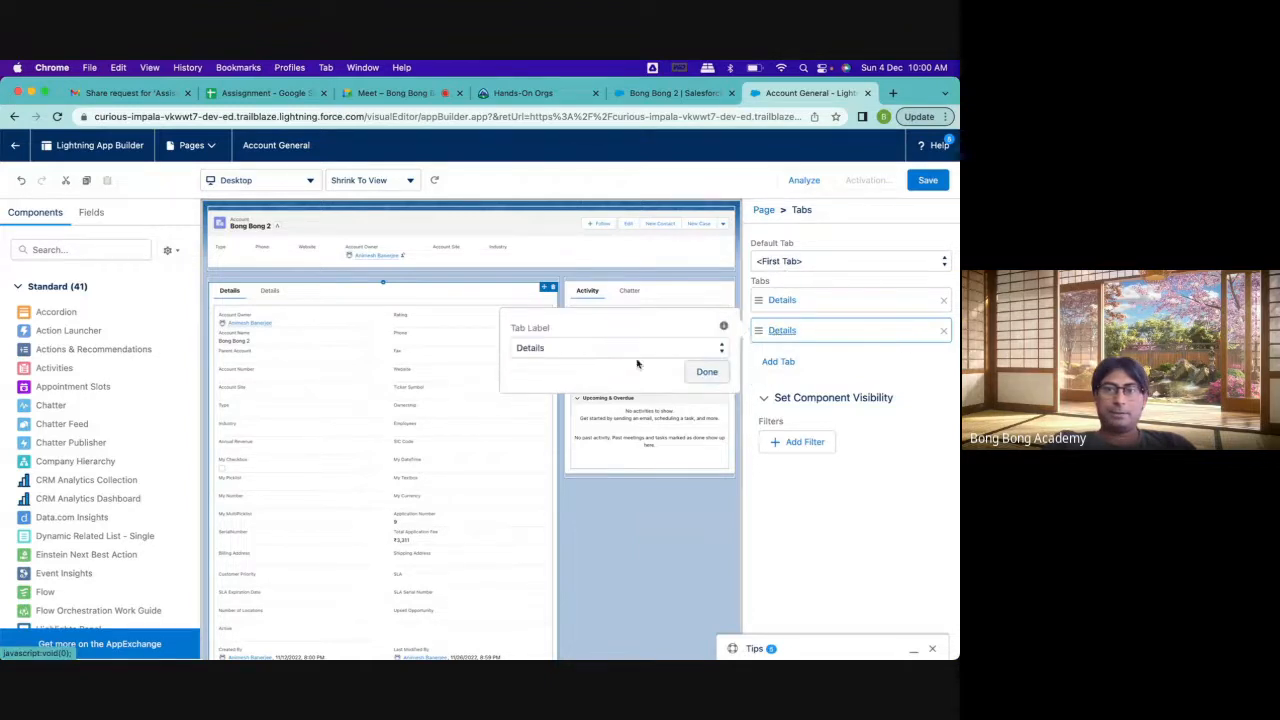
left_click(630, 349)
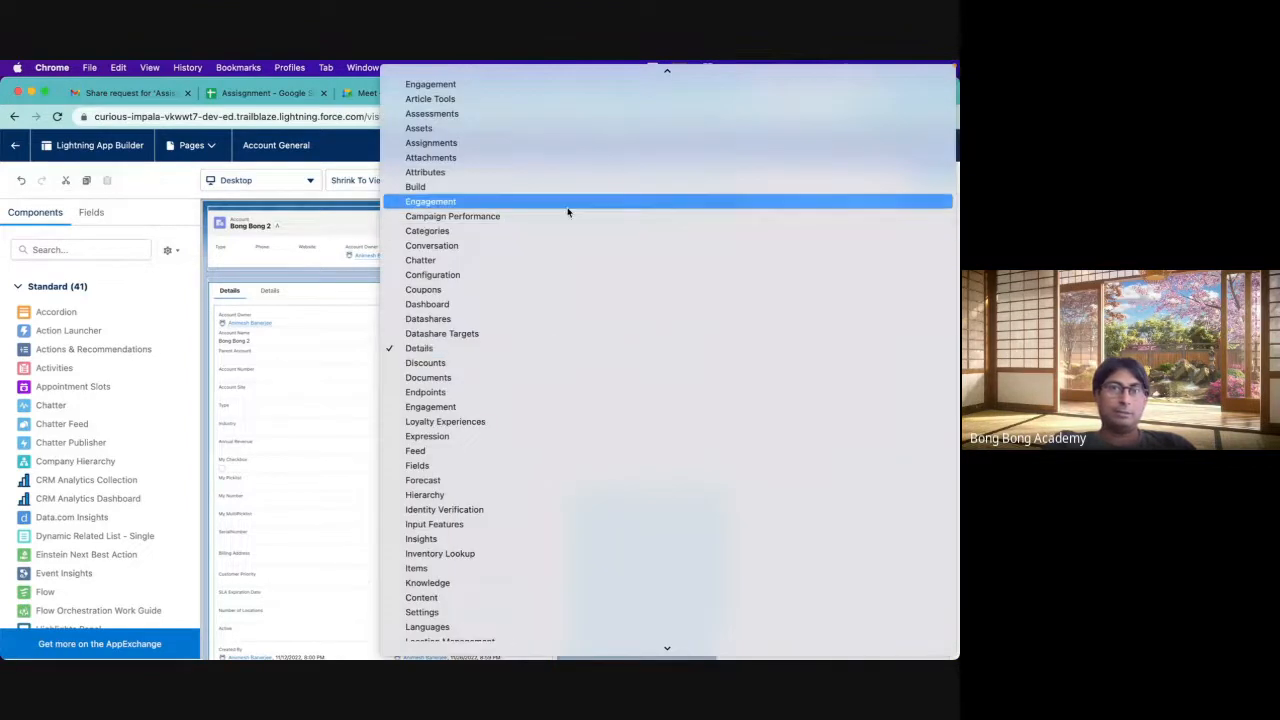
scroll(567, 212, "up", 3)
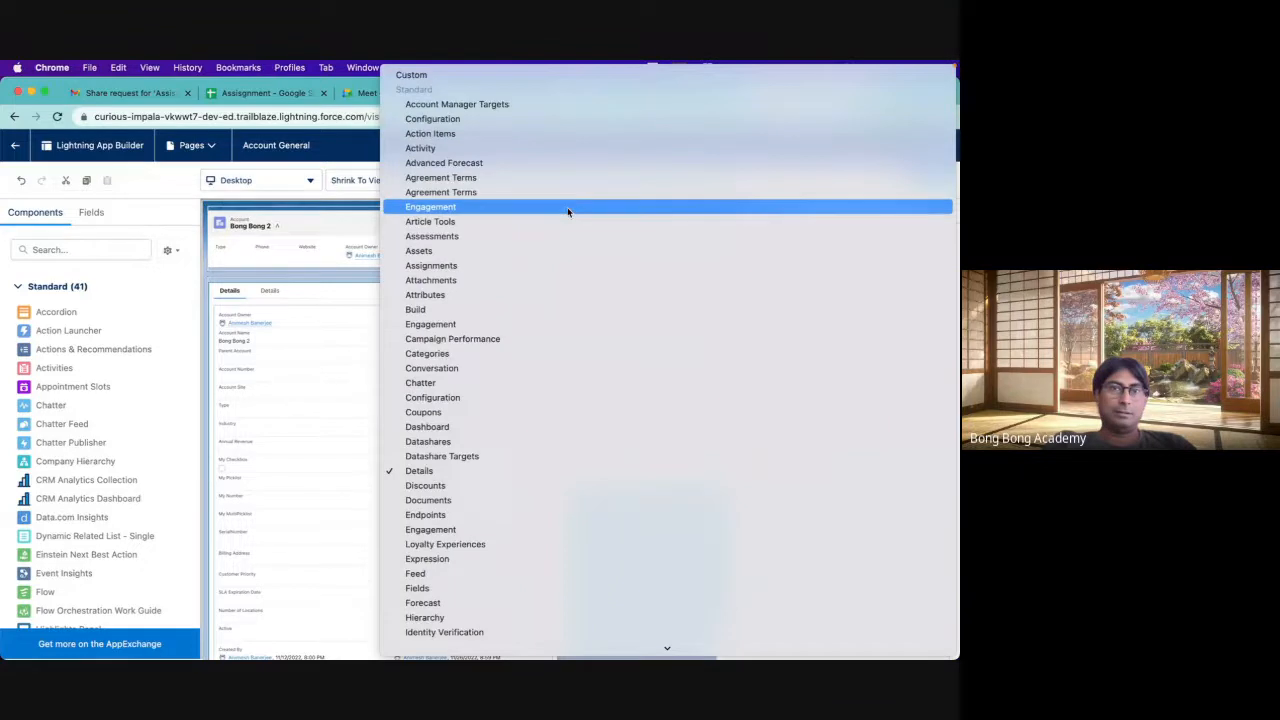
left_click(524, 148)
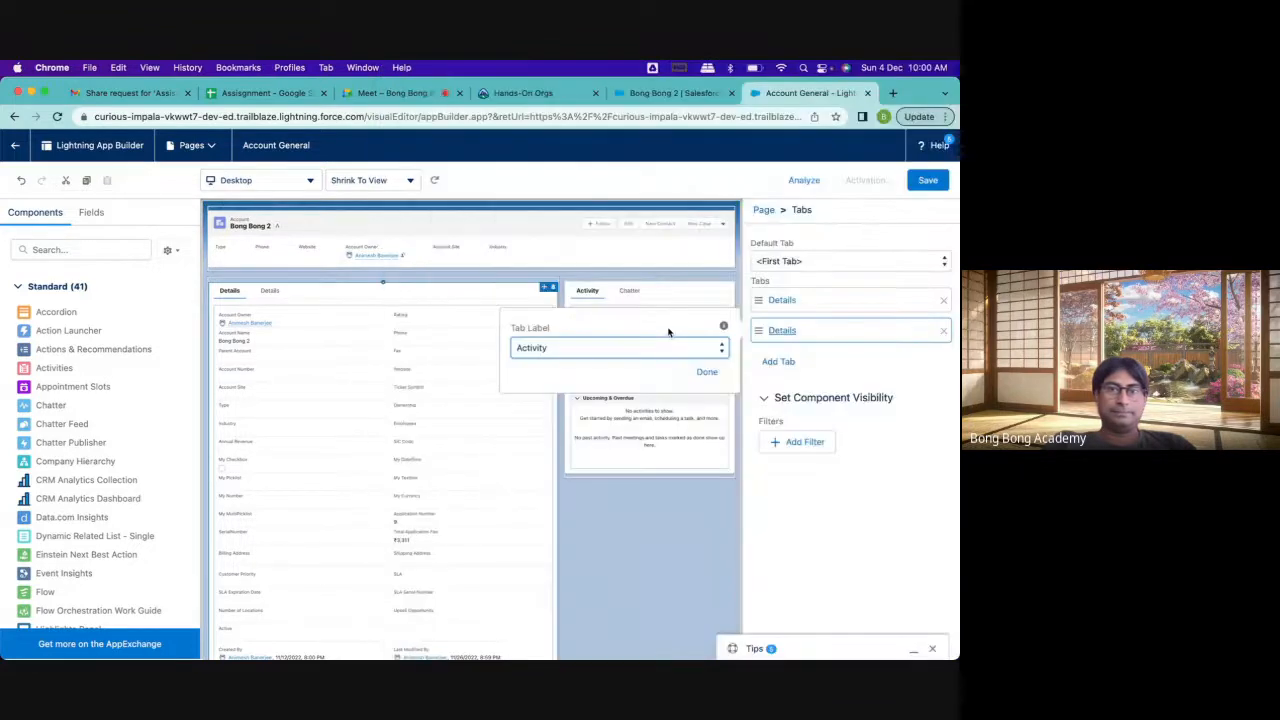
left_click(707, 371)
Move the Activities component from the sidebar into the main Activity tab, and remove the sidebar's emptied Activity tab
left_click(268, 290)
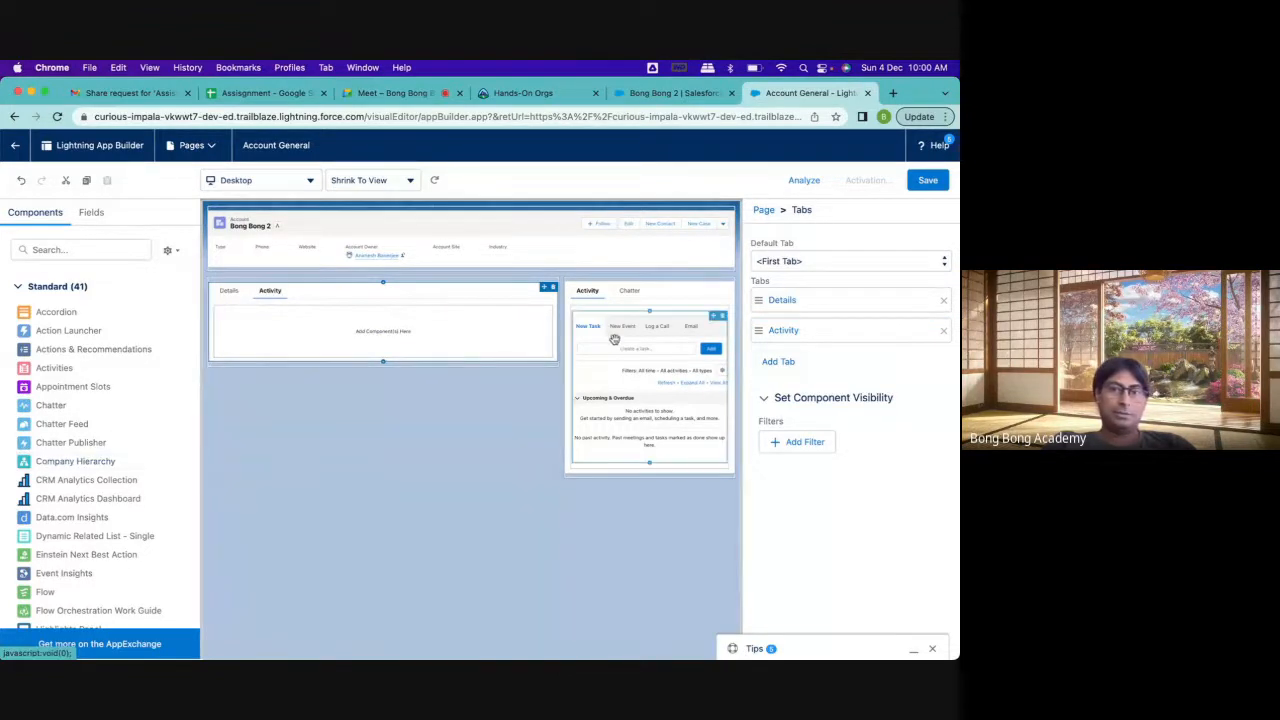
left_click_drag(614, 340, 410, 336)
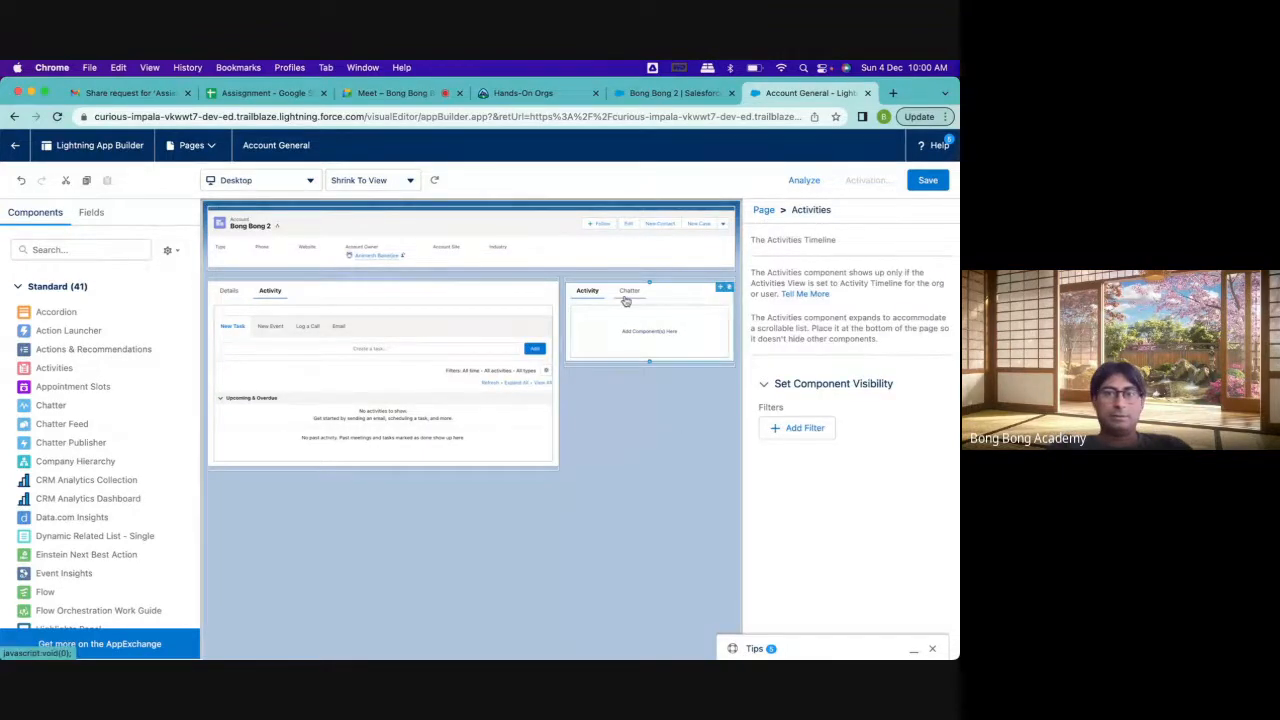
left_click(590, 297)
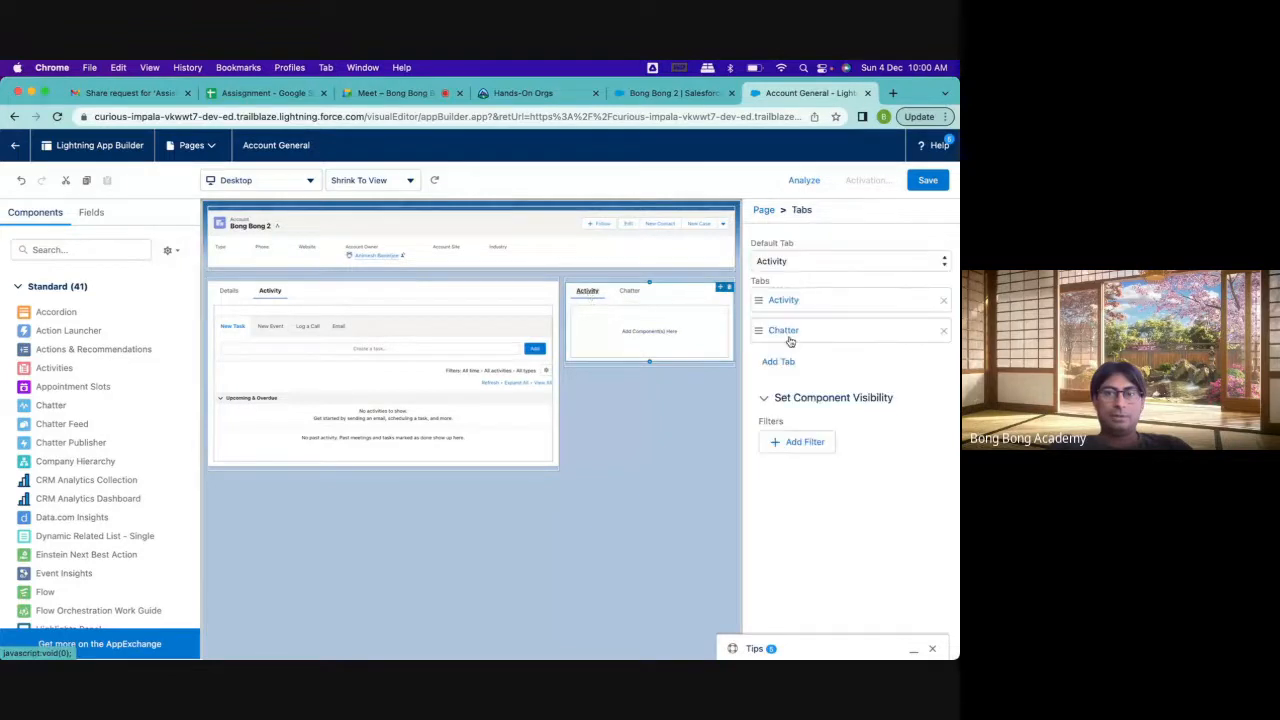
left_click(944, 300)
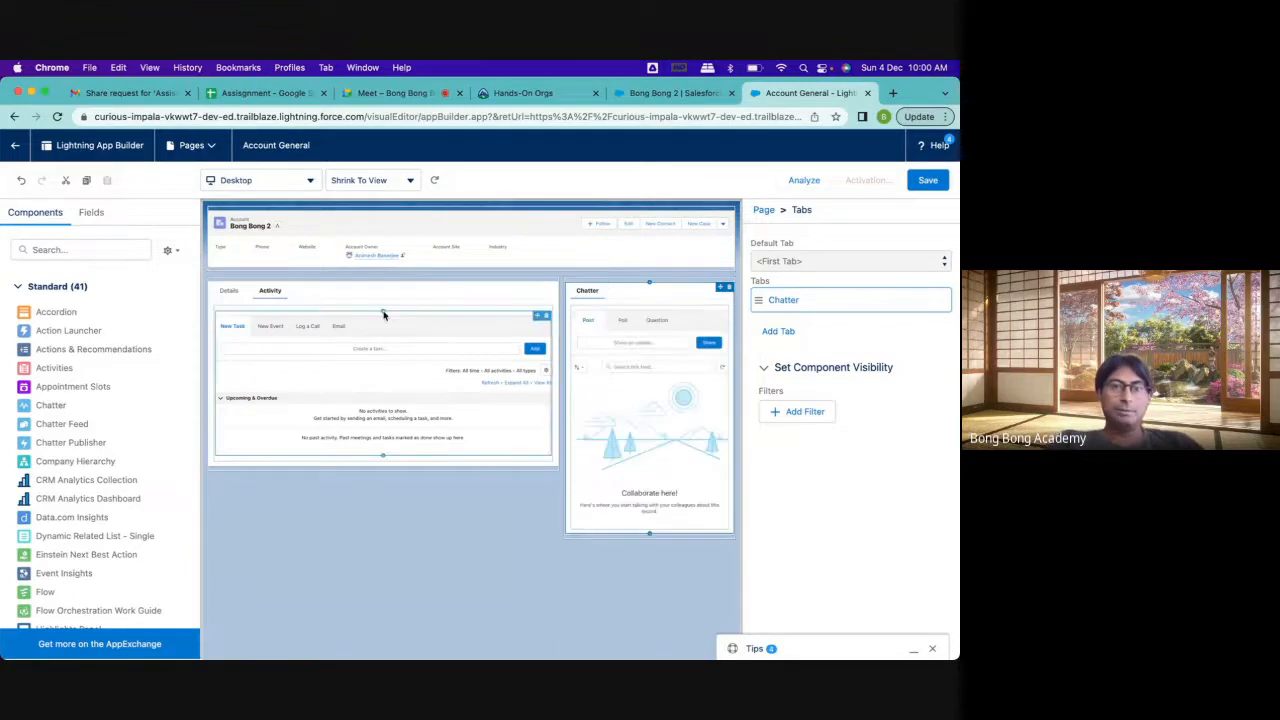
Add a third tab to the main tab set and label it Chatter
left_click(302, 293)
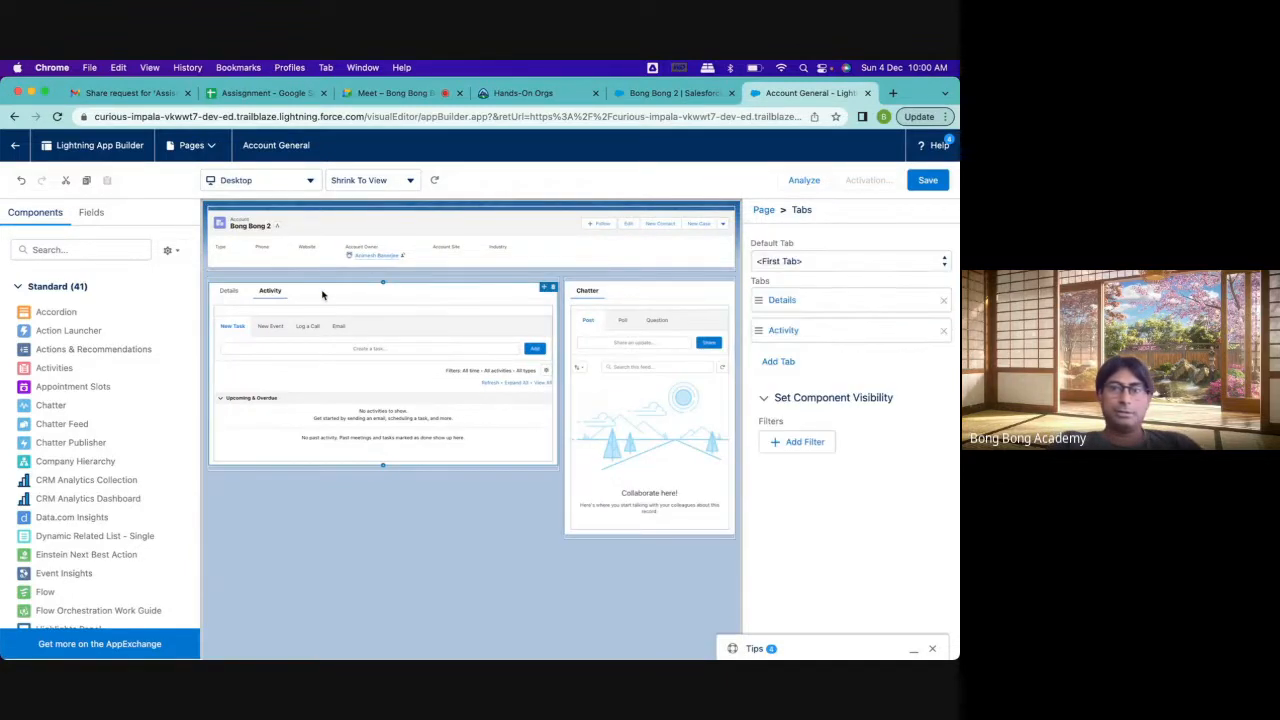
left_click(778, 360)
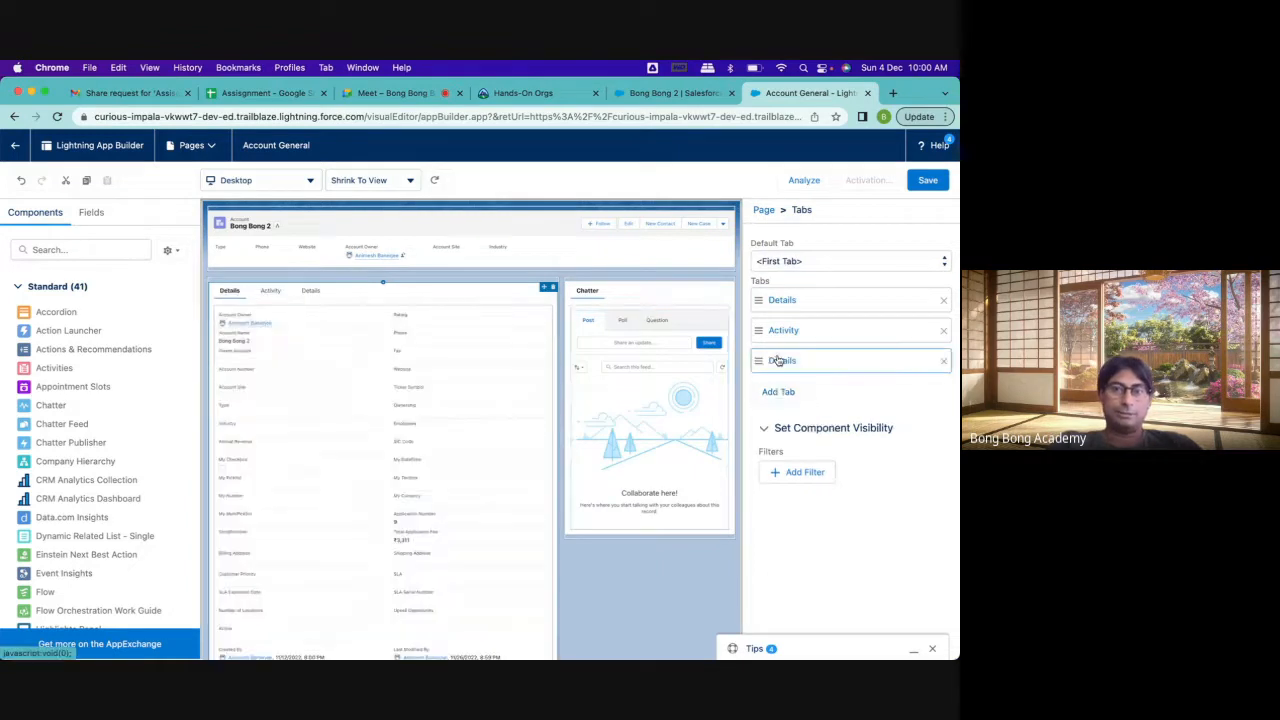
left_click(778, 360)
left_click(613, 382)
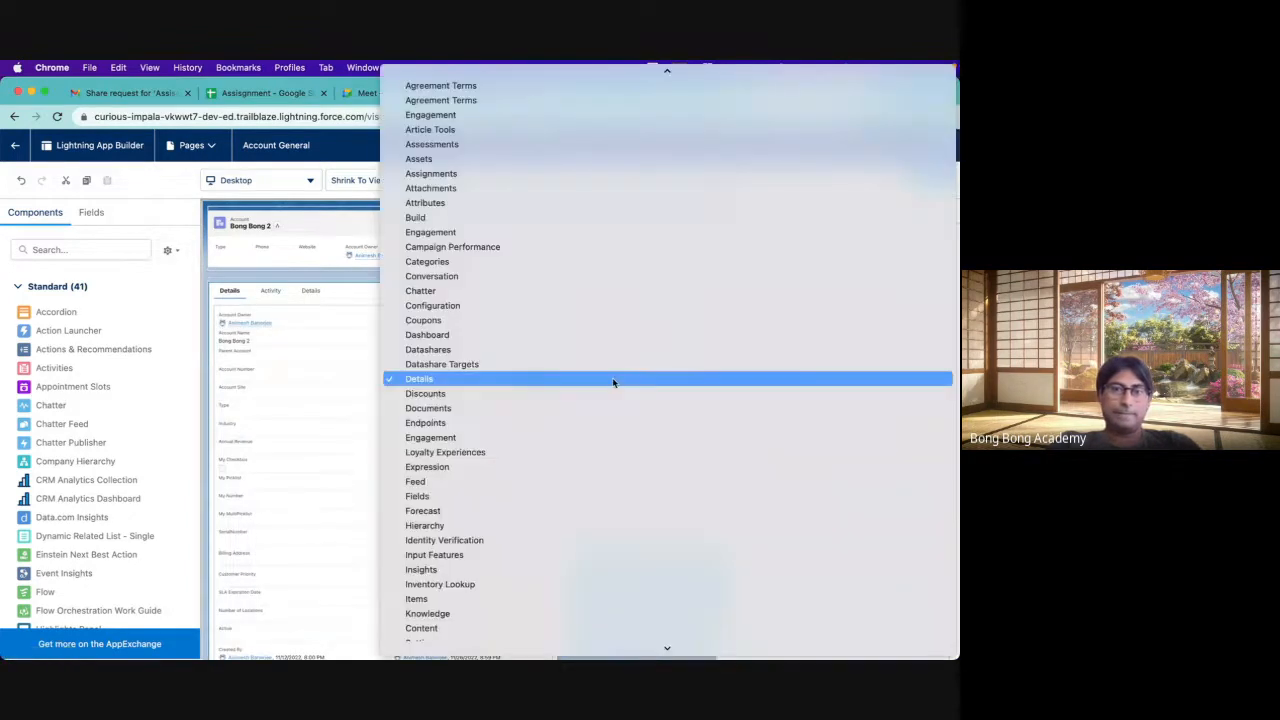
left_click(498, 291)
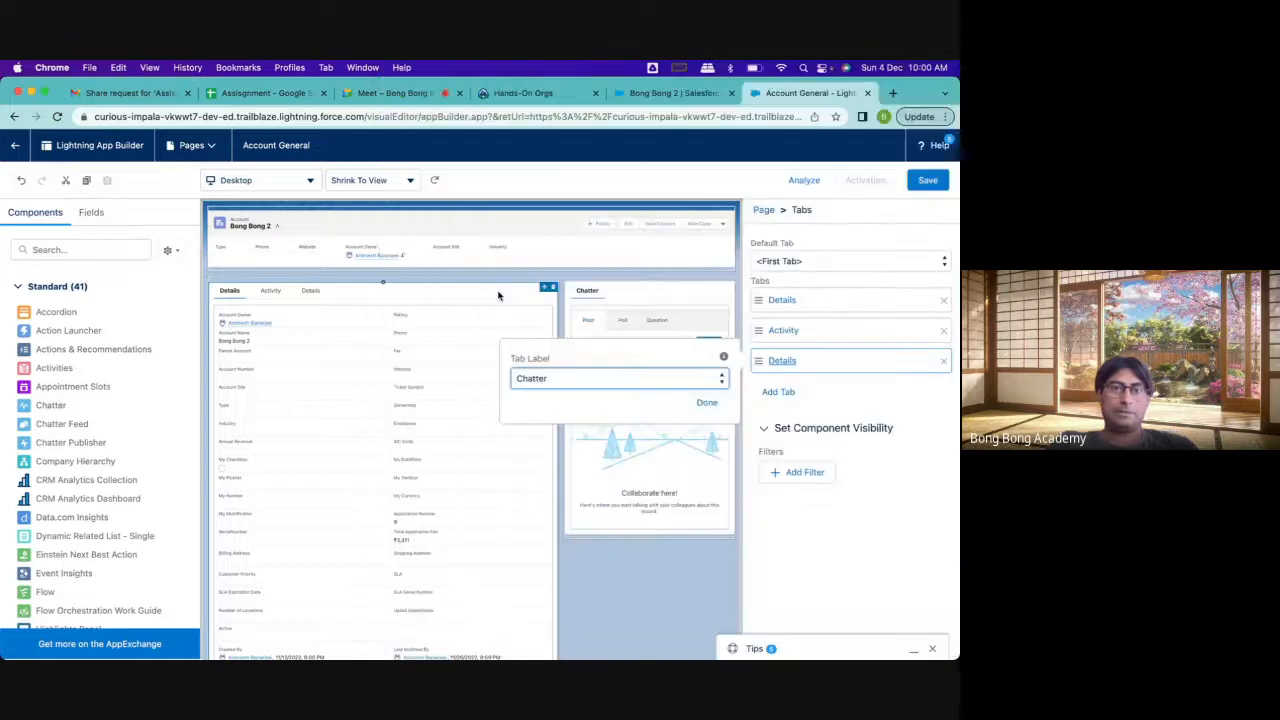
left_click(707, 402)
Move the sidebar's Chatter content into the main Chatter tab, and delete the emptied sidebar tab set
left_click(316, 291)
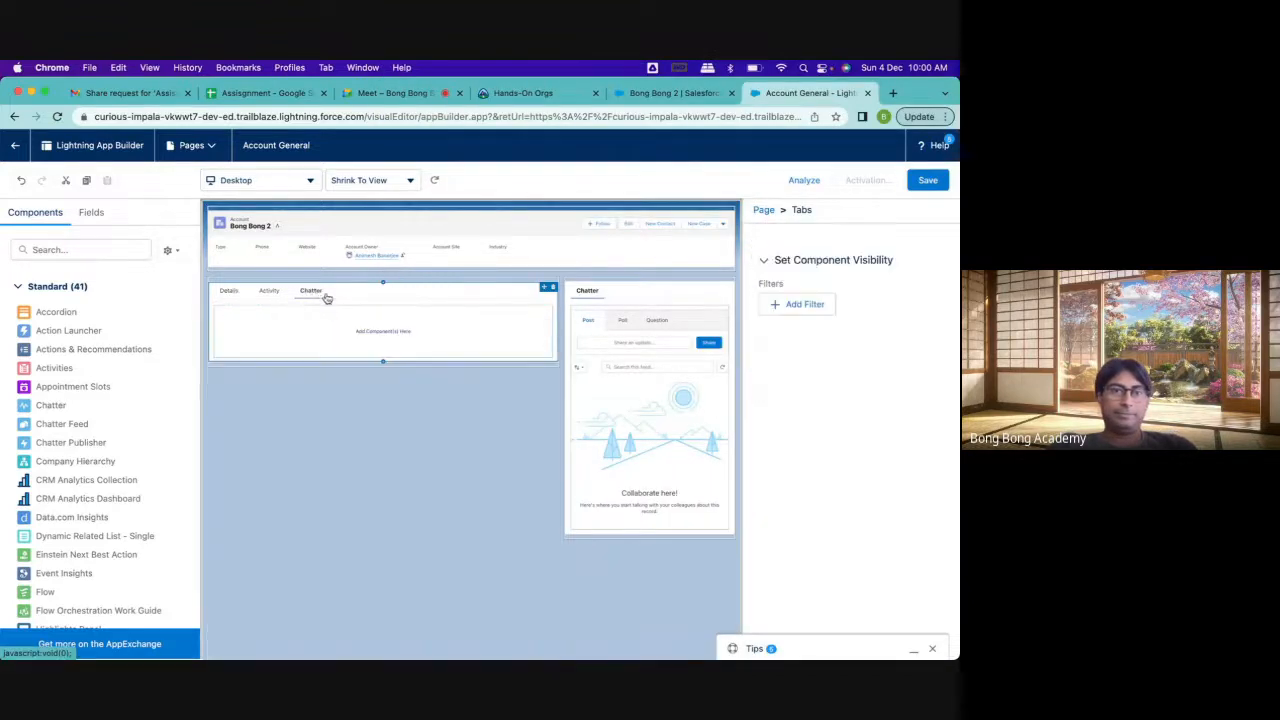
left_click_drag(627, 346, 303, 324)
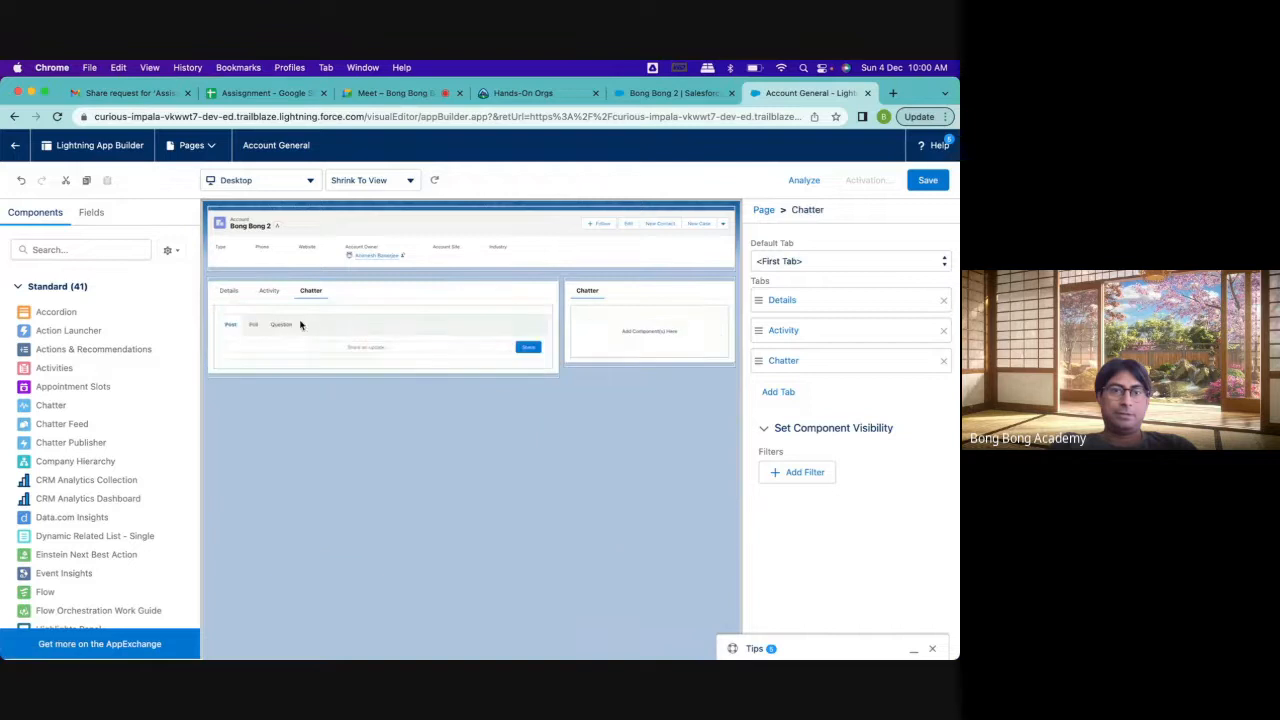
left_click(651, 298)
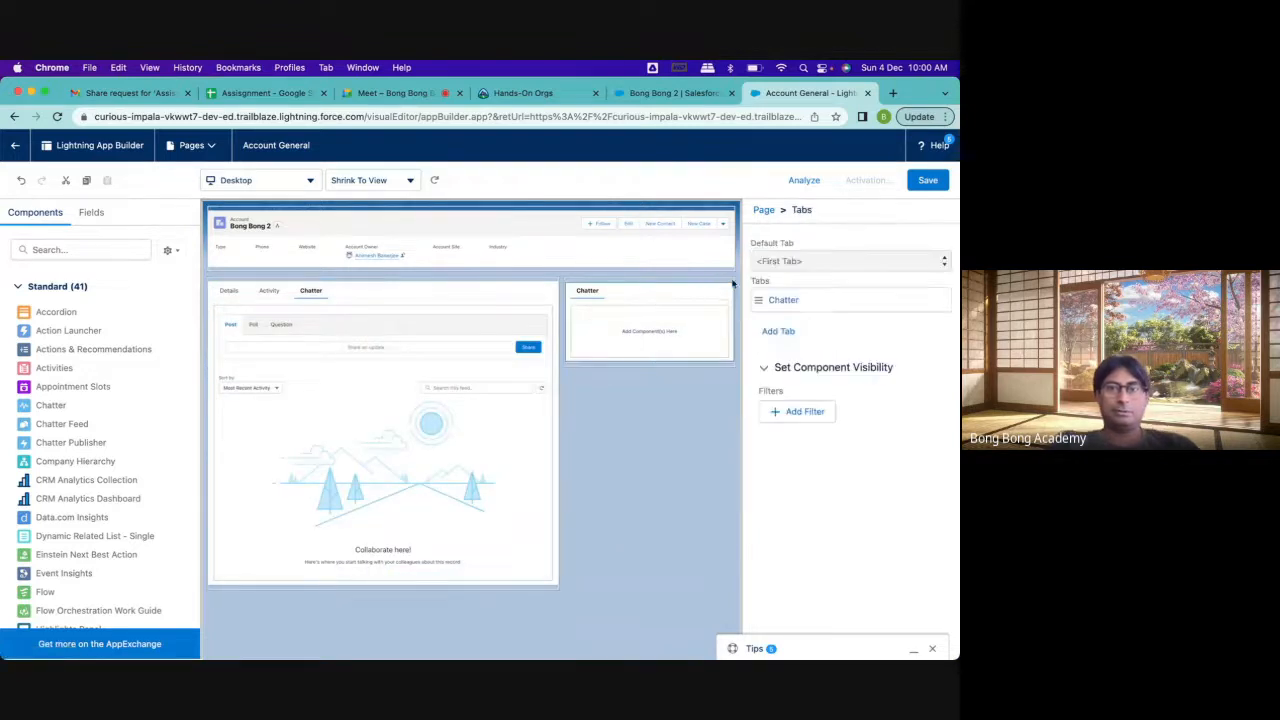
left_click(729, 288)
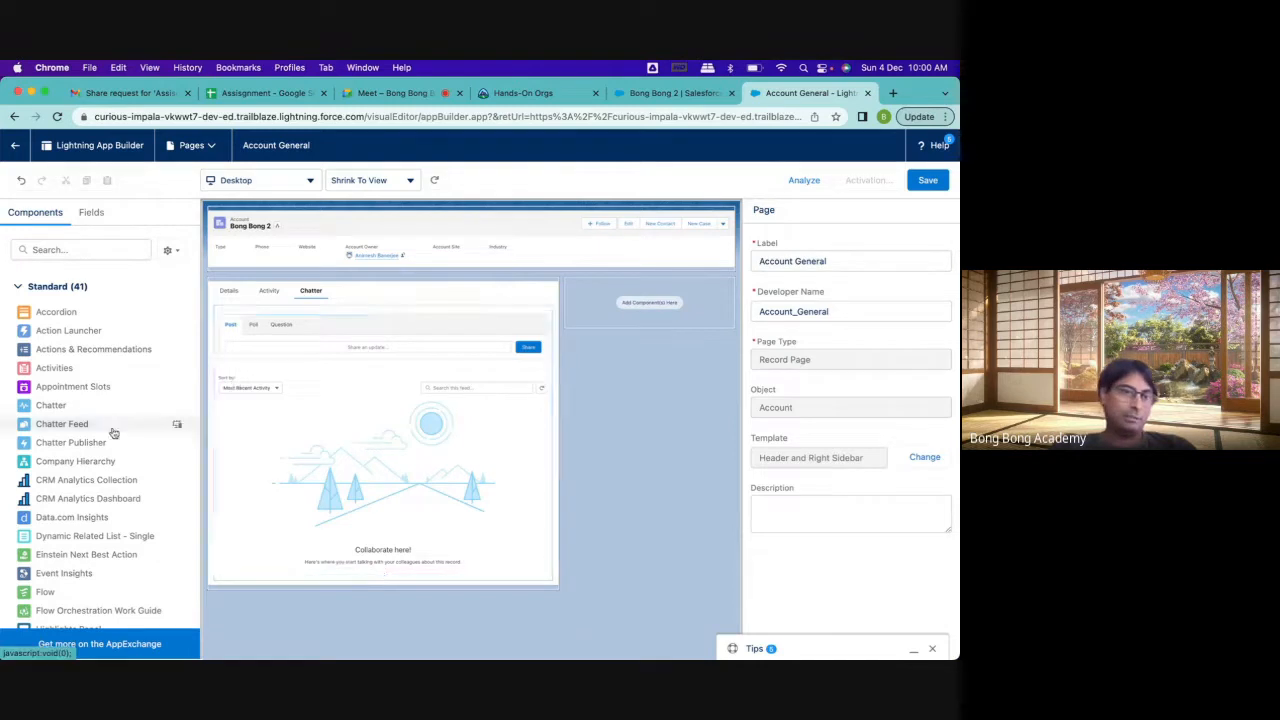
Try the Related Lists component in the empty sidebar region, review its lists, and remove it again
scroll(111, 430, "down", 4)
scroll(113, 433, "down", 5)
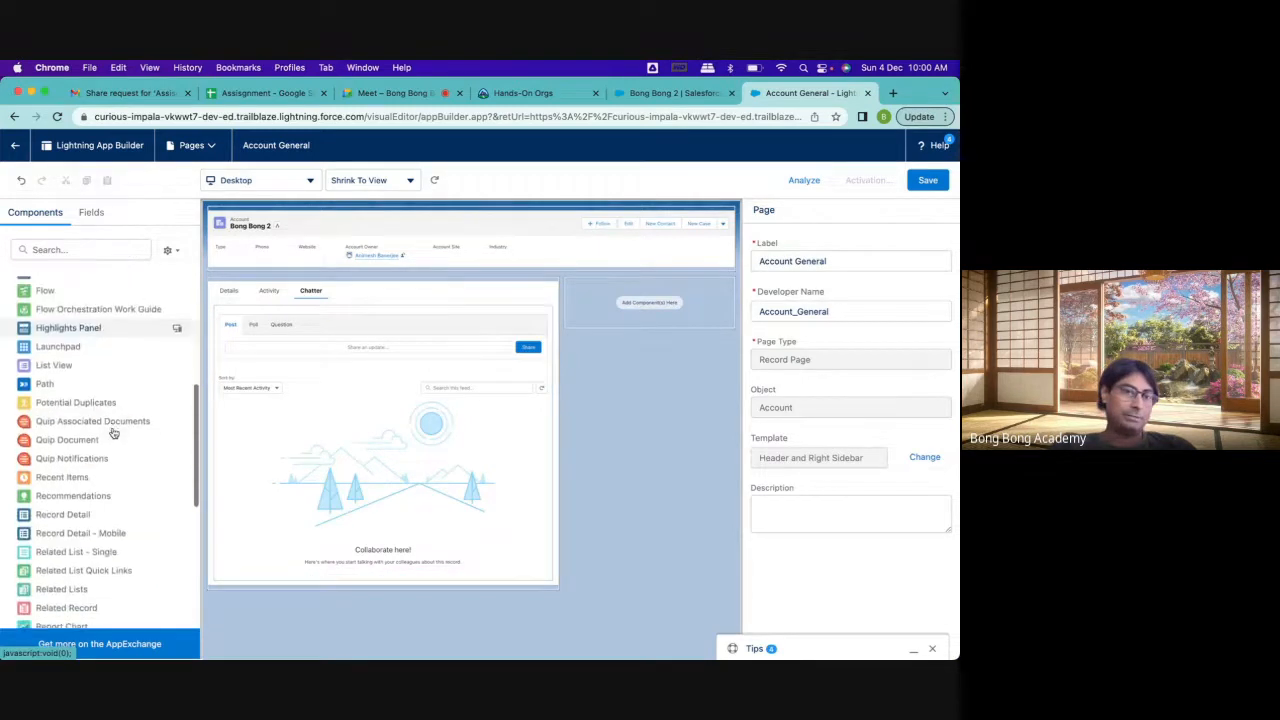
scroll(113, 433, "down", 3)
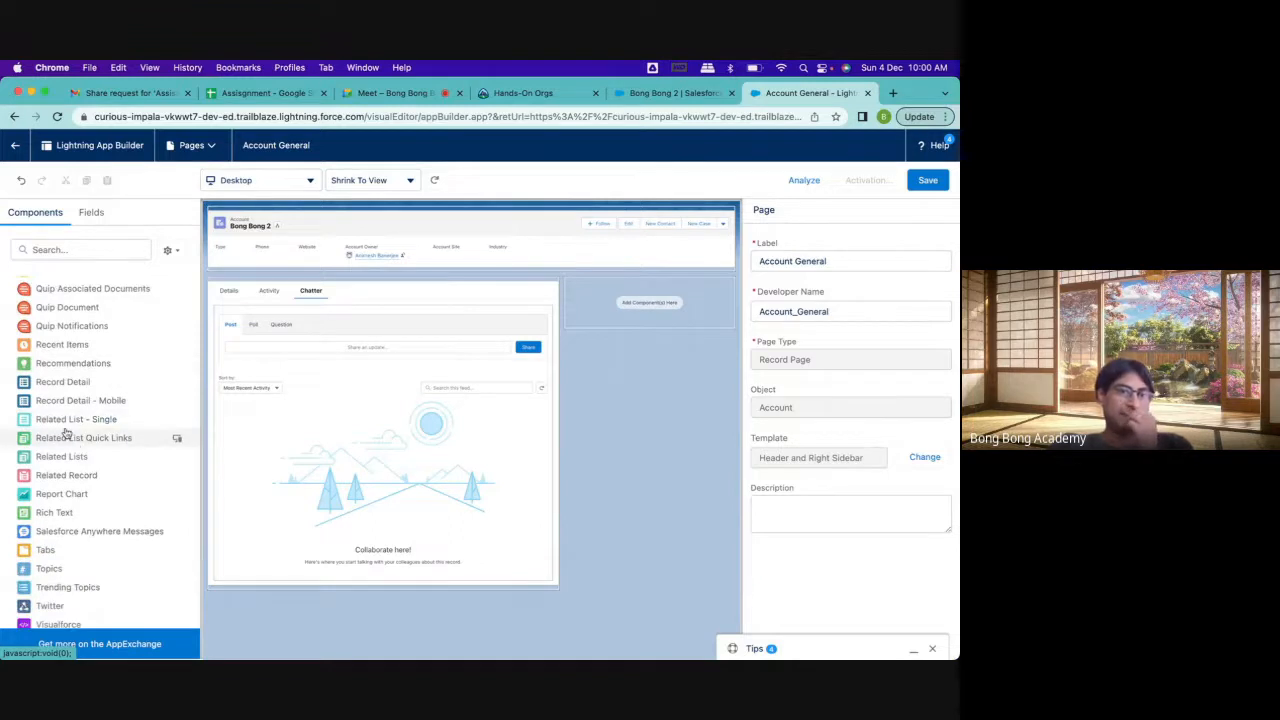
scroll(70, 430, "down", 1)
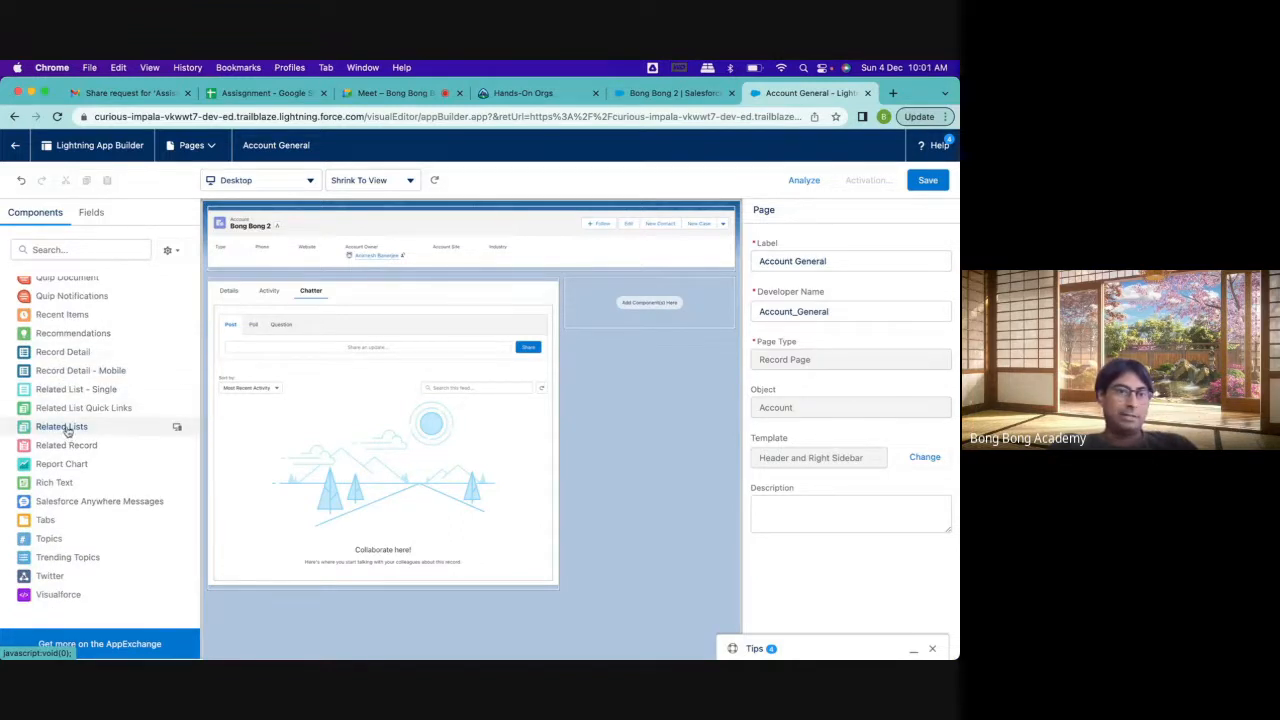
left_click_drag(67, 430, 649, 300)
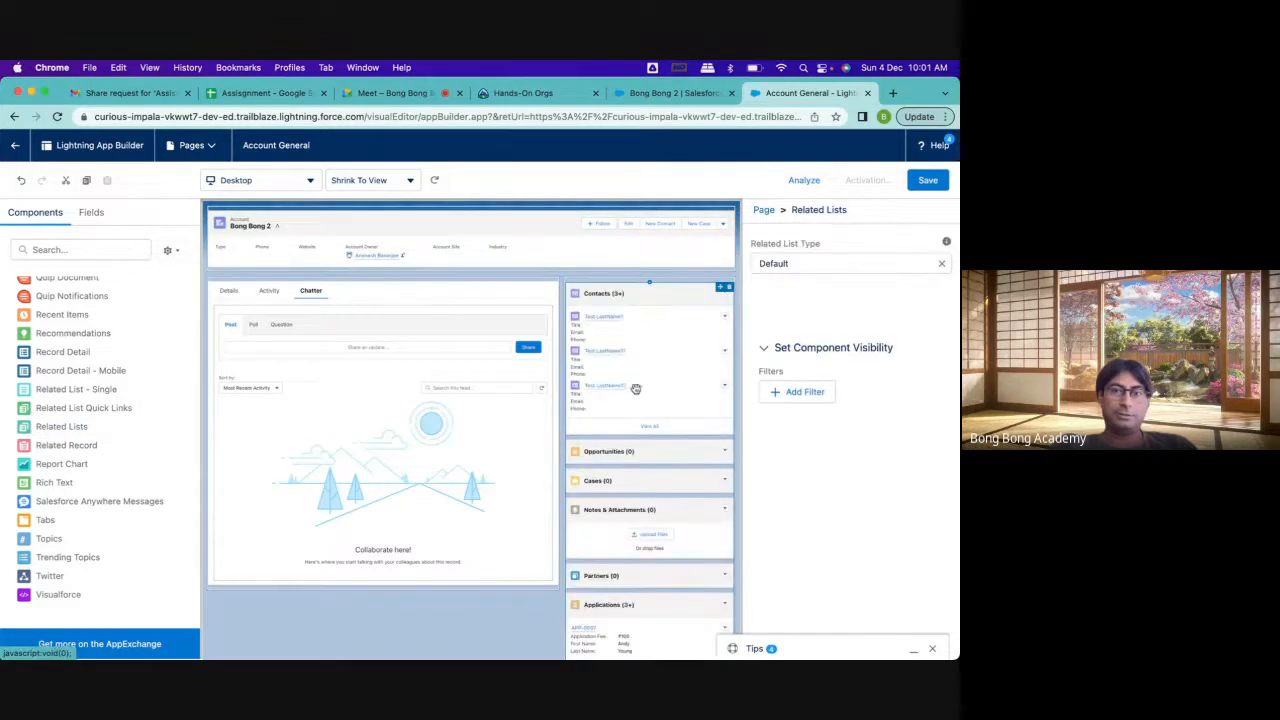
scroll(640, 565, "down", 1)
scroll(640, 567, "down", 2)
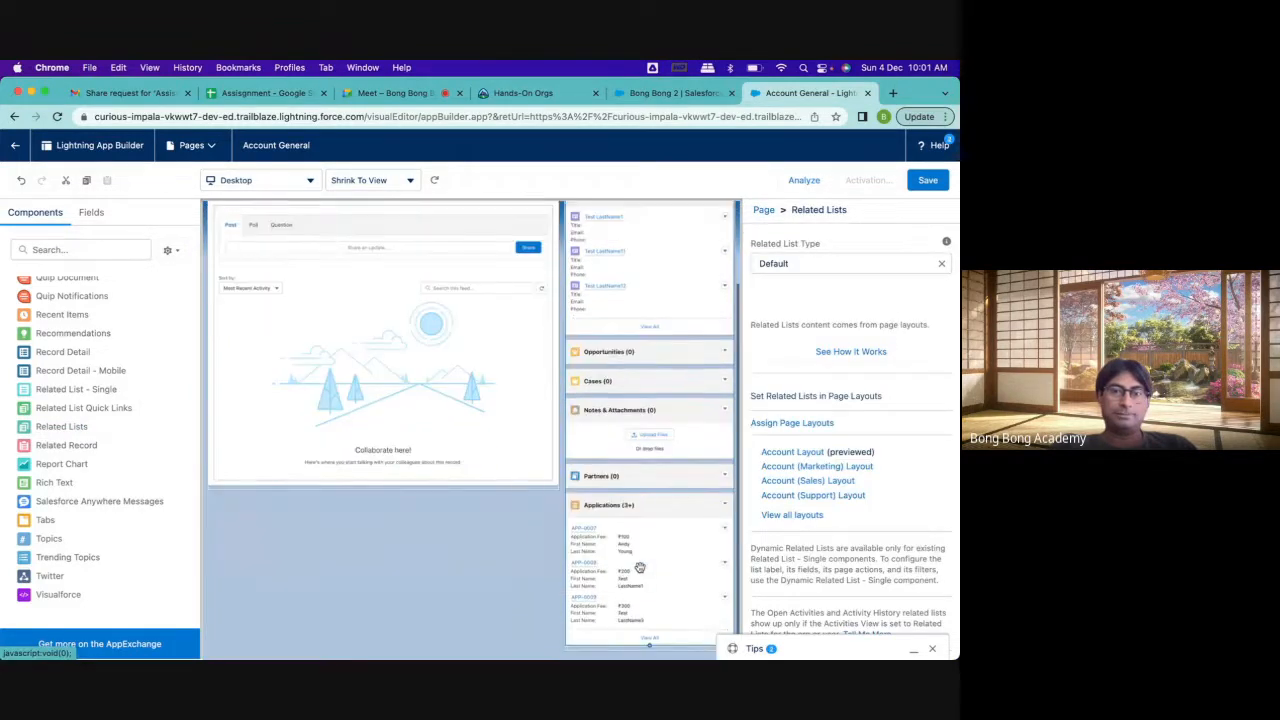
scroll(640, 567, "up", 3)
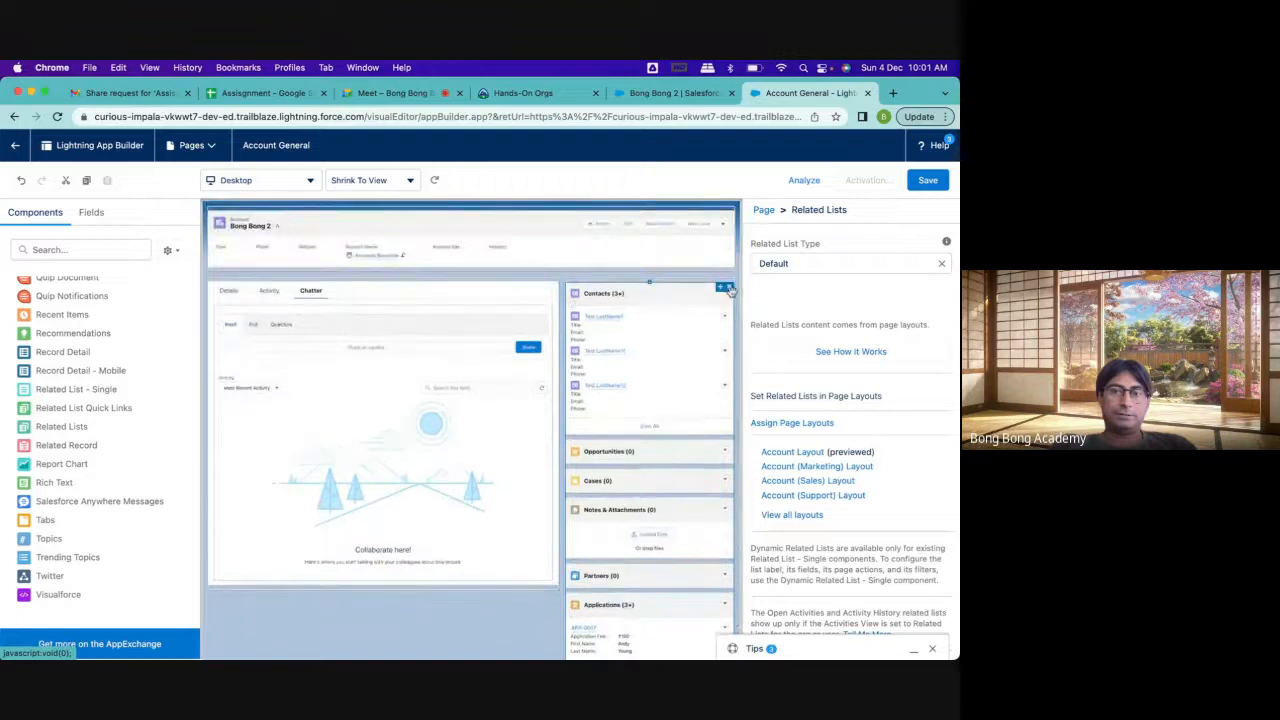
left_click(729, 287)
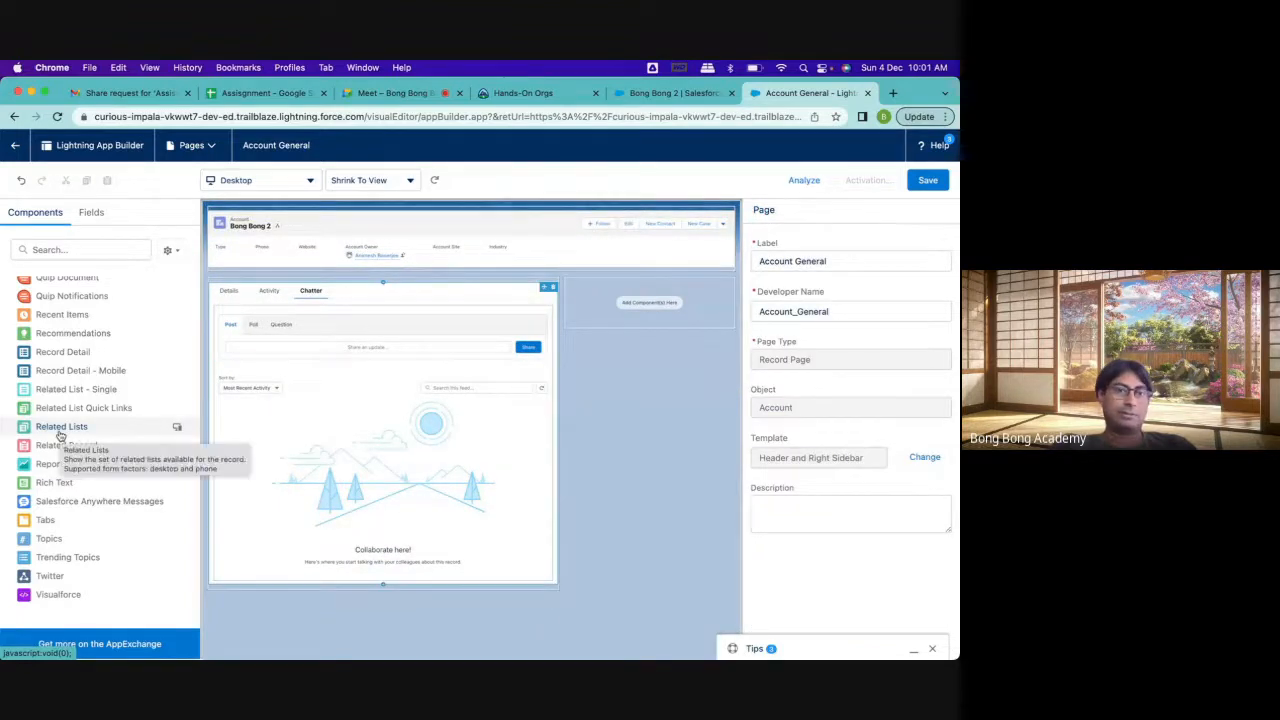
Add a Related List - Single component to the empty sidebar region and set its related list to Applications
left_click_drag(65, 389, 645, 305)
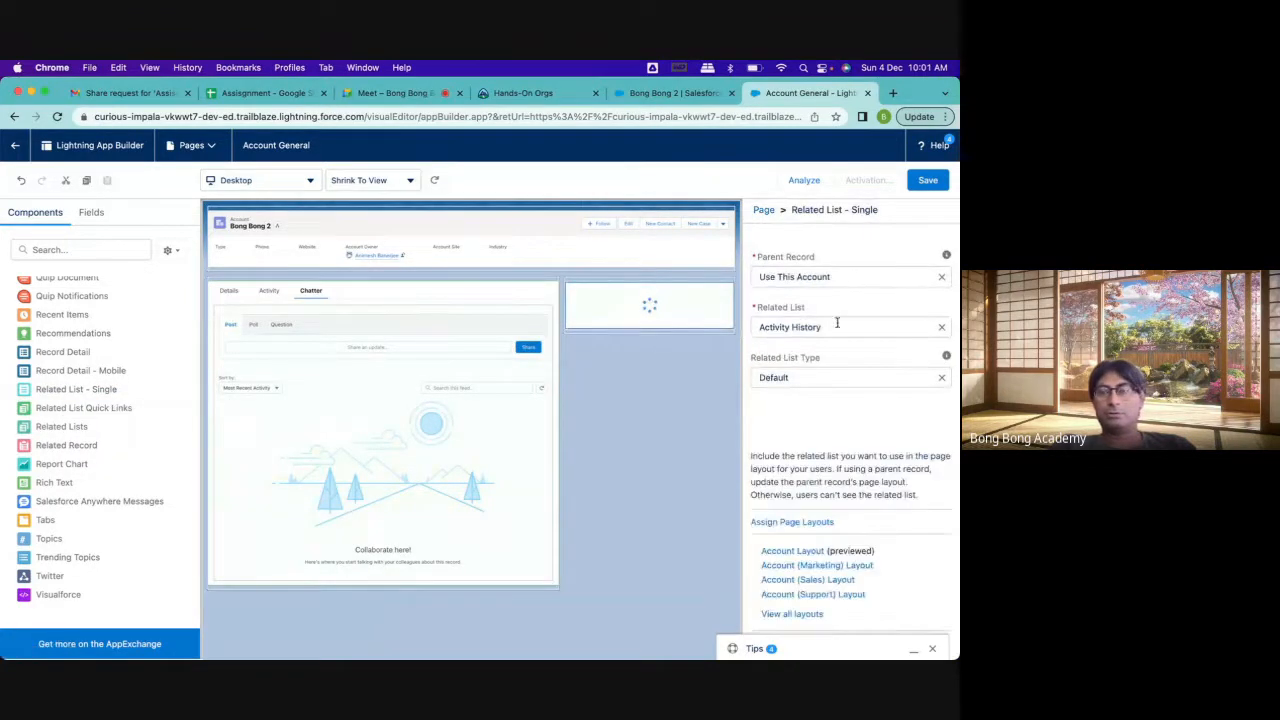
left_click(810, 328)
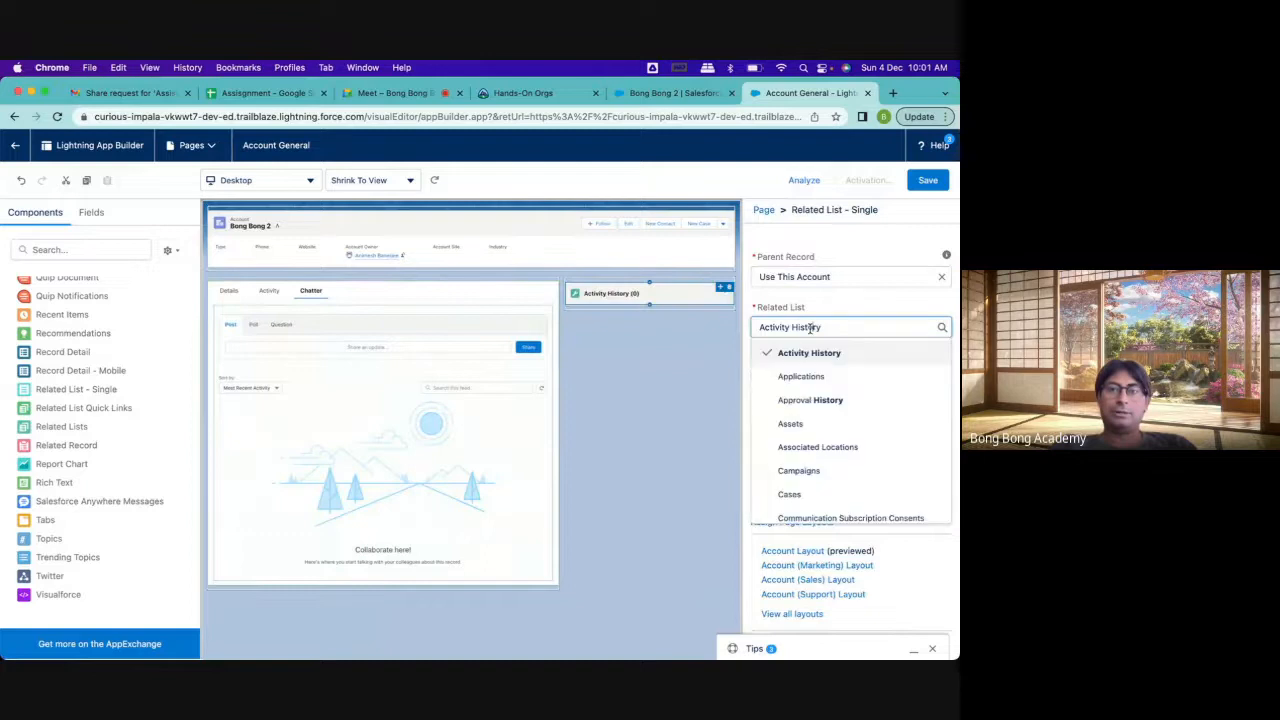
left_click(797, 379)
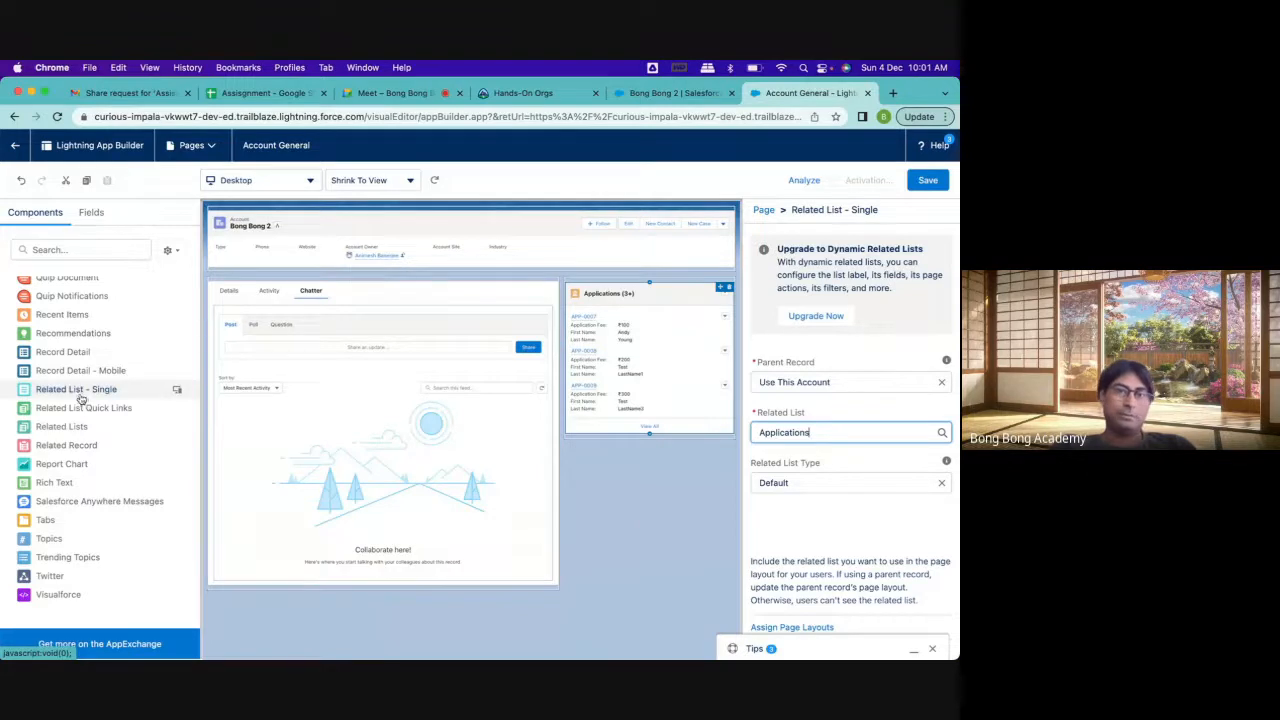
Add another Related List - Single component below the Applications list in the sidebar and set its related list to Contacts
left_click_drag(81, 398, 597, 450)
left_click_drag(595, 437, 600, 447)
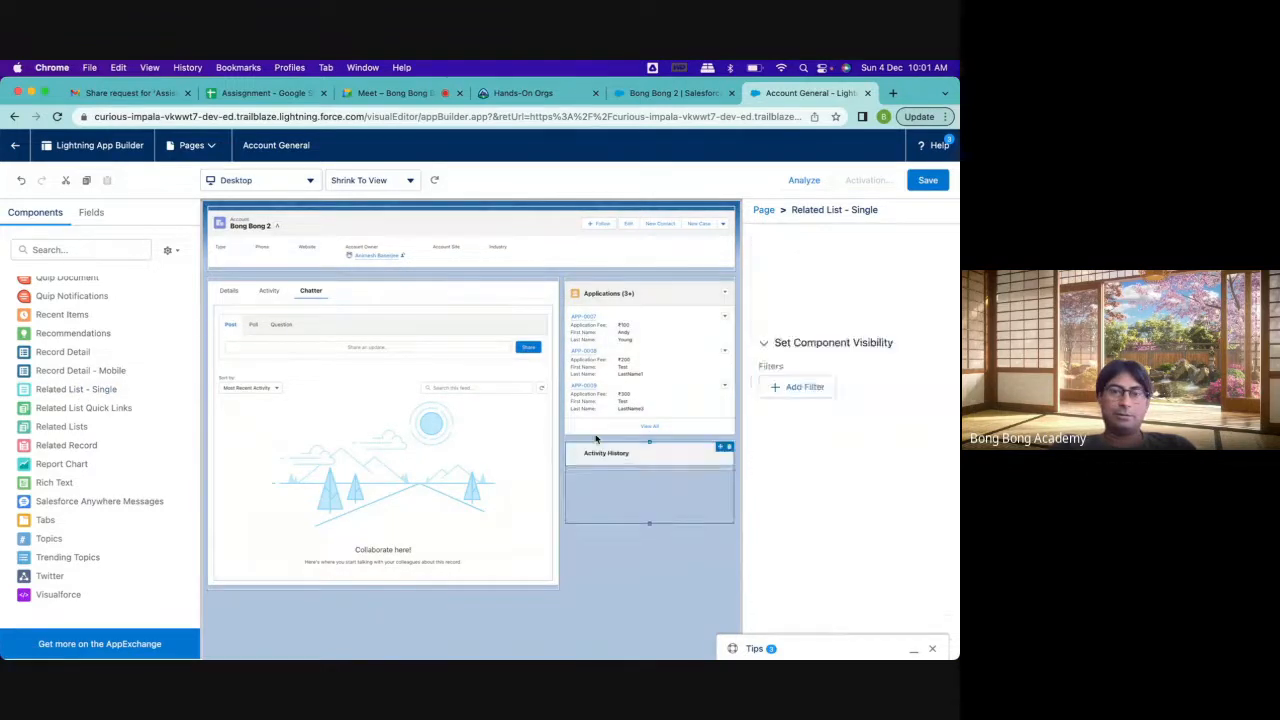
left_click(827, 331)
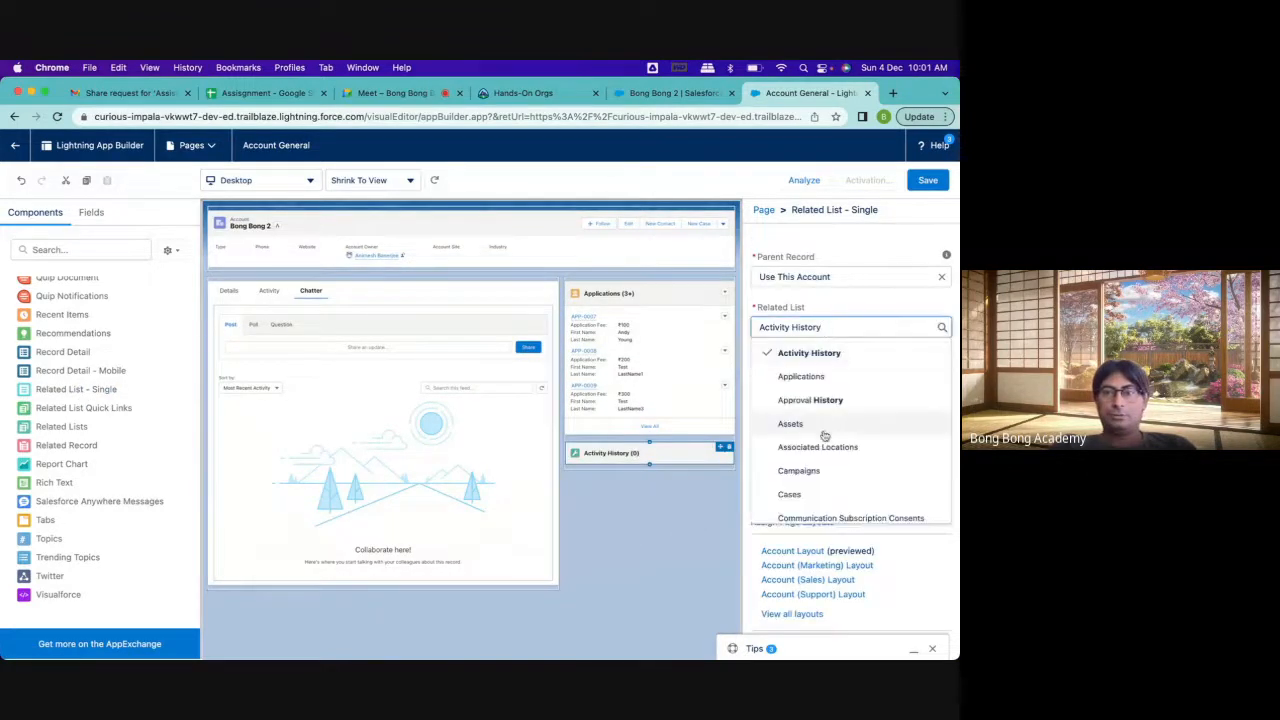
scroll(824, 450, "down", 3)
scroll(824, 457, "down", 2)
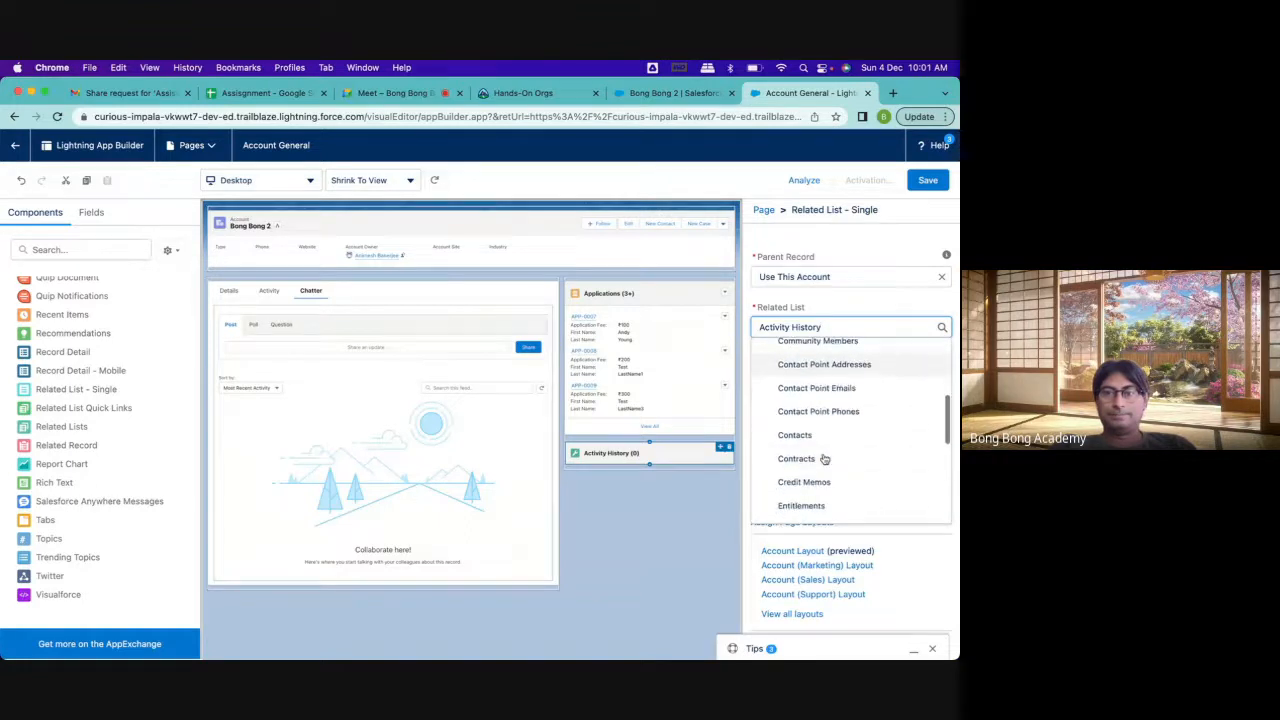
left_click(822, 455)
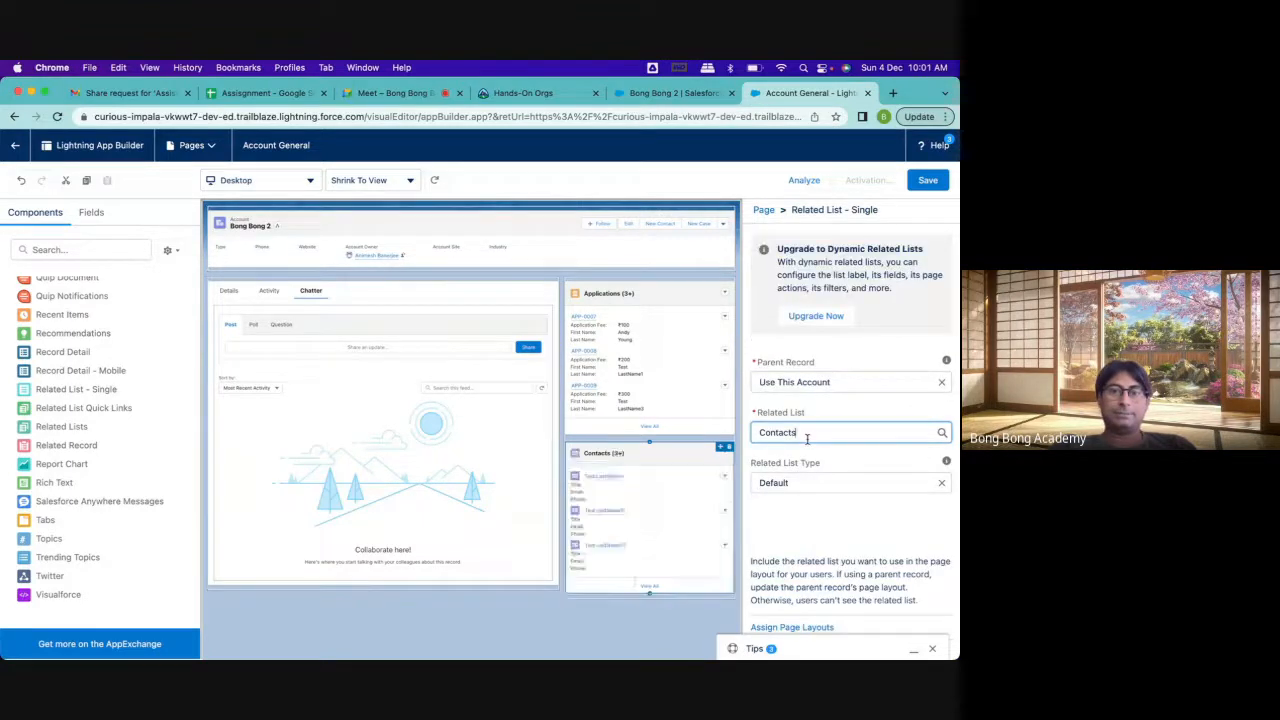
Save the Account General page and activate it as the org default for the Desktop and phone form factors
left_click(927, 182)
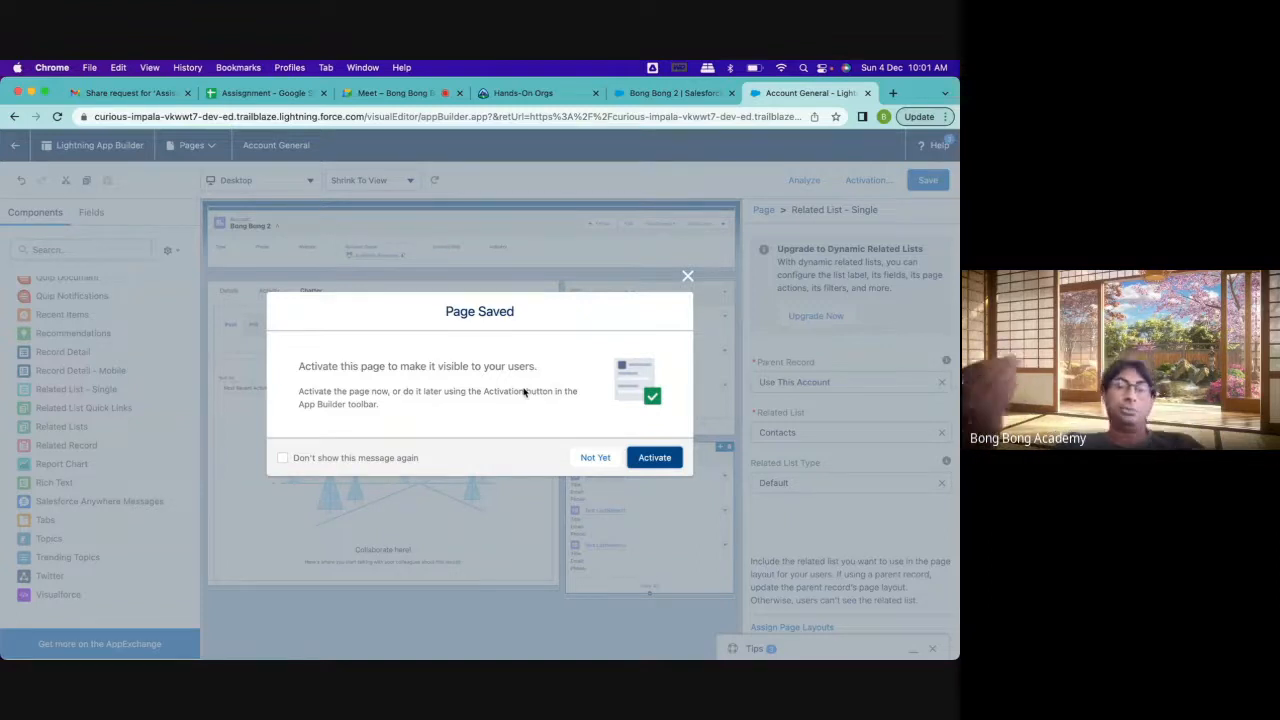
left_click(670, 460)
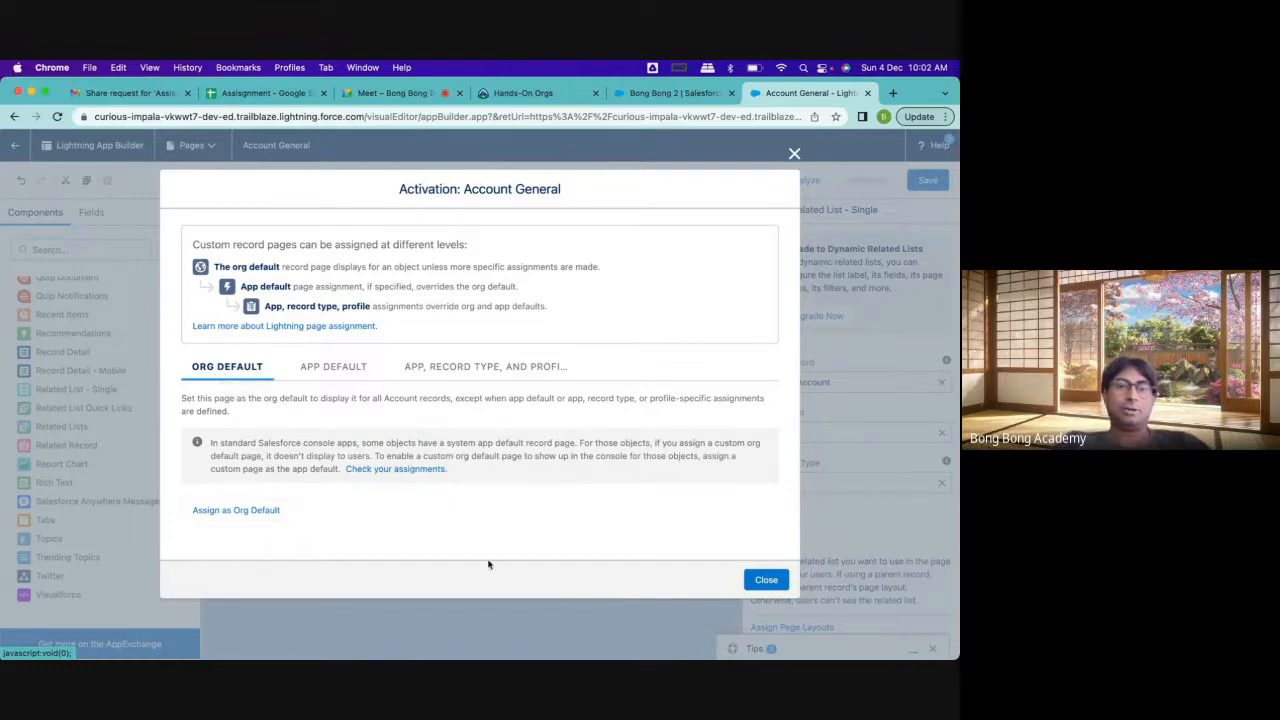
left_click(257, 513)
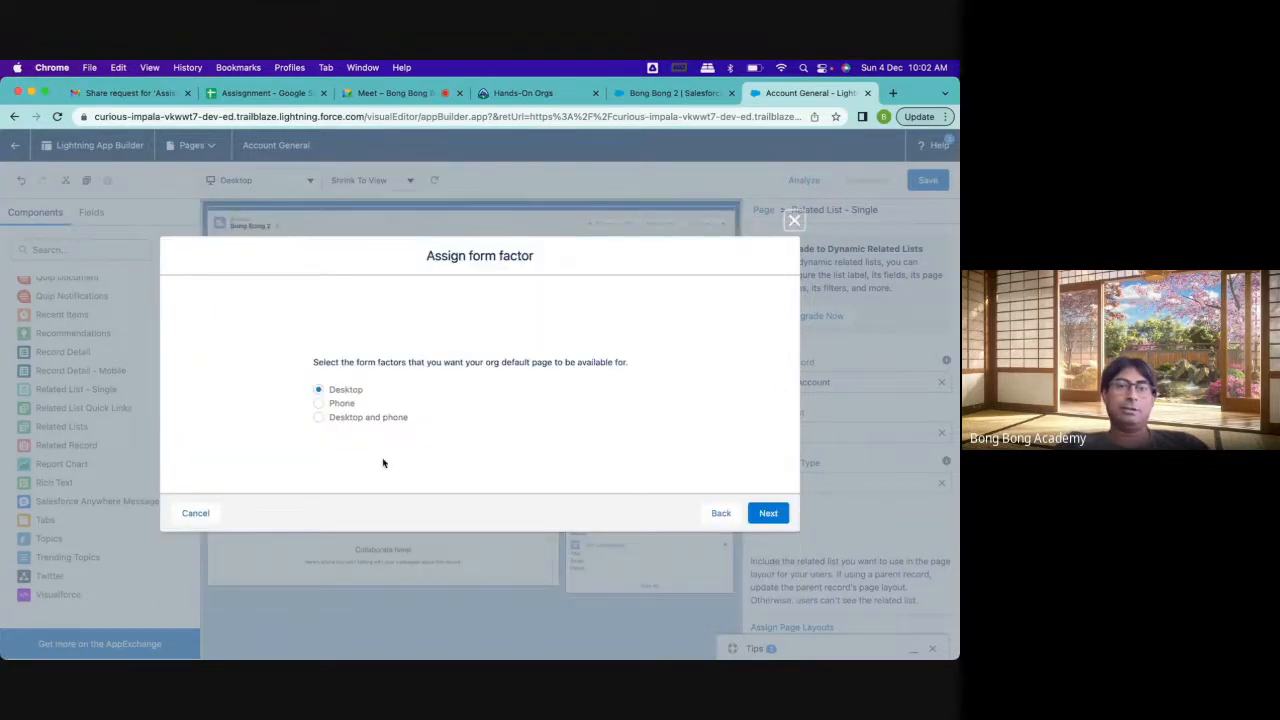
left_click(372, 422)
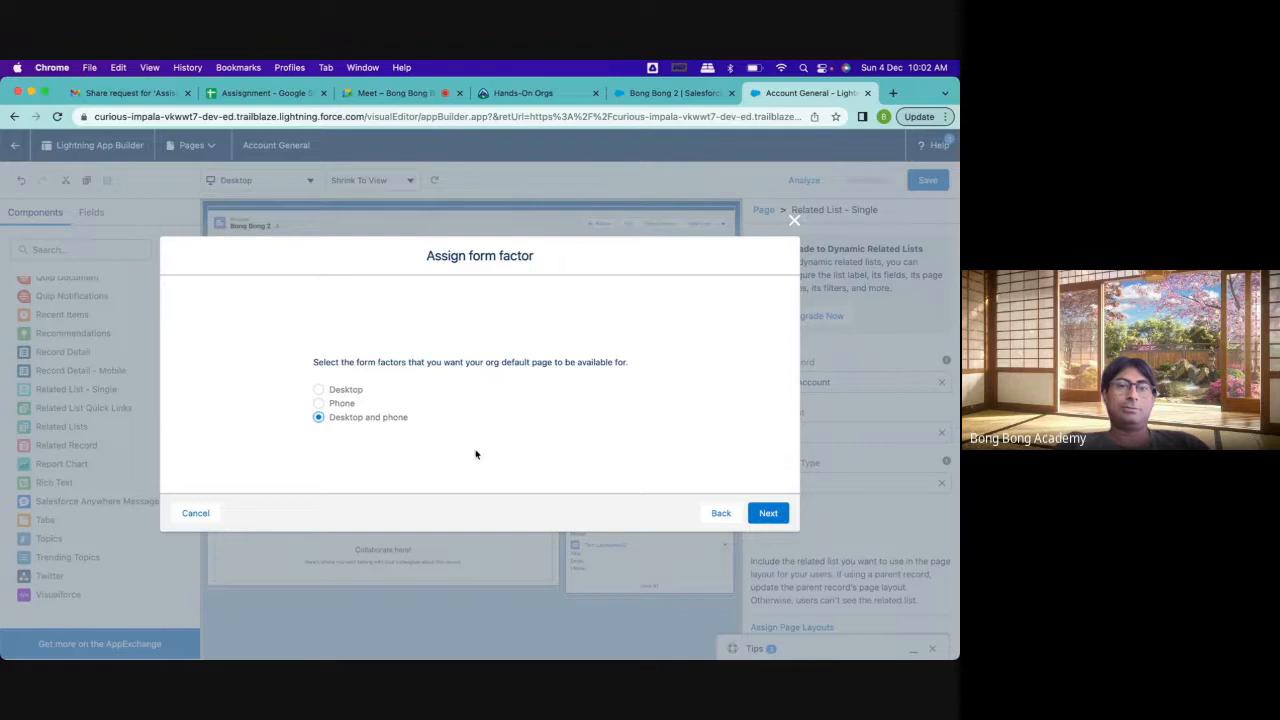
left_click(766, 511)
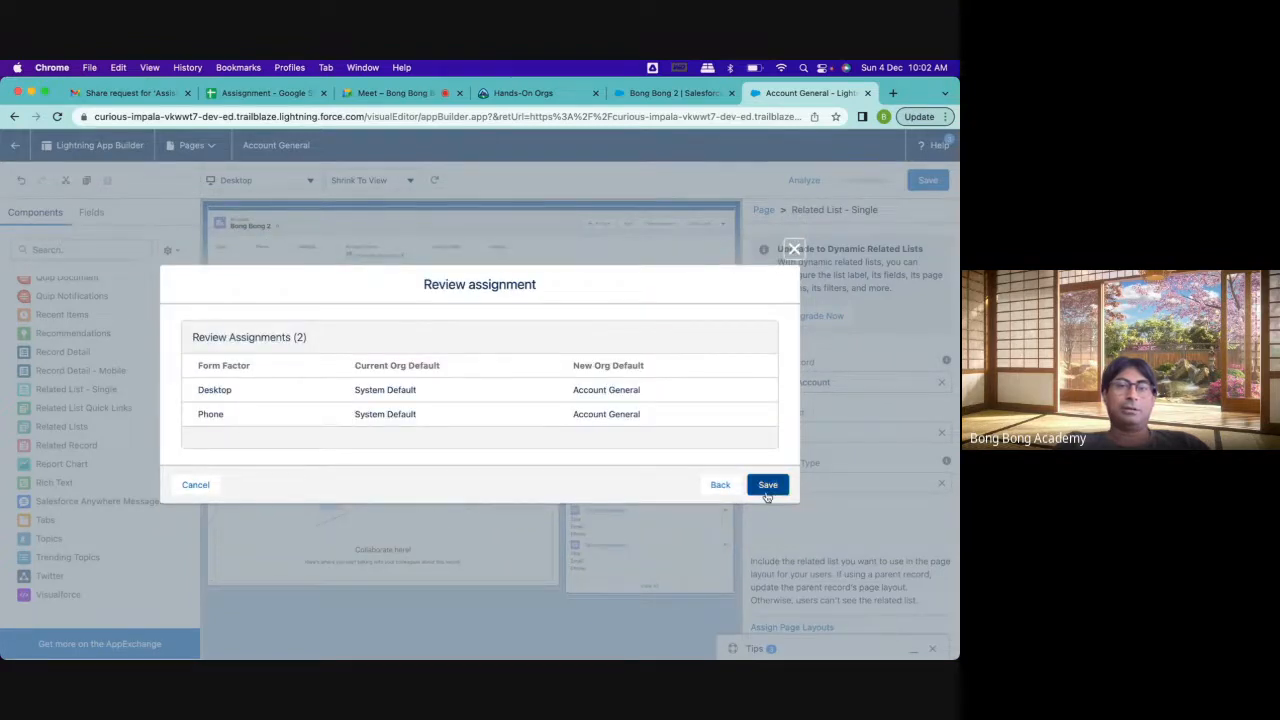
left_click(766, 492)
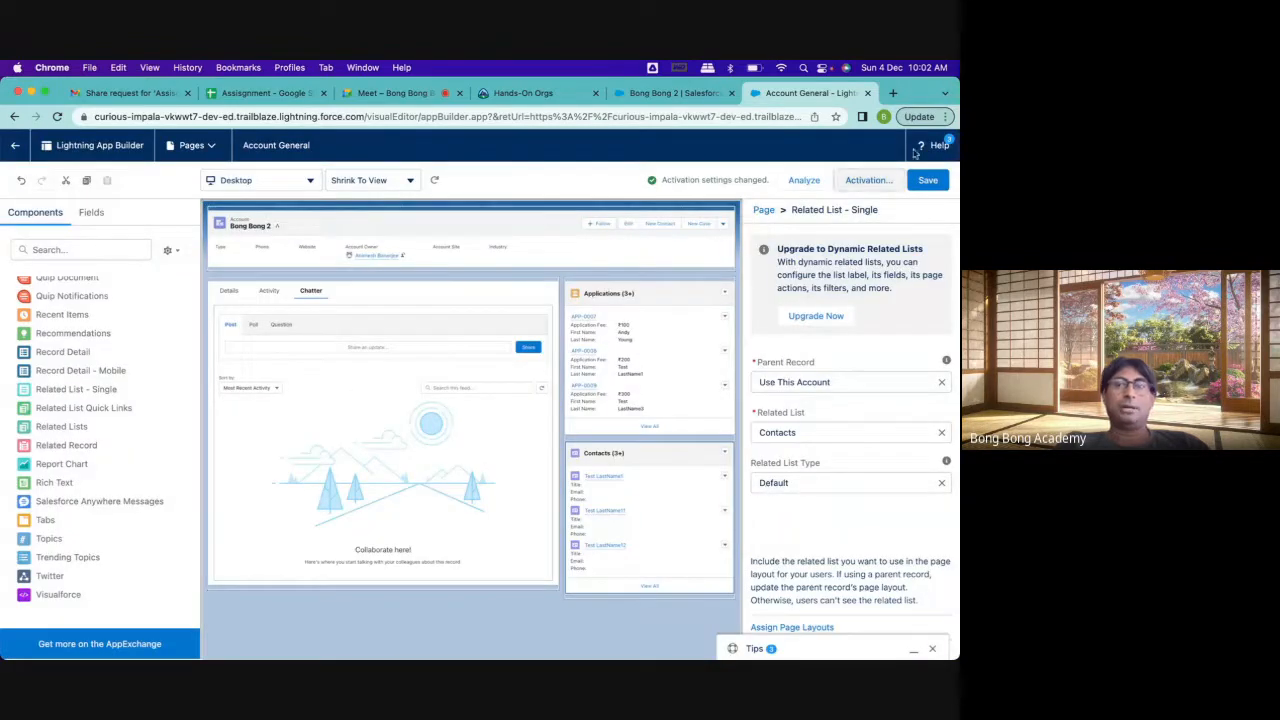
Reload the Bong Bong 2 account record and check its Details, Activity and Chatter tabs
left_click(676, 93)
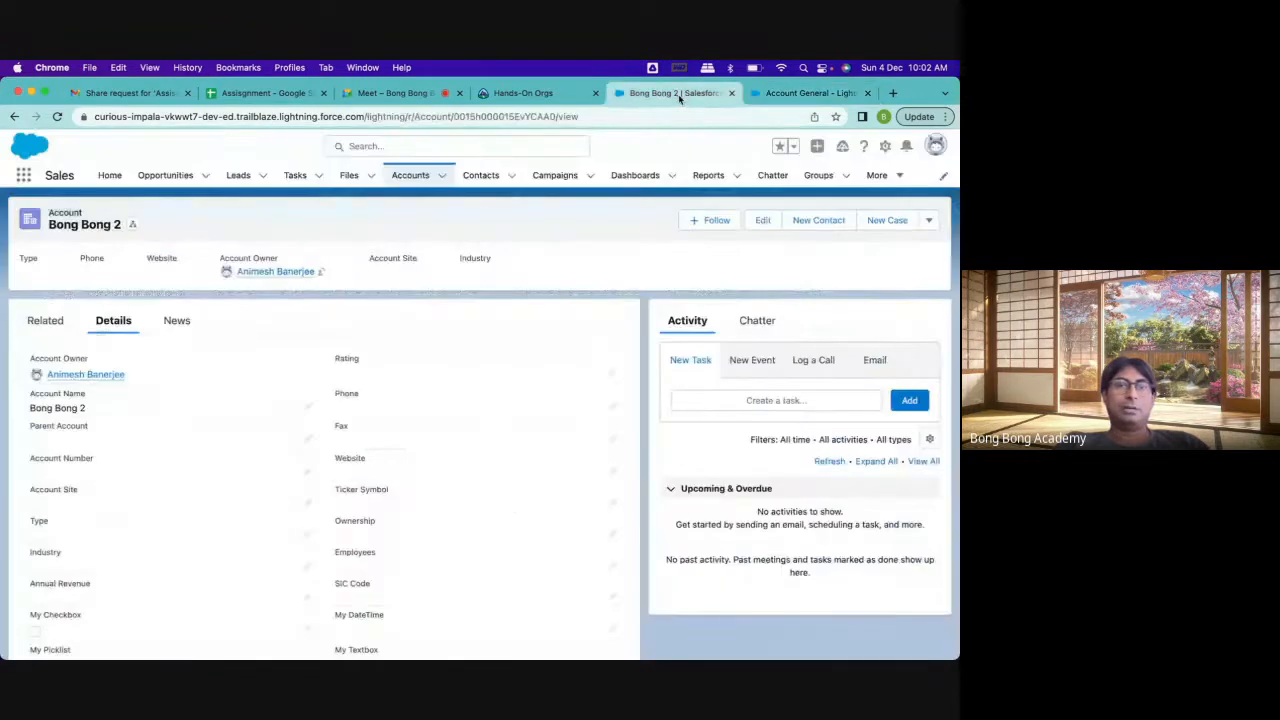
left_click(57, 116)
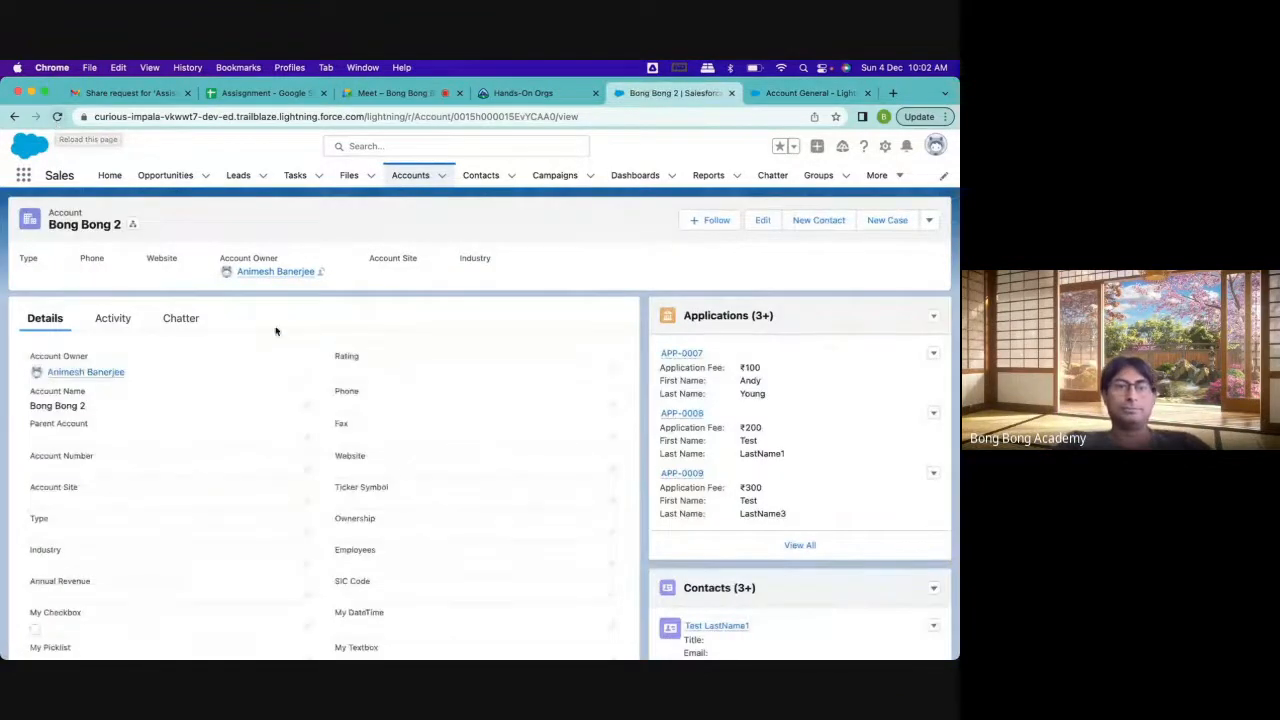
left_click(111, 320)
left_click(177, 320)
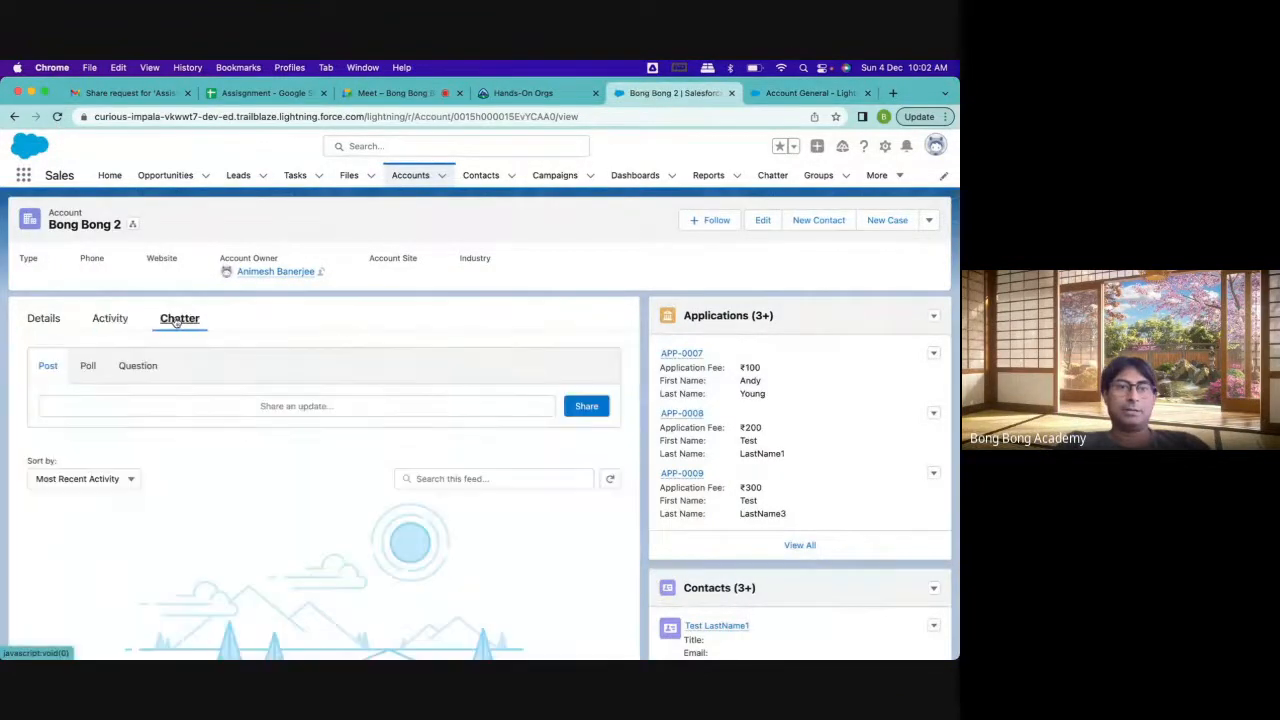
left_click(44, 318)
scroll(743, 483, "down", 10)
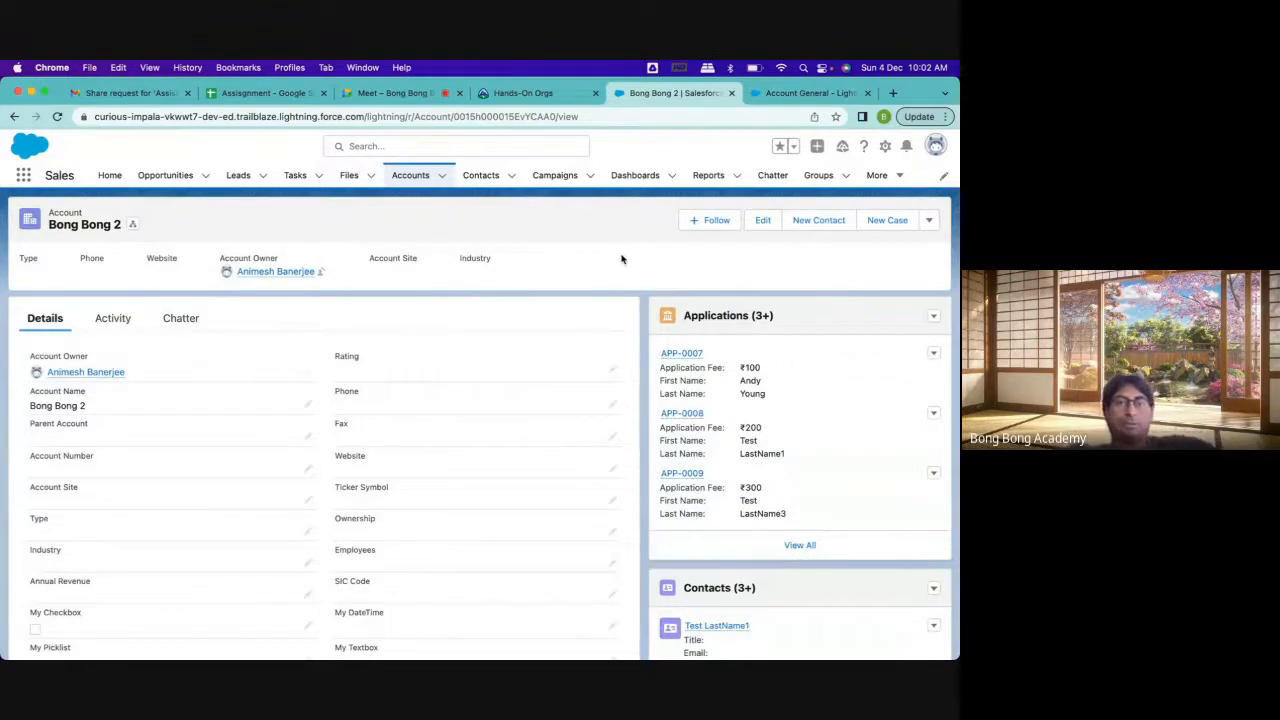
Review Account General's app default and app, record type, and profile activation options, and reload the Bong Bong 2 record
left_click(785, 95)
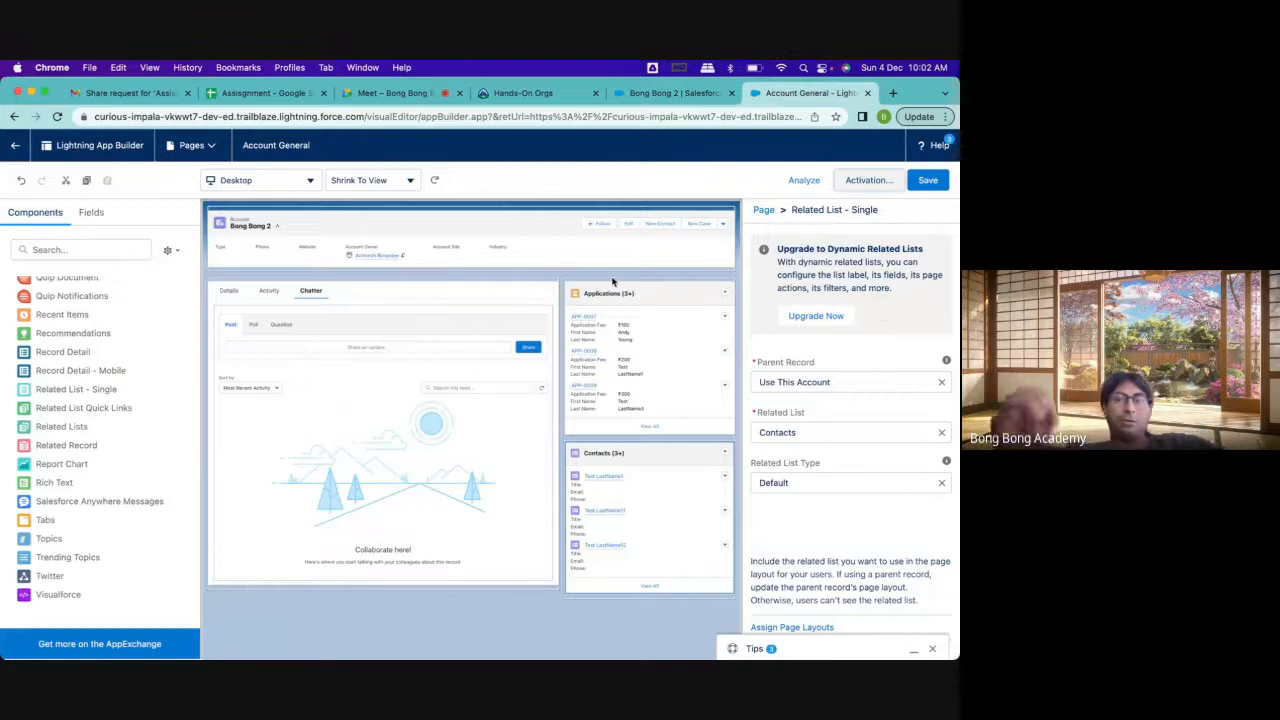
left_click(867, 181)
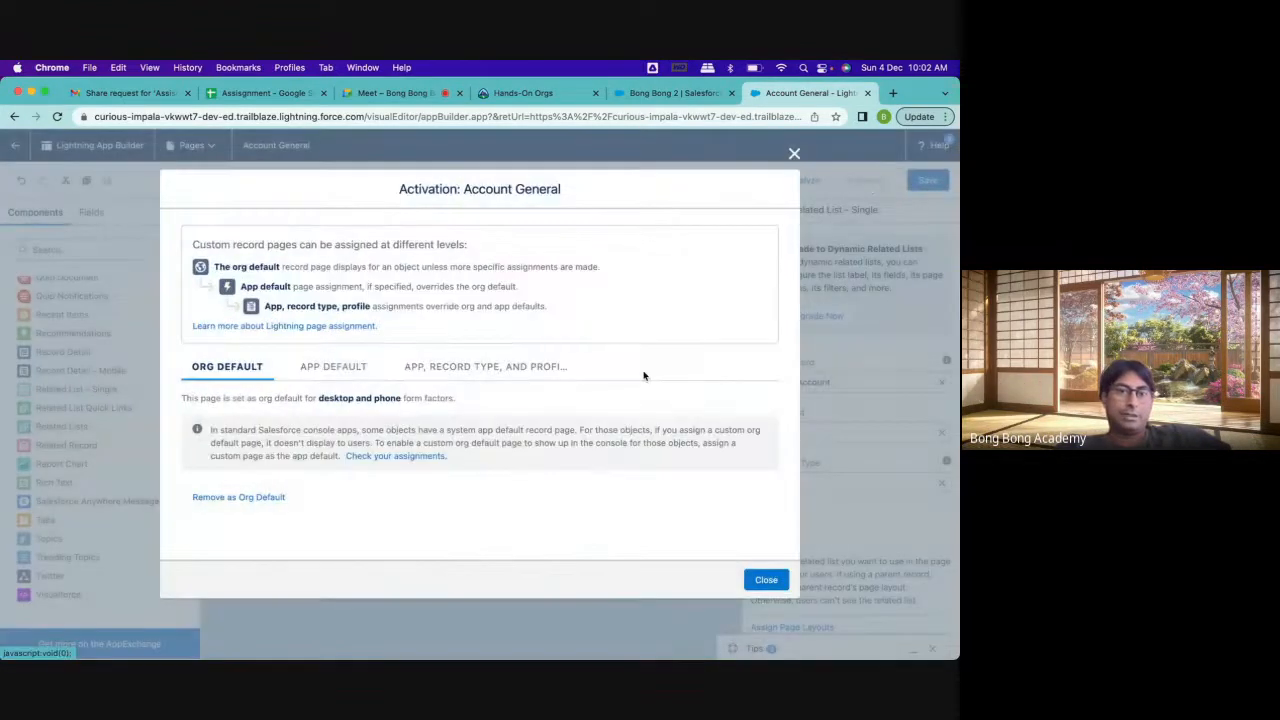
left_click(336, 368)
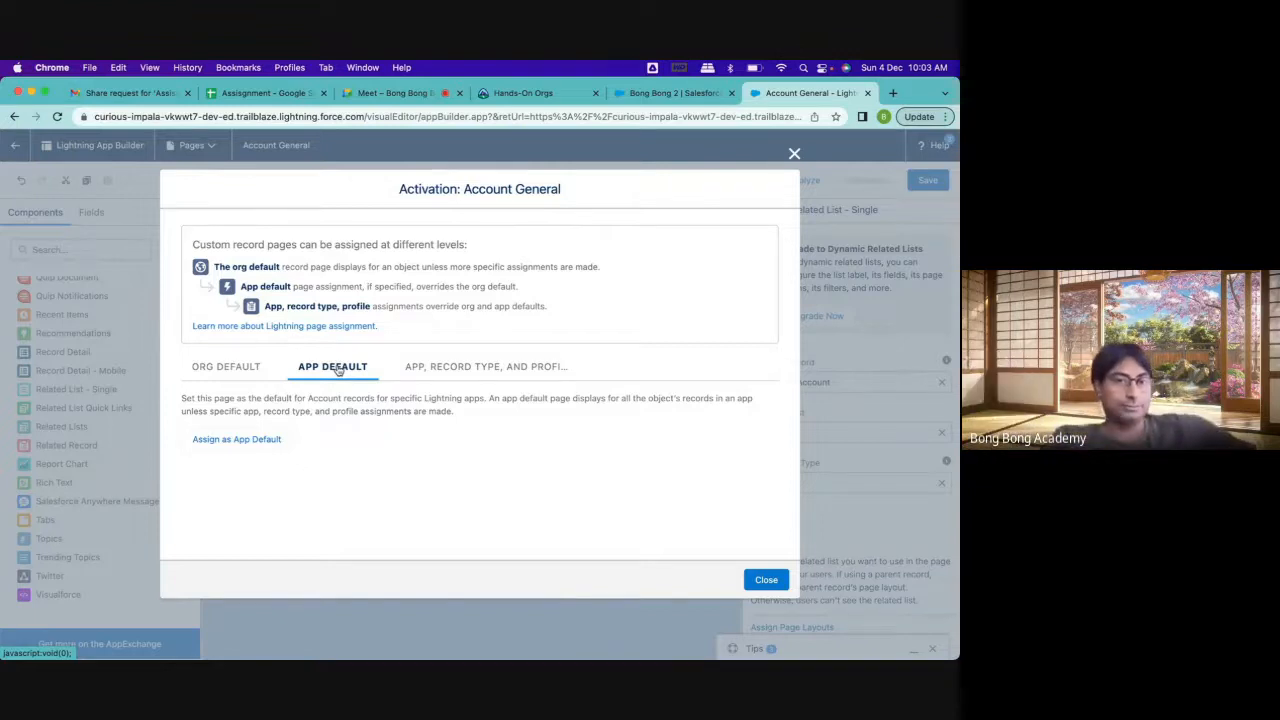
left_click(446, 378)
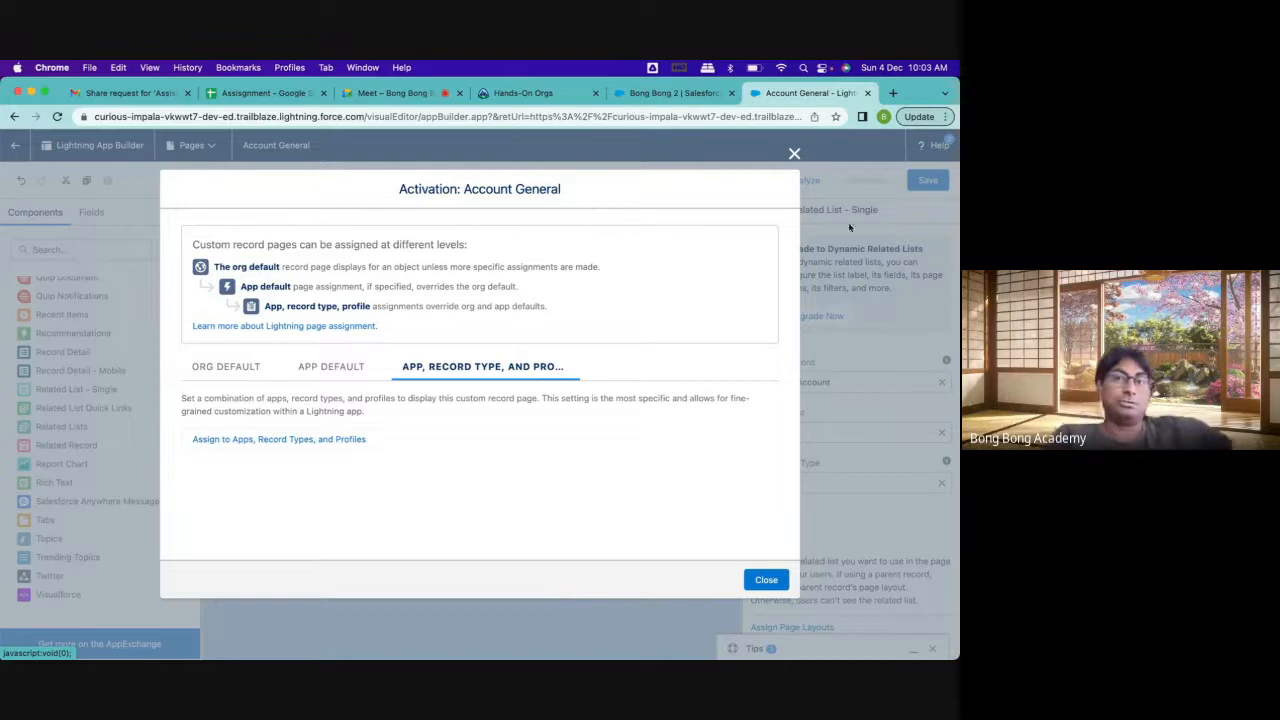
left_click(795, 155)
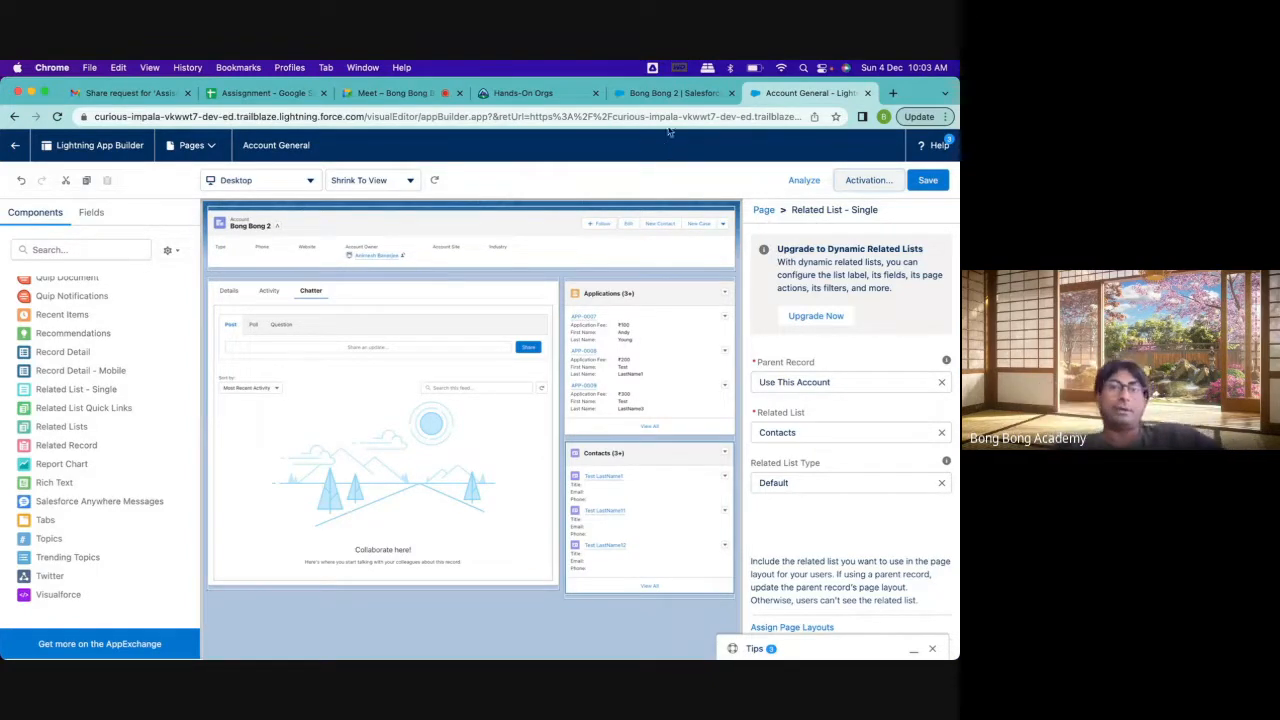
left_click(672, 95)
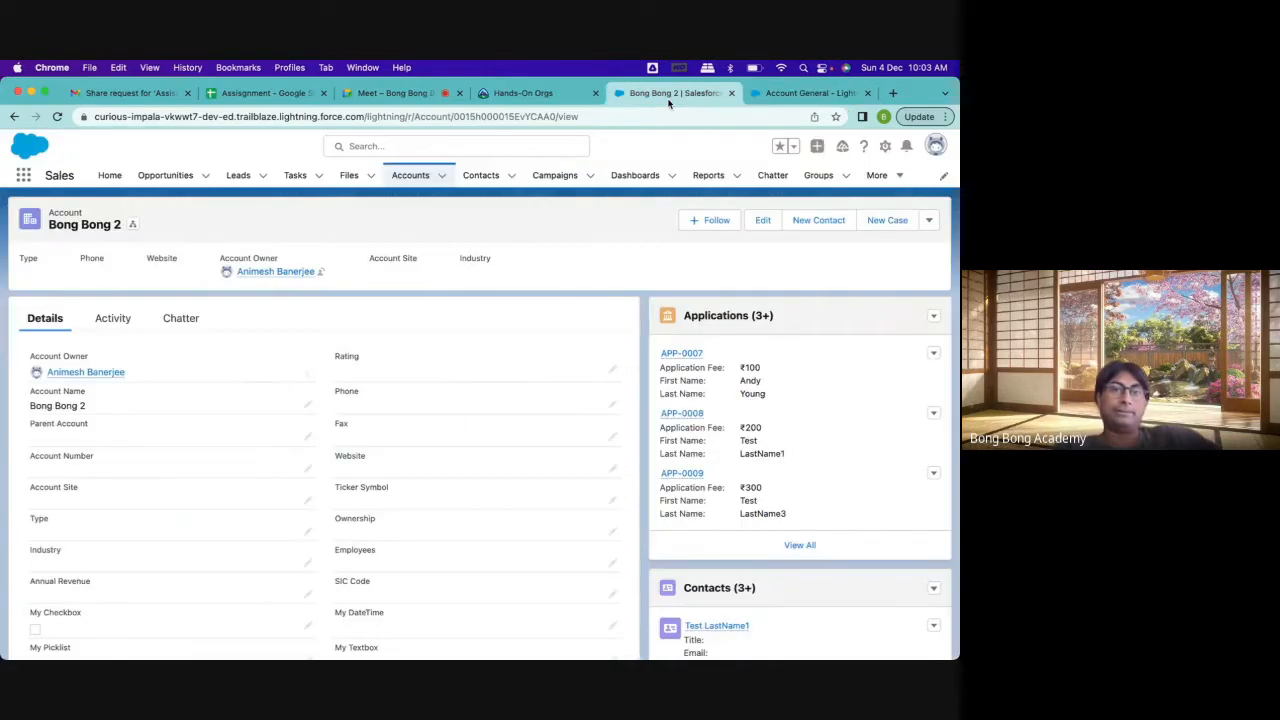
left_click(58, 116)
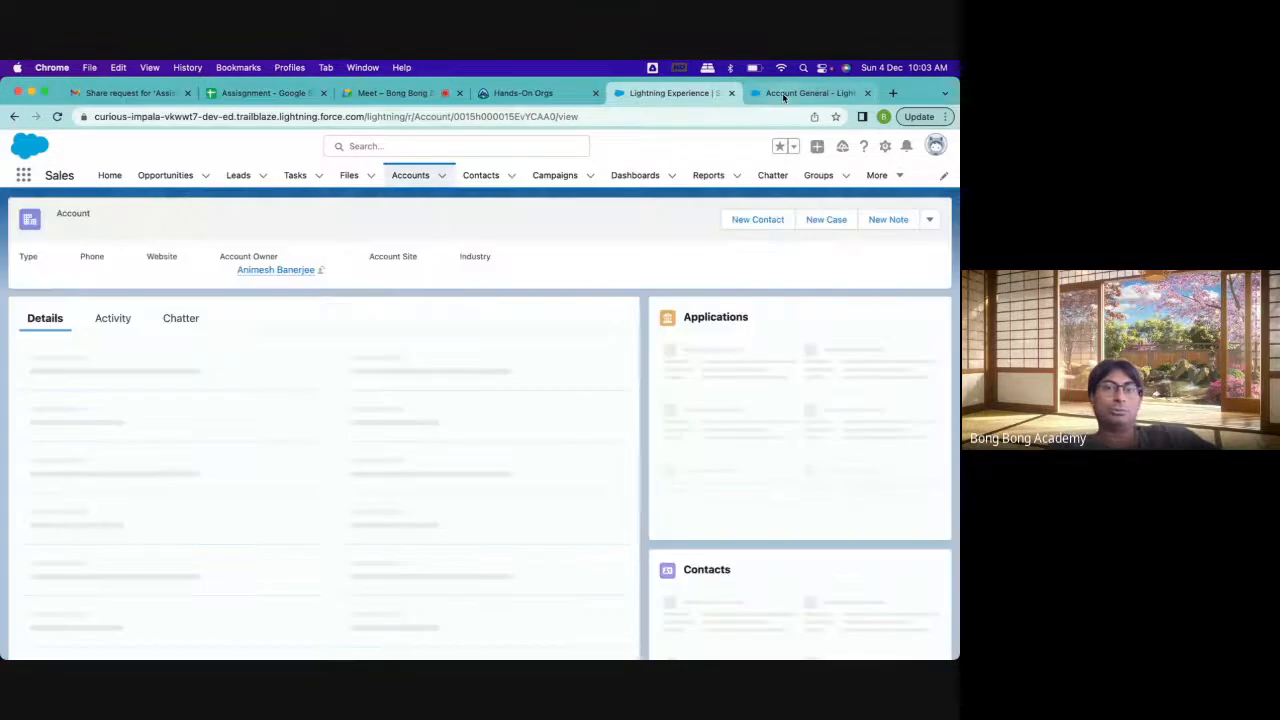
Return to Account's Lightning Record Pages in Object Manager and reopen the Account General page for editing
left_click(780, 93)
left_click(17, 149)
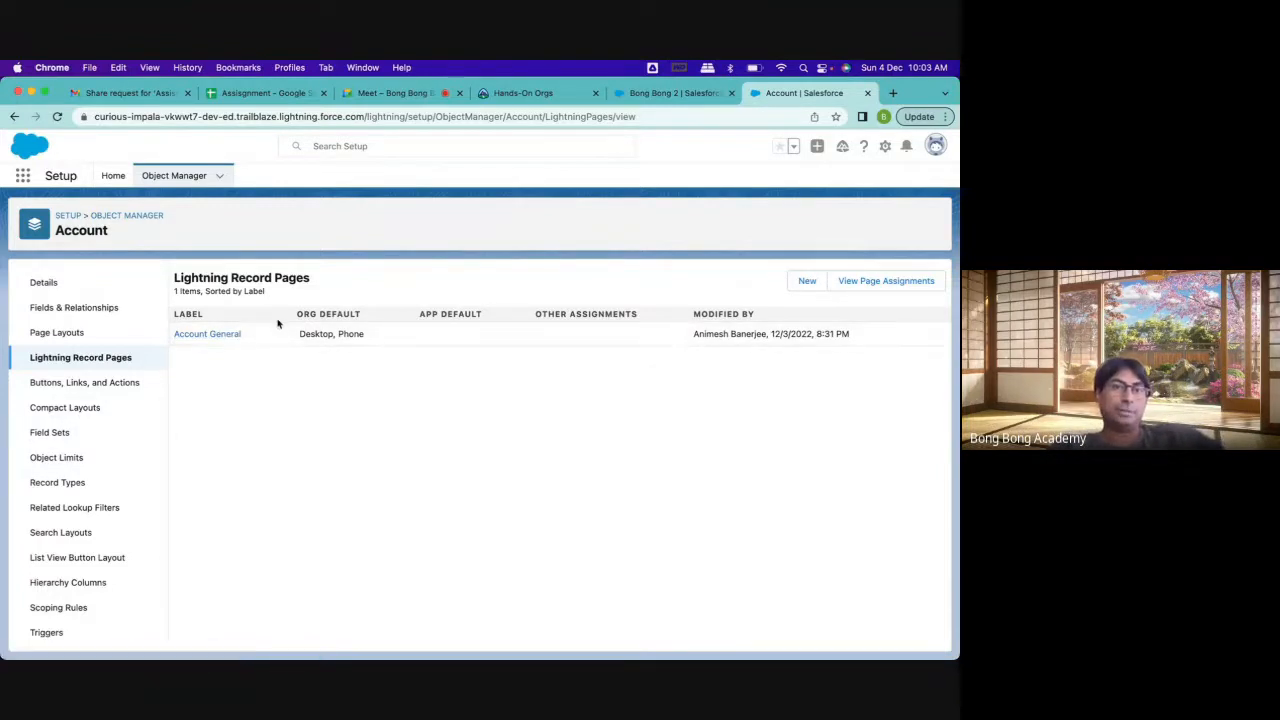
left_click(228, 336)
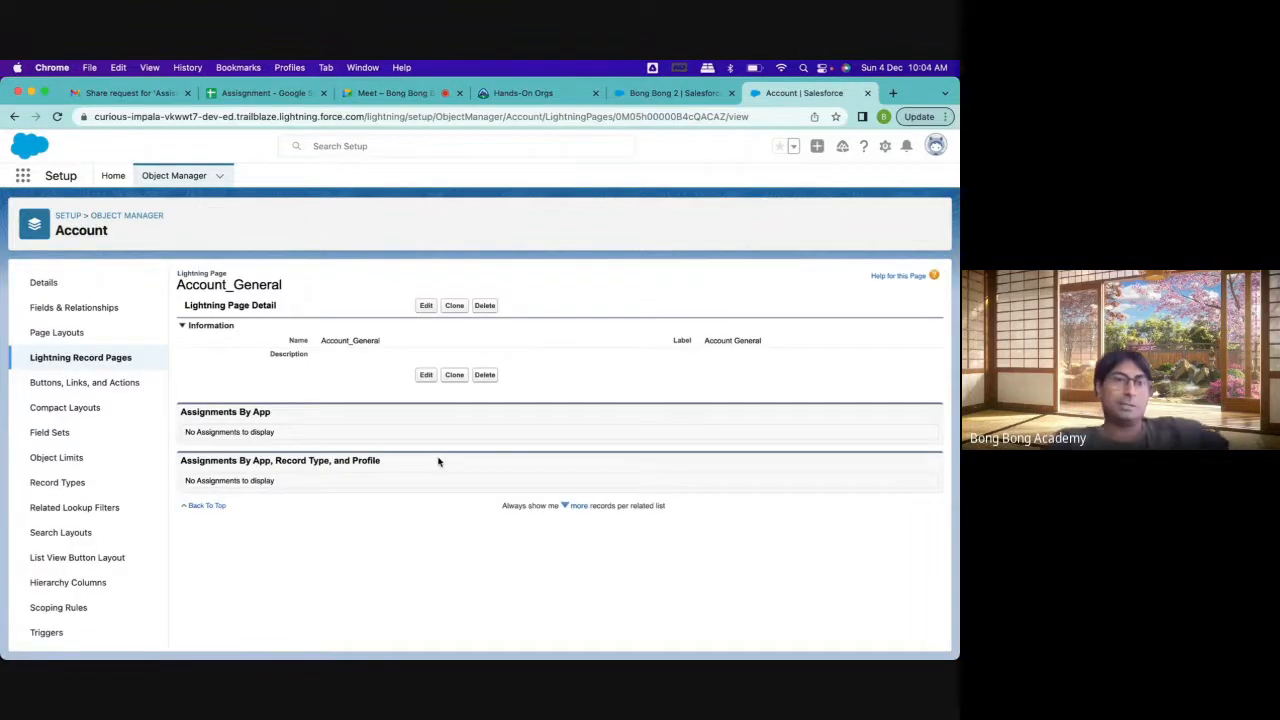
left_click(426, 305)
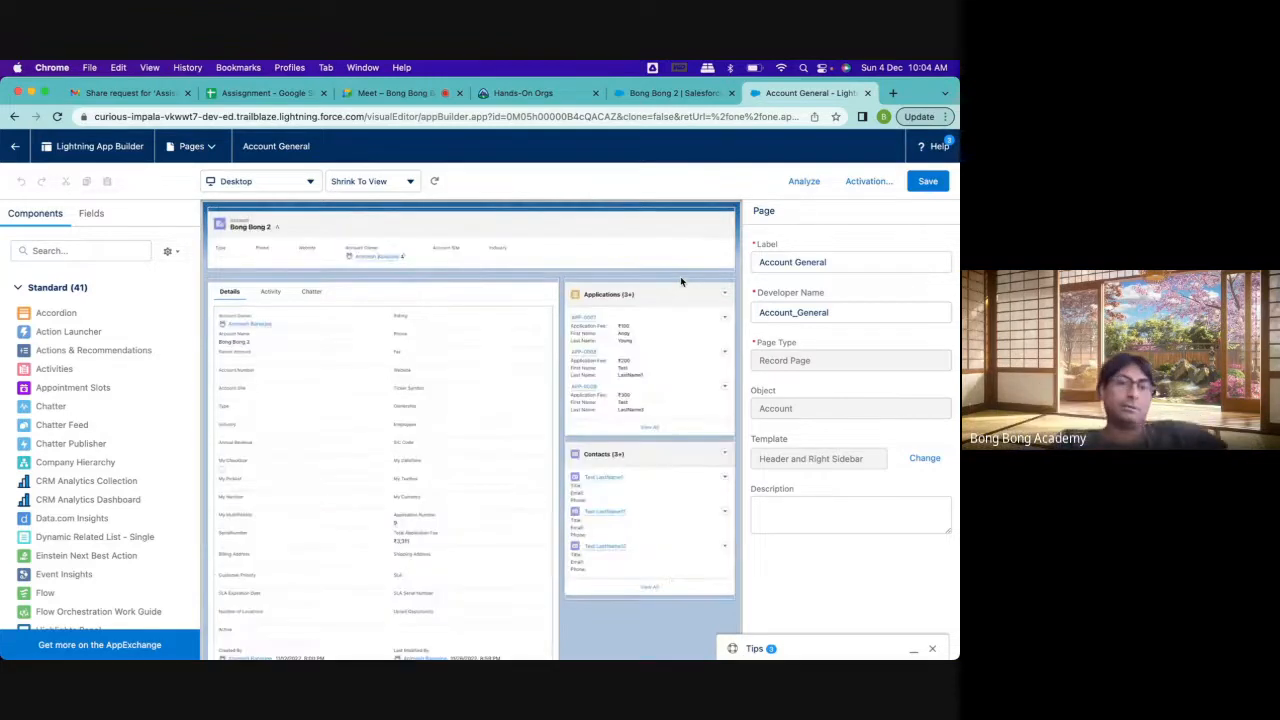
Upgrade the Record Detail component on the Details tab to Dynamic Forms, using Account Layout as the source
scroll(345, 405, "down", 2)
left_click(345, 405)
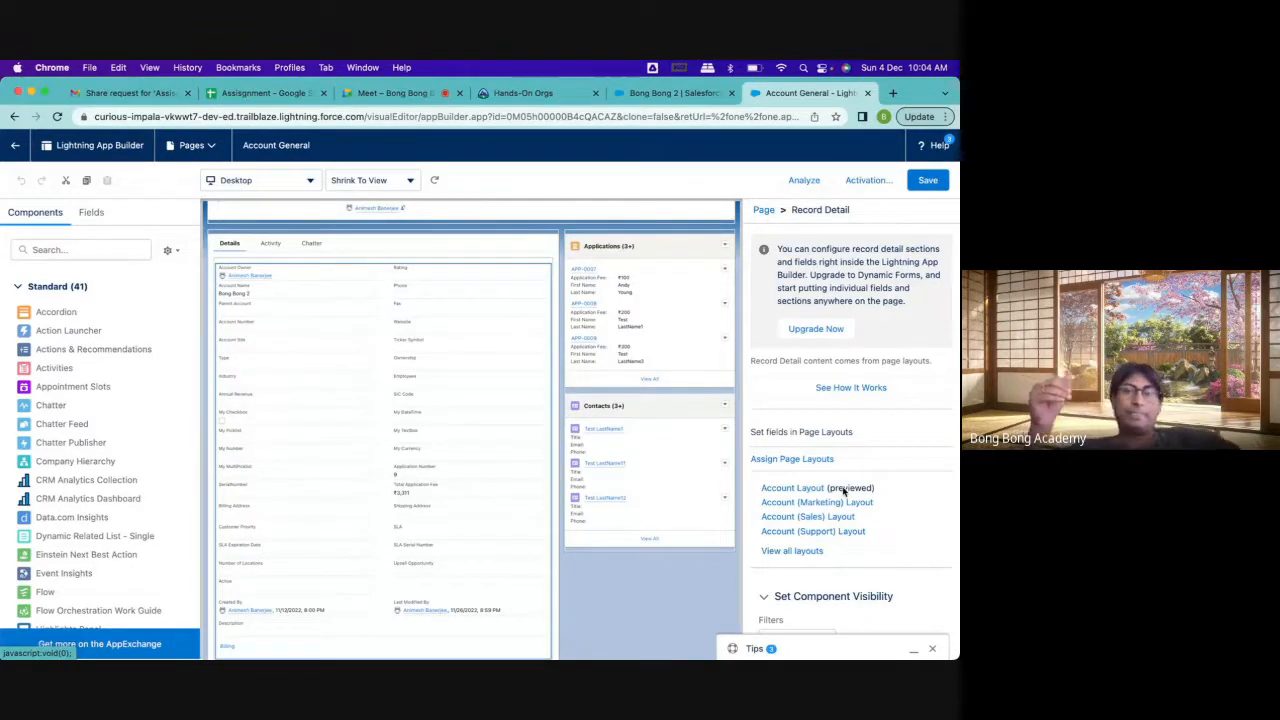
left_click(820, 334)
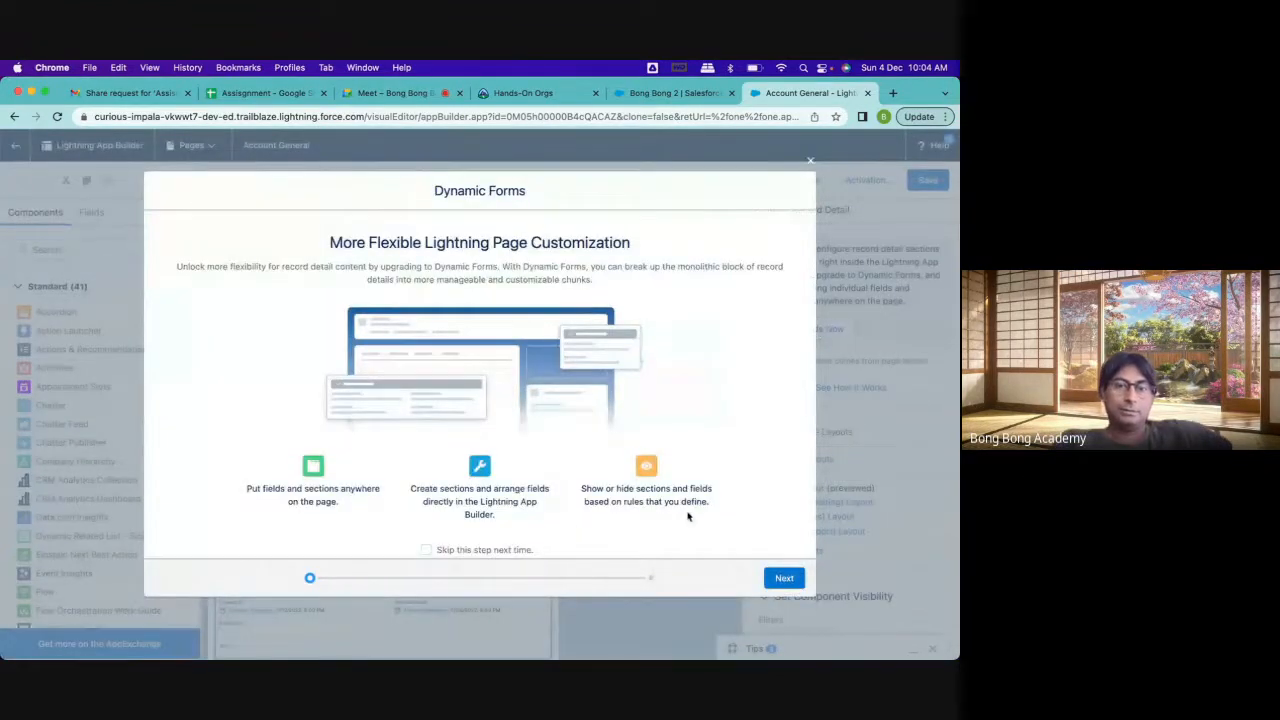
left_click(786, 578)
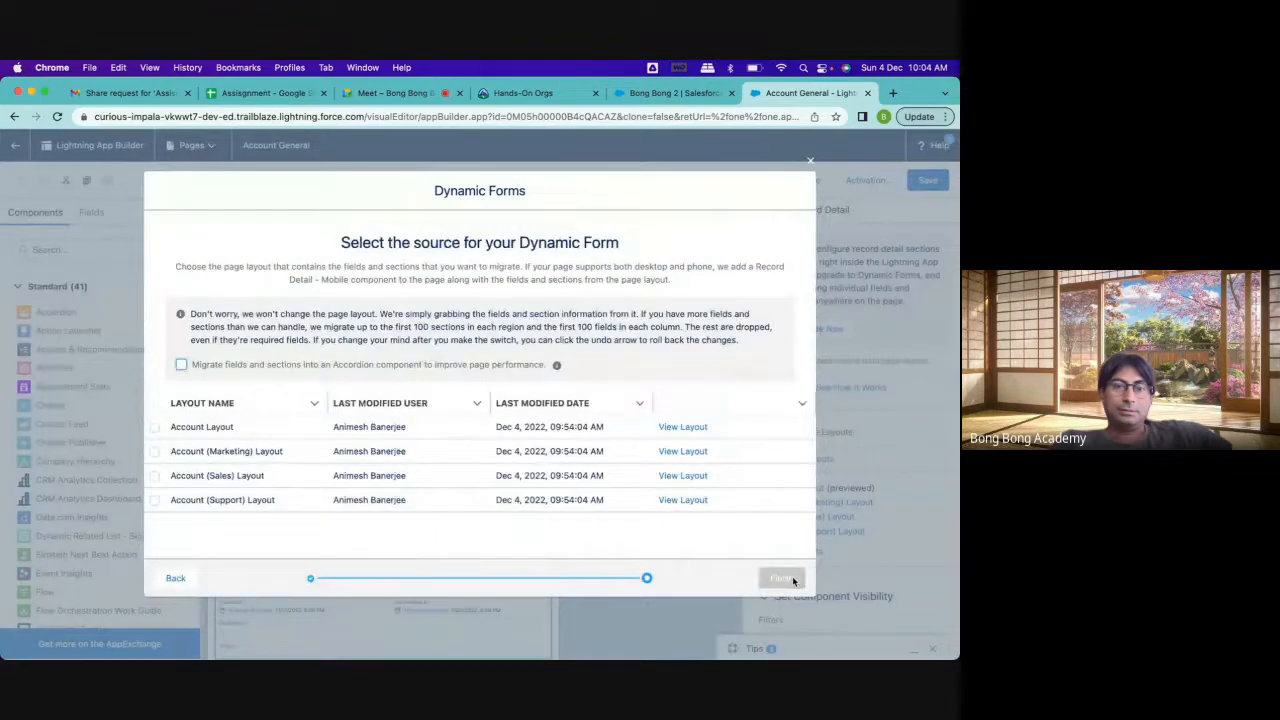
left_click(176, 432)
left_click(155, 427)
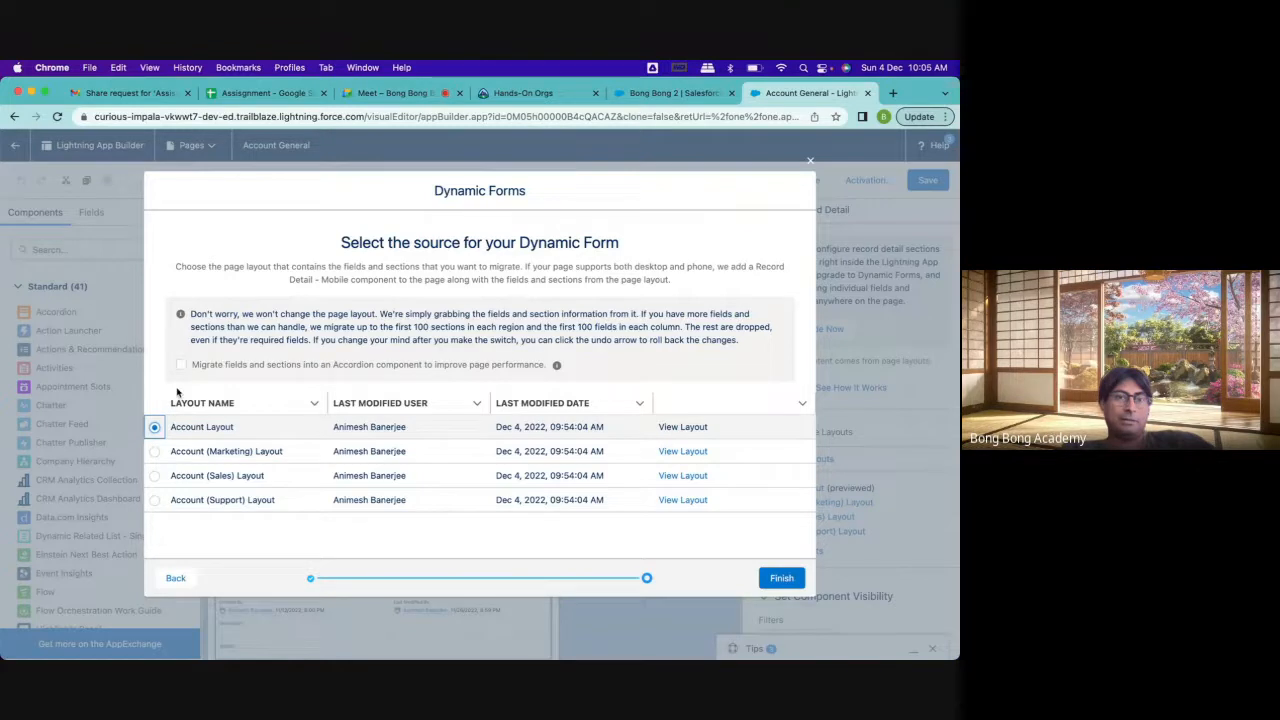
left_click(788, 580)
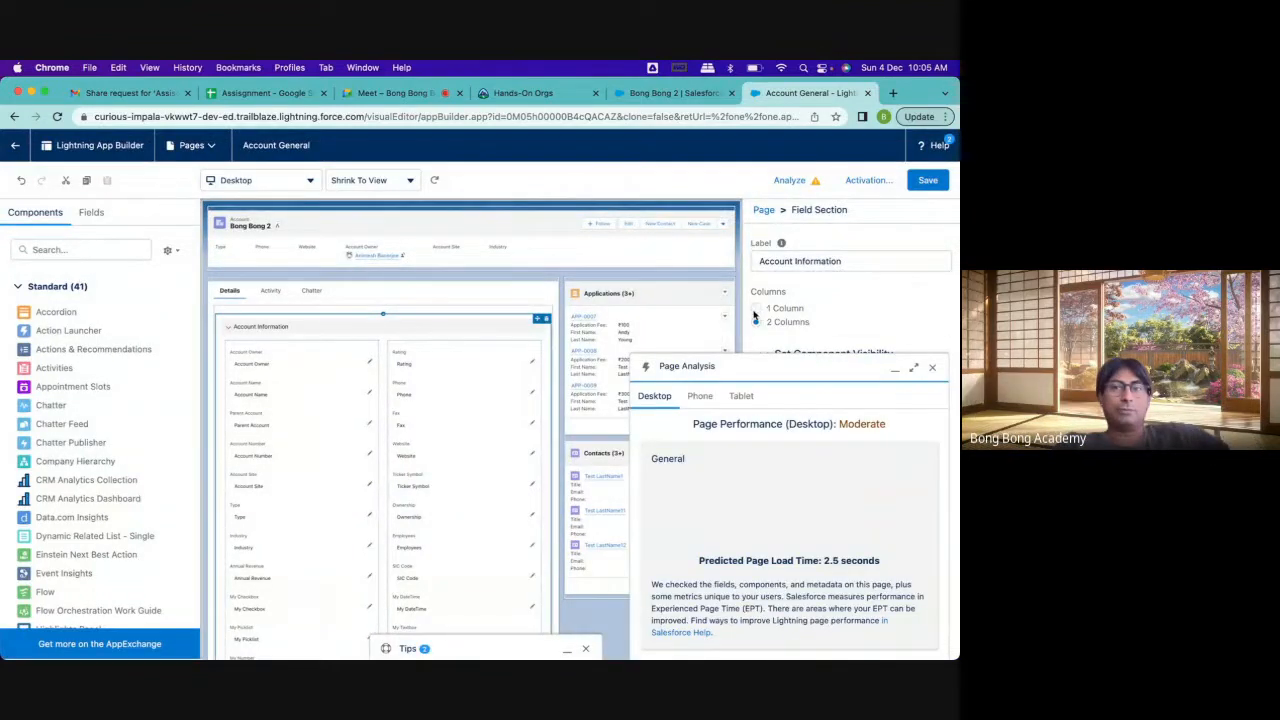
Switch the Account Information section to 1 column and back to 2 columns, close the page analysis, and review the migrated sections
left_click(756, 309)
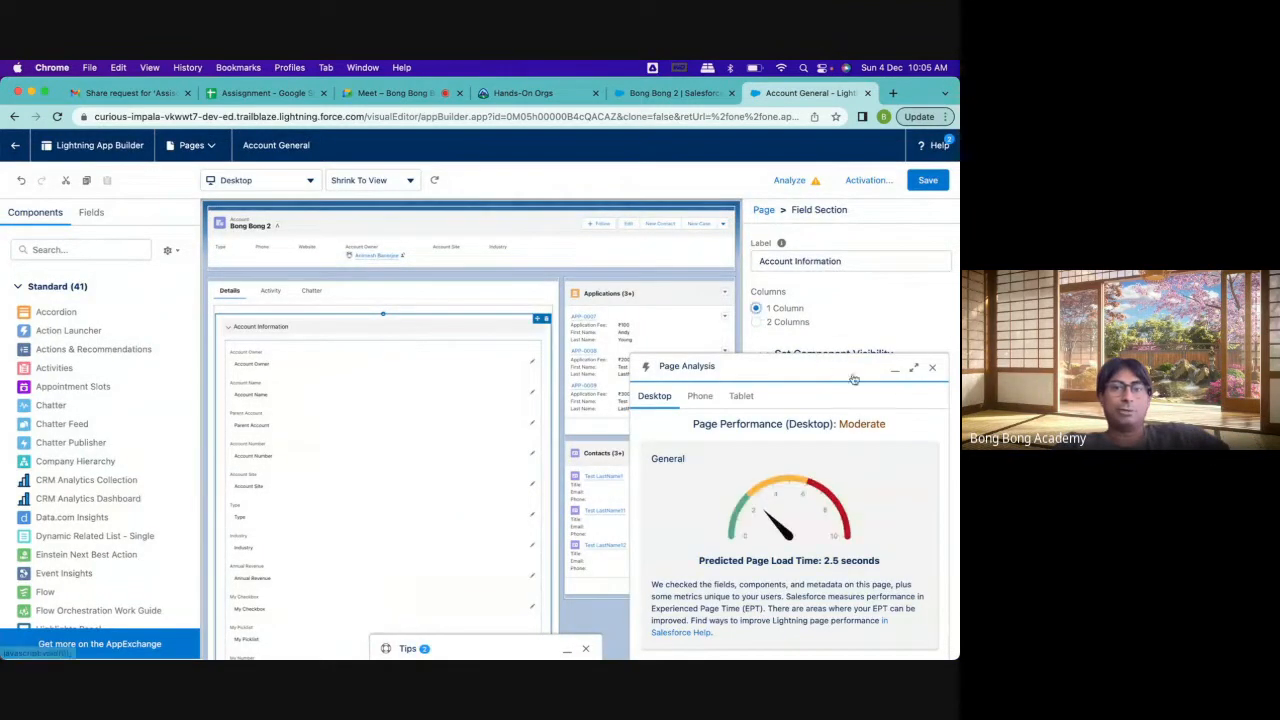
left_click(932, 369)
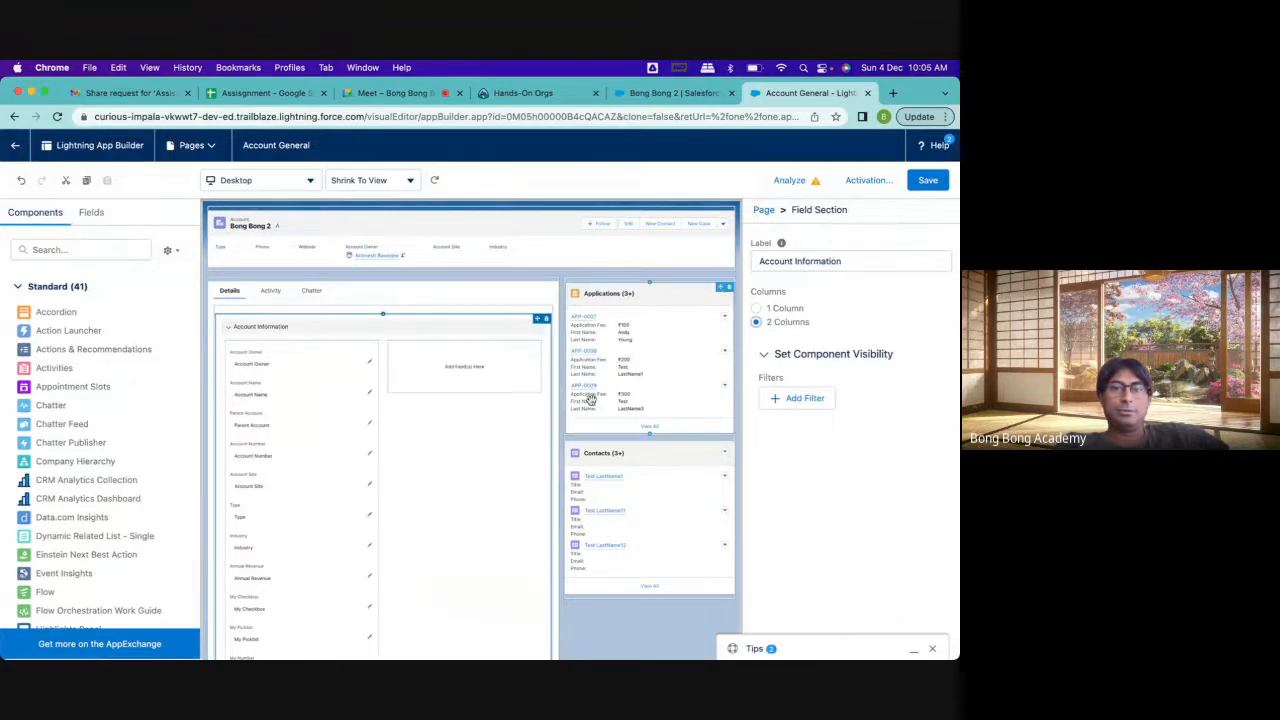
scroll(502, 433, "down", 5)
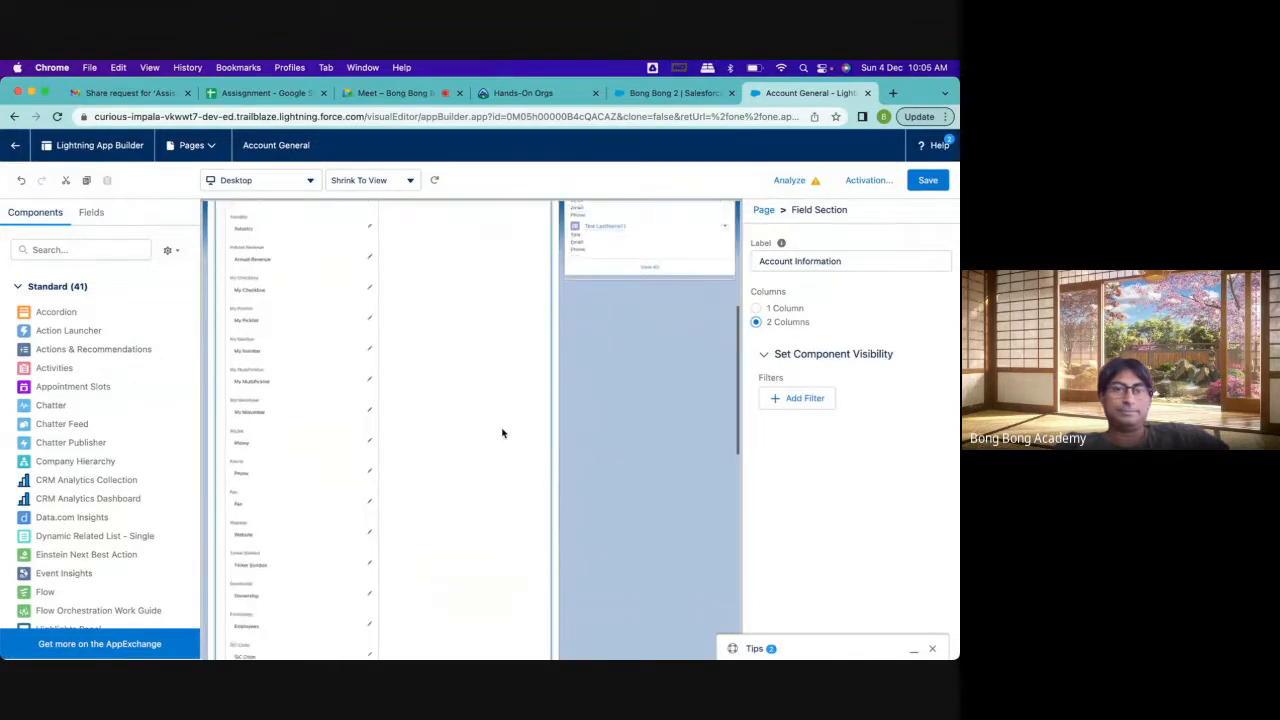
scroll(502, 433, "down", 8)
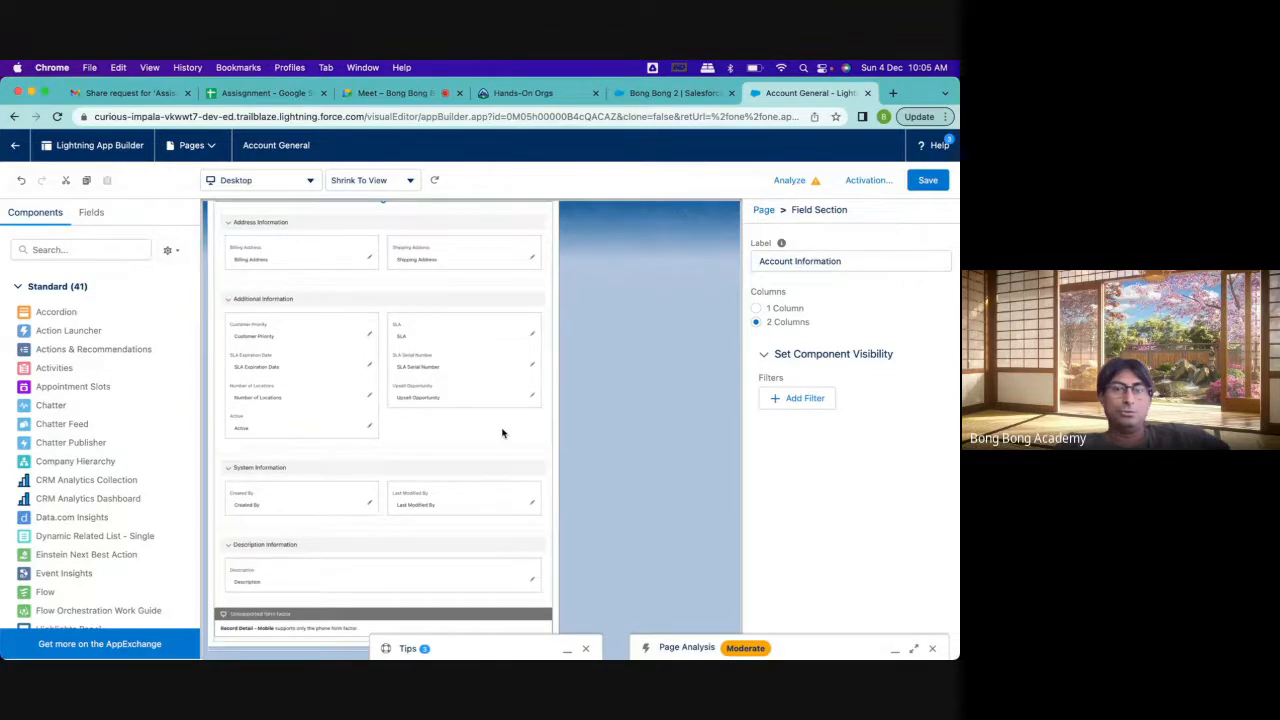
scroll(502, 433, "up", 12)
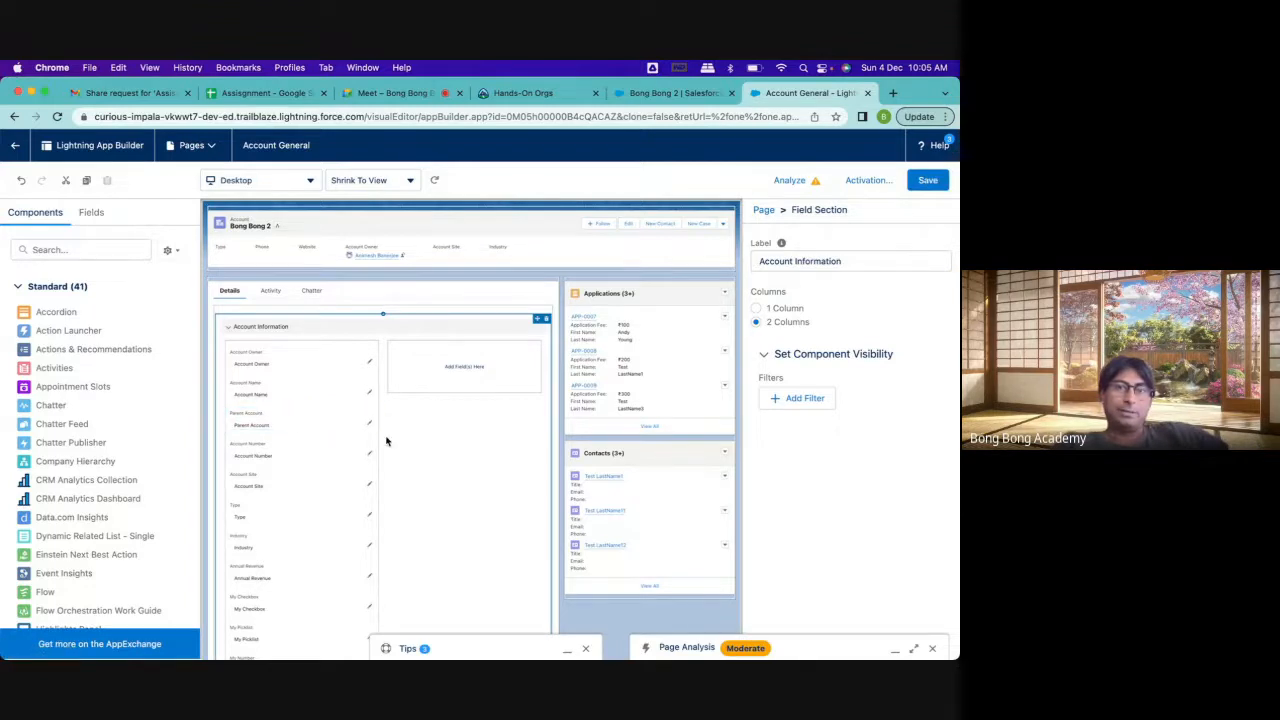
Move Account Name, Account Number, Account Site and Industry into the second column of the Account Information section
left_click_drag(250, 395, 448, 372)
left_click_drag(252, 427, 450, 405)
left_click_drag(267, 465, 448, 428)
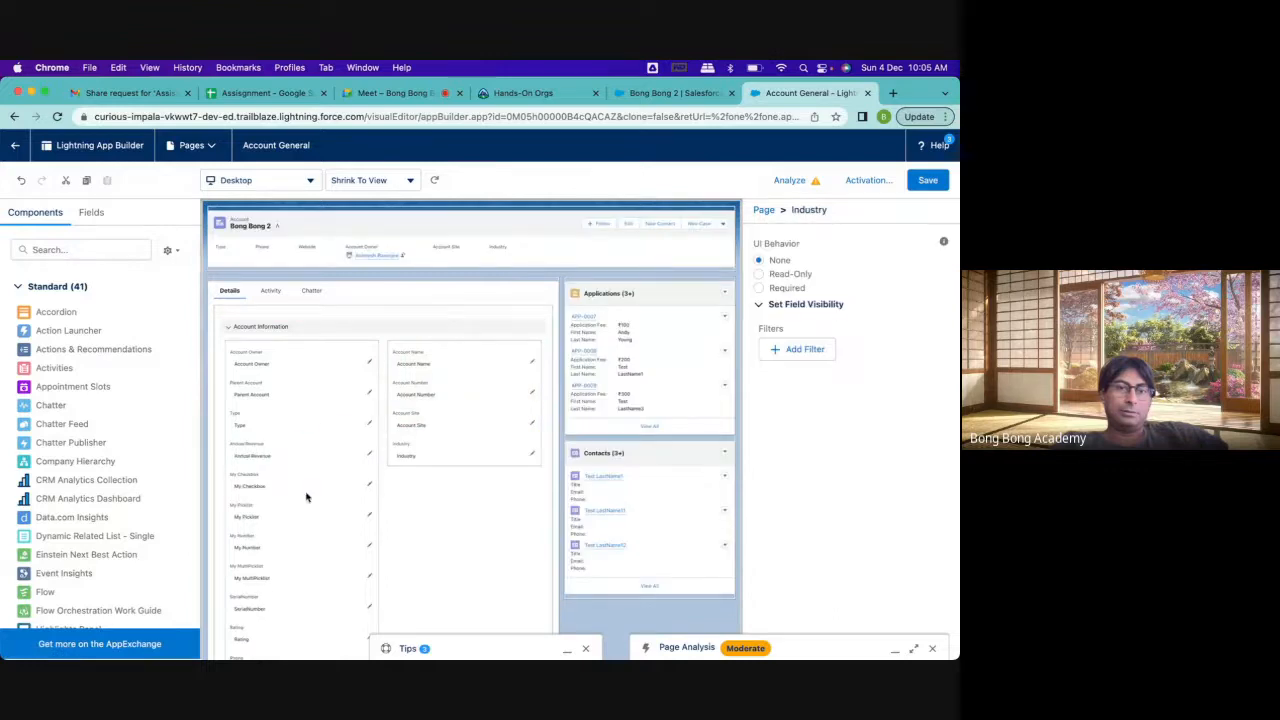
Move My Checkbox, My MultiPicklist, Rating and Fax into the second column of Account Information, closing the Tips window along the way
left_click_drag(305, 492, 451, 457)
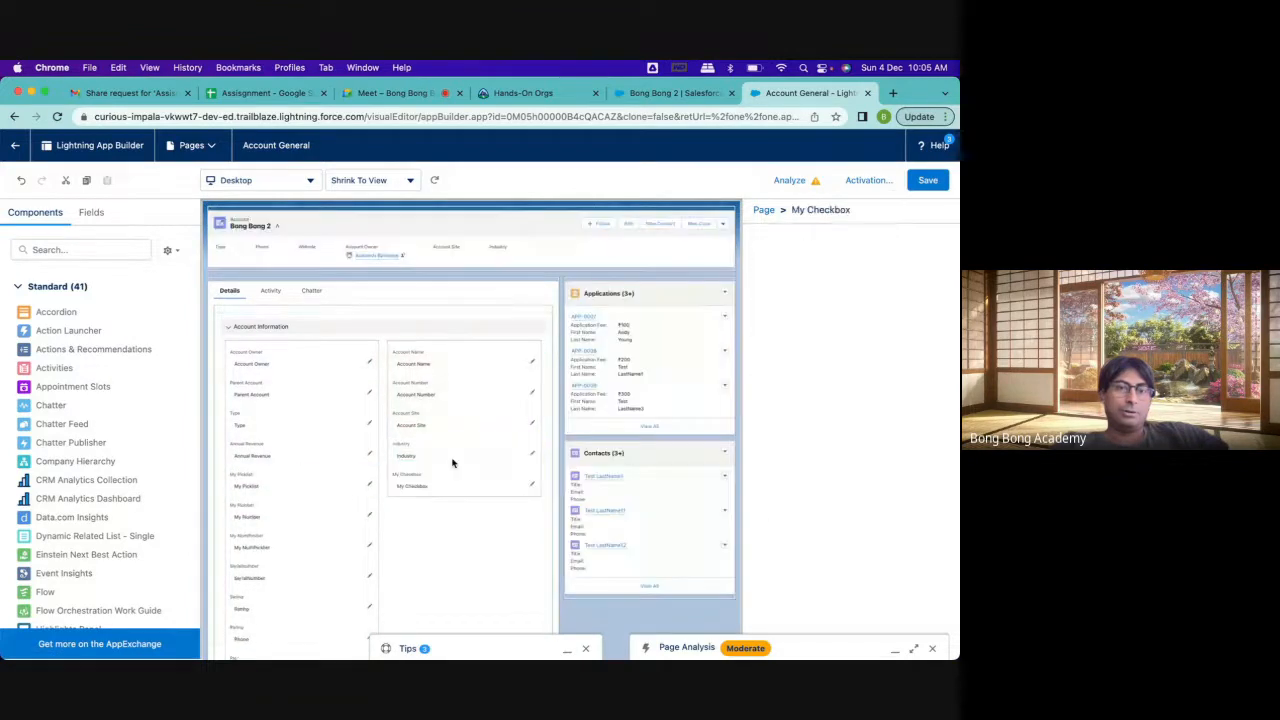
scroll(287, 502, "down", 1)
left_click_drag(274, 495, 440, 450)
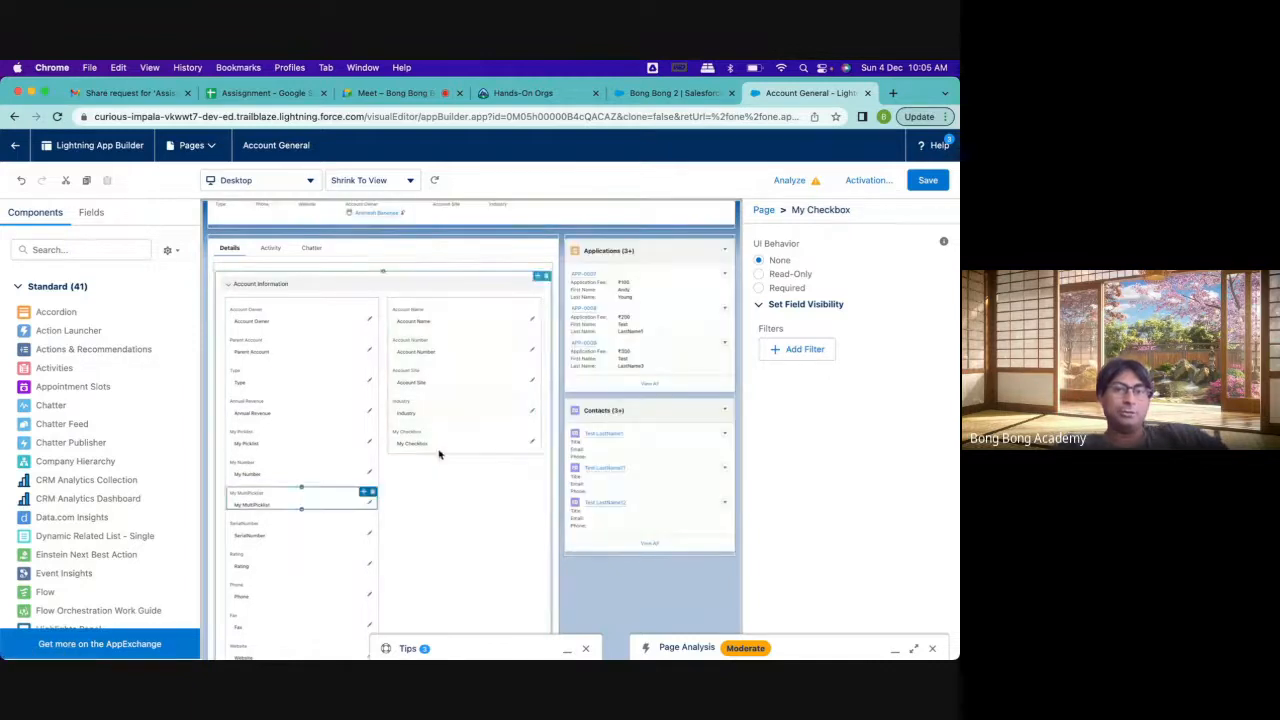
scroll(271, 495, "down", 1)
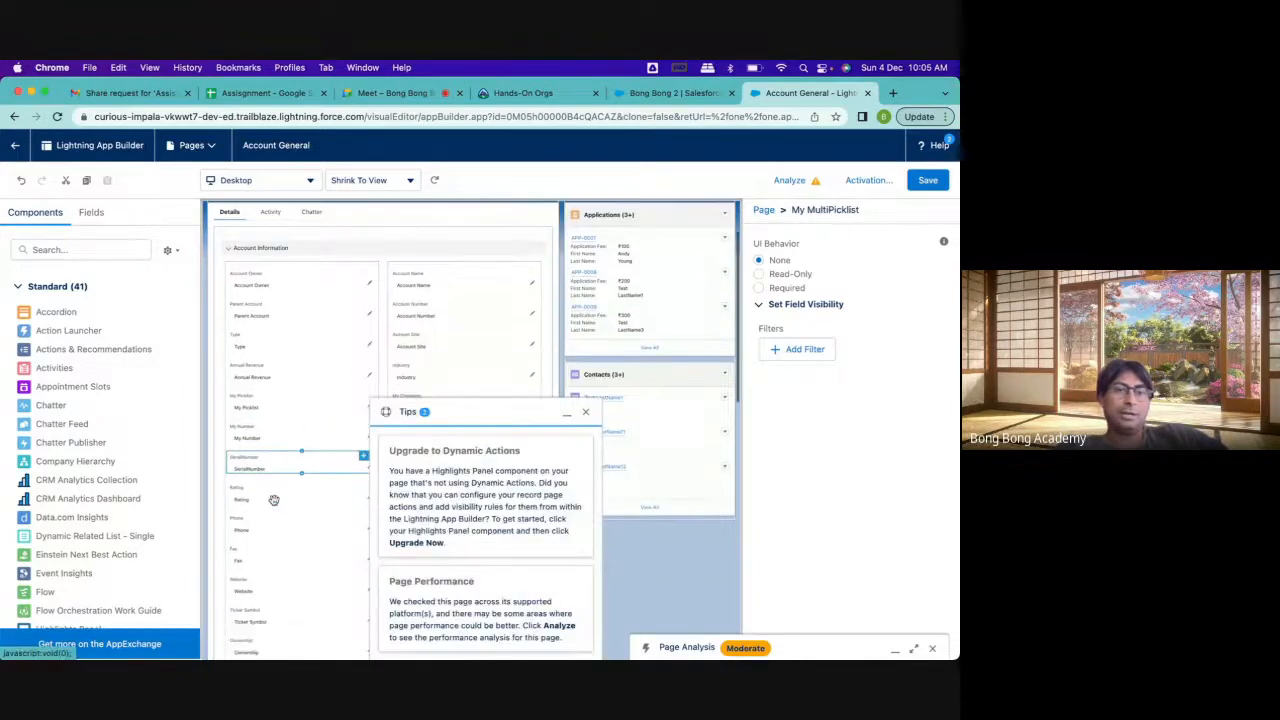
left_click(585, 412)
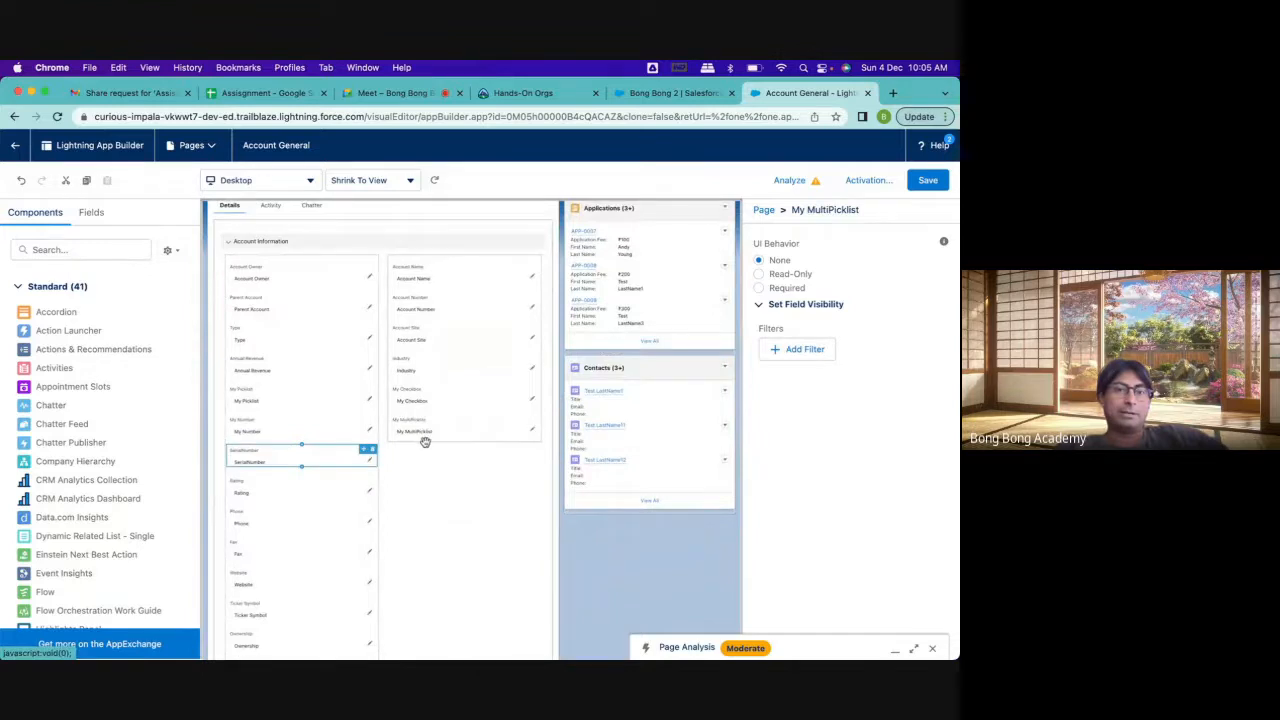
left_click_drag(250, 490, 422, 437)
left_click_drag(251, 520, 447, 466)
Move Ticker Symbol, Employees, My Textbox, My Currency and Application Number into the second column of the Account Information section
scroll(266, 500, "down", 1)
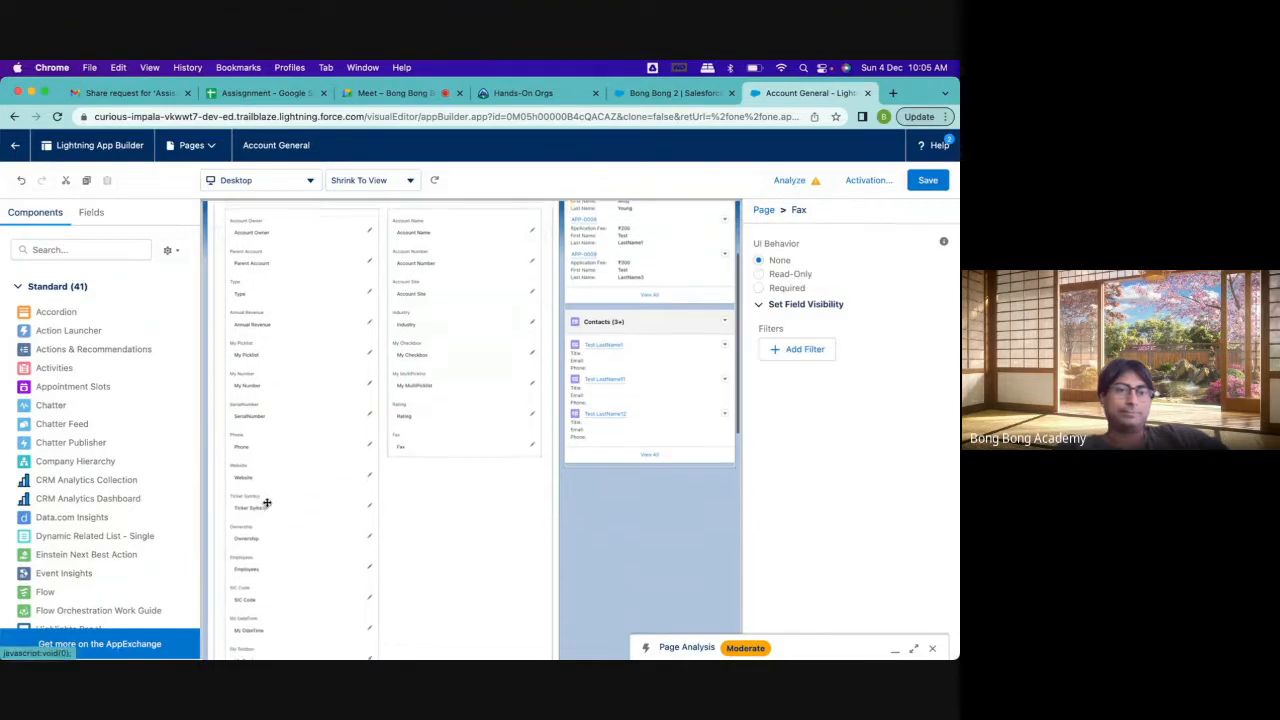
left_click_drag(268, 502, 426, 460)
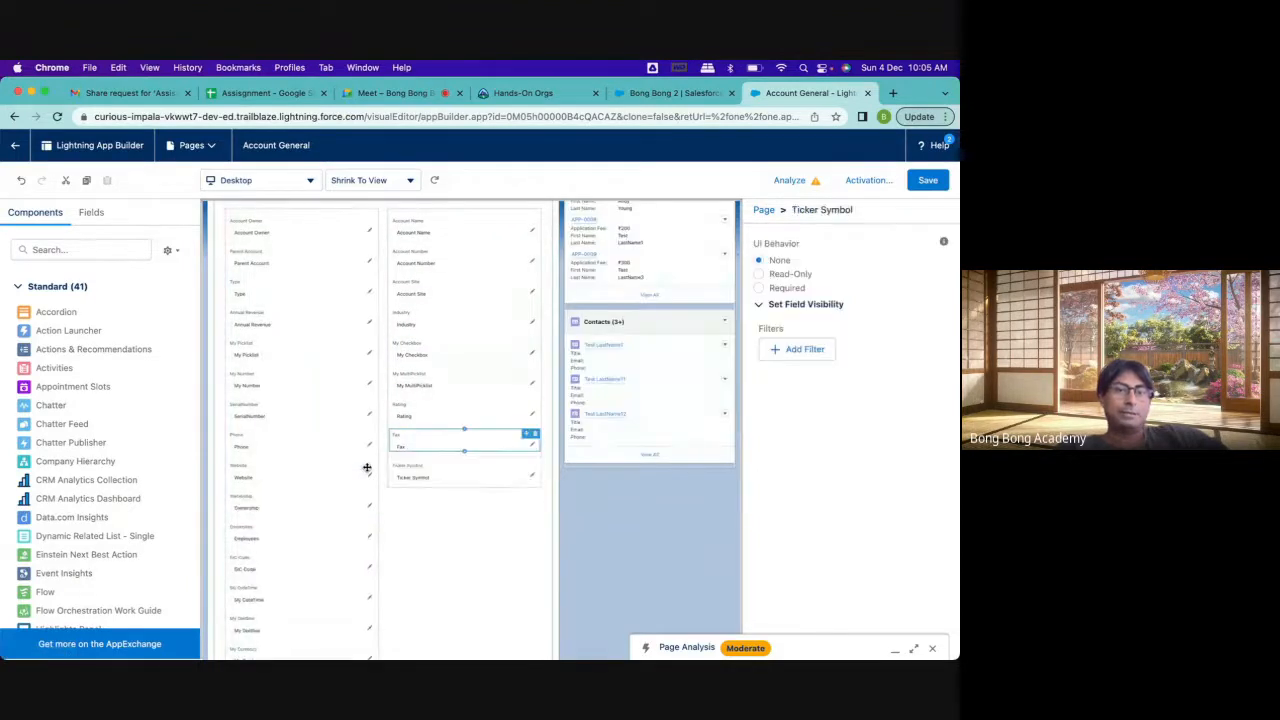
scroll(266, 505, "down", 1)
left_click_drag(268, 474, 430, 445)
scroll(300, 485, "down", 1)
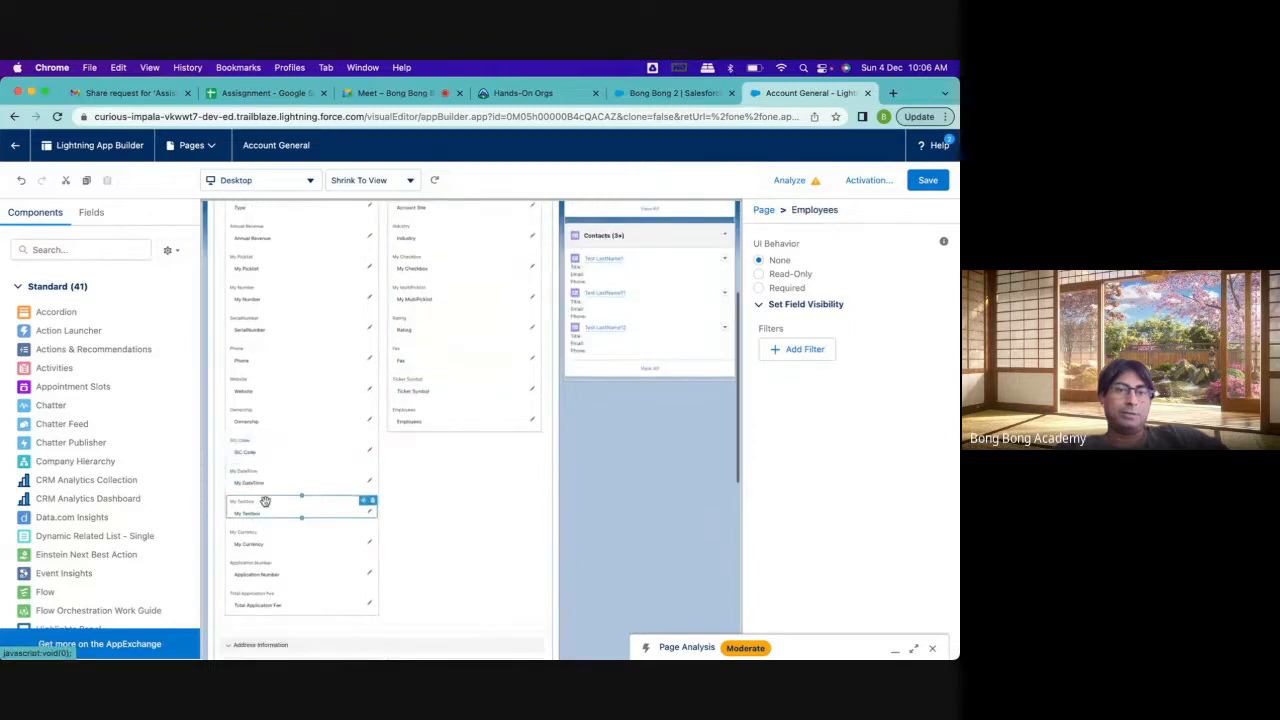
left_click_drag(266, 503, 448, 429)
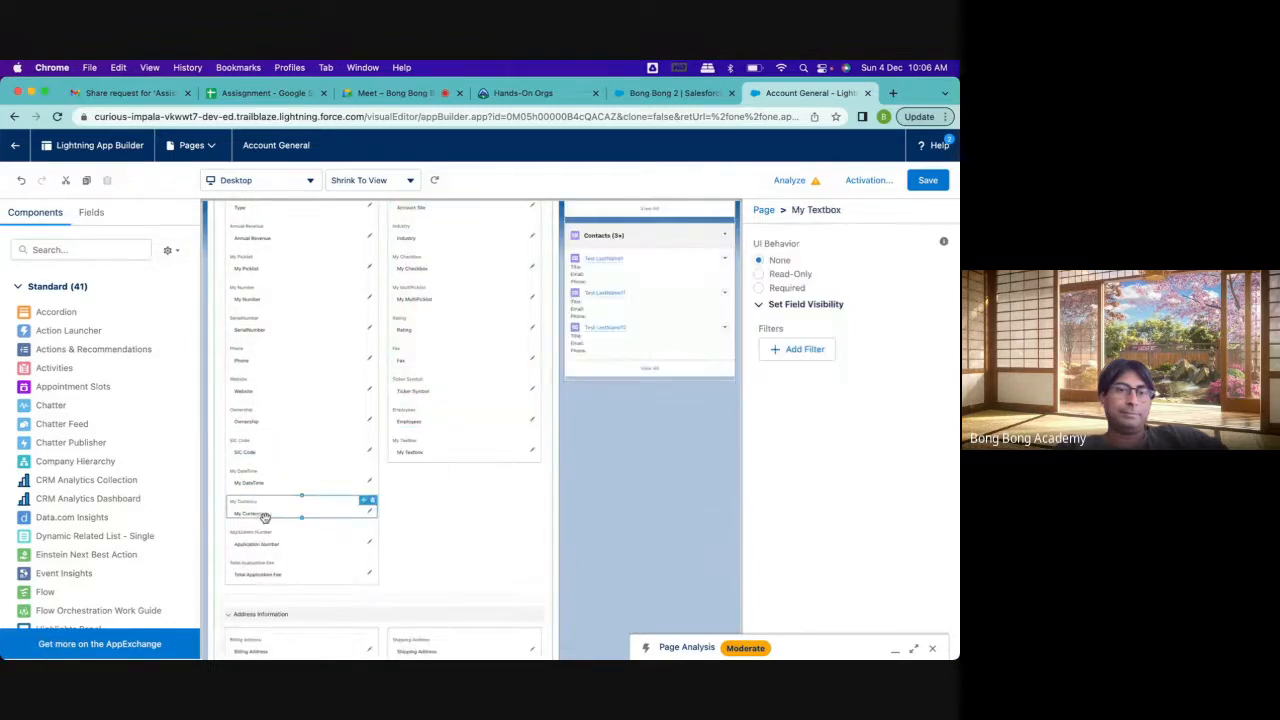
left_click_drag(263, 514, 440, 478)
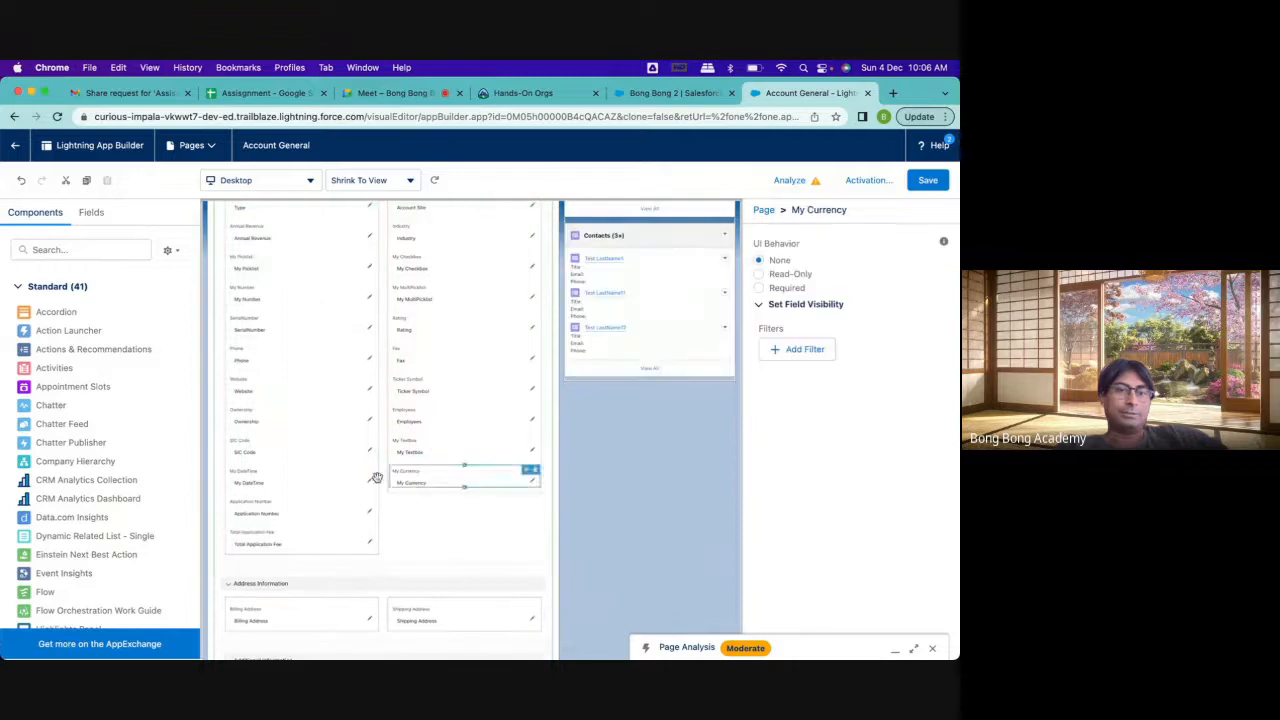
left_click_drag(270, 516, 430, 479)
Review the rearranged detail sections from Account Information to Description Information, and inspect the Applications related list's properties
scroll(426, 459, "up", 5)
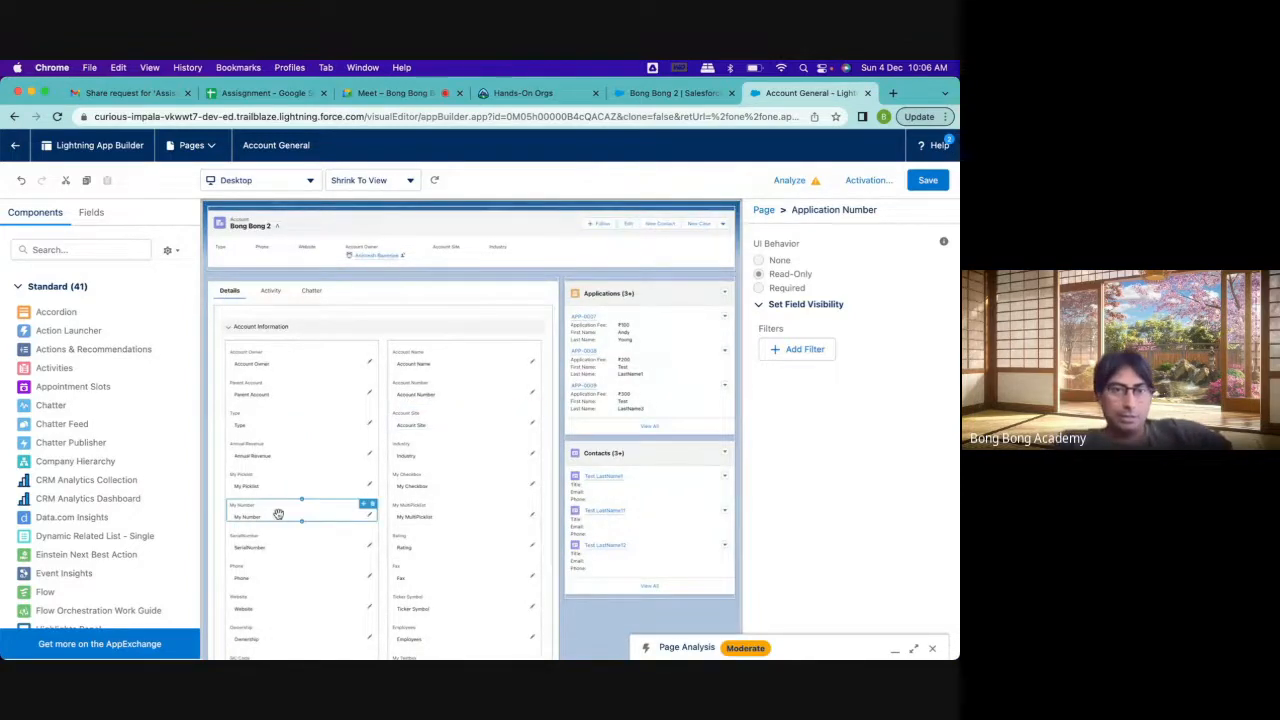
scroll(278, 515, "down", 1)
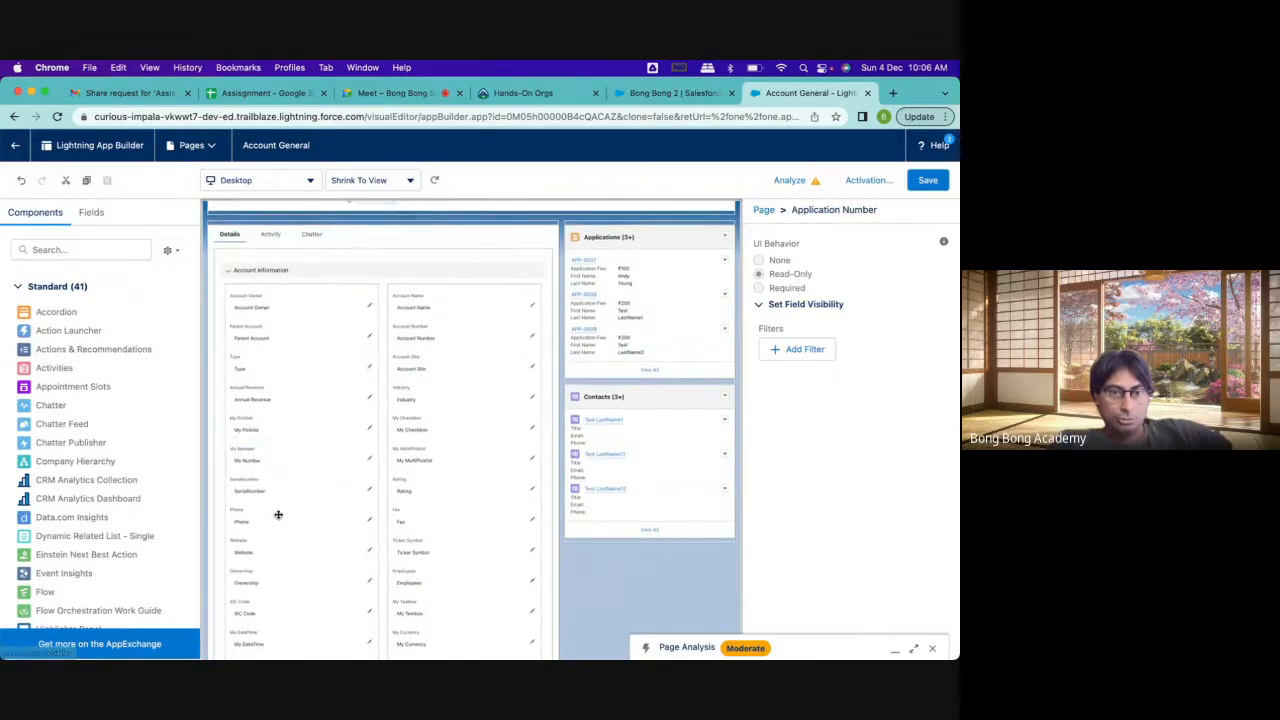
scroll(278, 515, "down", 4)
scroll(278, 515, "down", 4)
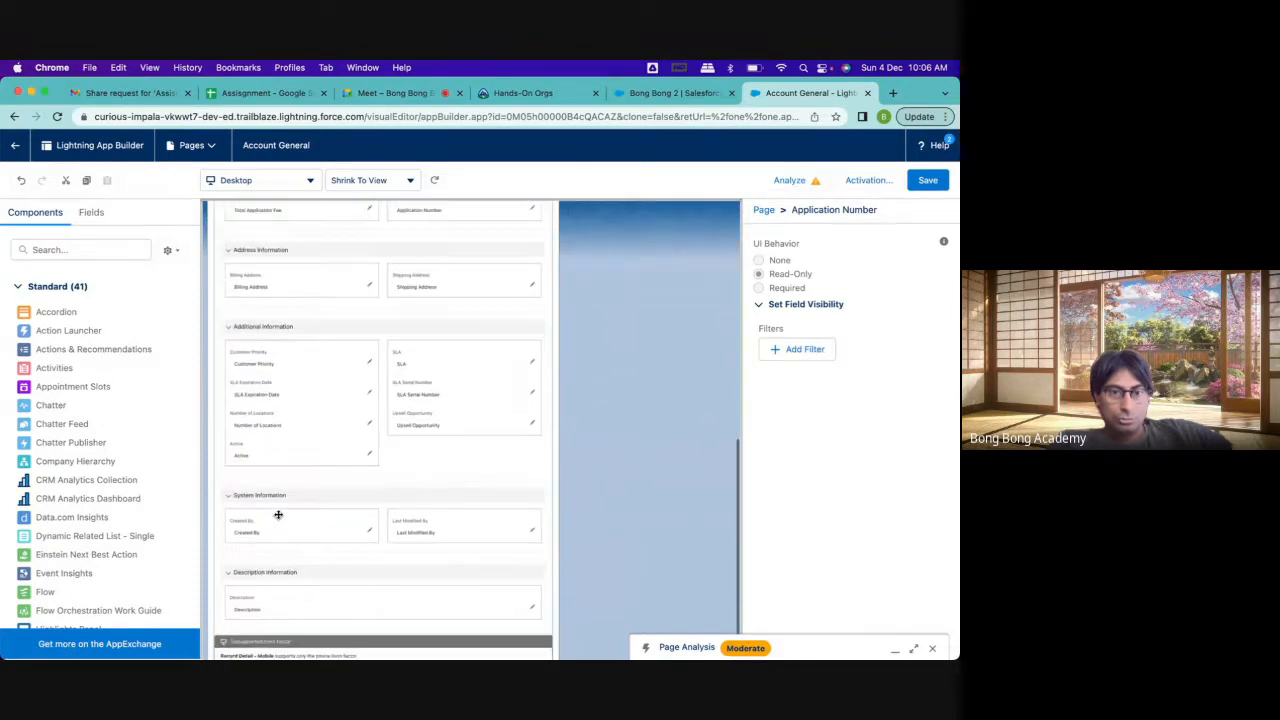
scroll(278, 515, "up", 10)
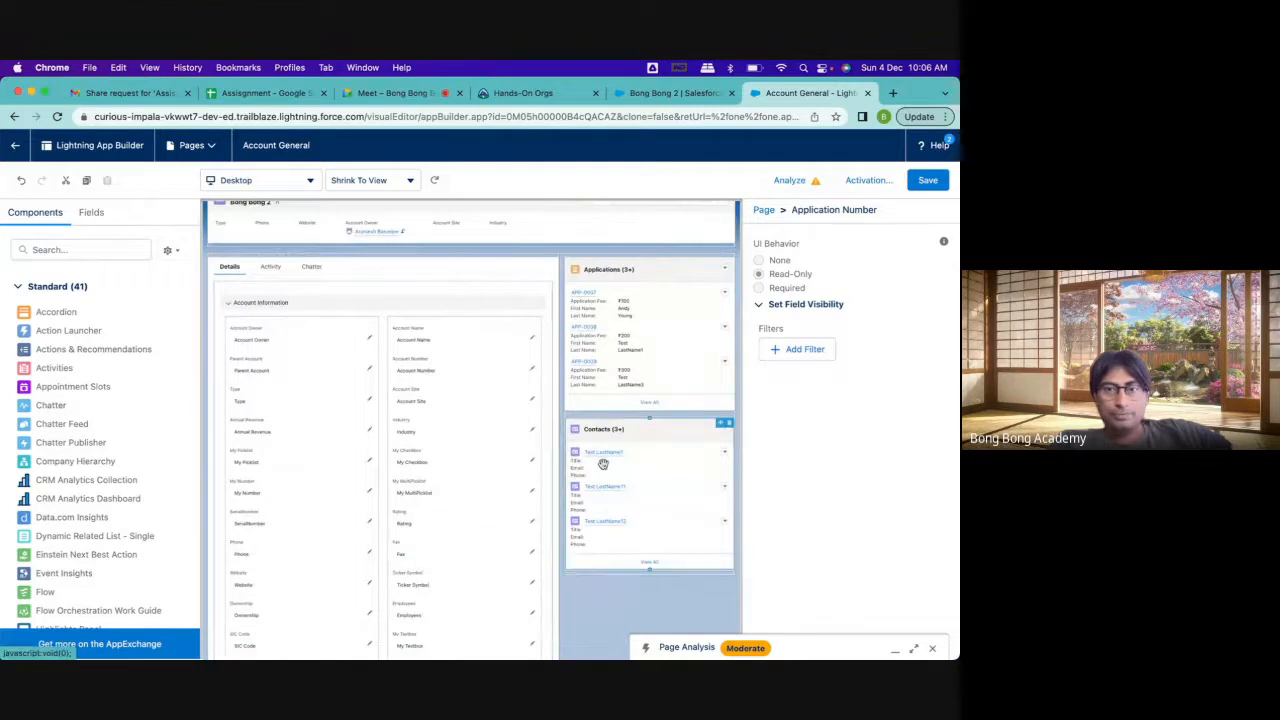
left_click(622, 272)
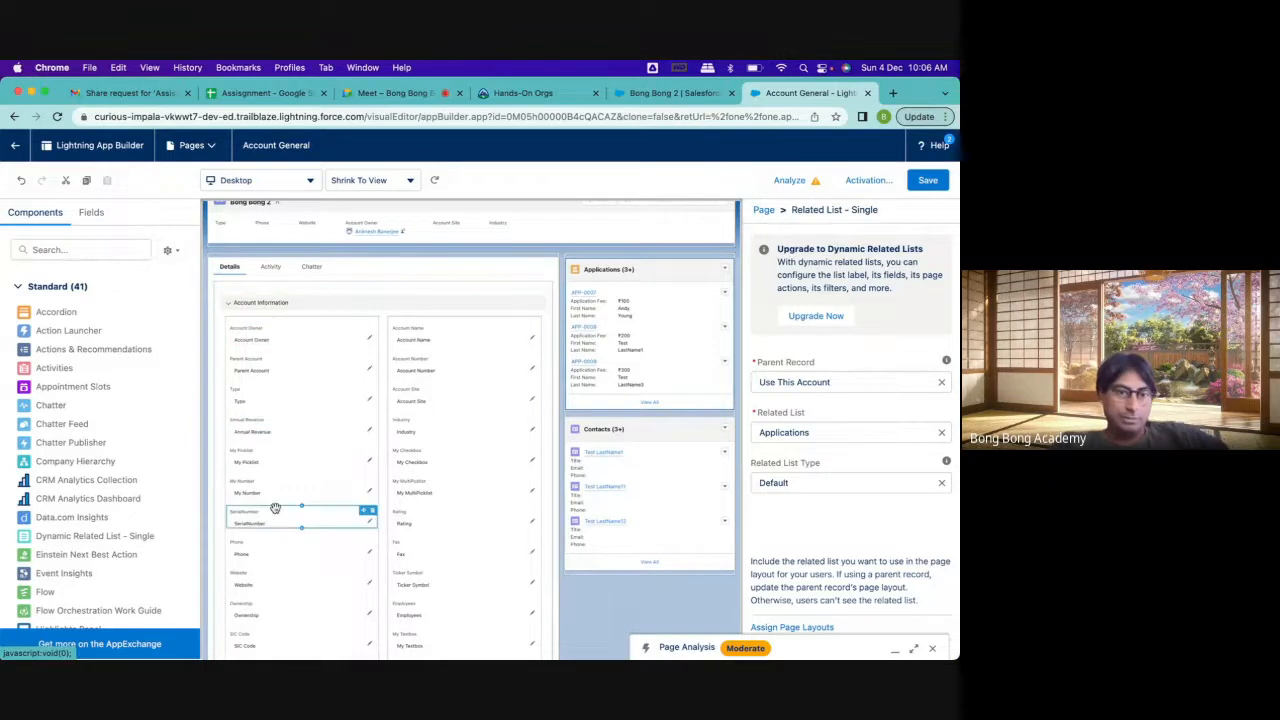
scroll(275, 508, "down", 3)
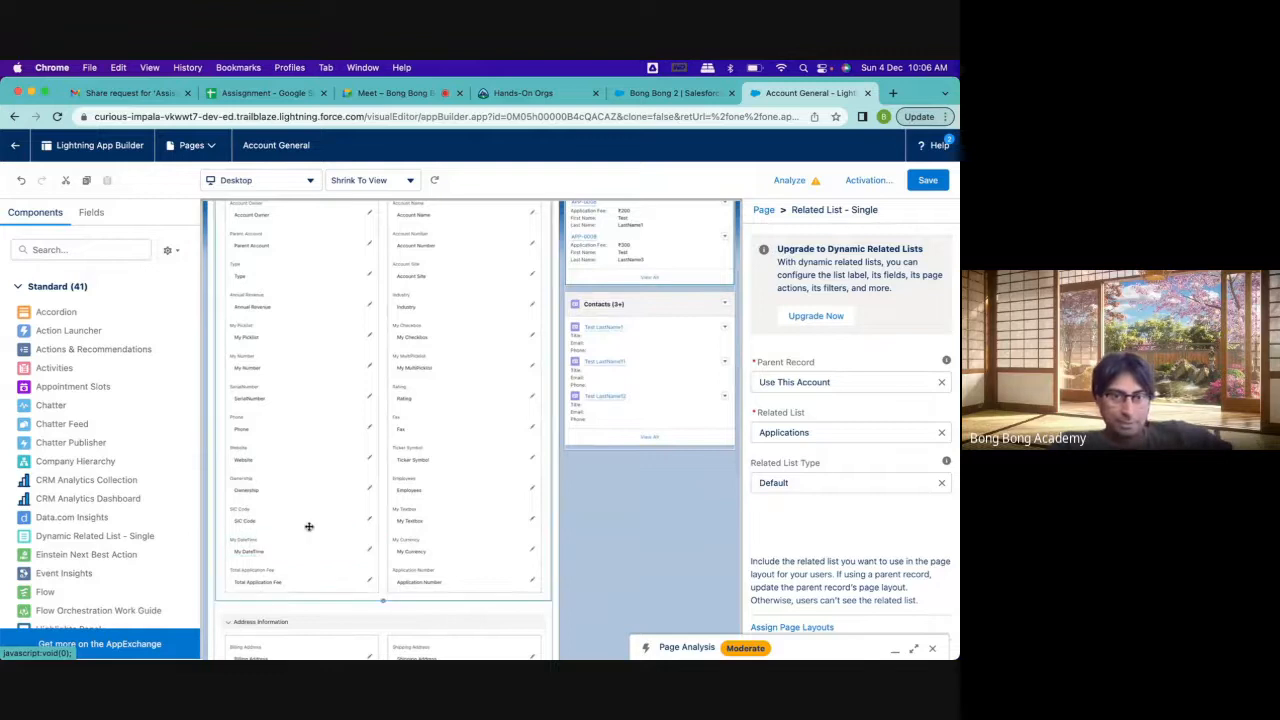
scroll(308, 526, "down", 1)
scroll(308, 526, "down", 2)
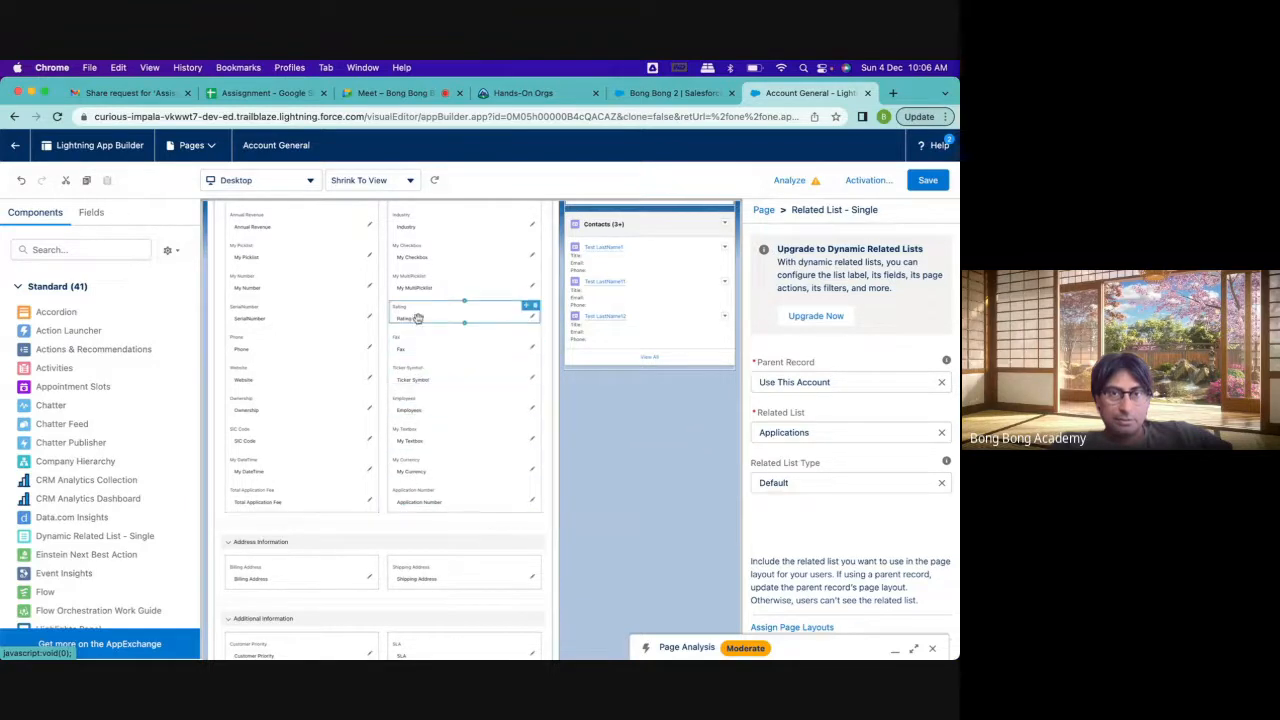
Inspect the UI behavior and visibility properties of the Industry and Account Number fields, and look over the lower sections
scroll(416, 310, "up", 1)
left_click(416, 253)
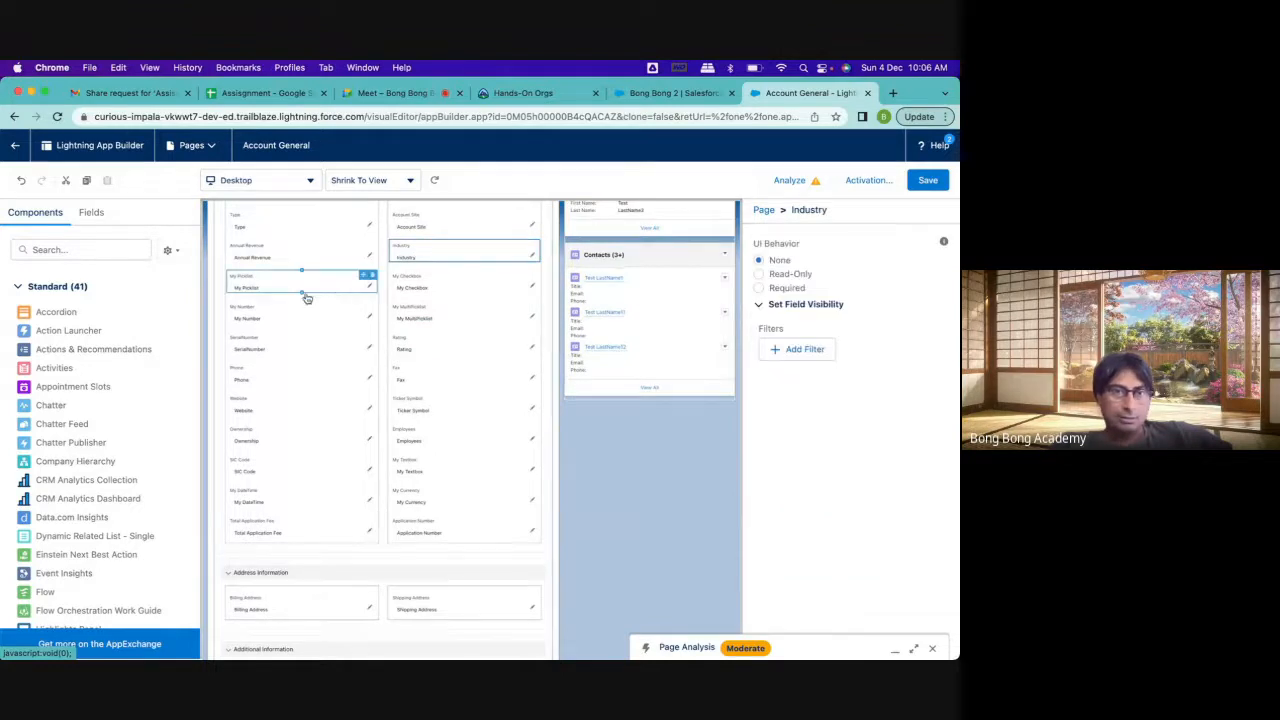
scroll(301, 300, "up", 2)
scroll(301, 310, "up", 1)
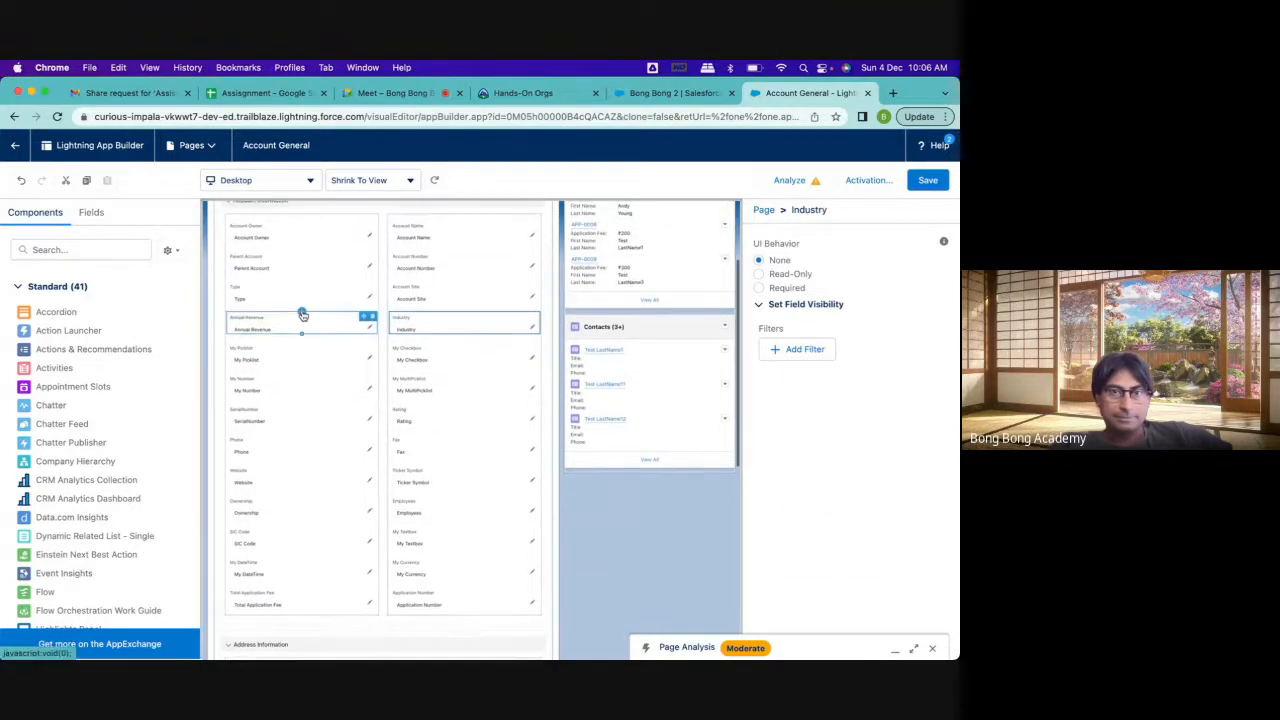
left_click(418, 276)
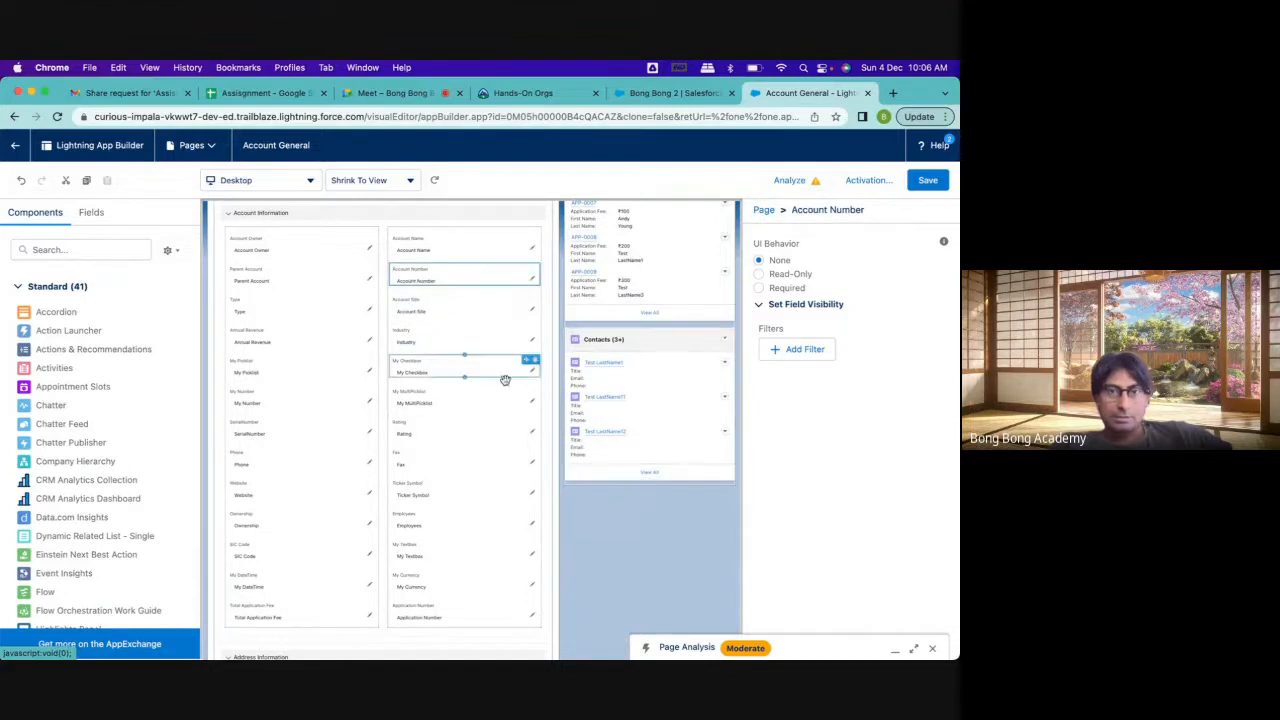
scroll(426, 440, "down", 8)
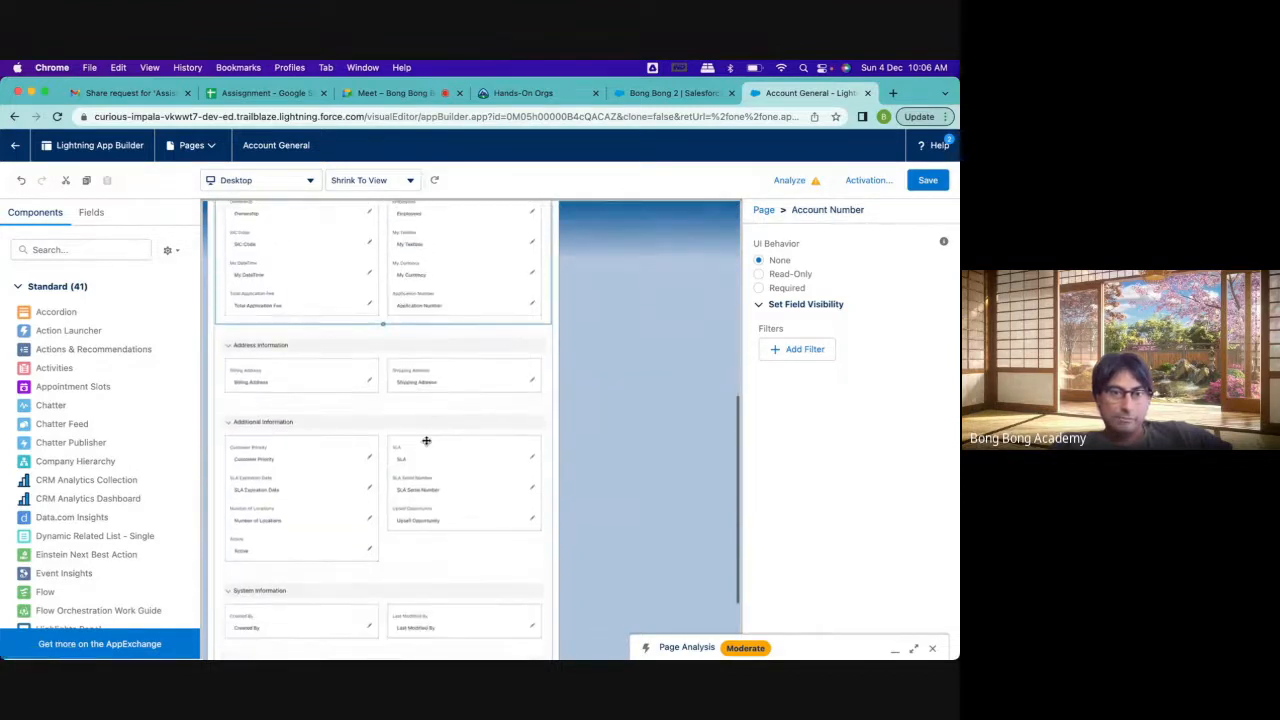
scroll(426, 440, "down", 1)
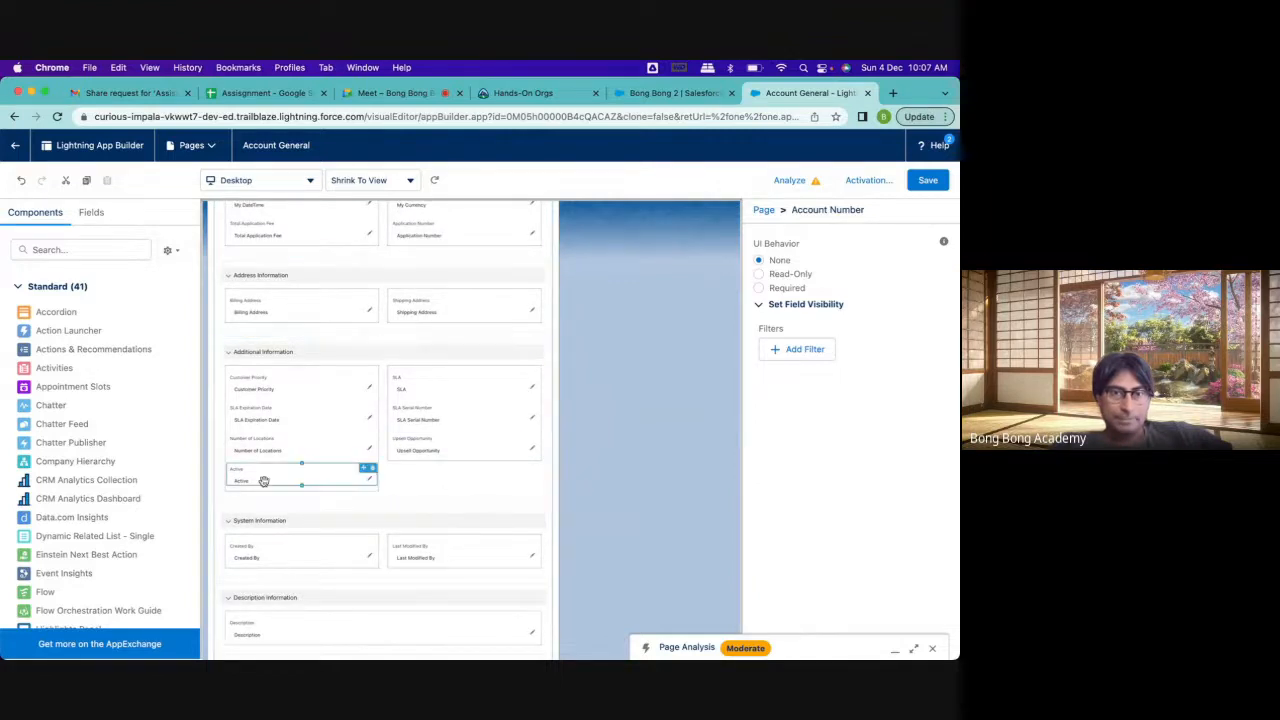
Add a visibility filter to the Application Number field so it shows only when the record's Active field equals Yes
scroll(403, 448, "up", 3)
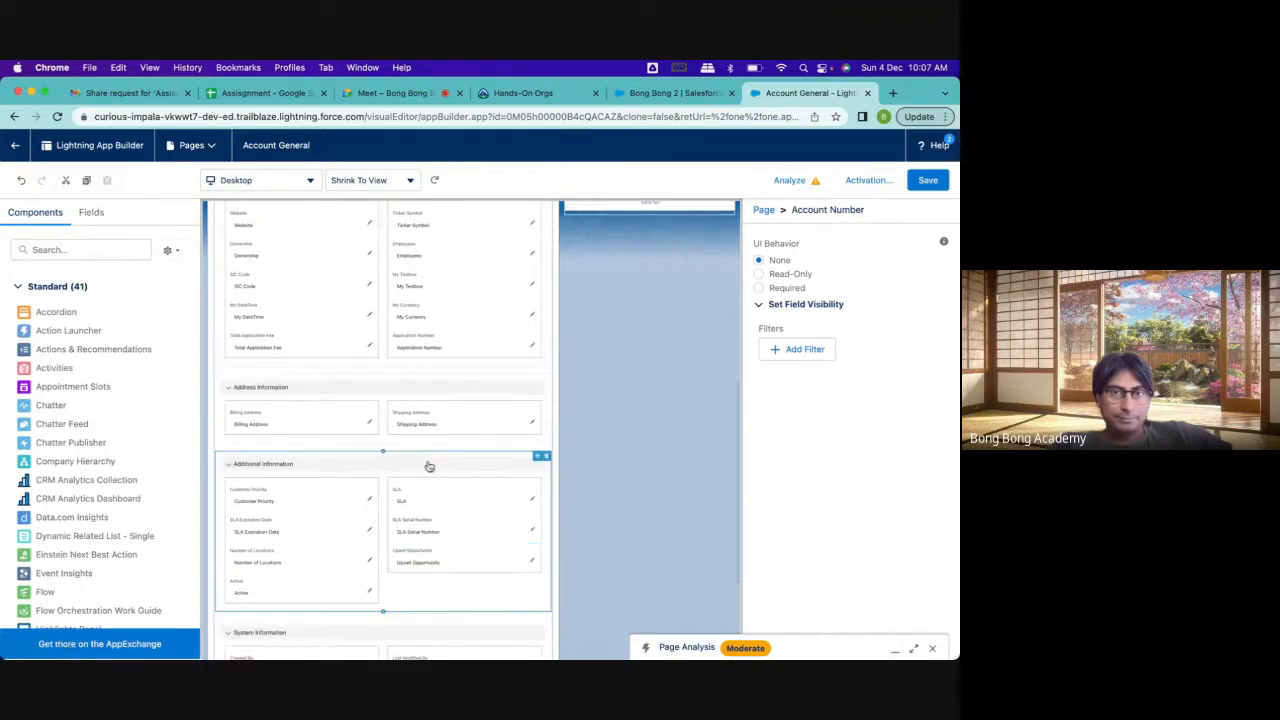
scroll(418, 455, "up", 3)
scroll(428, 462, "up", 1)
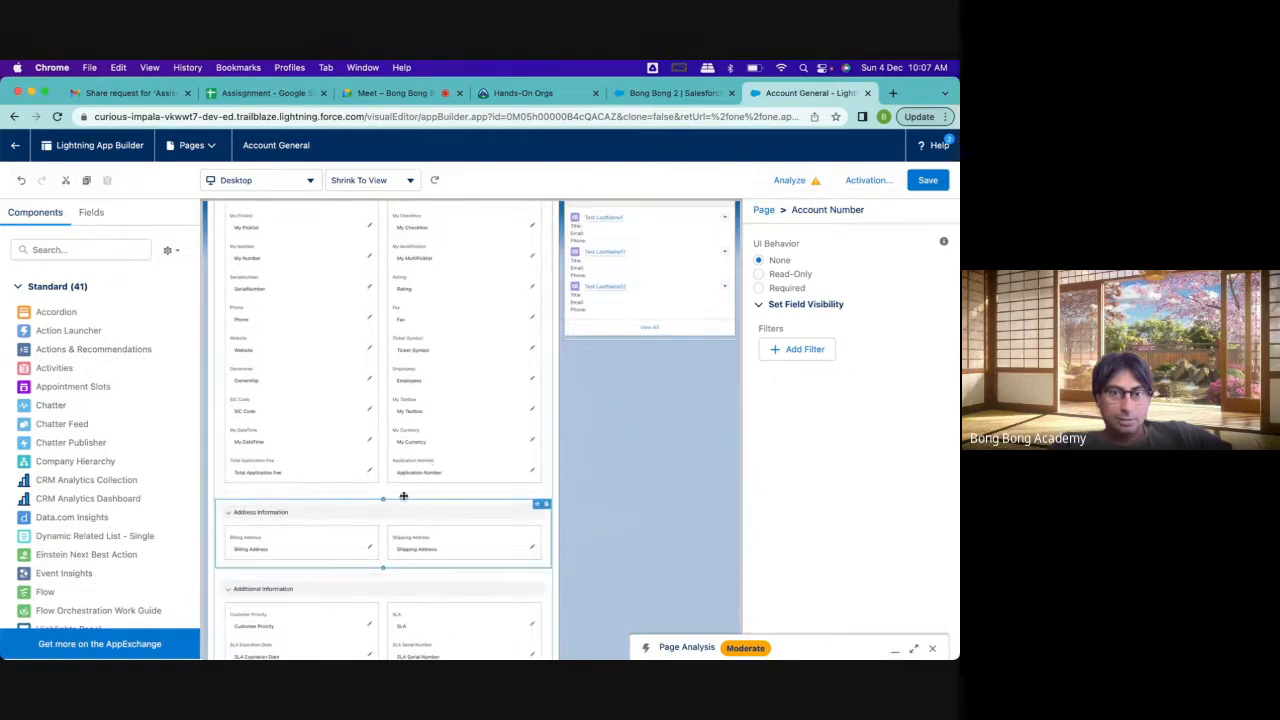
left_click(428, 462)
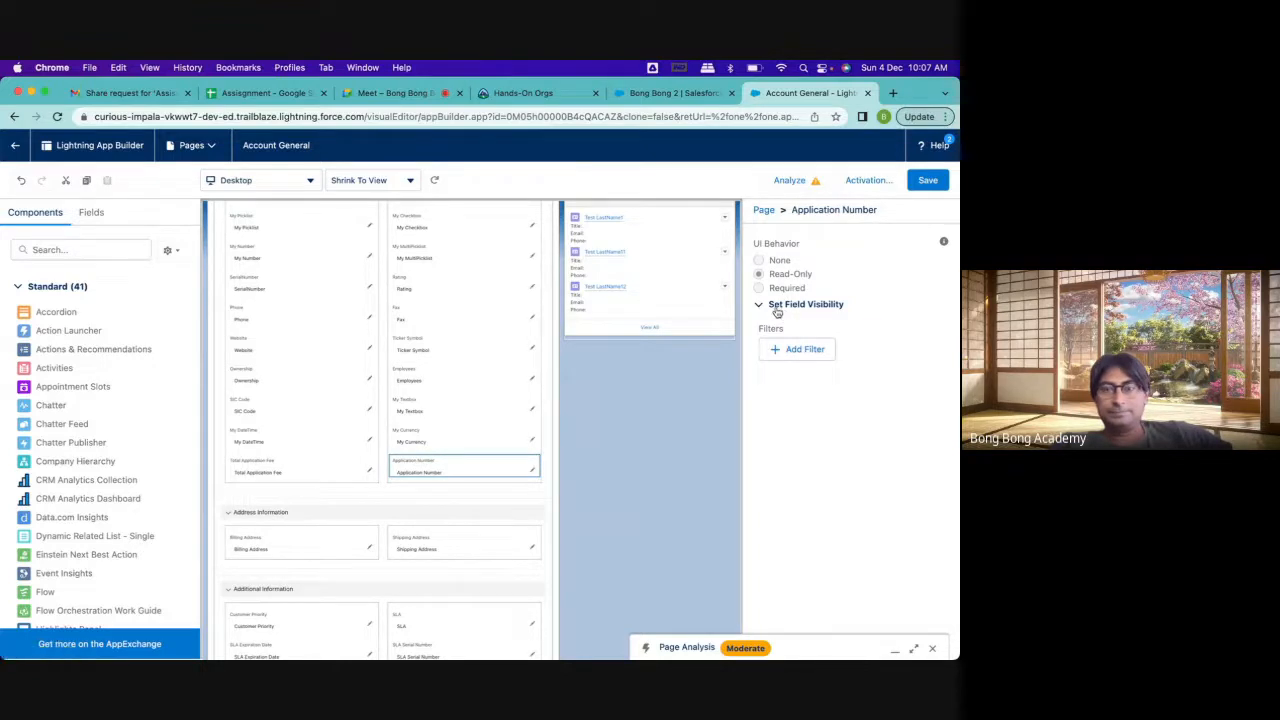
left_click(777, 309)
left_click(762, 305)
left_click(808, 355)
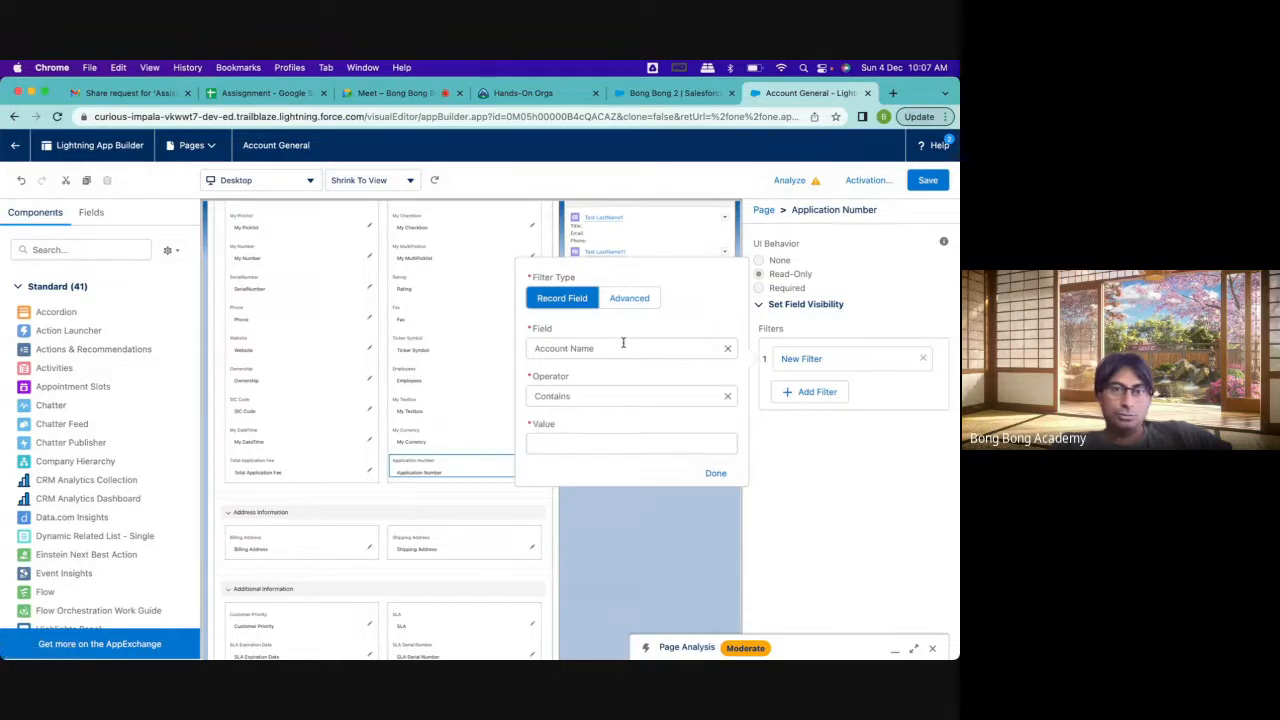
left_click(623, 343)
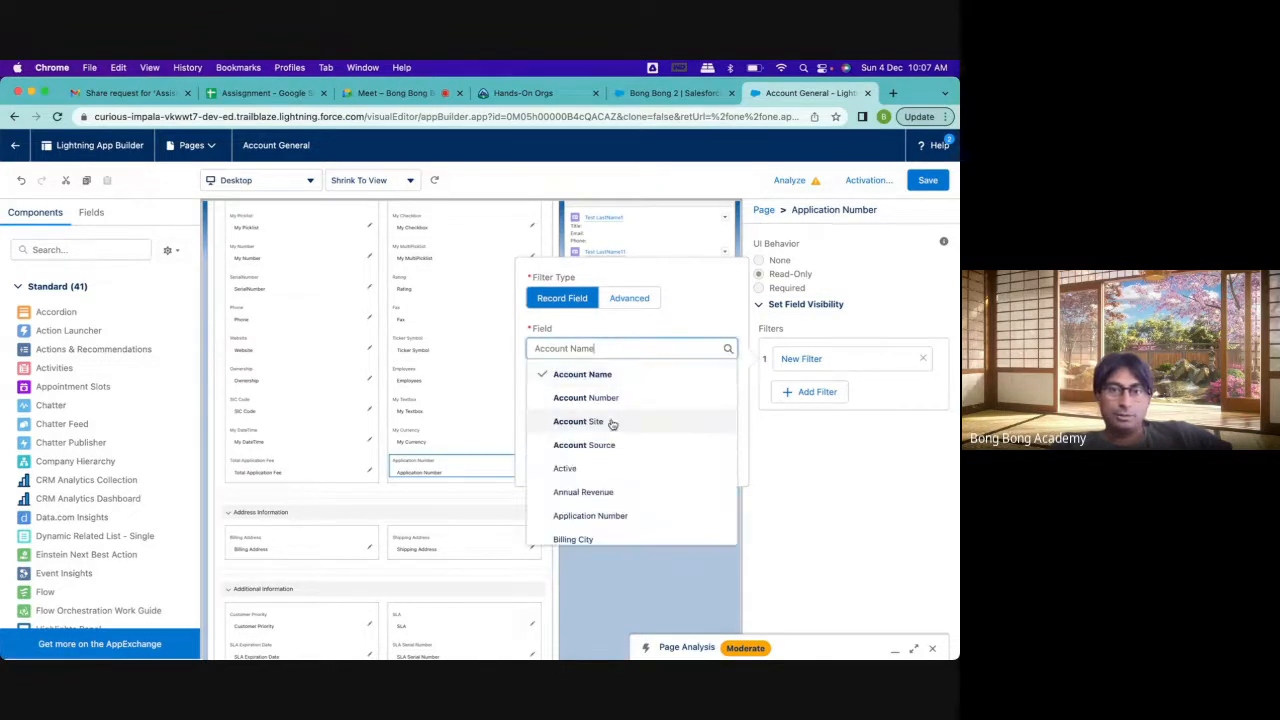
left_click(588, 469)
left_click(569, 443)
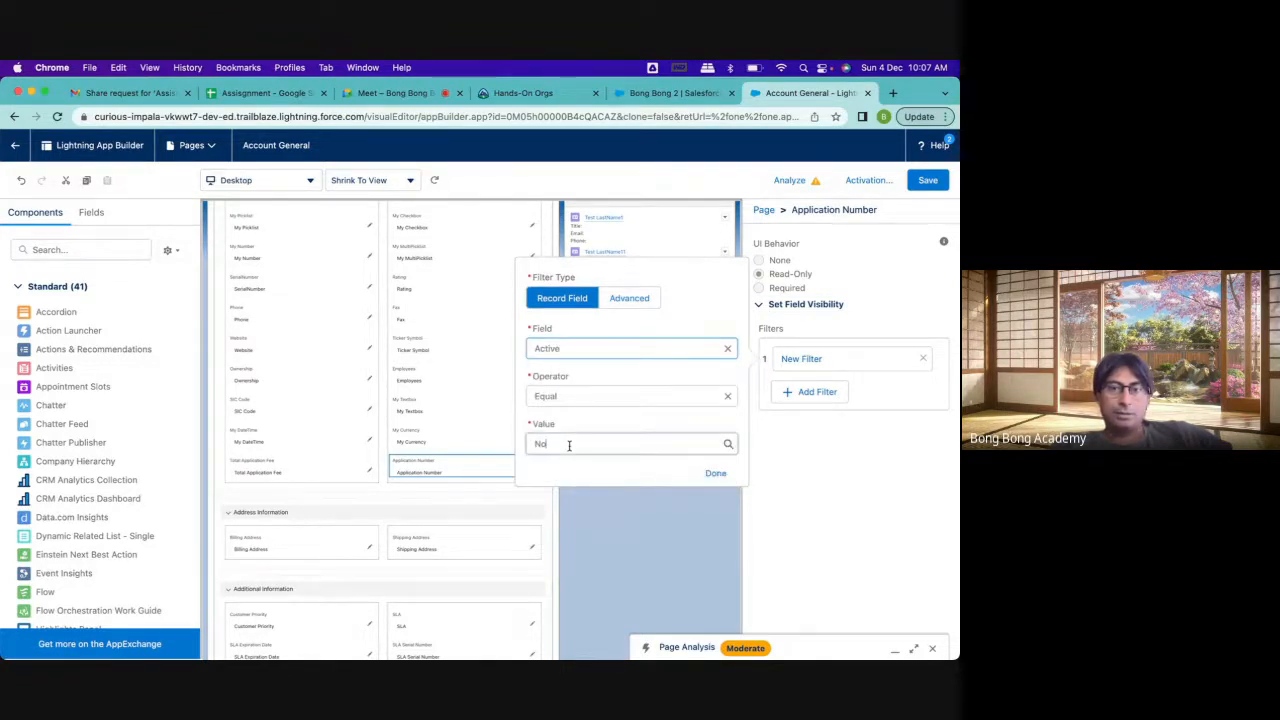
left_click(563, 489)
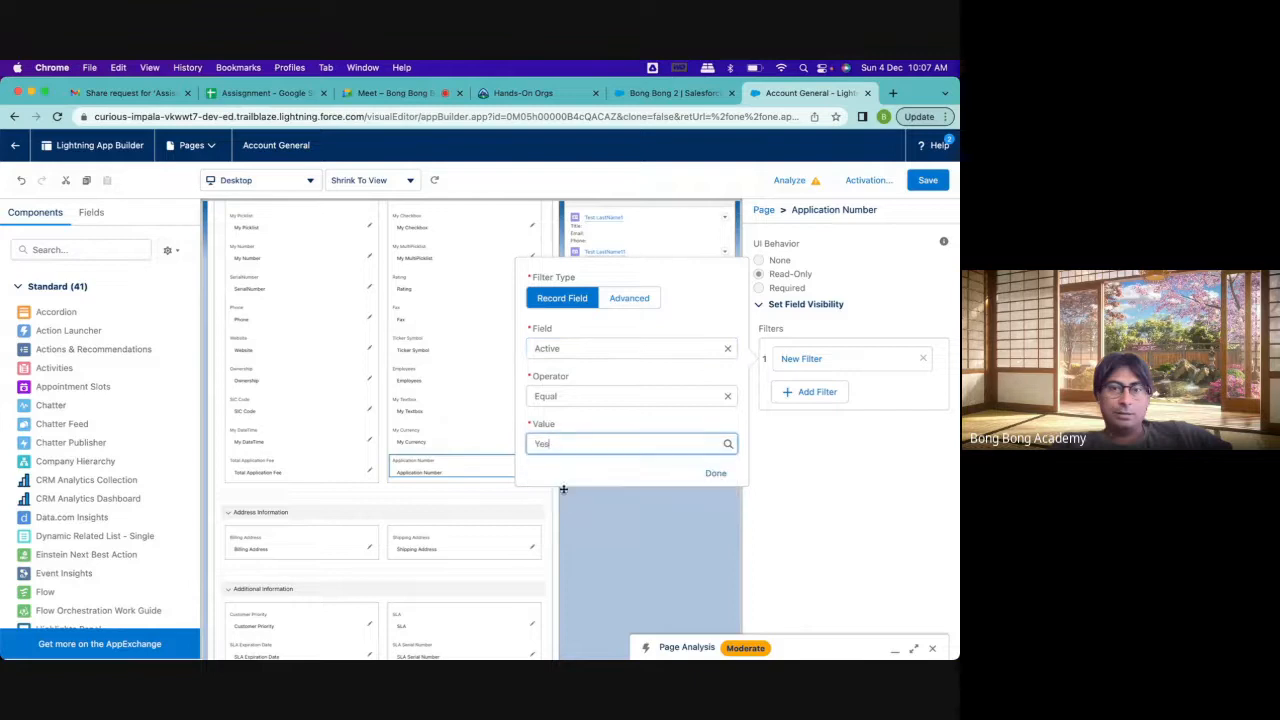
left_click(716, 474)
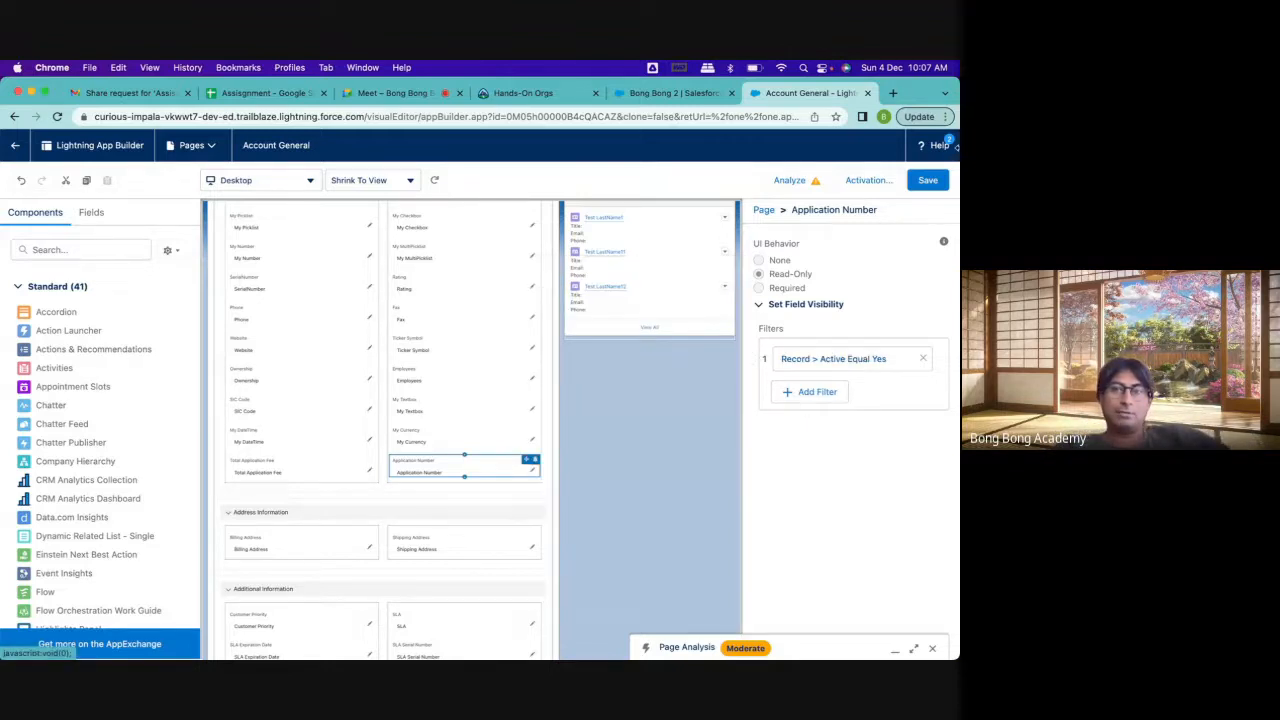
Save the Account General page with the Application Number visibility rule
left_click(928, 181)
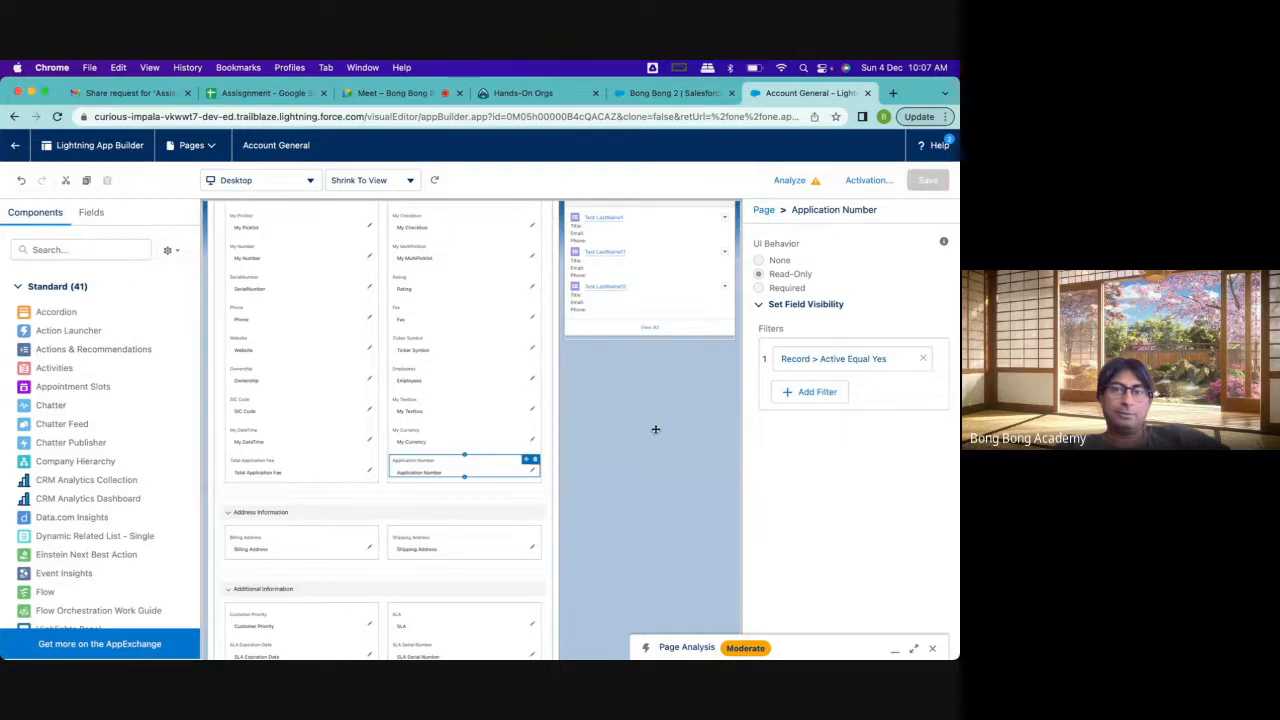
left_click(477, 437)
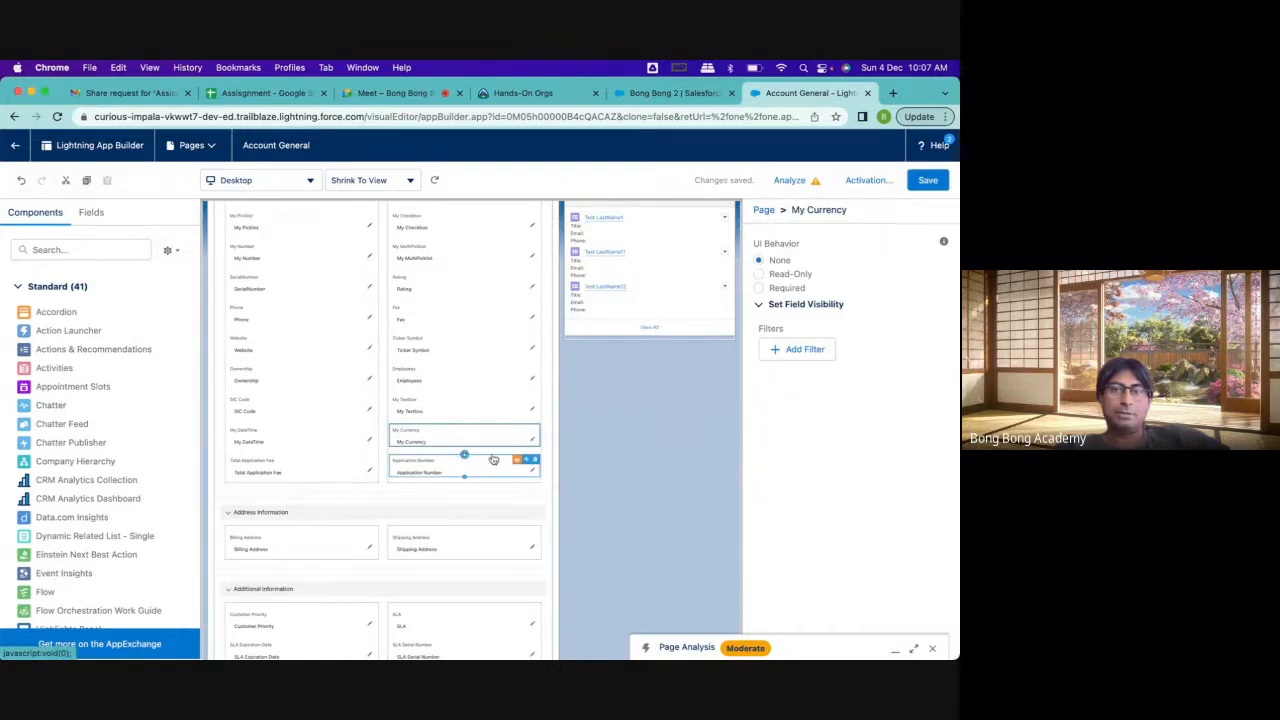
left_click(928, 181)
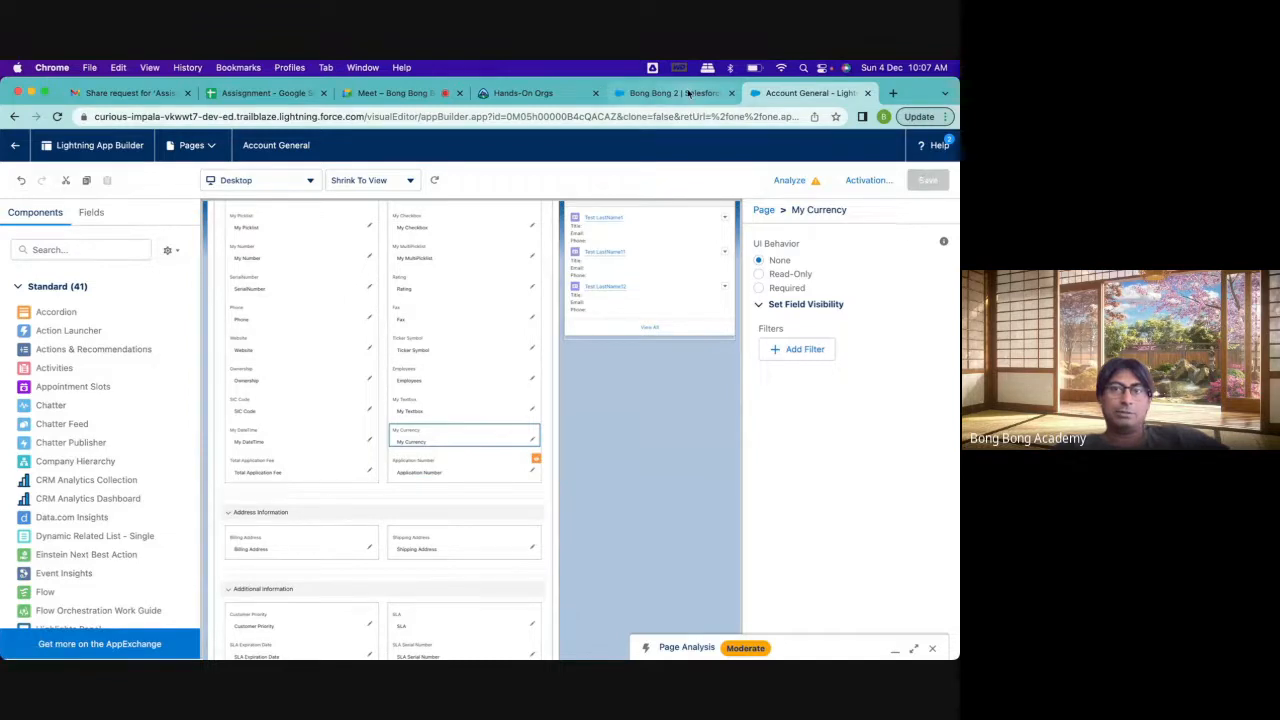
Reload the Bong Bong 2 account record and check whether Application Number is shown among its detail fields
left_click(670, 93)
left_click(62, 116)
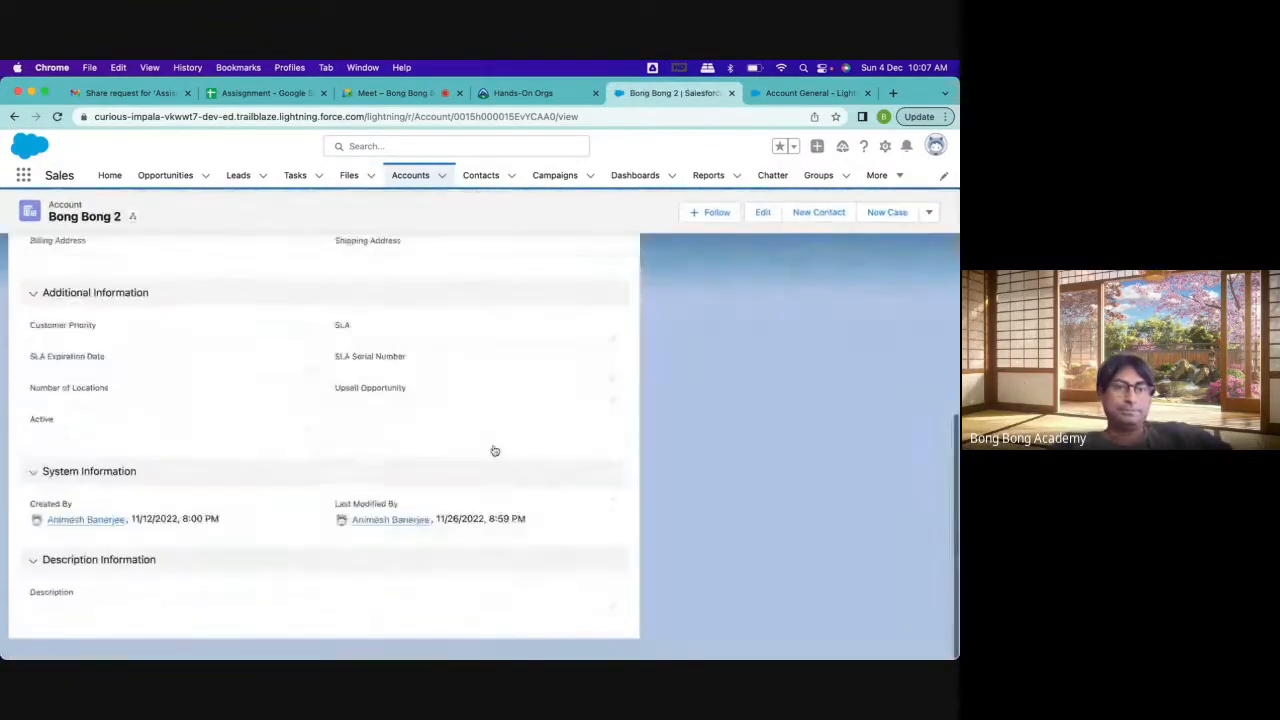
scroll(493, 450, "down", 4)
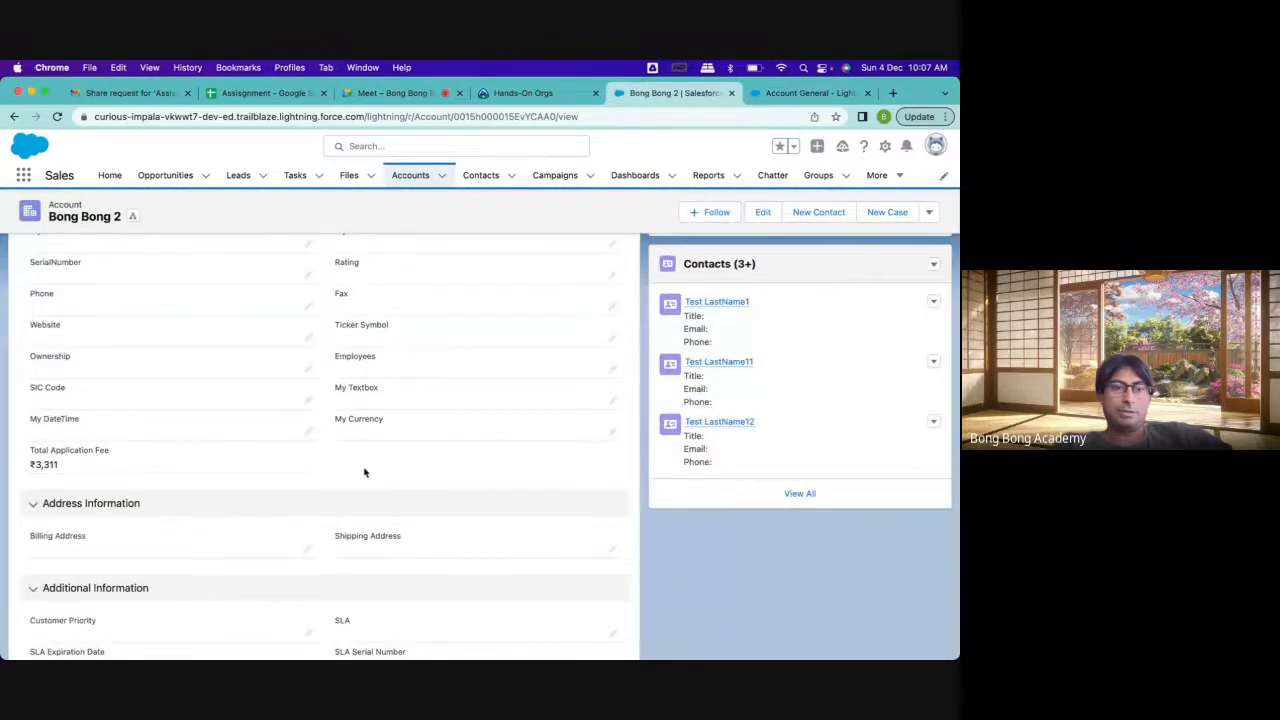
Edit the Bong Bong 2 account record and set its Active field to Yes
scroll(365, 473, "down", 3)
left_click(310, 449)
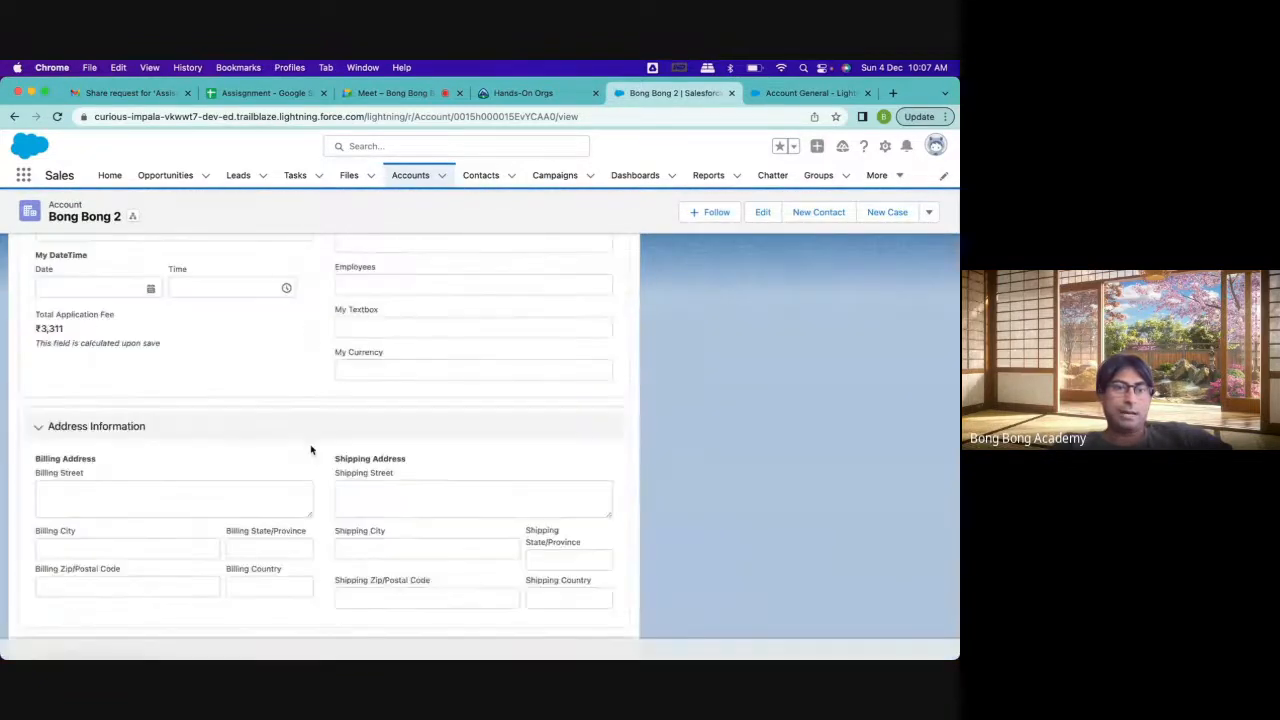
scroll(178, 330, "up", 3)
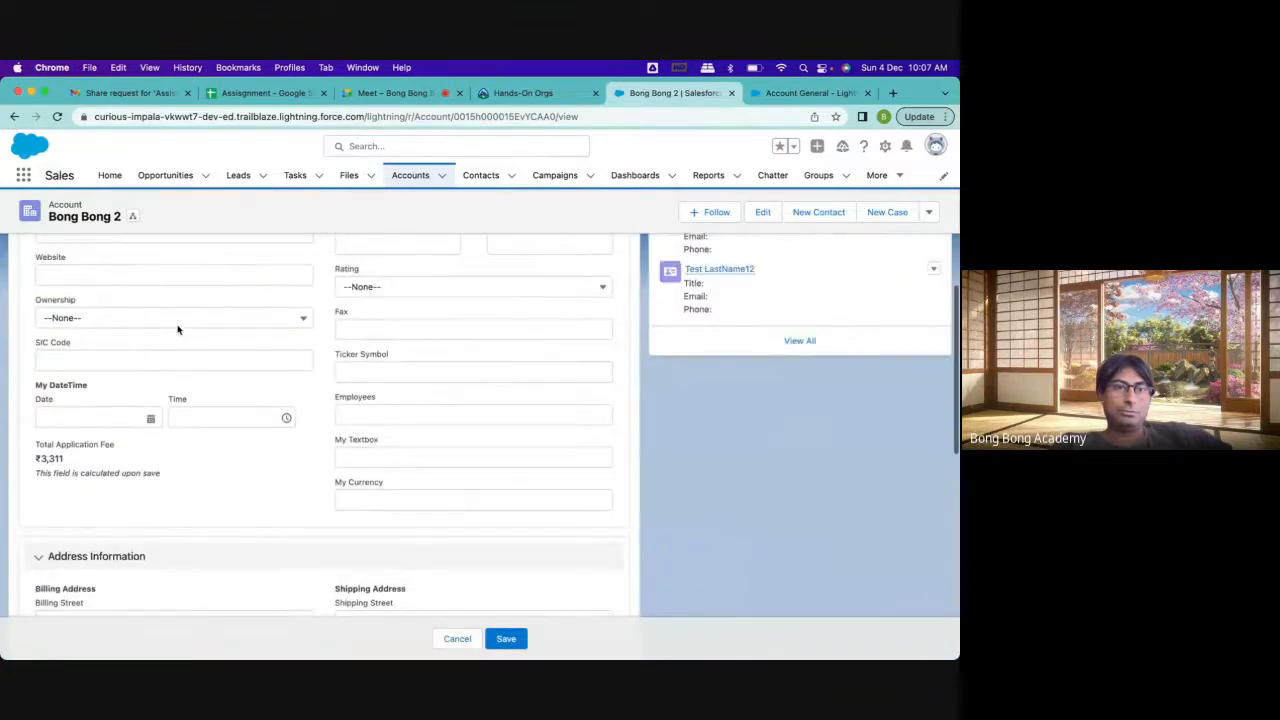
scroll(178, 330, "down", 3)
scroll(176, 330, "down", 5)
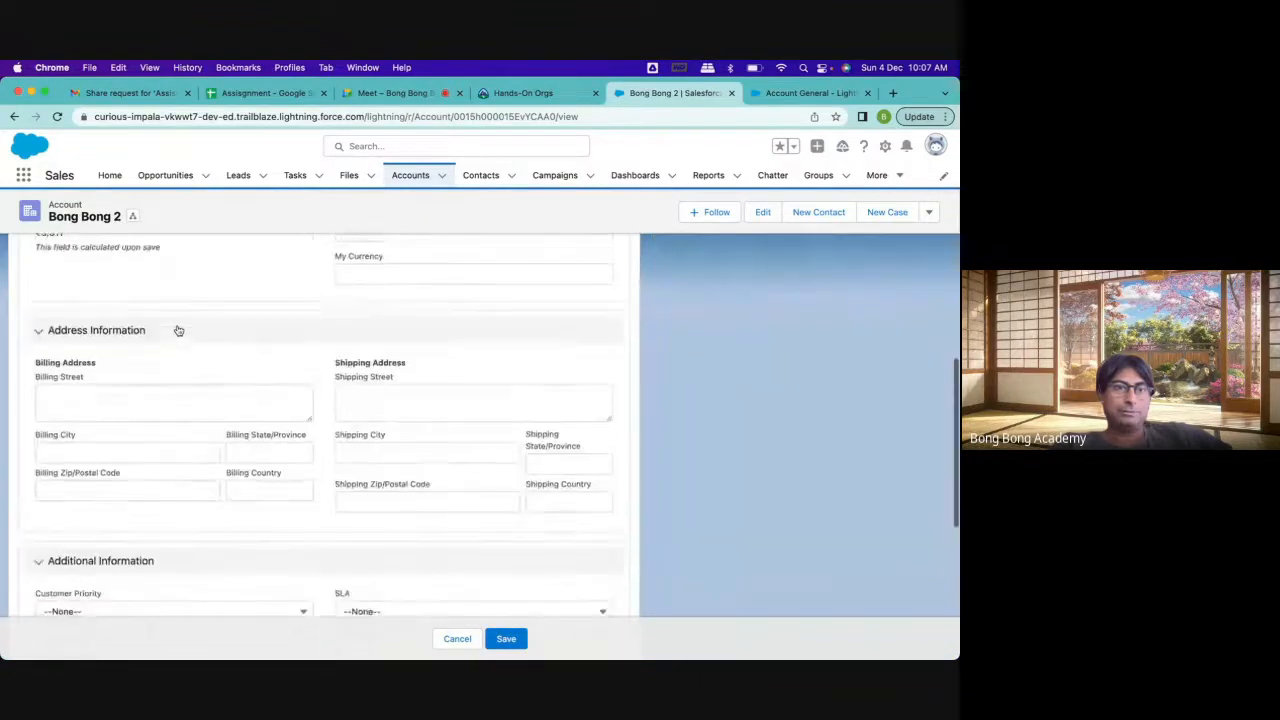
left_click(174, 340)
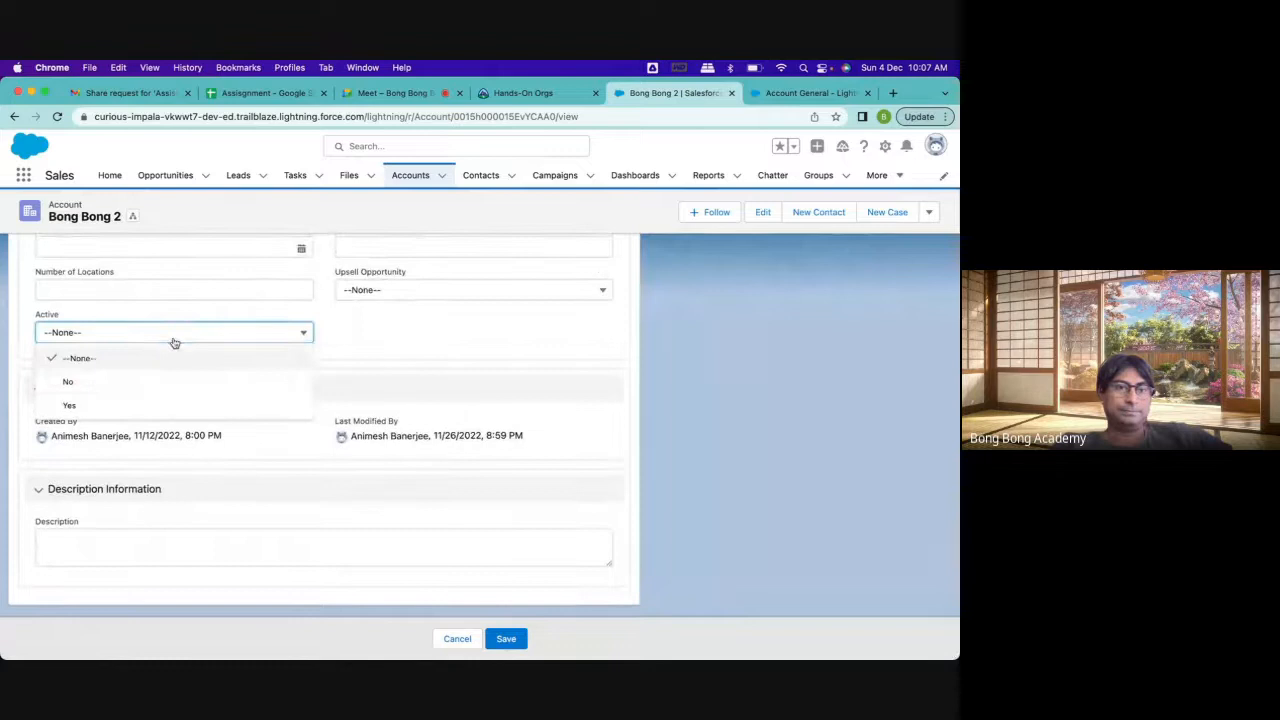
left_click(143, 406)
Check the Application Number field in the edit form, save the account record, and review the field in the saved details
scroll(551, 498, "up", 6)
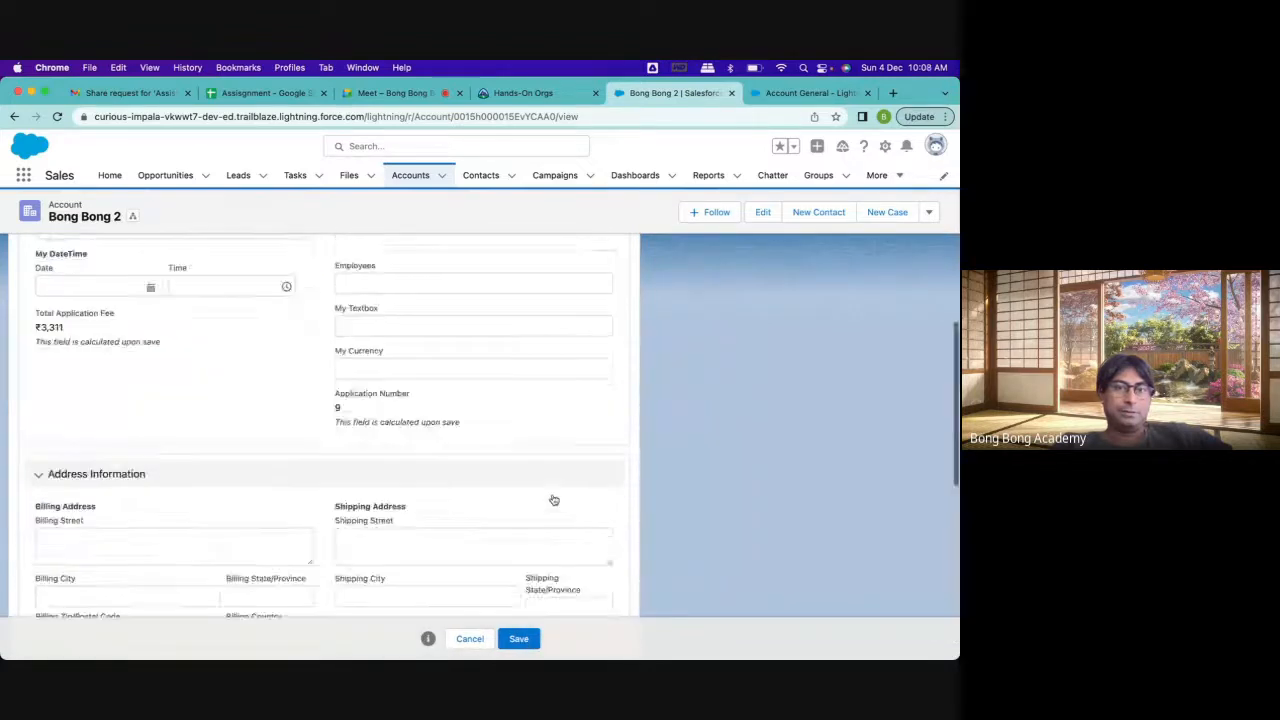
scroll(552, 494, "down", 3)
scroll(552, 494, "up", 1)
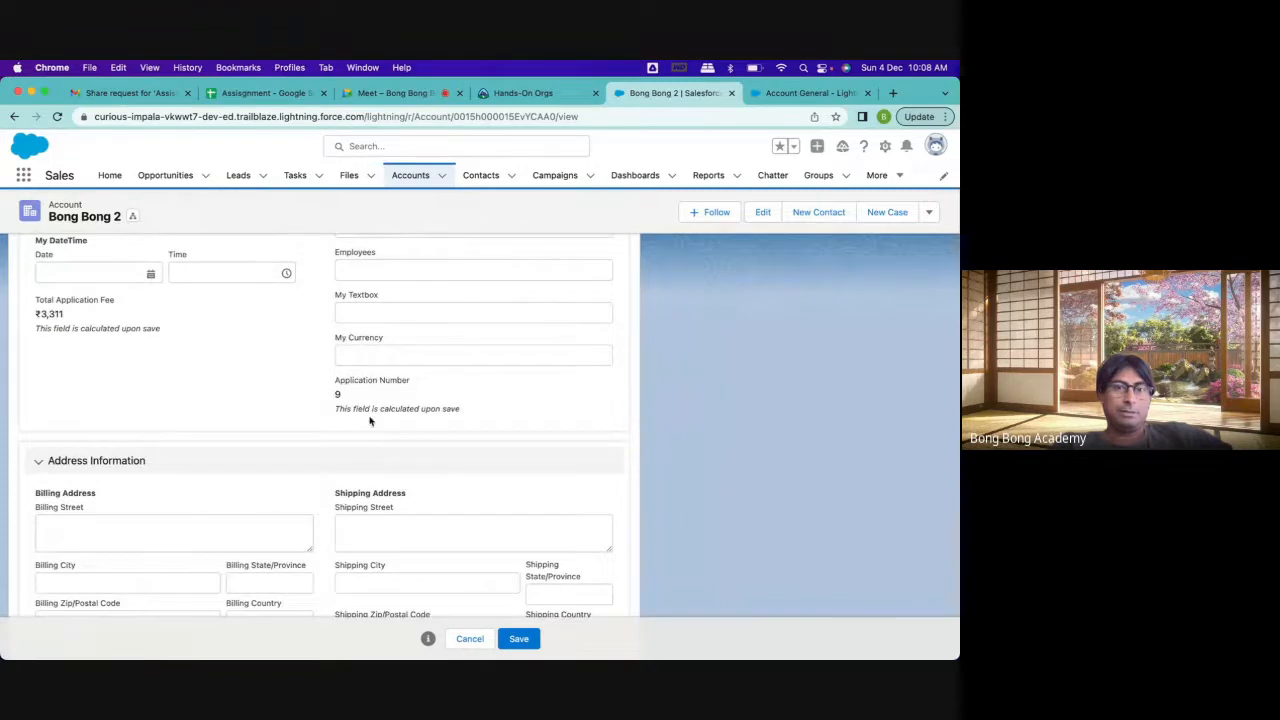
scroll(513, 465, "down", 10)
left_click(518, 639)
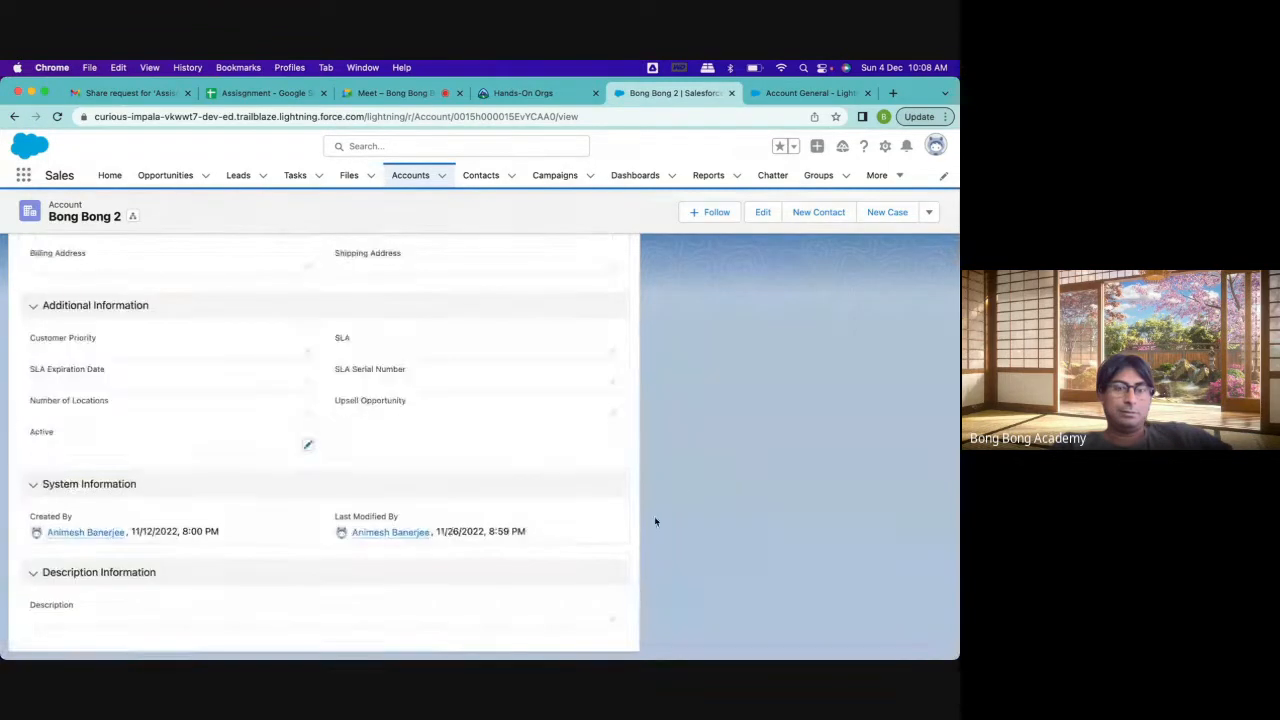
scroll(737, 454, "up", 10)
scroll(737, 459, "down", 3)
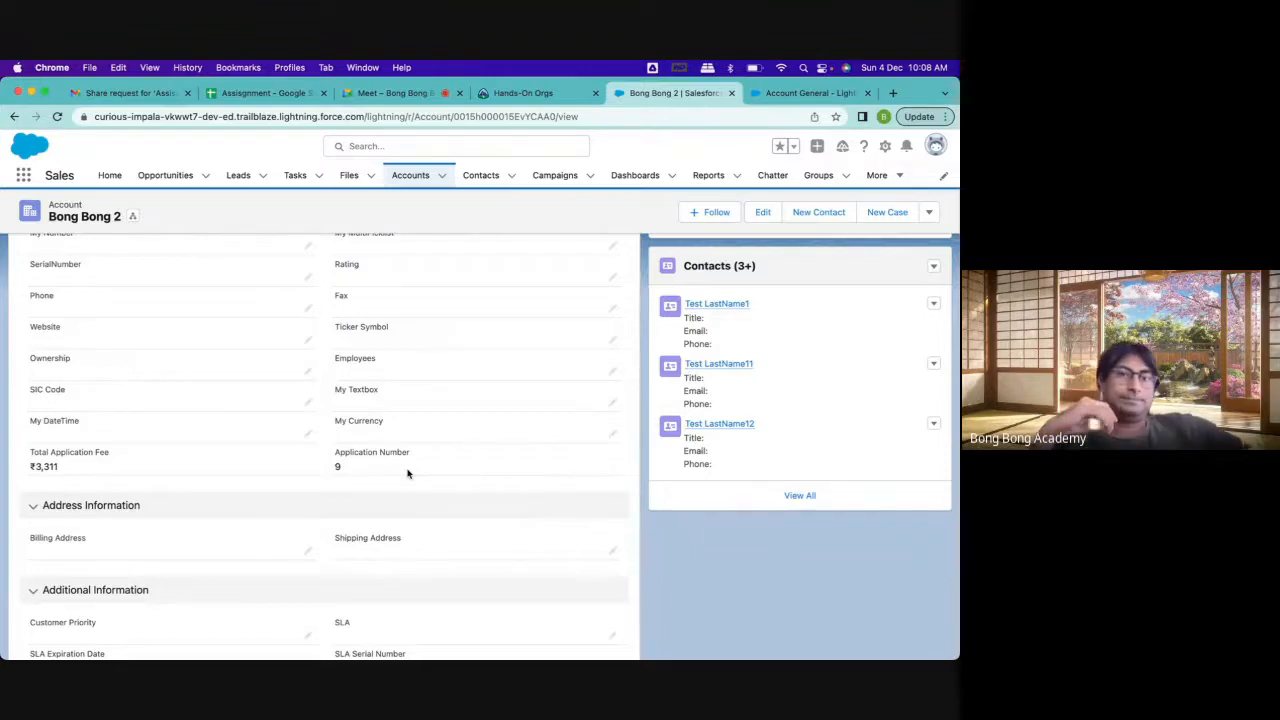
Return to the Account General page builder and inspect the visibility filter on the Application Number field
left_click(805, 93)
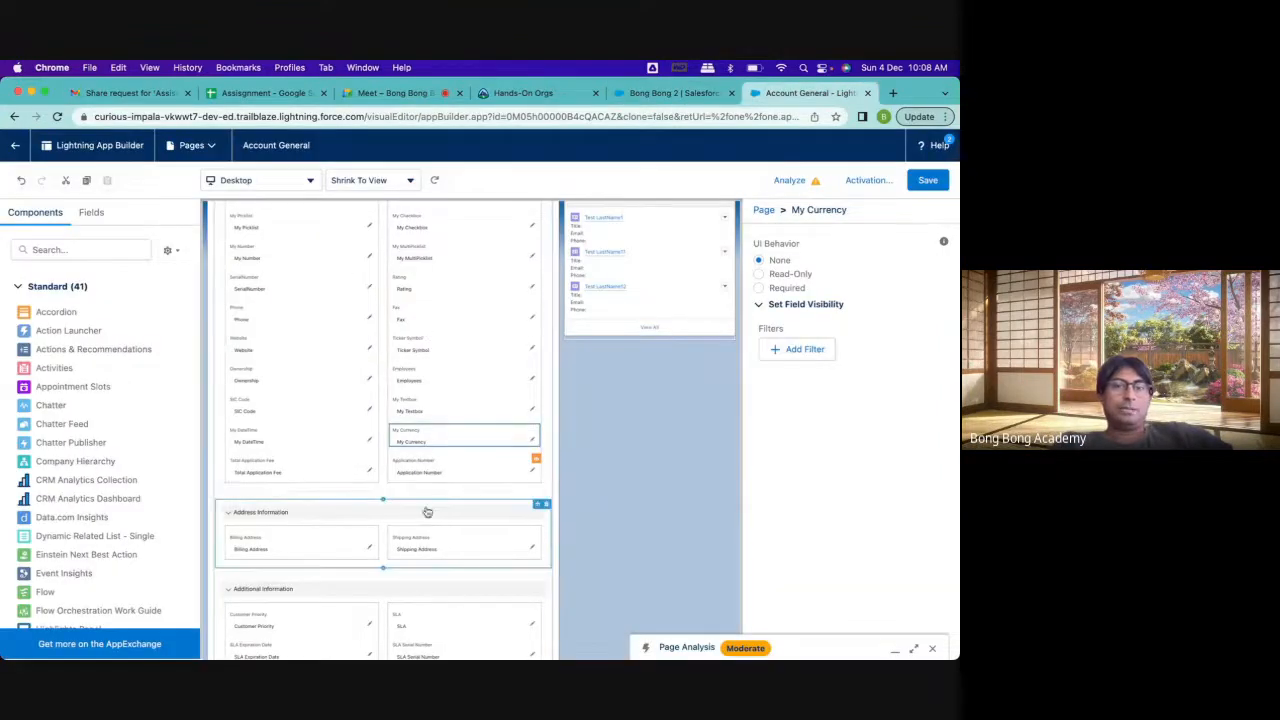
scroll(285, 593, "down", 2)
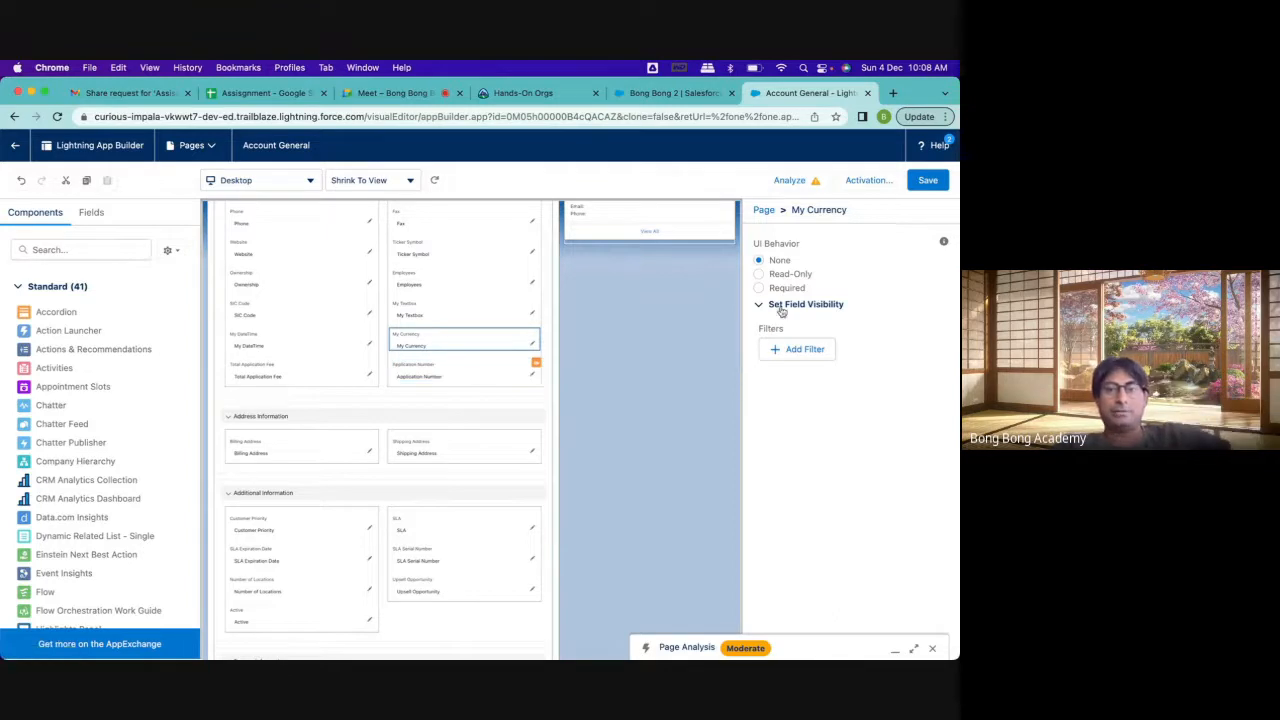
left_click(445, 374)
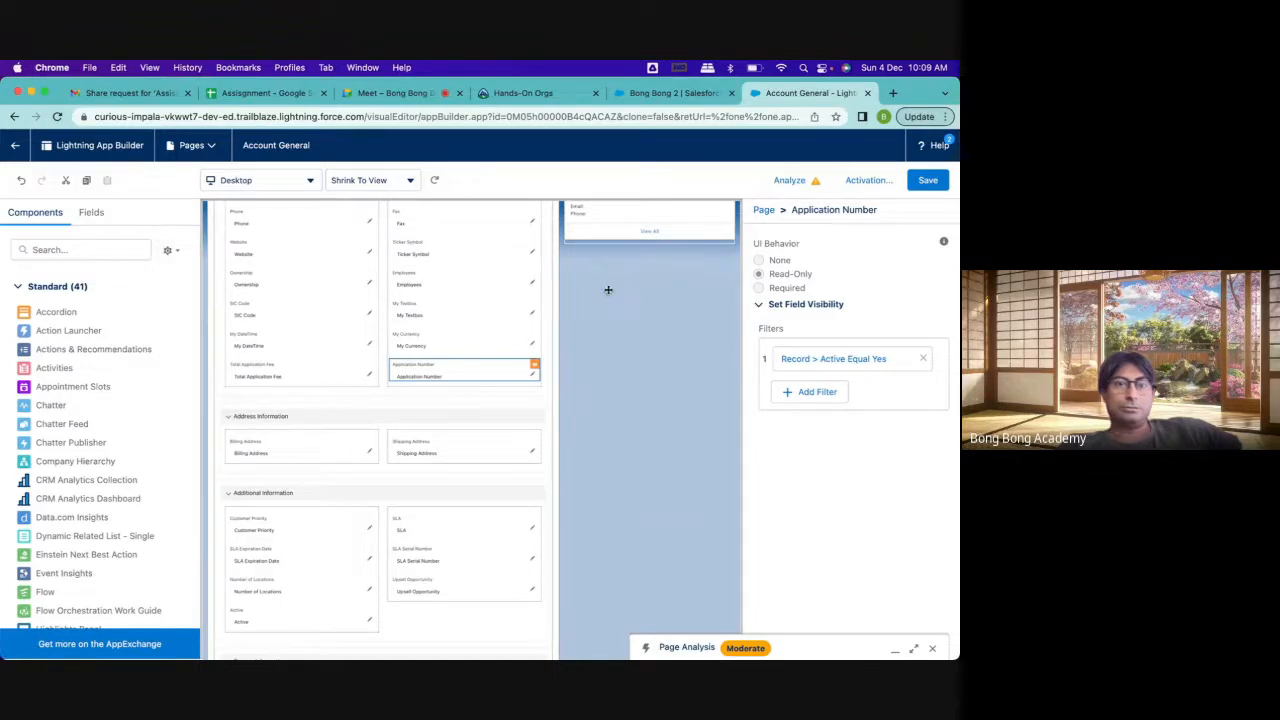
Upgrade the Applications related list on the Account General page to a dynamic related list
scroll(418, 424, "down", 2)
scroll(418, 424, "up", 5)
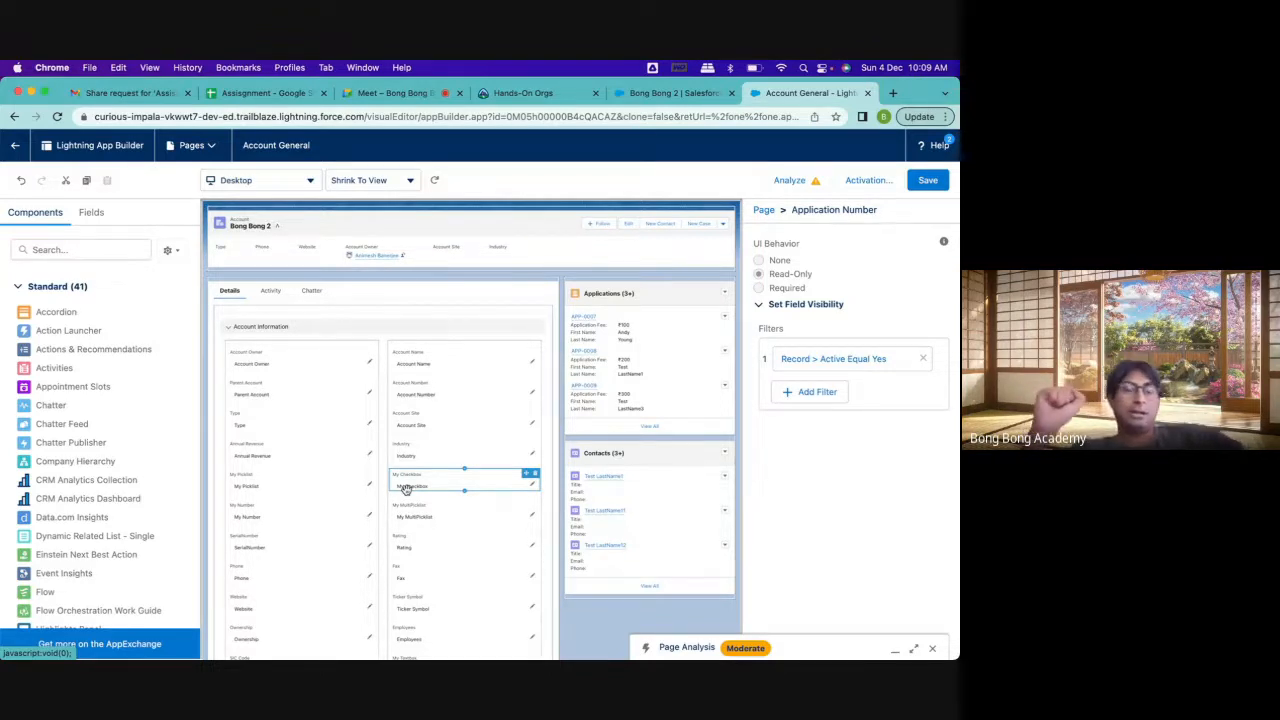
left_click(628, 318)
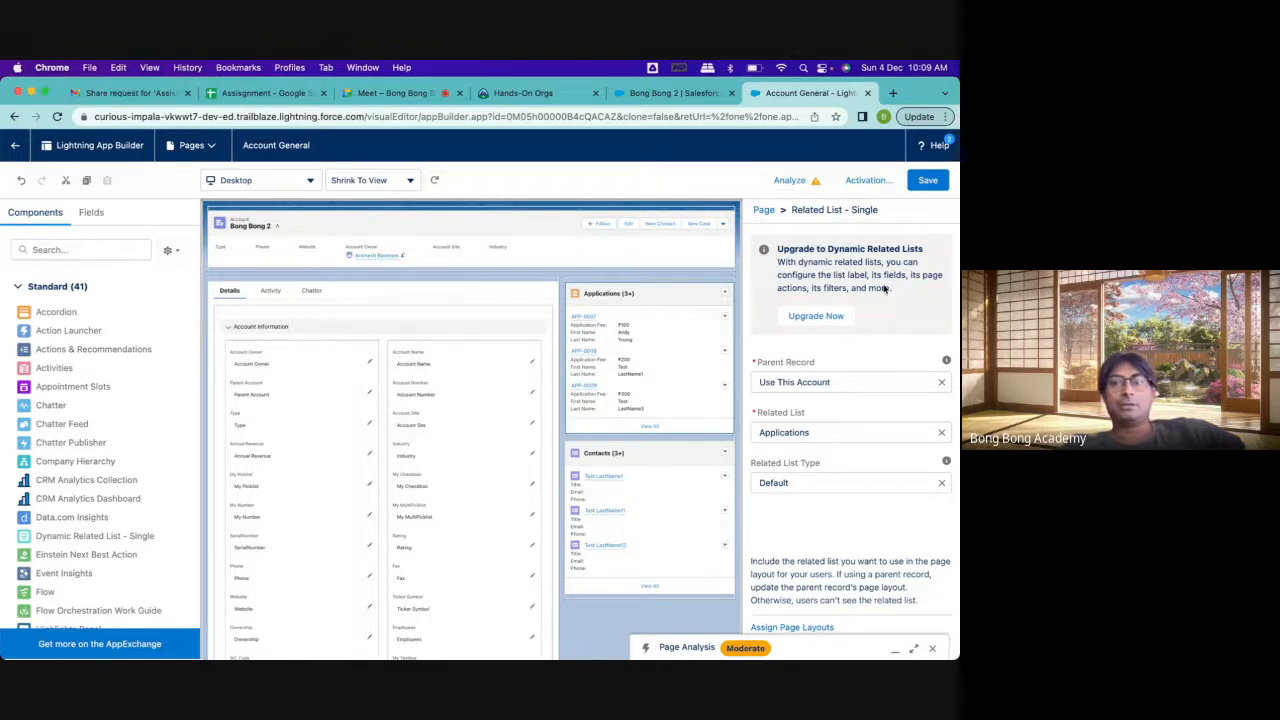
left_click(834, 315)
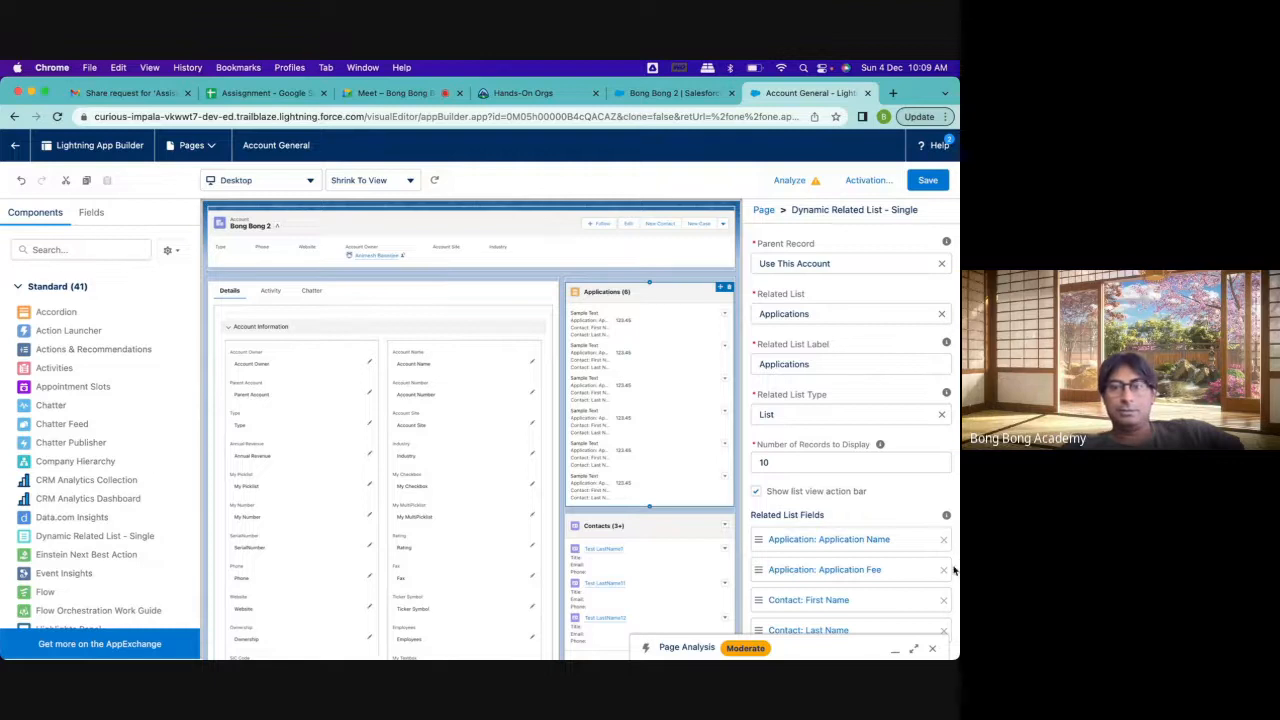
Add the Contact: Email field to the Applications related list's fields
scroll(848, 521, "down", 2)
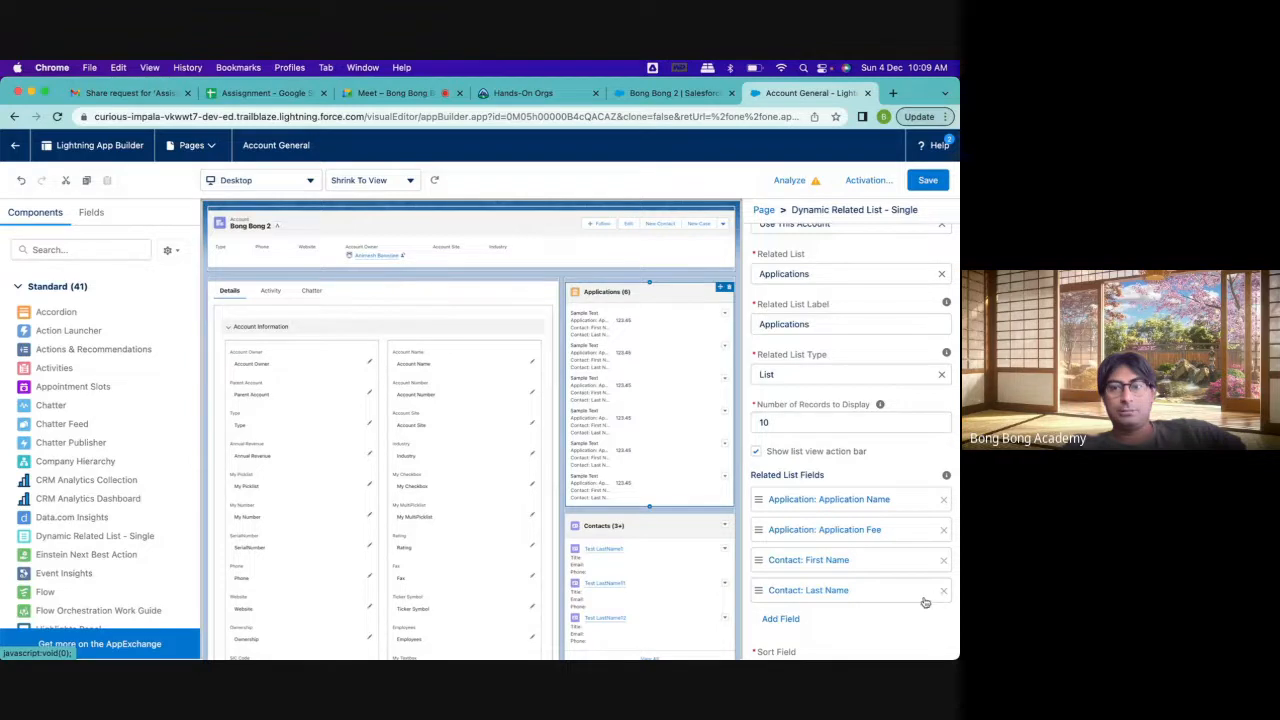
left_click(779, 618)
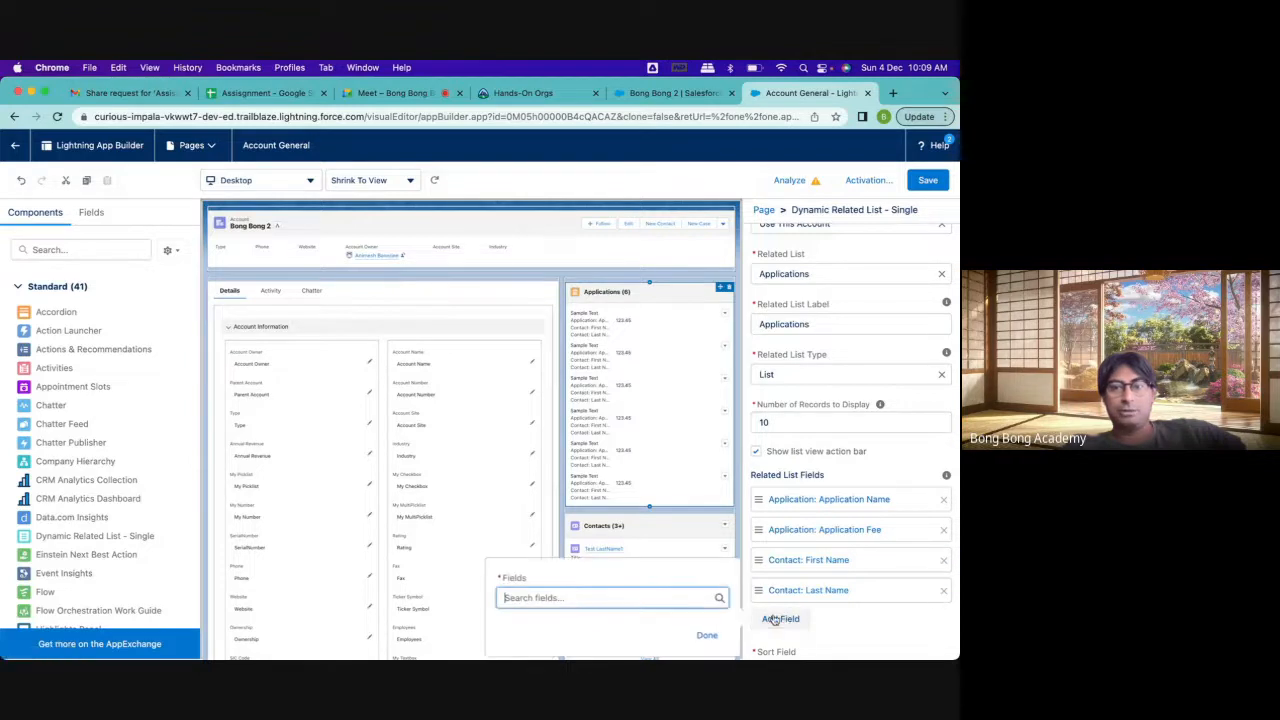
left_click(574, 597)
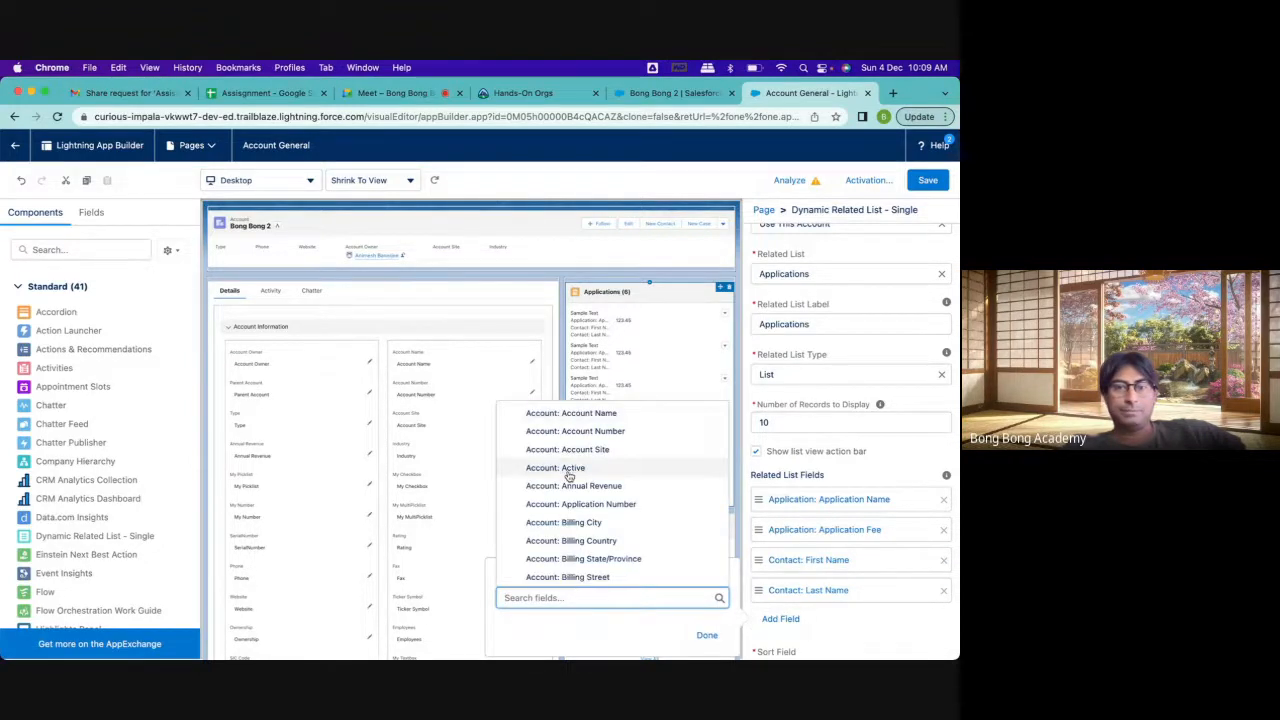
scroll(568, 476, "down", 10)
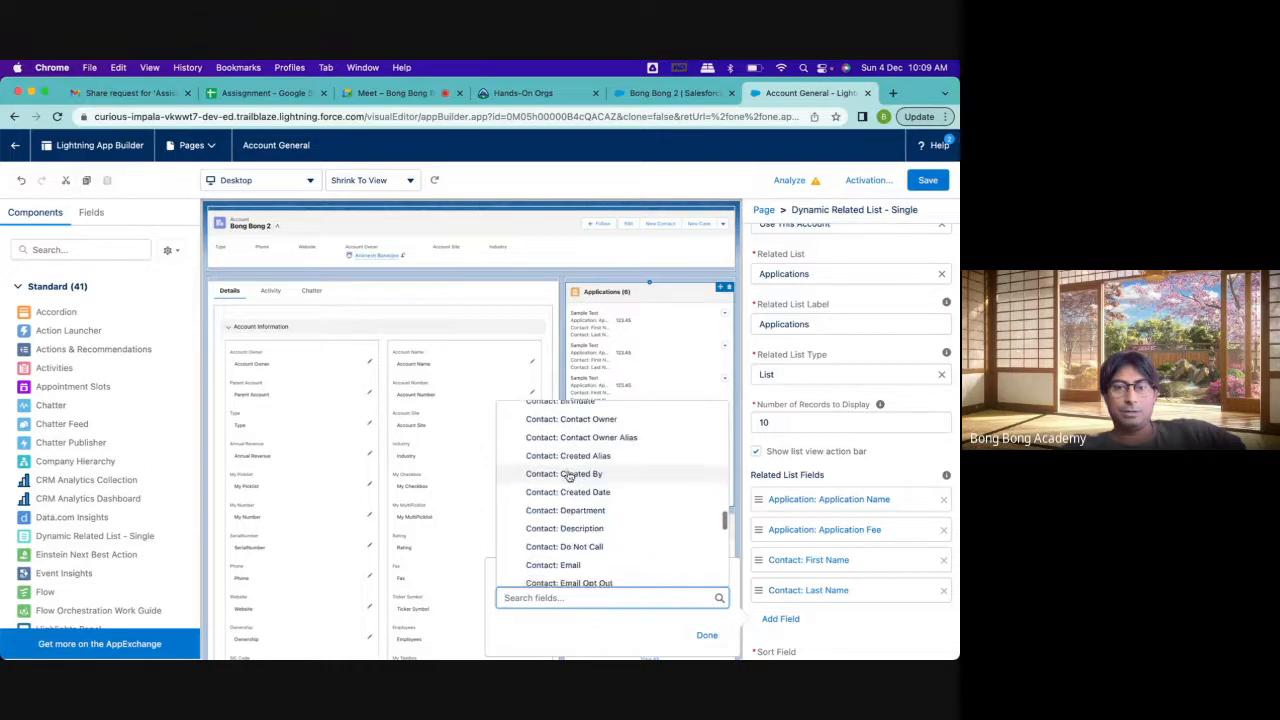
left_click(563, 561)
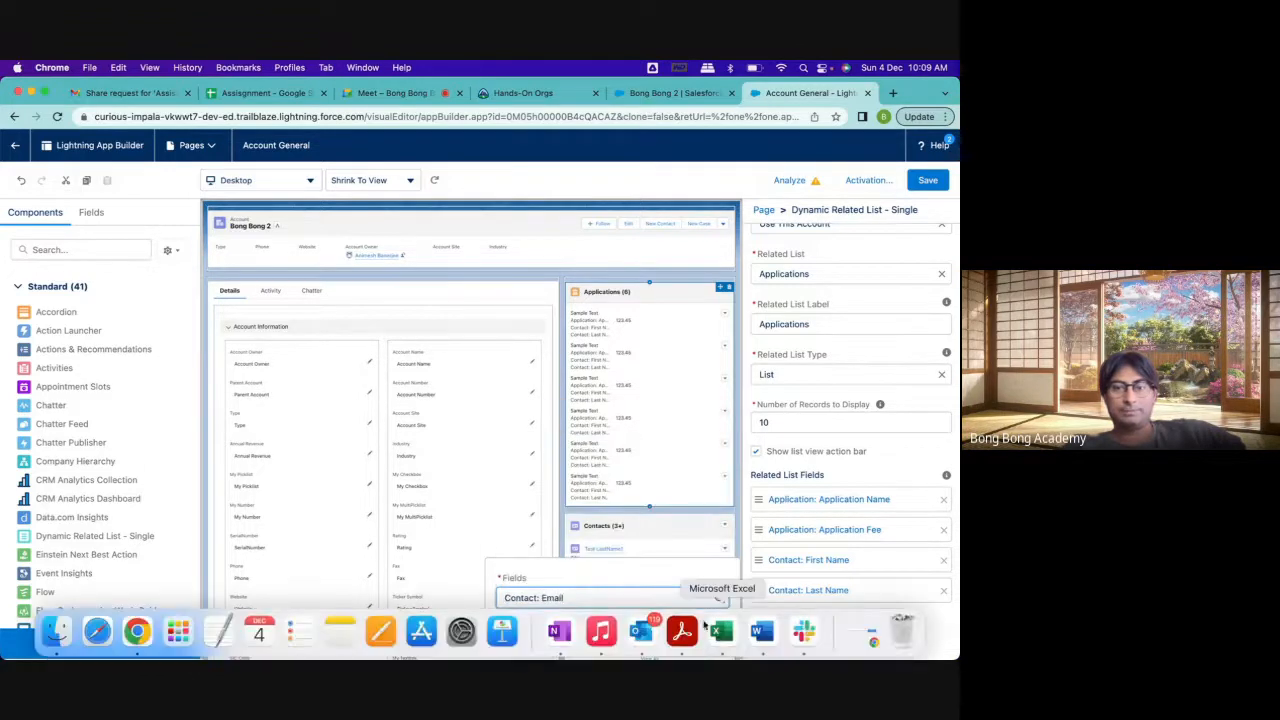
left_click(707, 635)
scroll(849, 603, "down", 2)
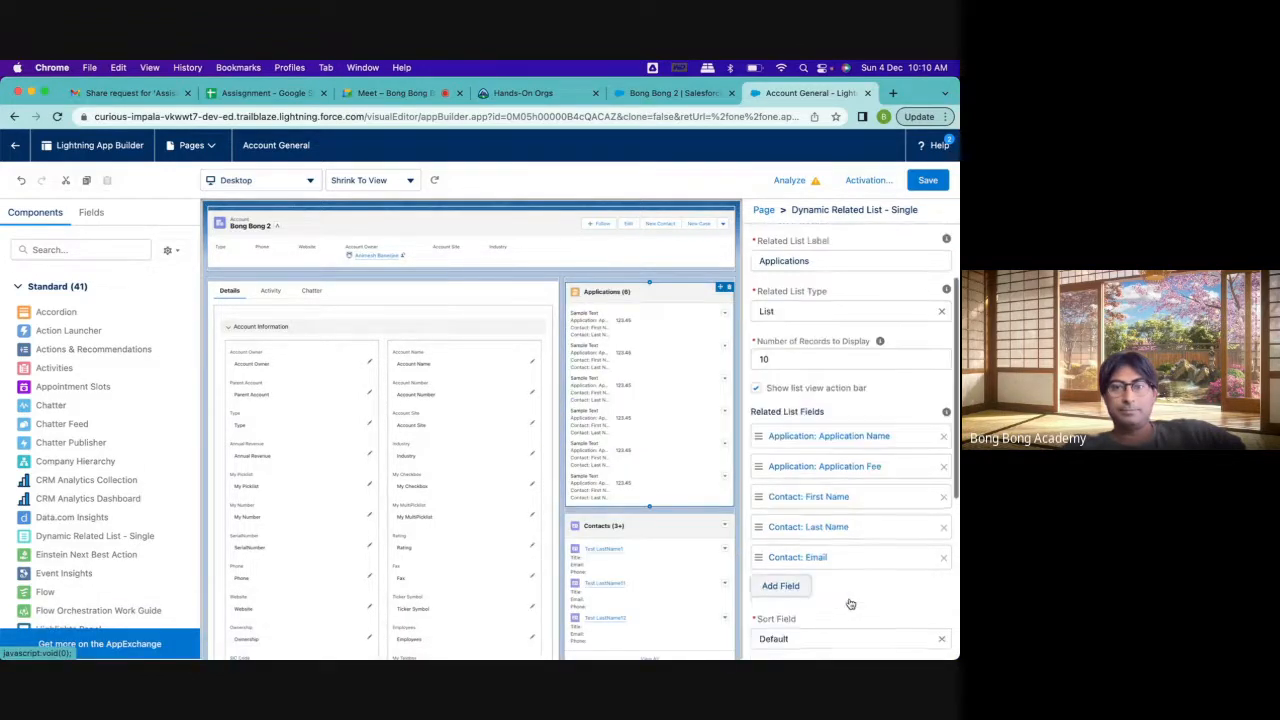
Set the Applications related list to display 5 records and change its related list type to Tile
scroll(849, 600, "up", 2)
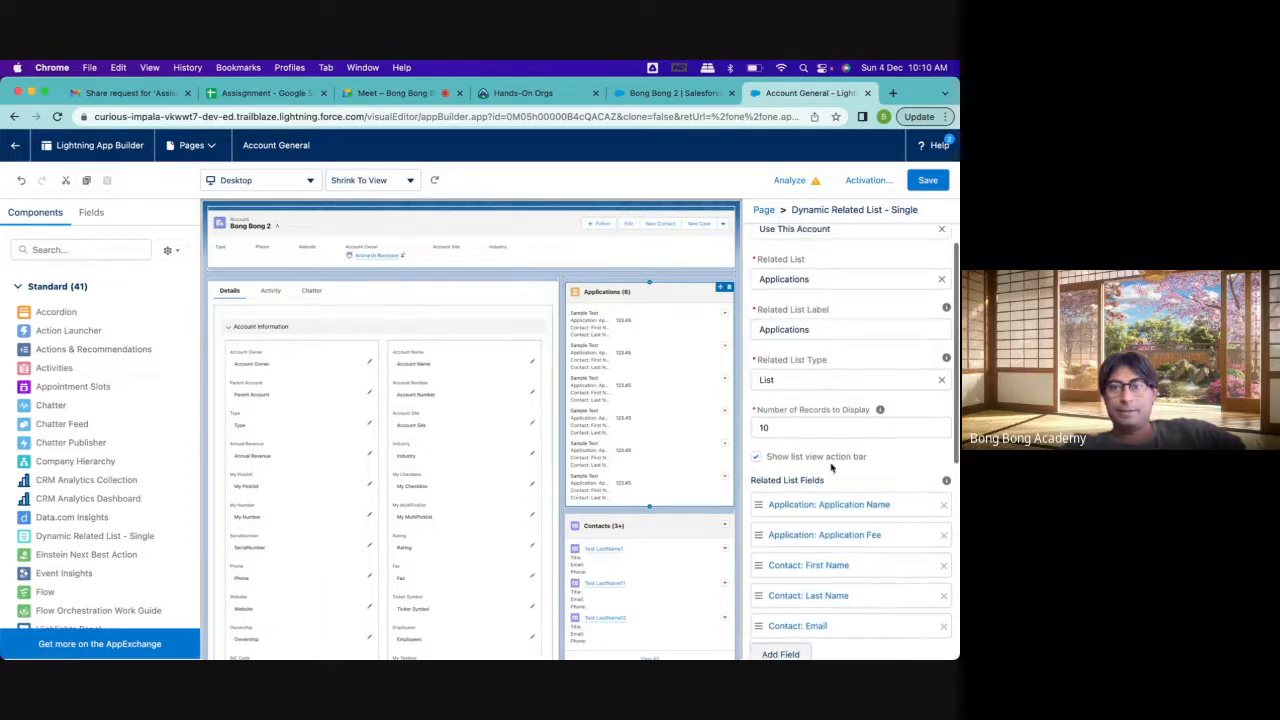
left_click(801, 428)
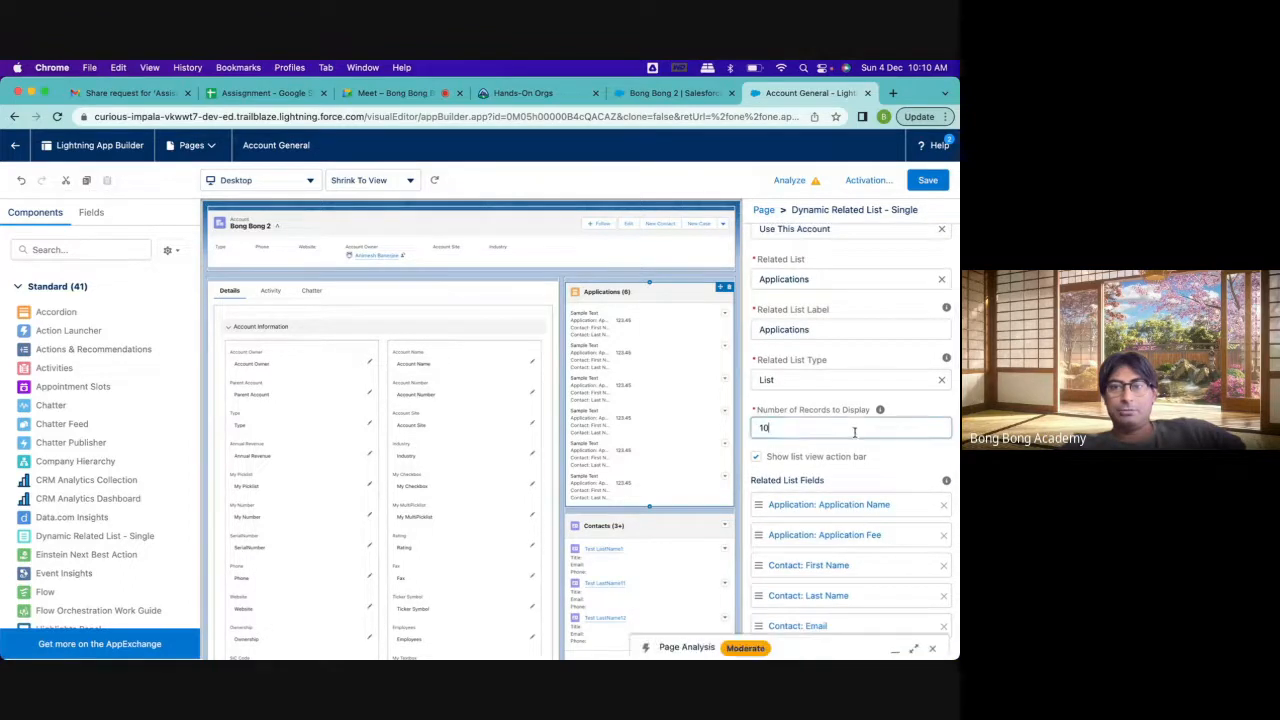
key("BackSpace")
key("BackSpace")
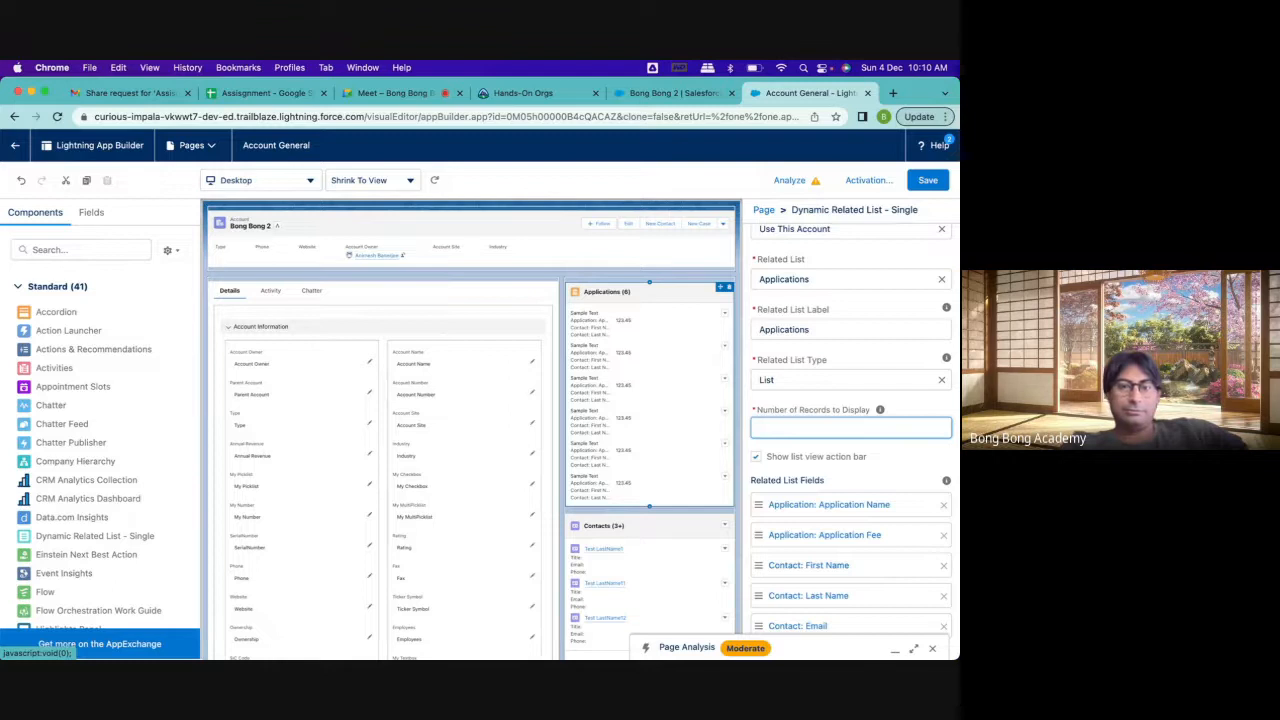
type("5")
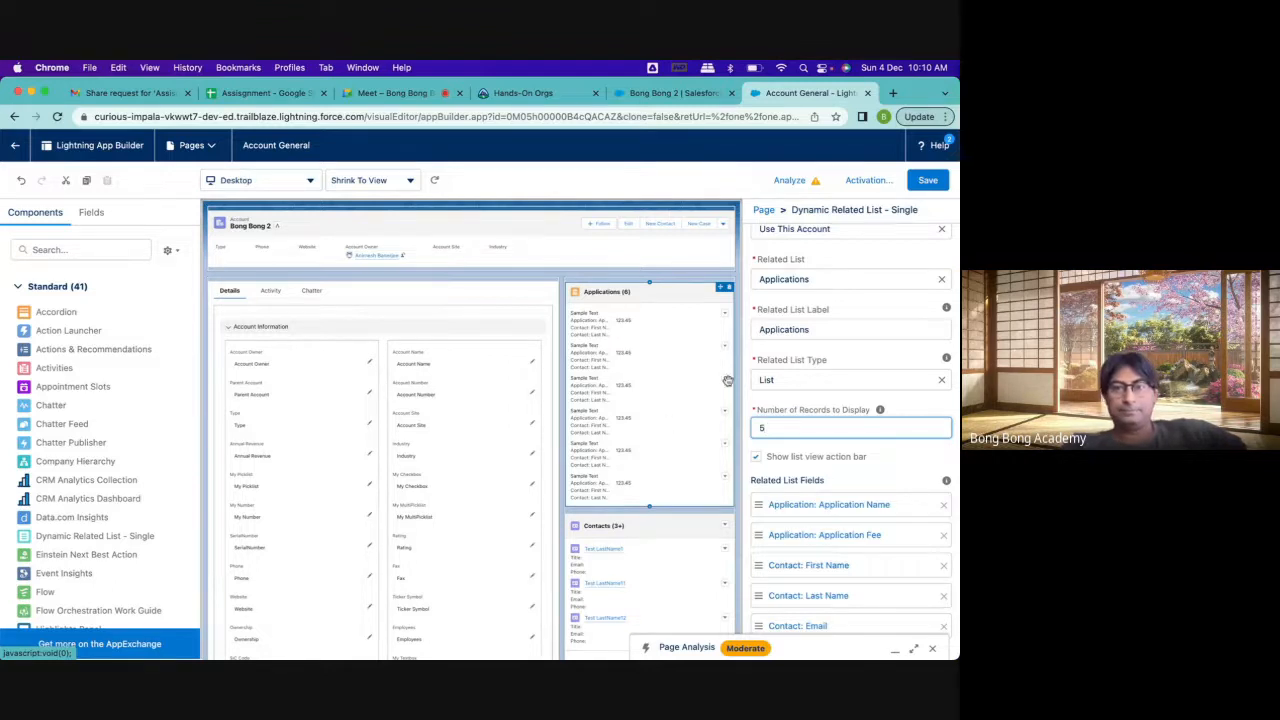
left_click(814, 385)
left_click(786, 429)
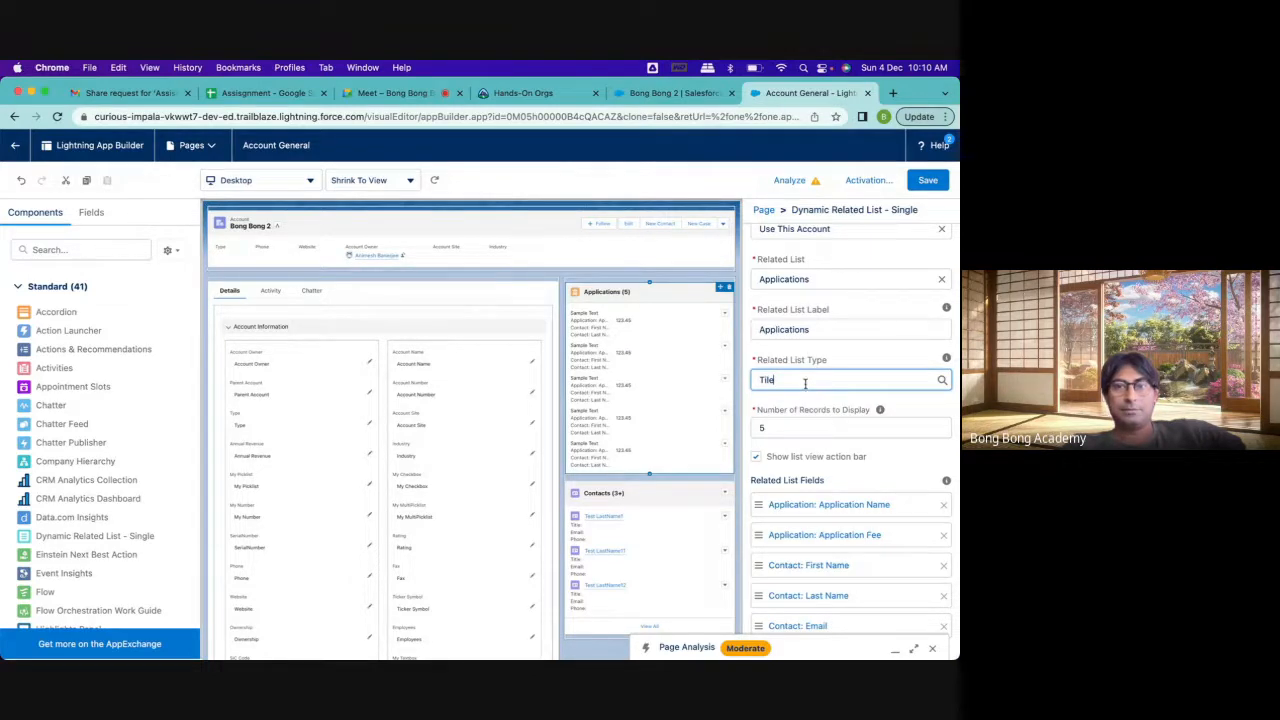
Change the Applications related list's label to "Application Received"
left_click(796, 329)
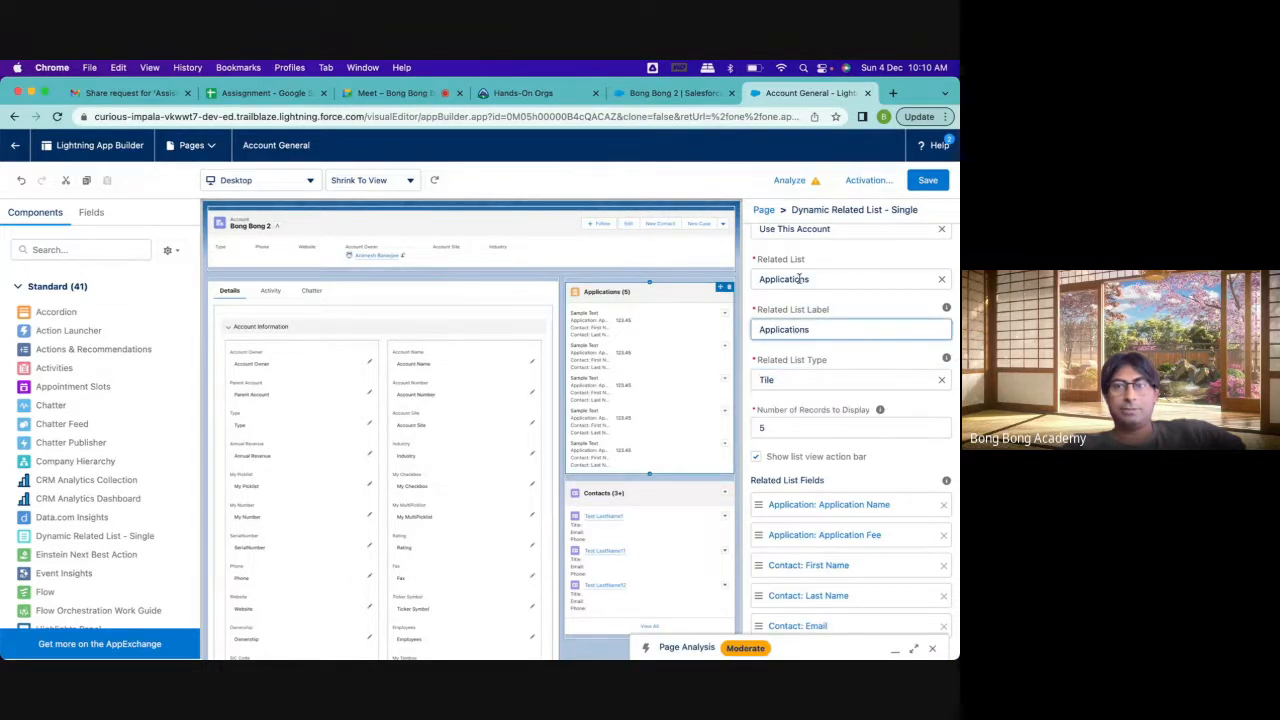
left_click(800, 280)
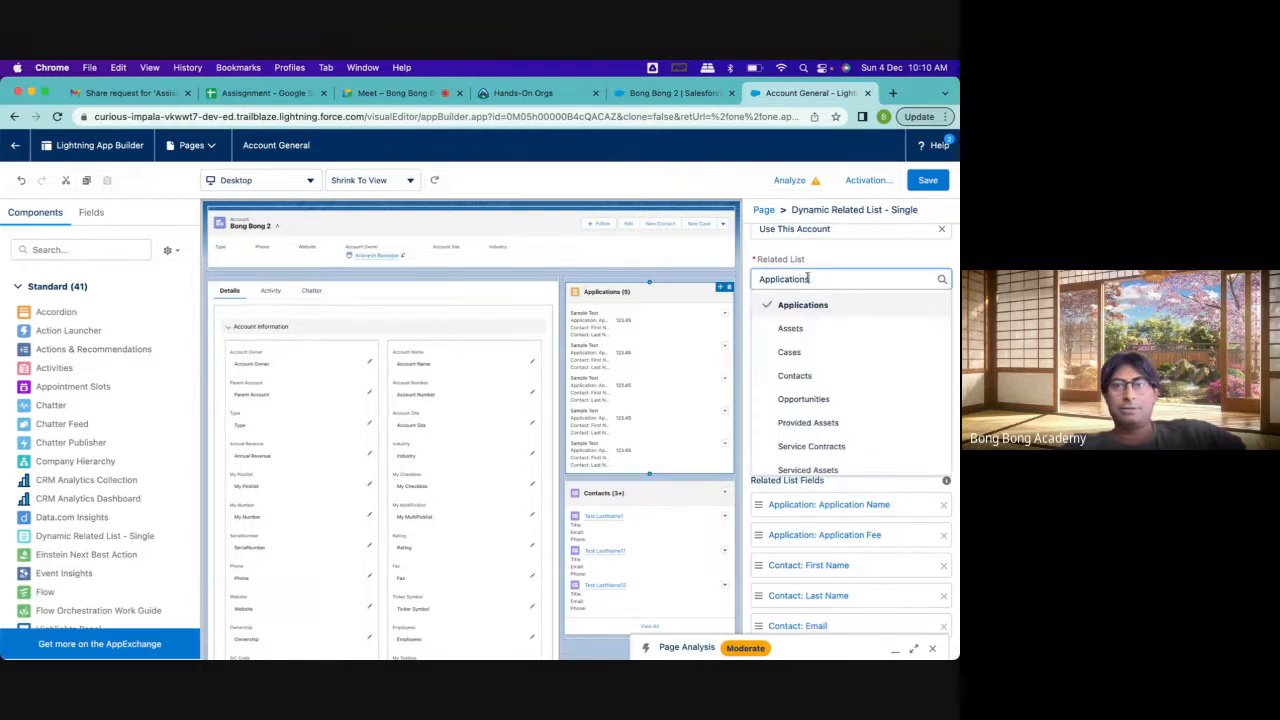
left_click(823, 255)
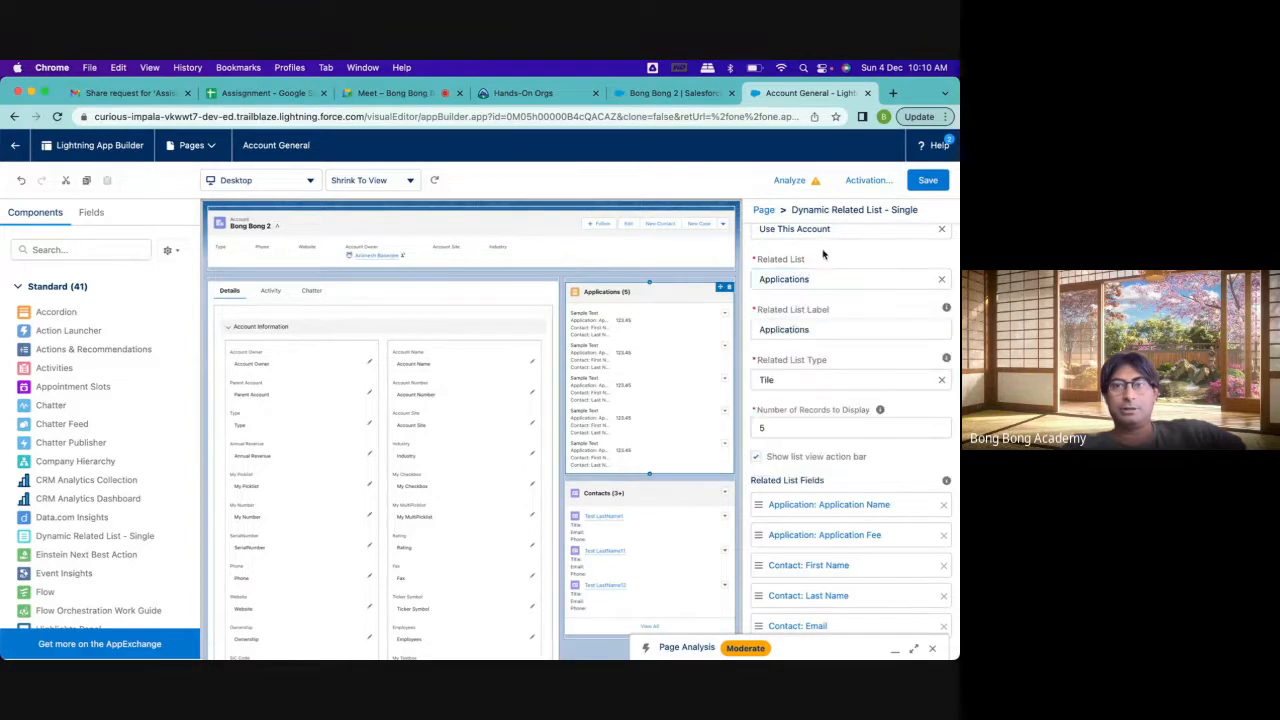
left_click(811, 328)
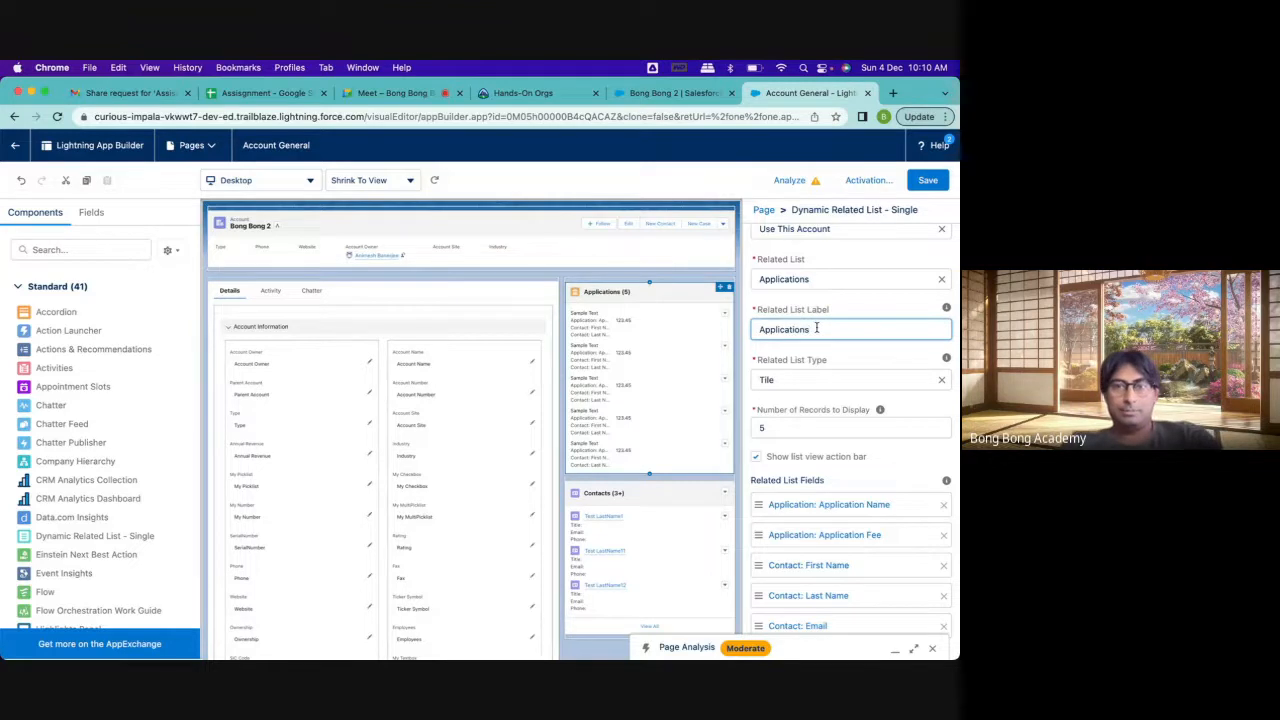
key("BackSpace")
type("Rec")
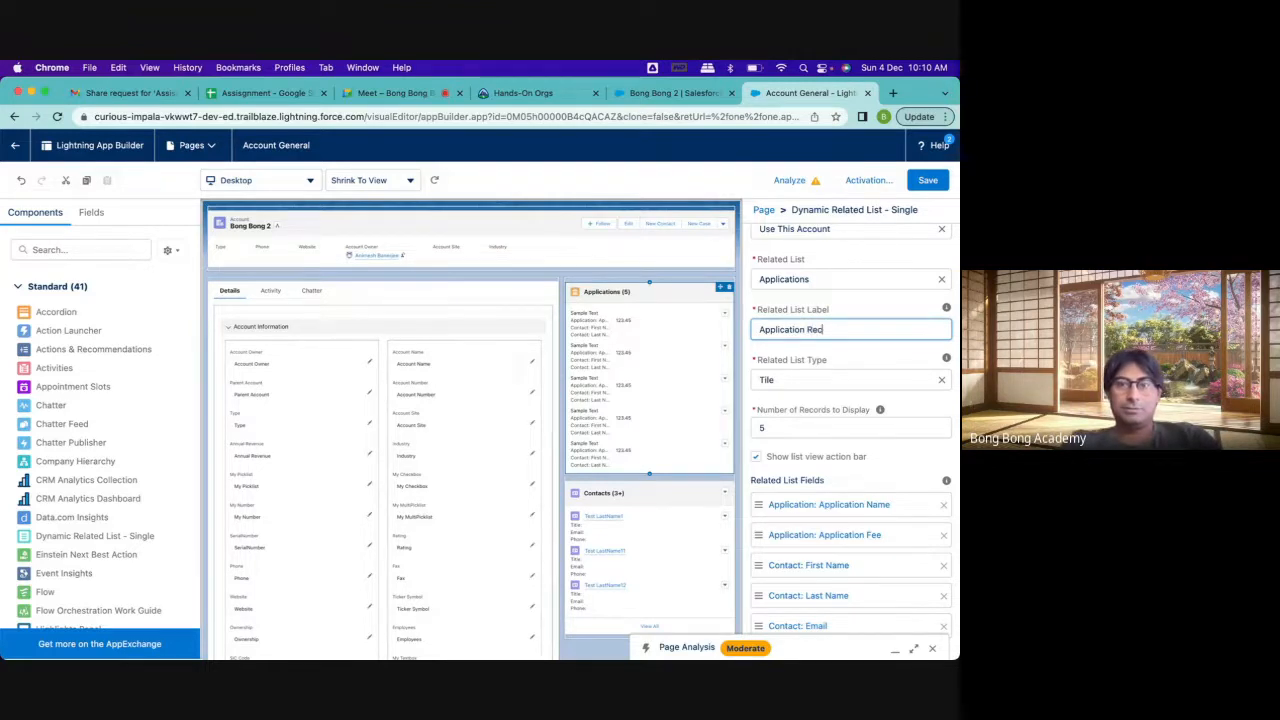
type("eive")
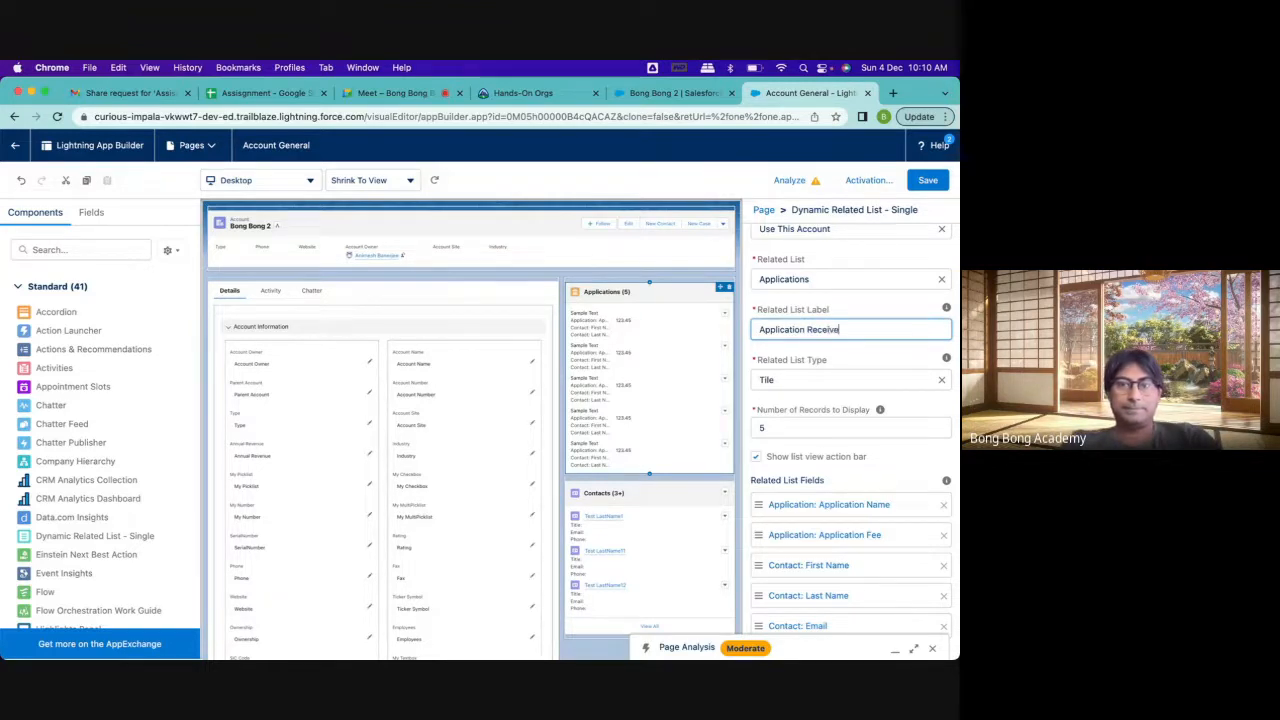
type("d")
key("Return")
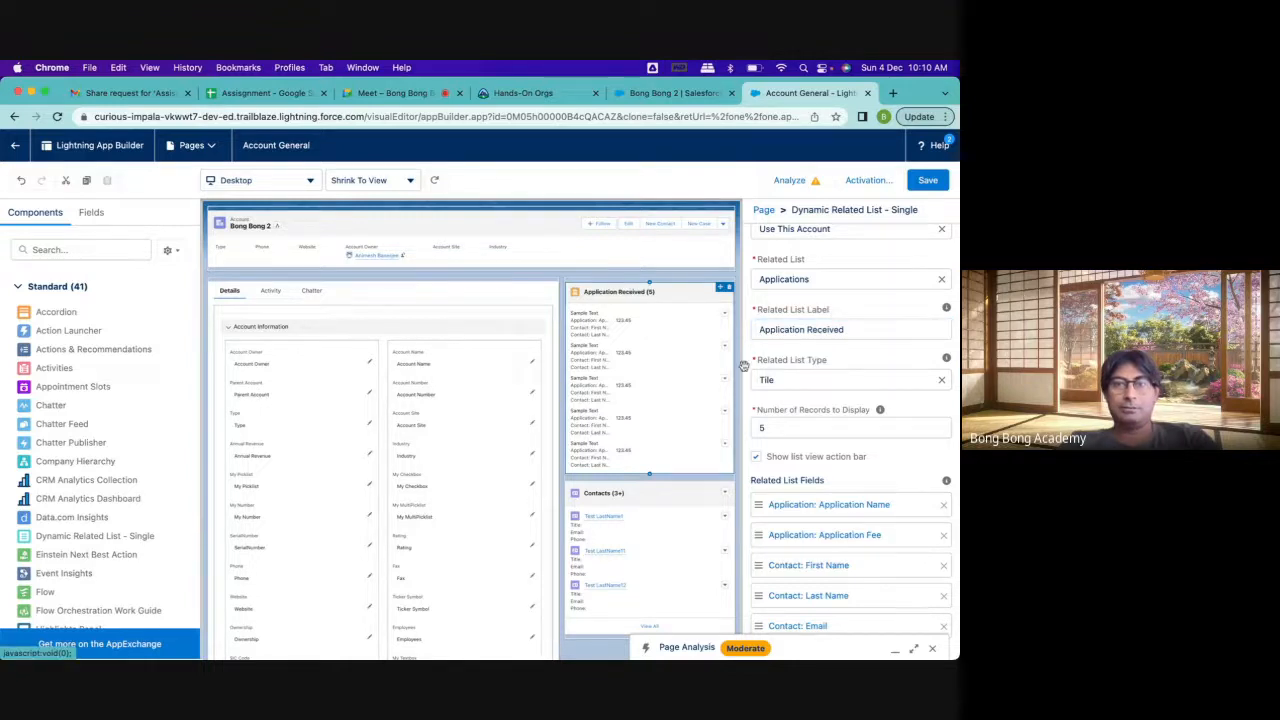
Sort the Application Received related list by Application: Created Date with the Default sort order
scroll(800, 360, "down", 5)
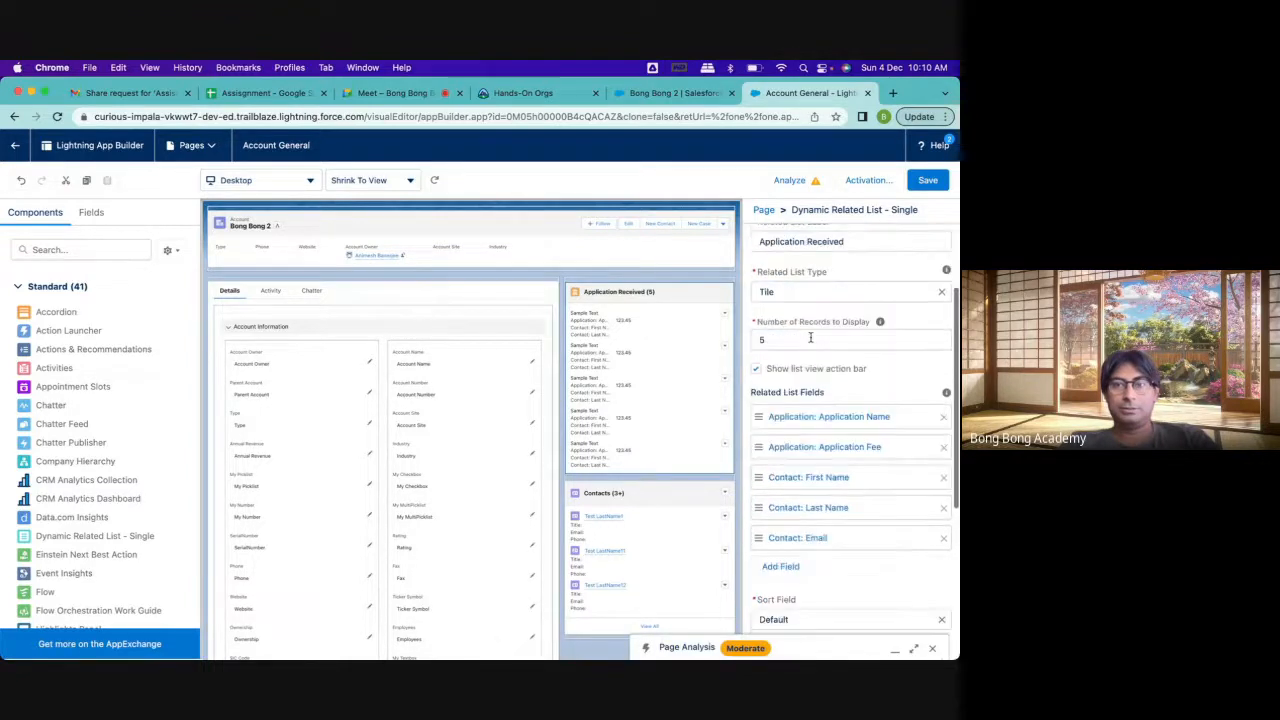
scroll(811, 341, "down", 2)
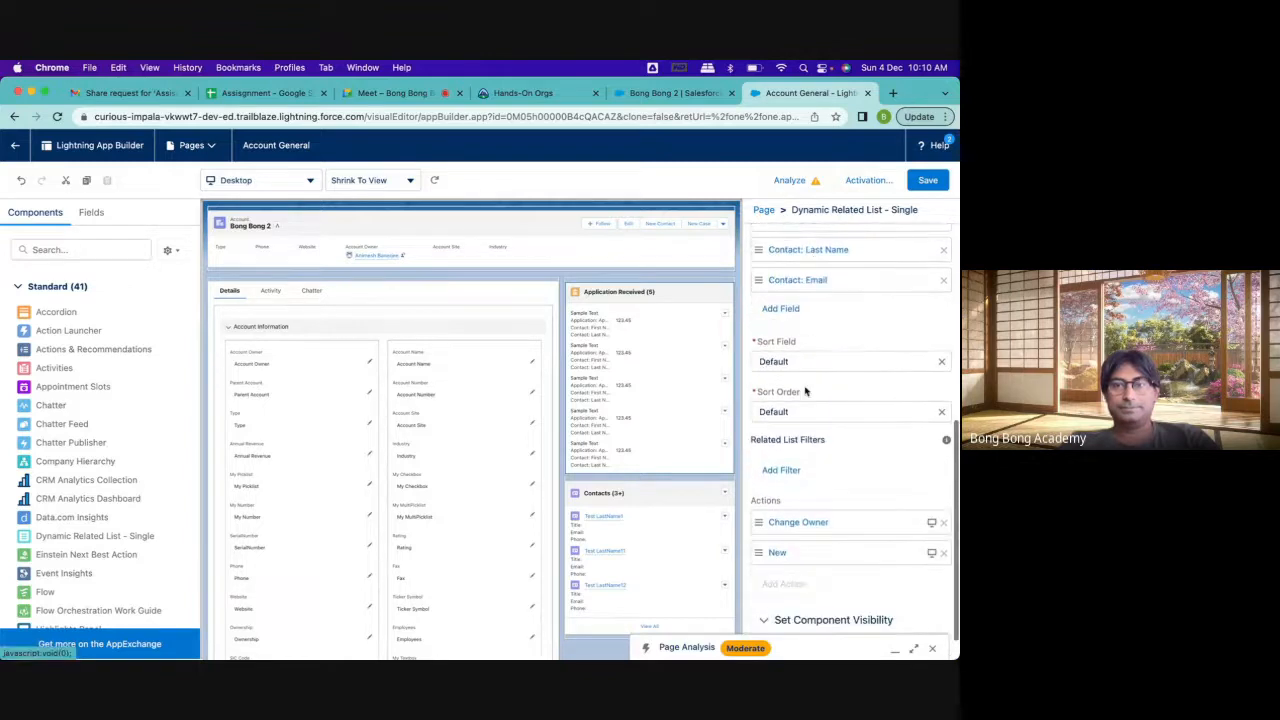
left_click(801, 361)
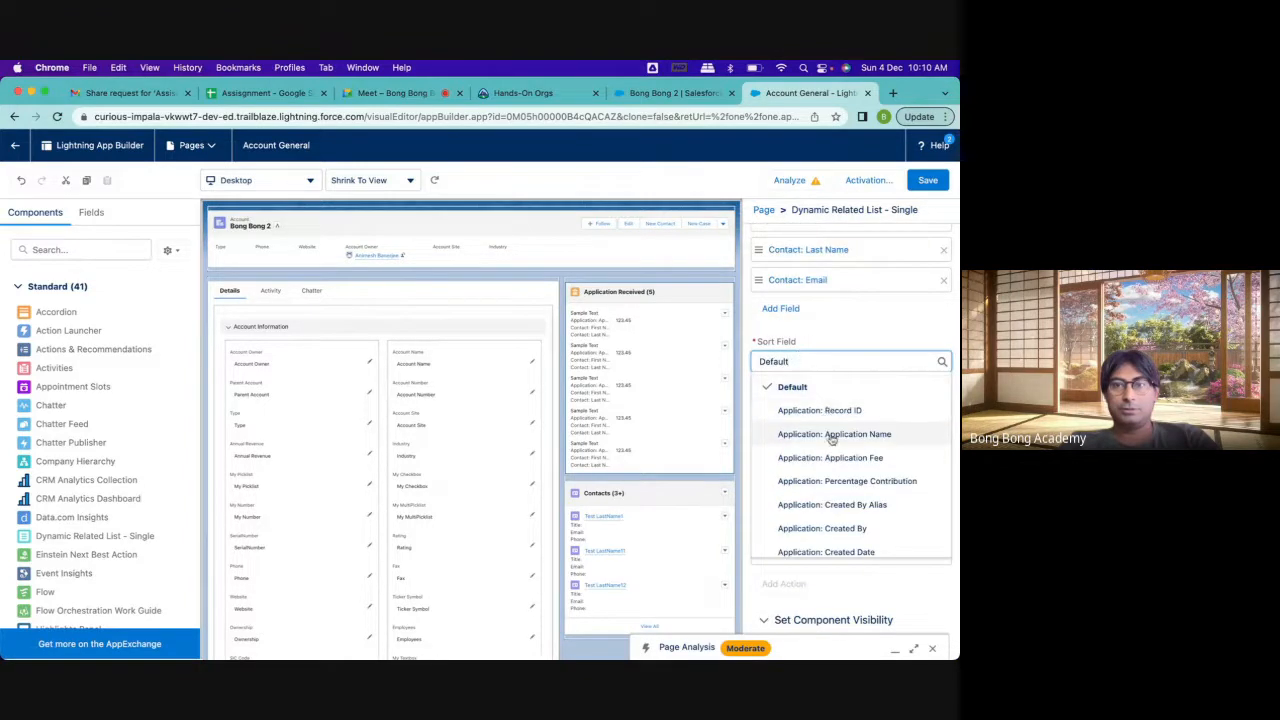
left_click(838, 551)
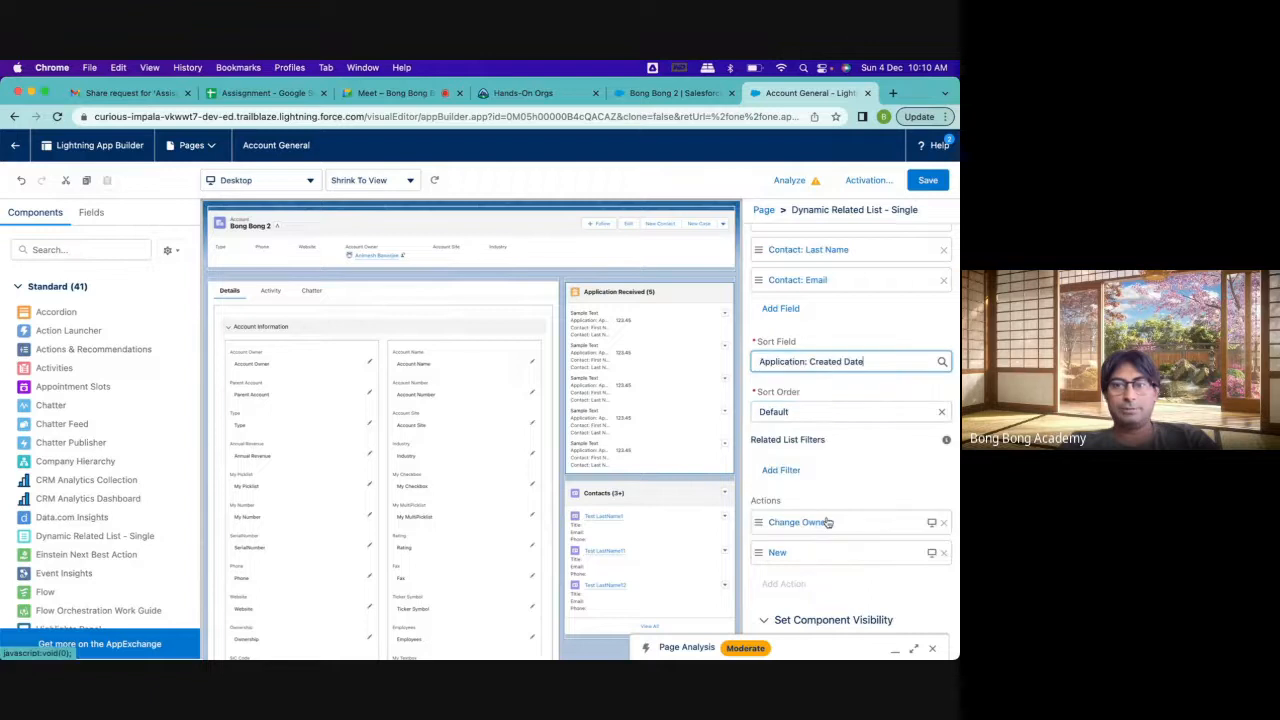
left_click(800, 411)
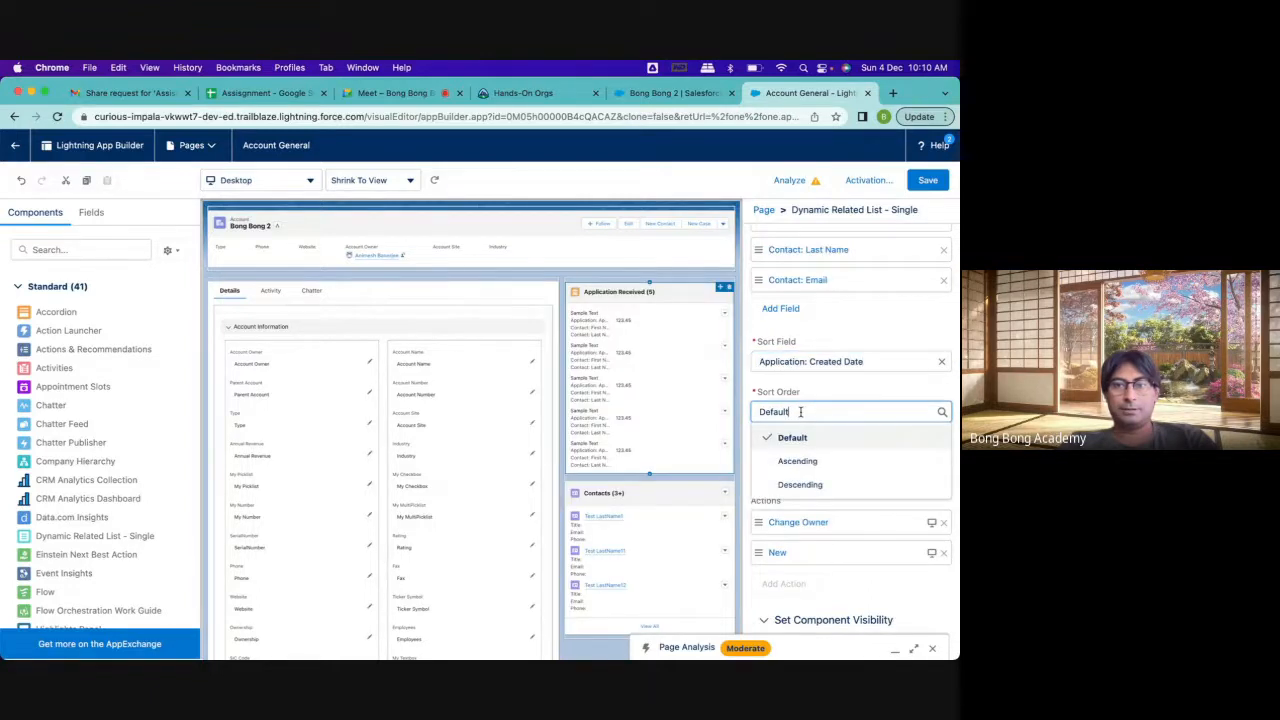
left_click(800, 470)
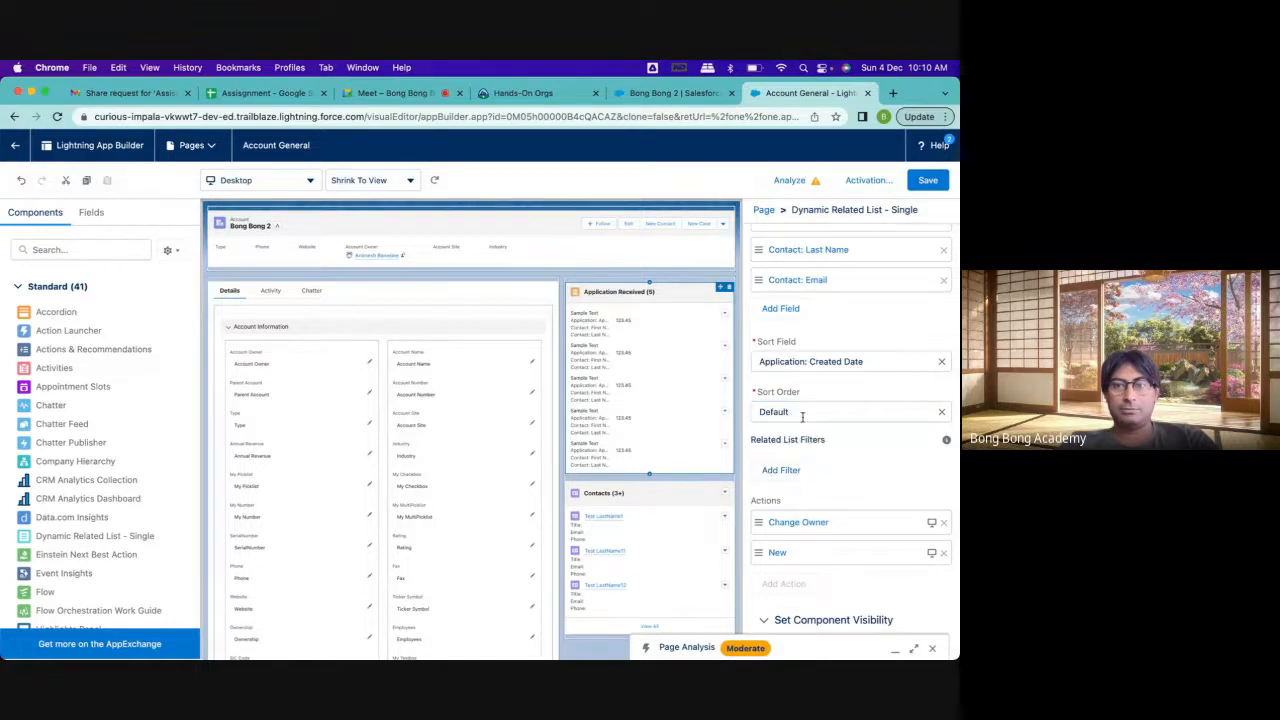
Remove the Change Owner action from the Application Received related list and save the Account General page
scroll(820, 495, "down", 1)
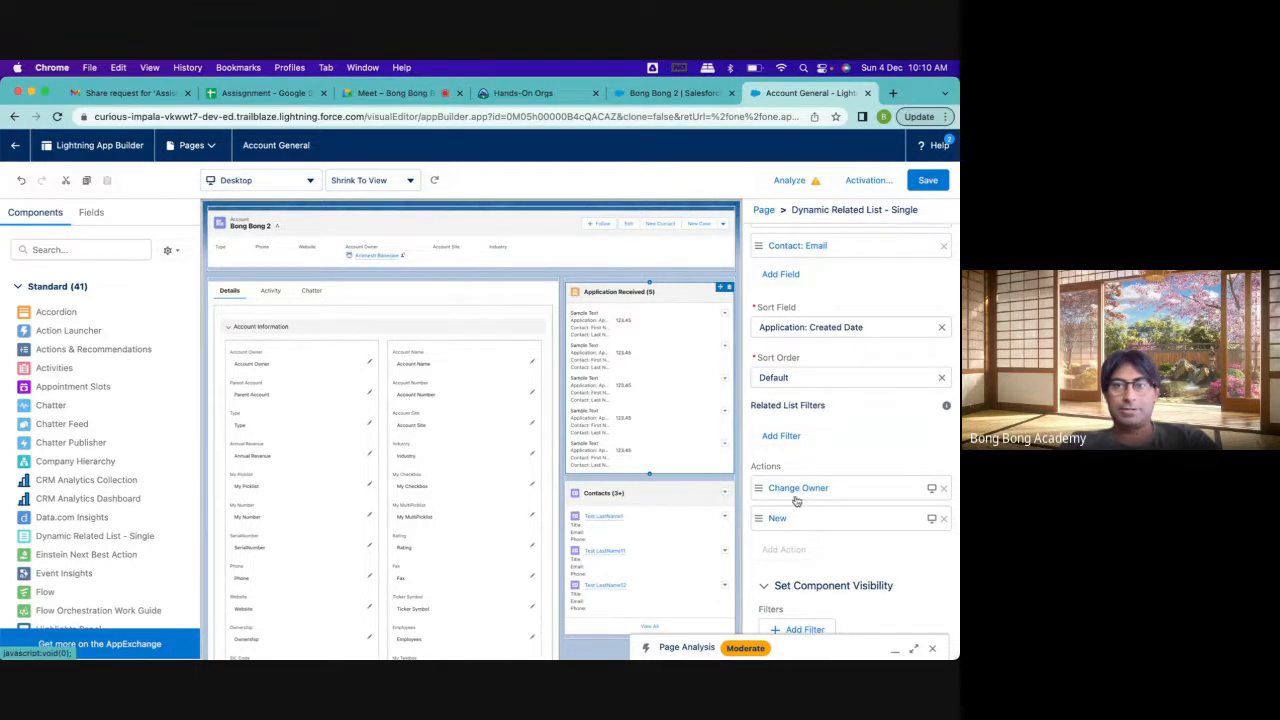
left_click(943, 488)
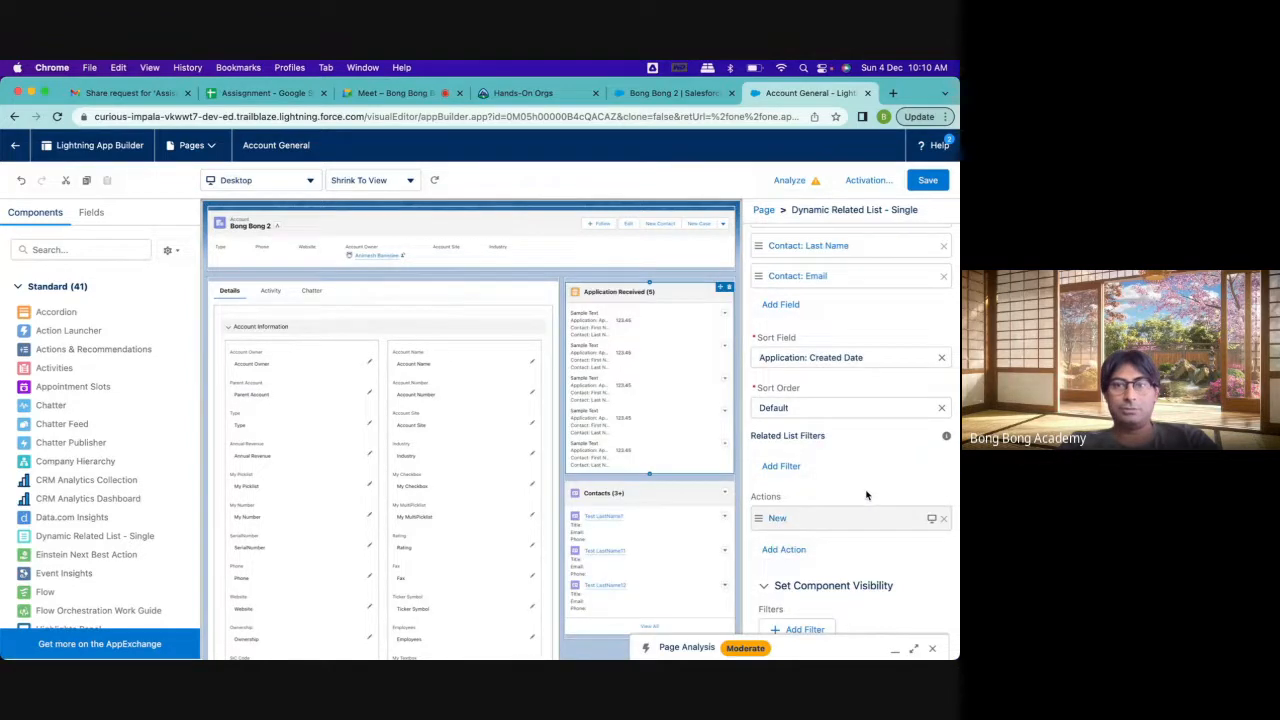
left_click(784, 550)
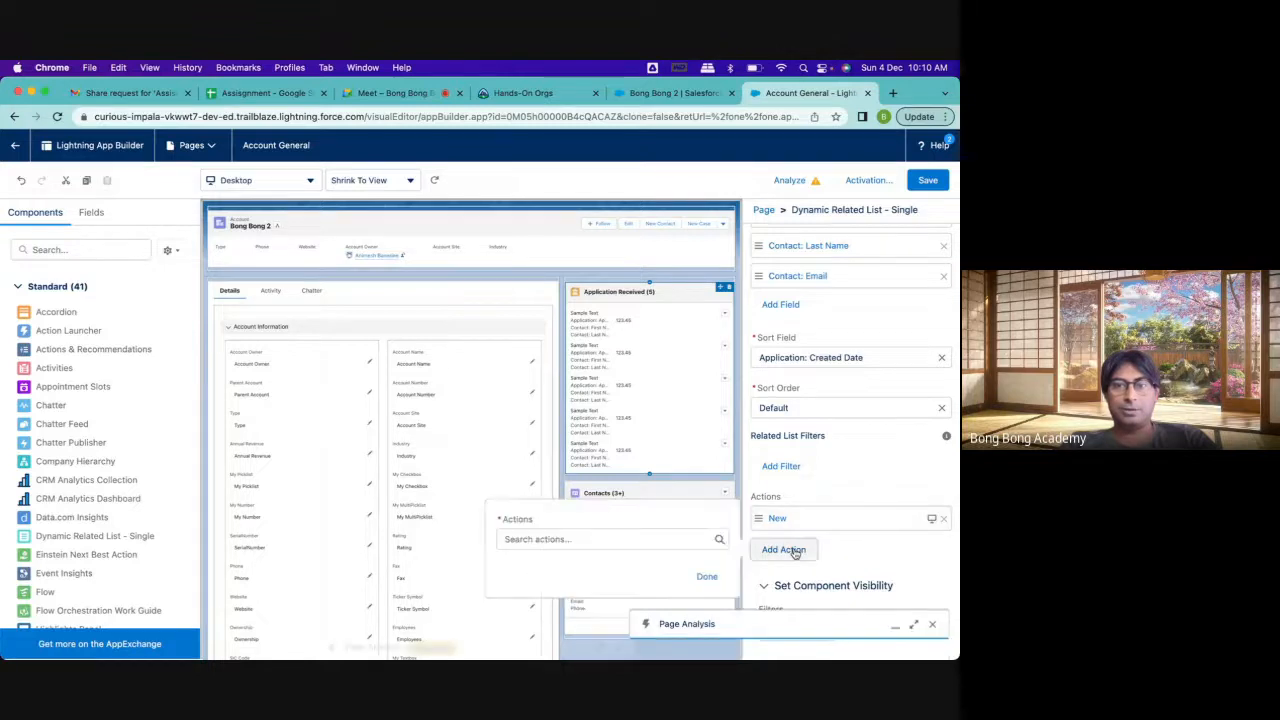
left_click(610, 538)
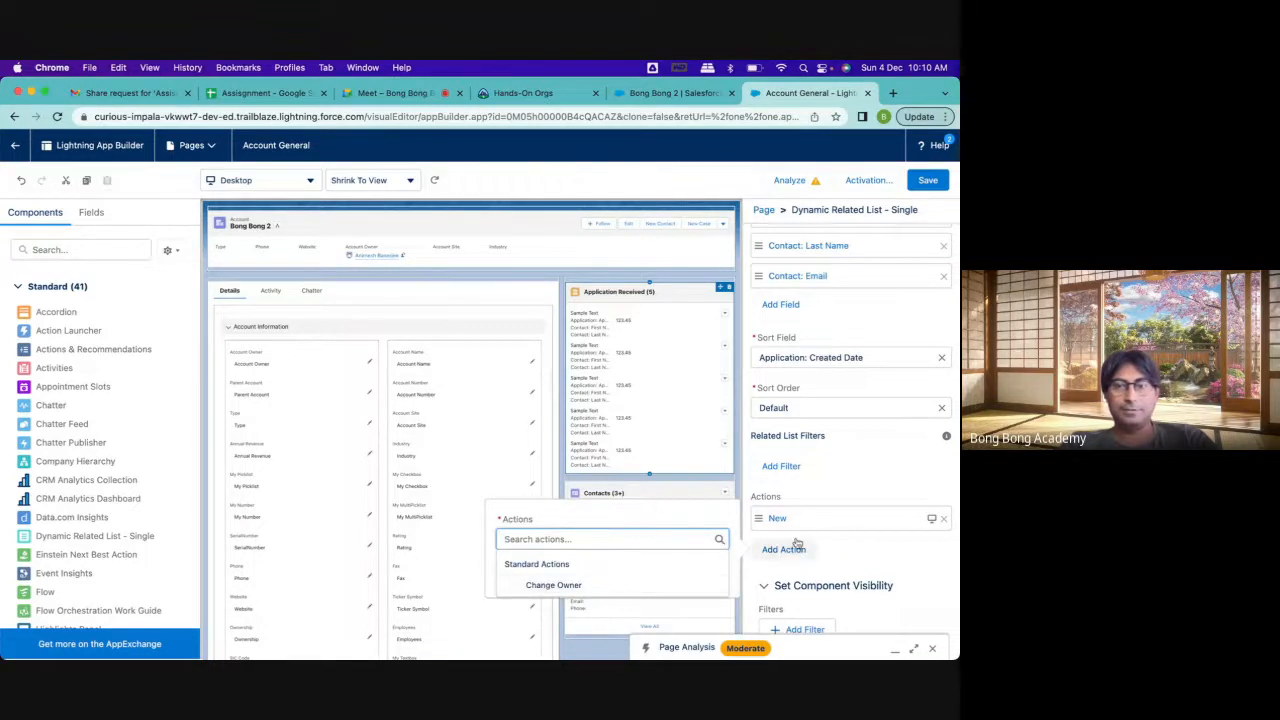
left_click(835, 558)
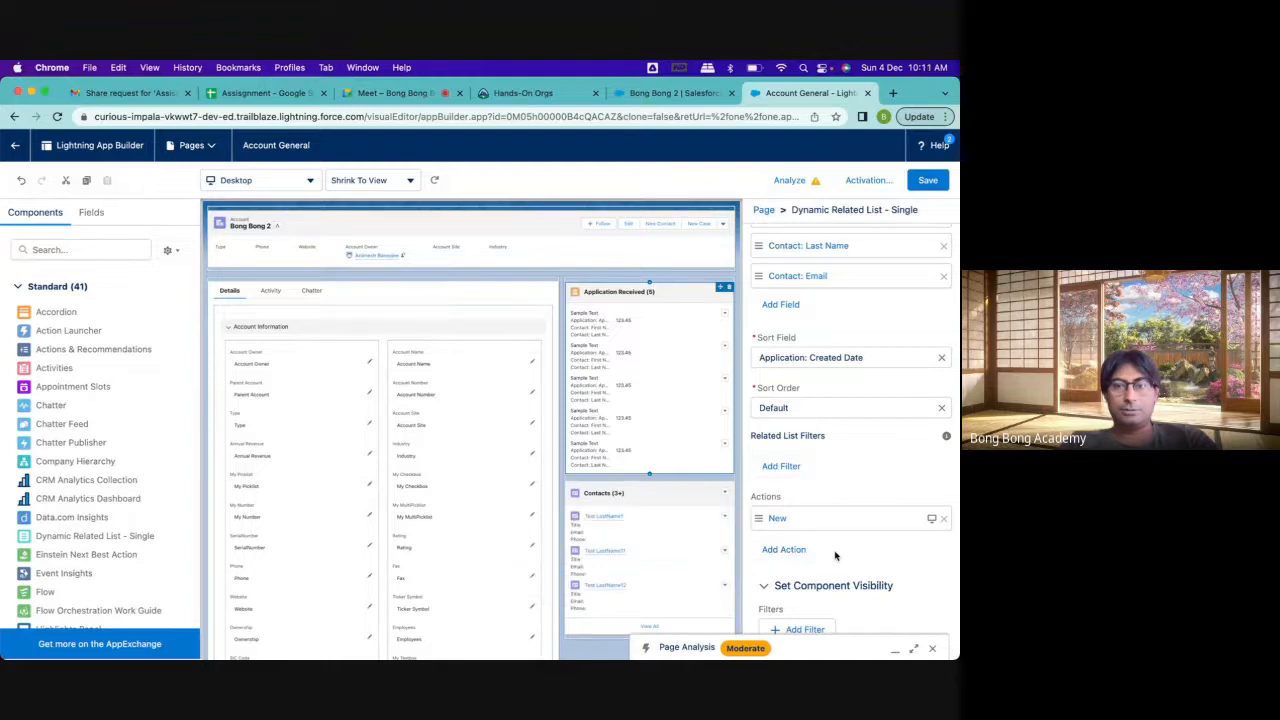
left_click(926, 182)
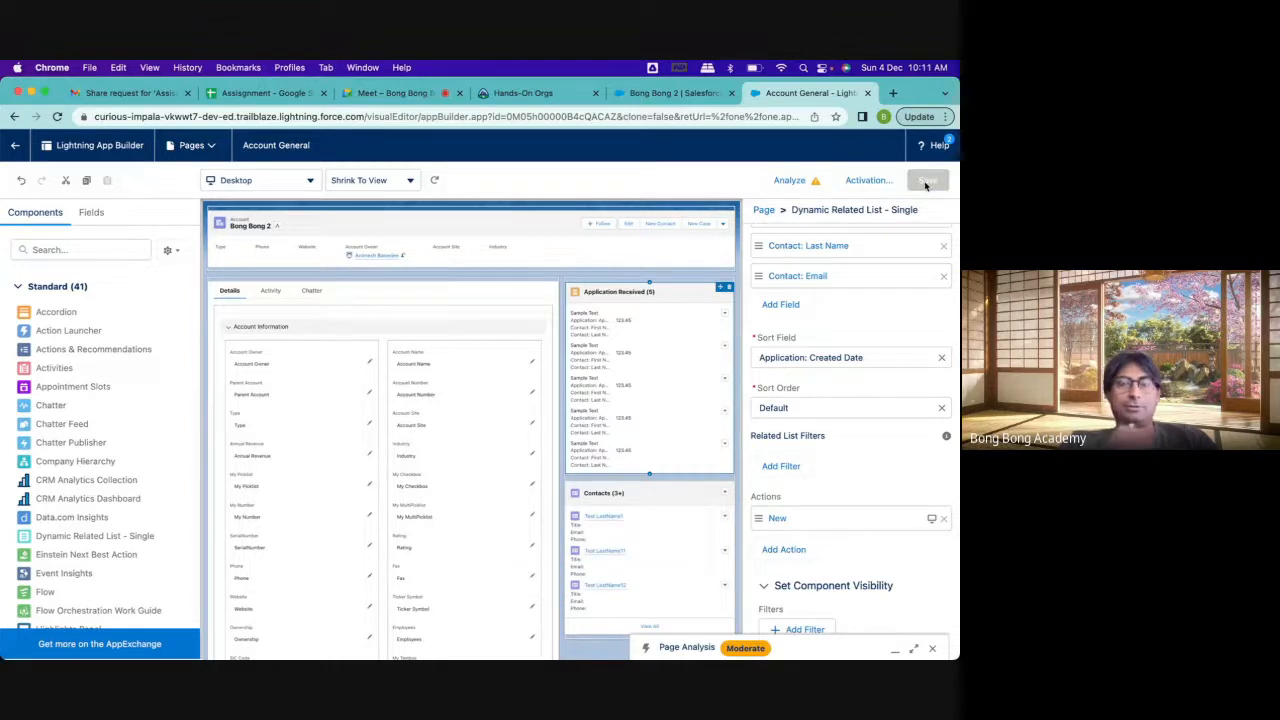
Reload the Bong Bong 2 account record and examine the Application Received list, including its list-level and record-level actions
left_click(641, 93)
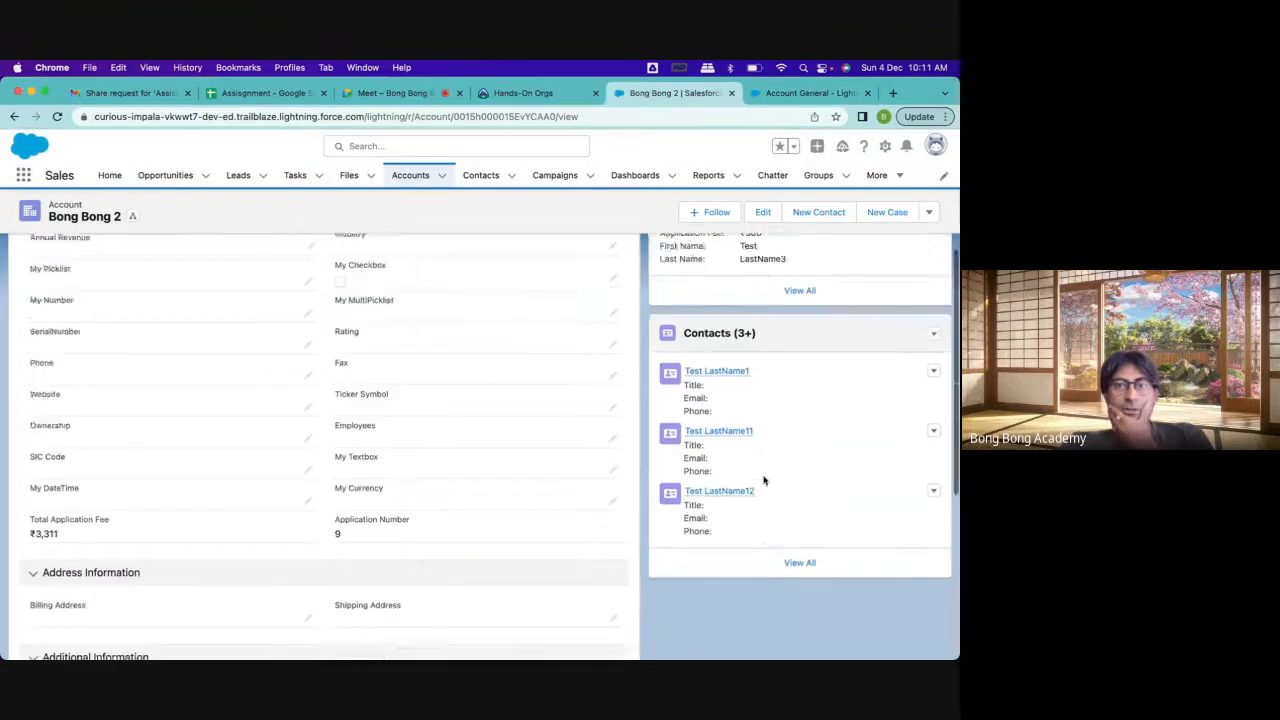
left_click(57, 116)
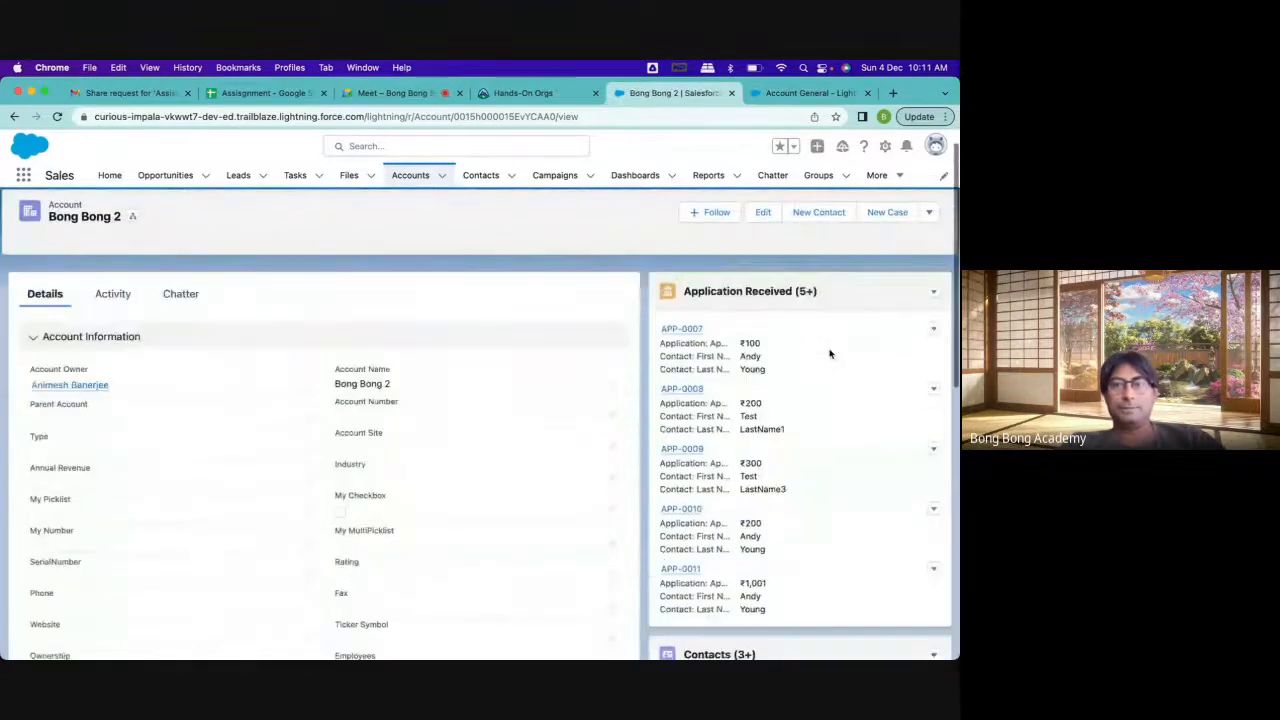
left_click(935, 302)
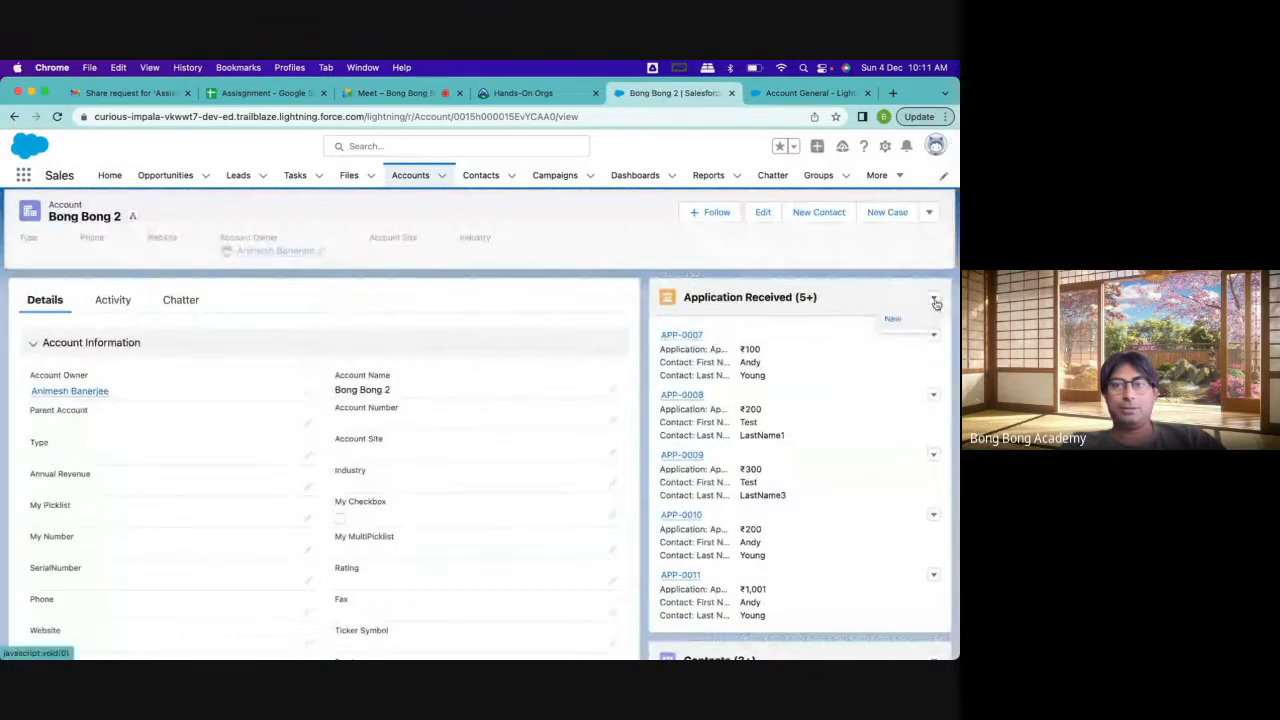
left_click(855, 293)
left_click(934, 336)
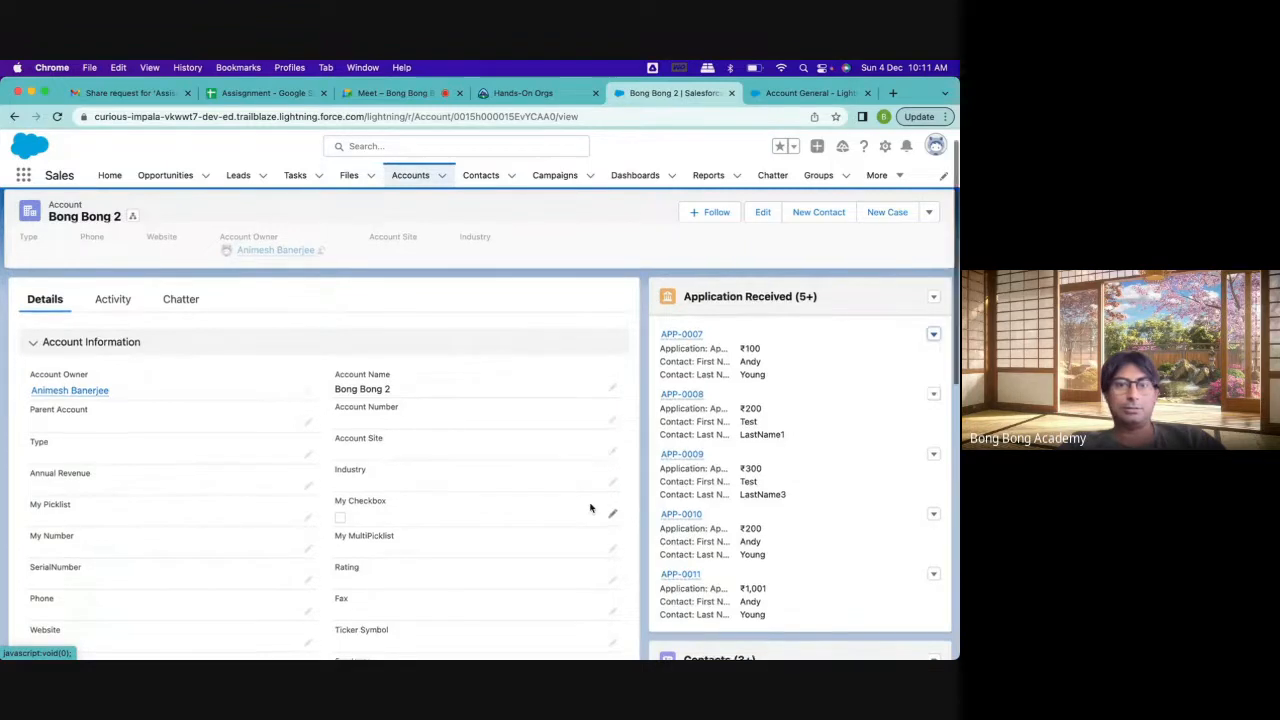
scroll(591, 506, "down", 10)
scroll(591, 507, "up", 10)
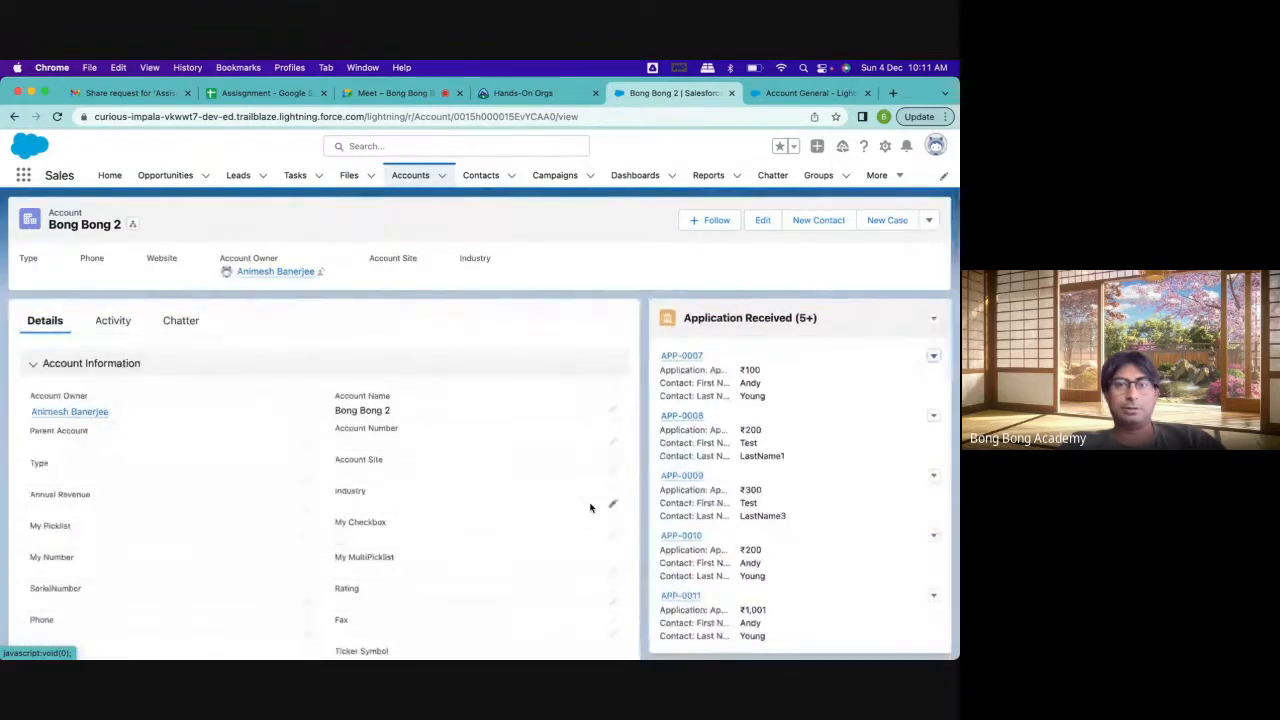
Return to the Account General page in Lightning App Builder
left_click(791, 95)
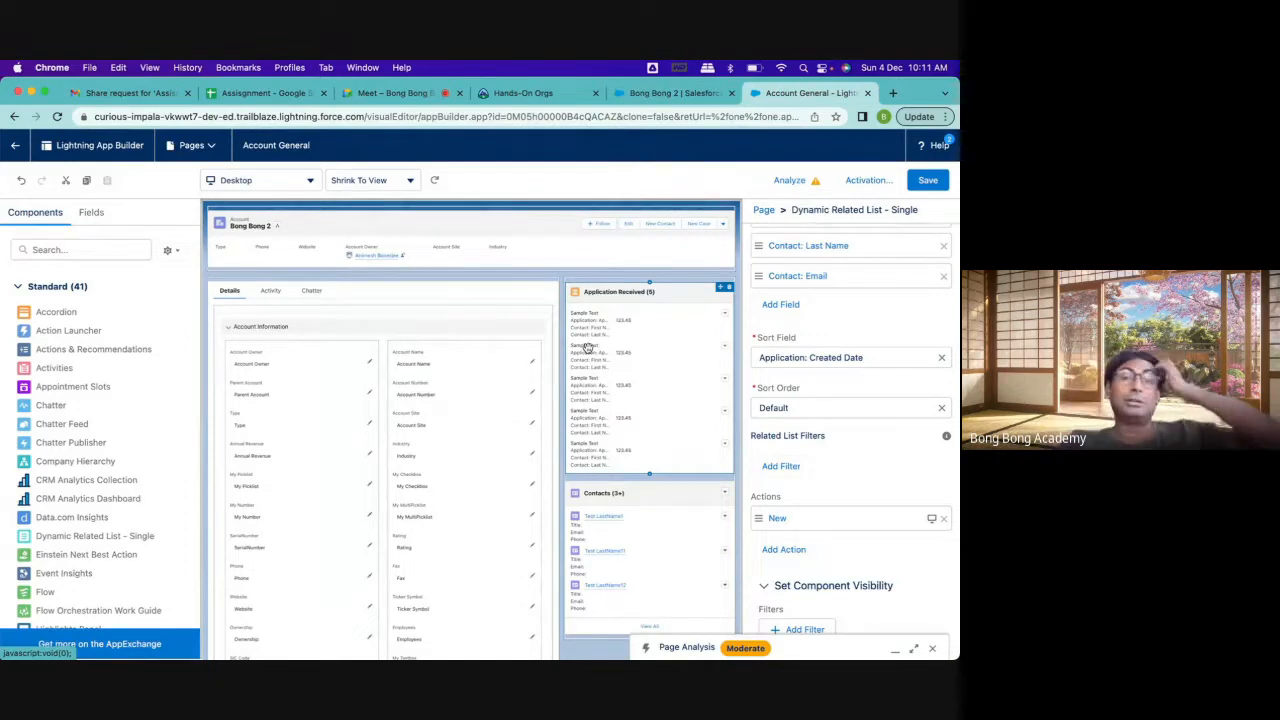
left_click(489, 374)
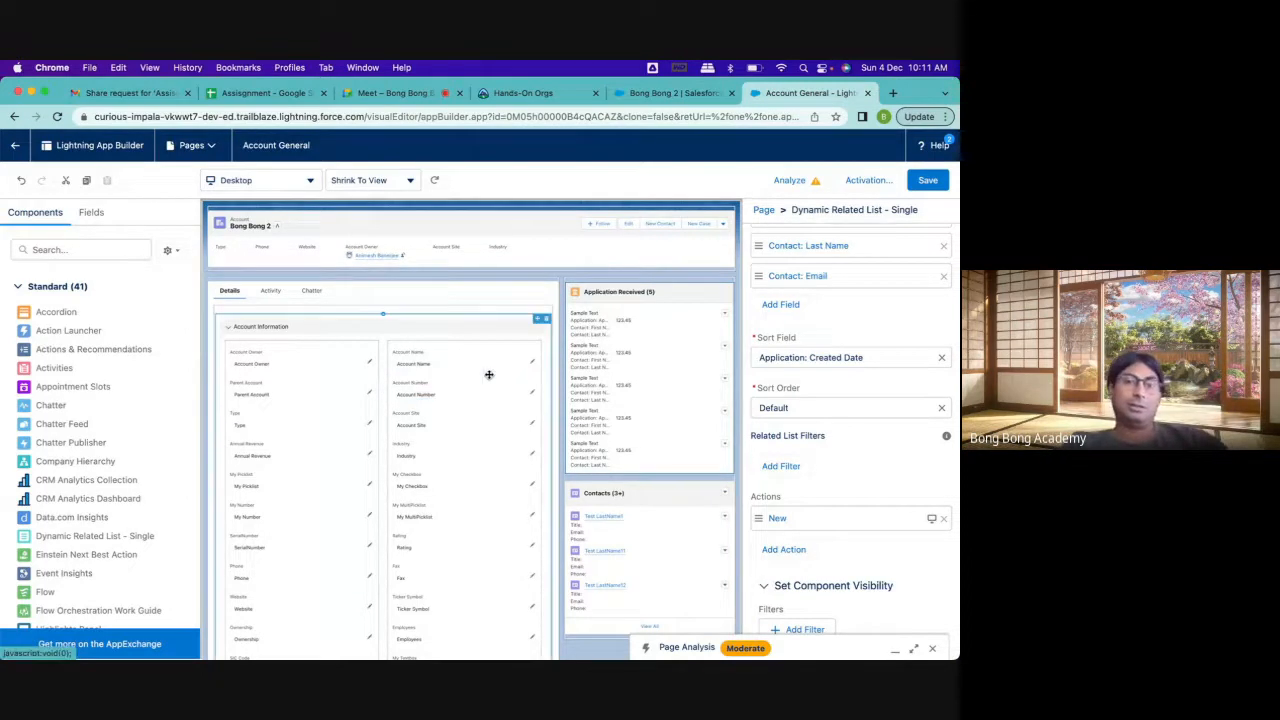
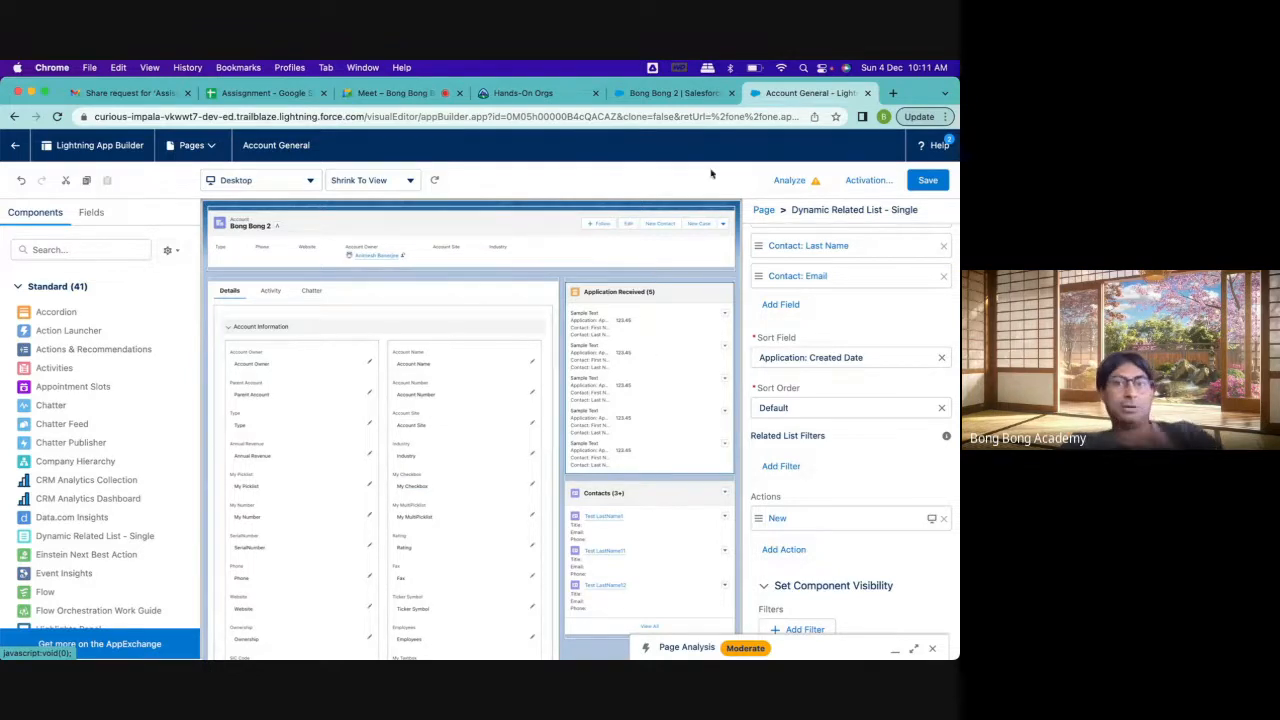
left_click(670, 92)
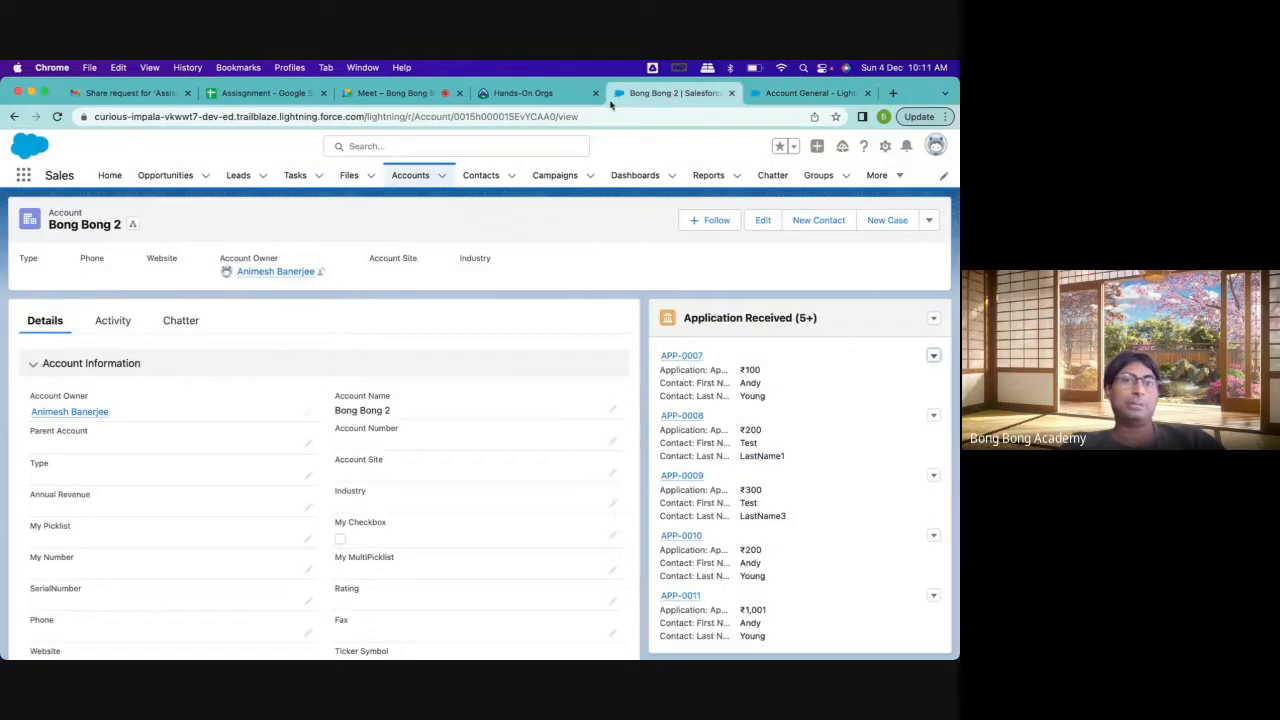
left_click(565, 98)
left_click(656, 96)
left_click(768, 96)
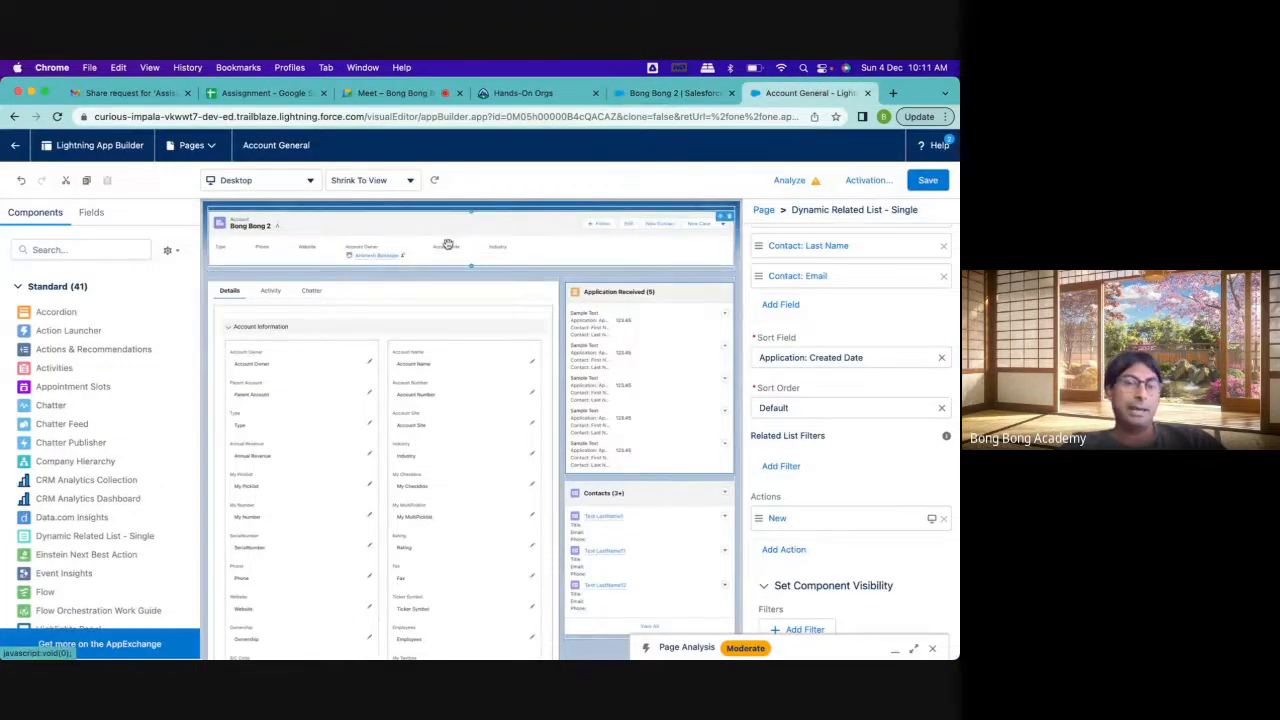
Upgrade the Account page's Highlights Panel to Dynamic Actions by migrating the actions from Account Layout
left_click(627, 226)
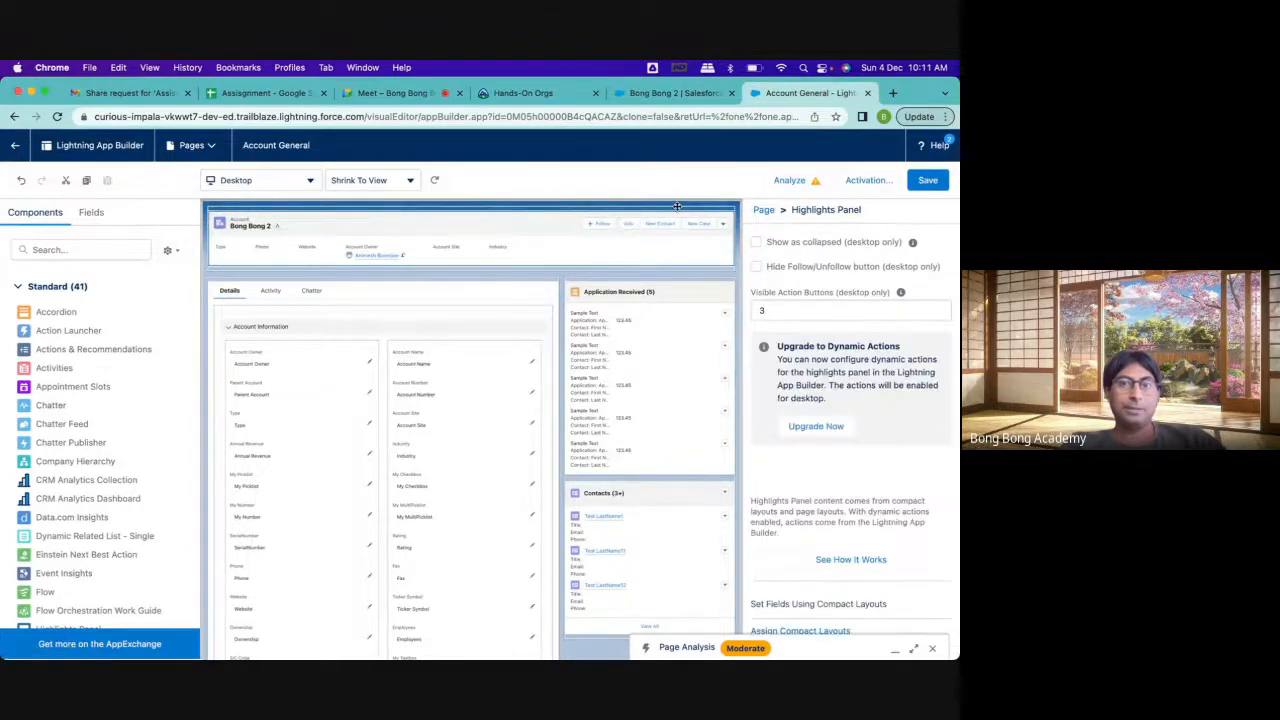
left_click(818, 427)
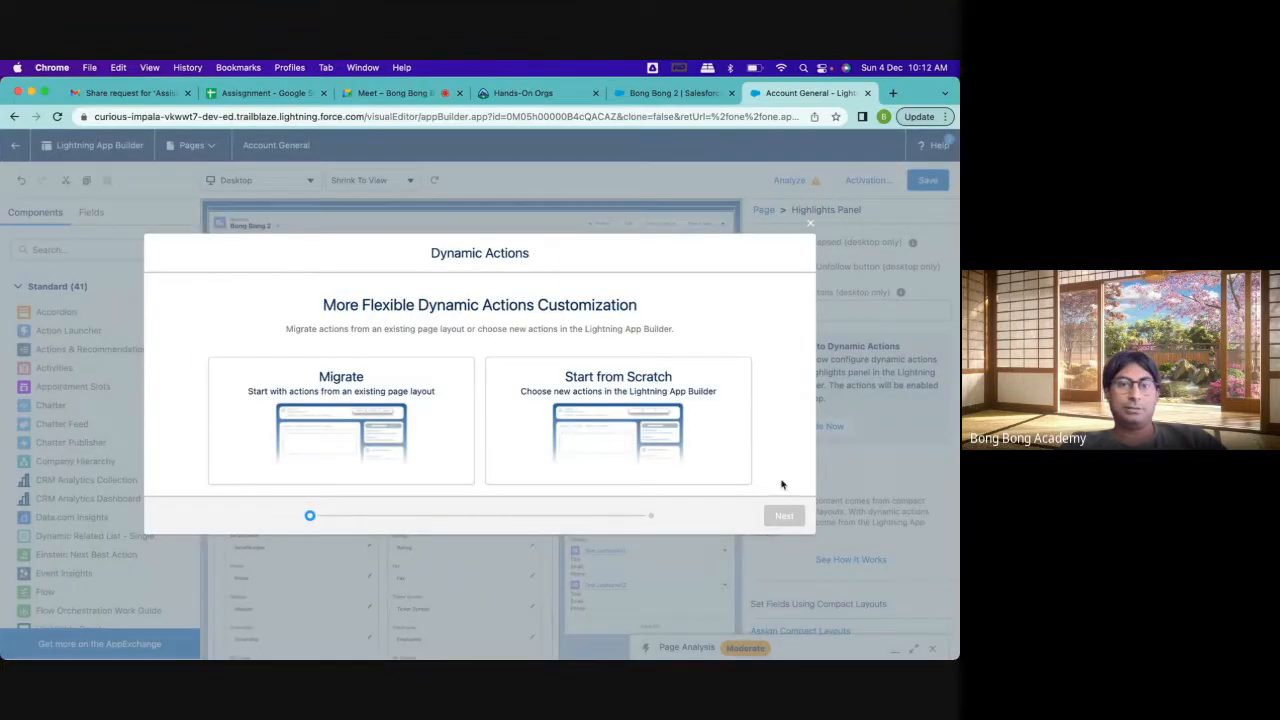
left_click(366, 413)
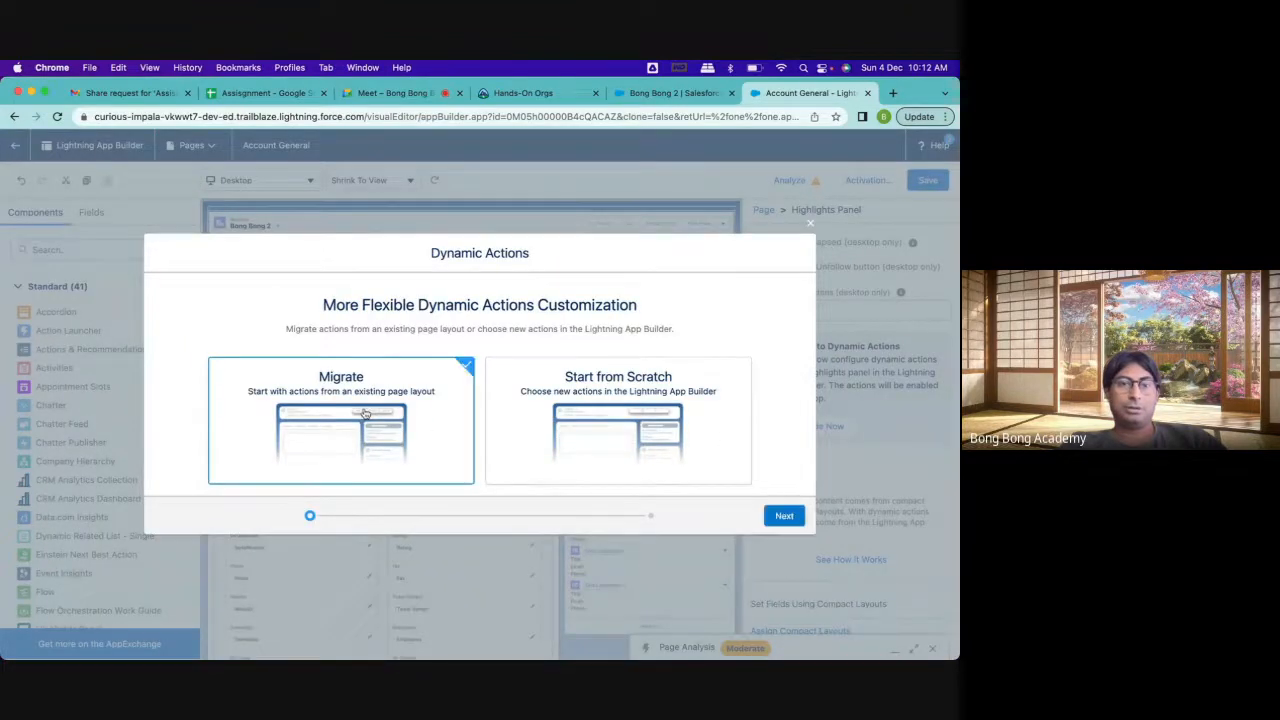
left_click(779, 516)
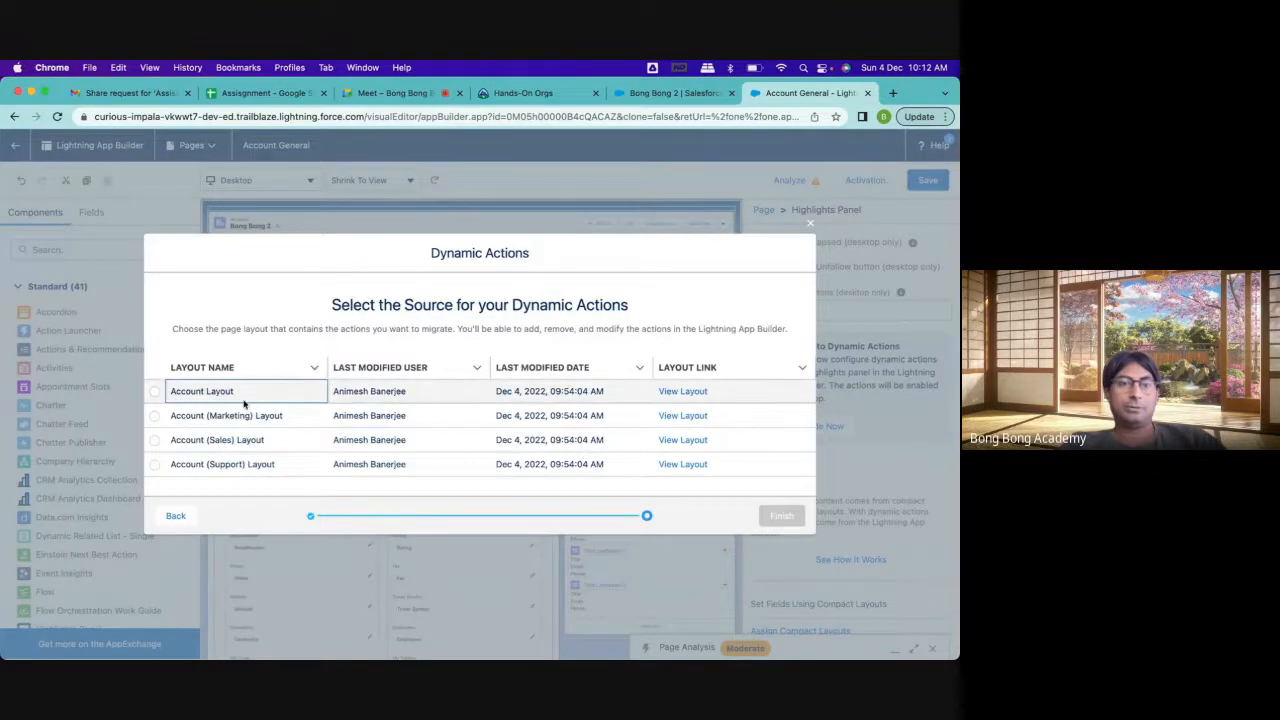
left_click(154, 391)
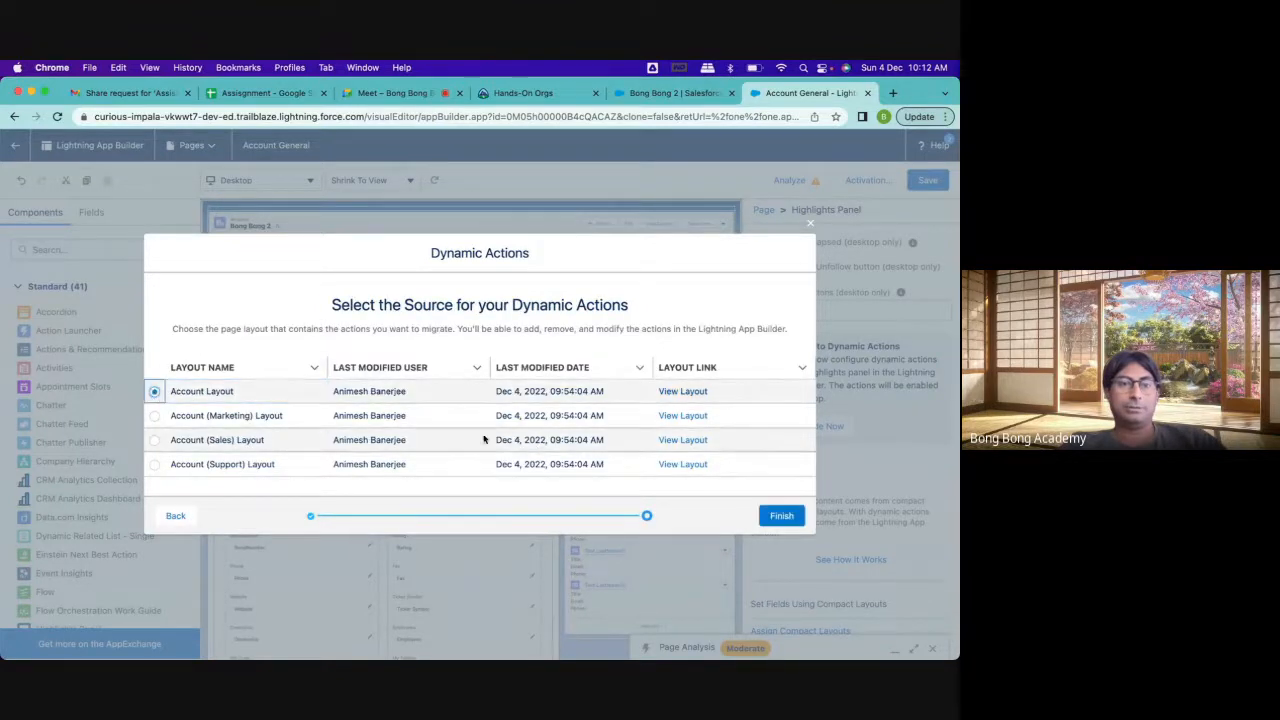
left_click(781, 522)
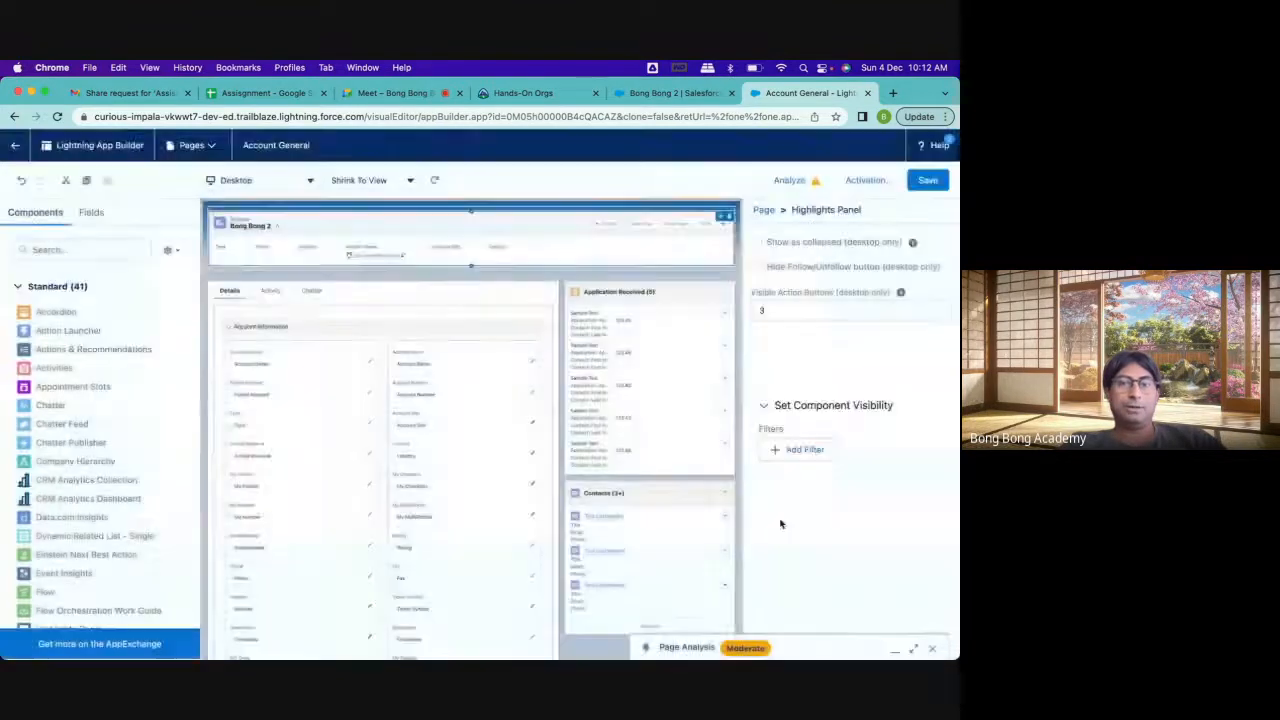
Remove the View Website, Email (mobile only), Send Text, Add to a List and Link a Slack Channel actions from the Highlights Panel
scroll(840, 430, "down", 6)
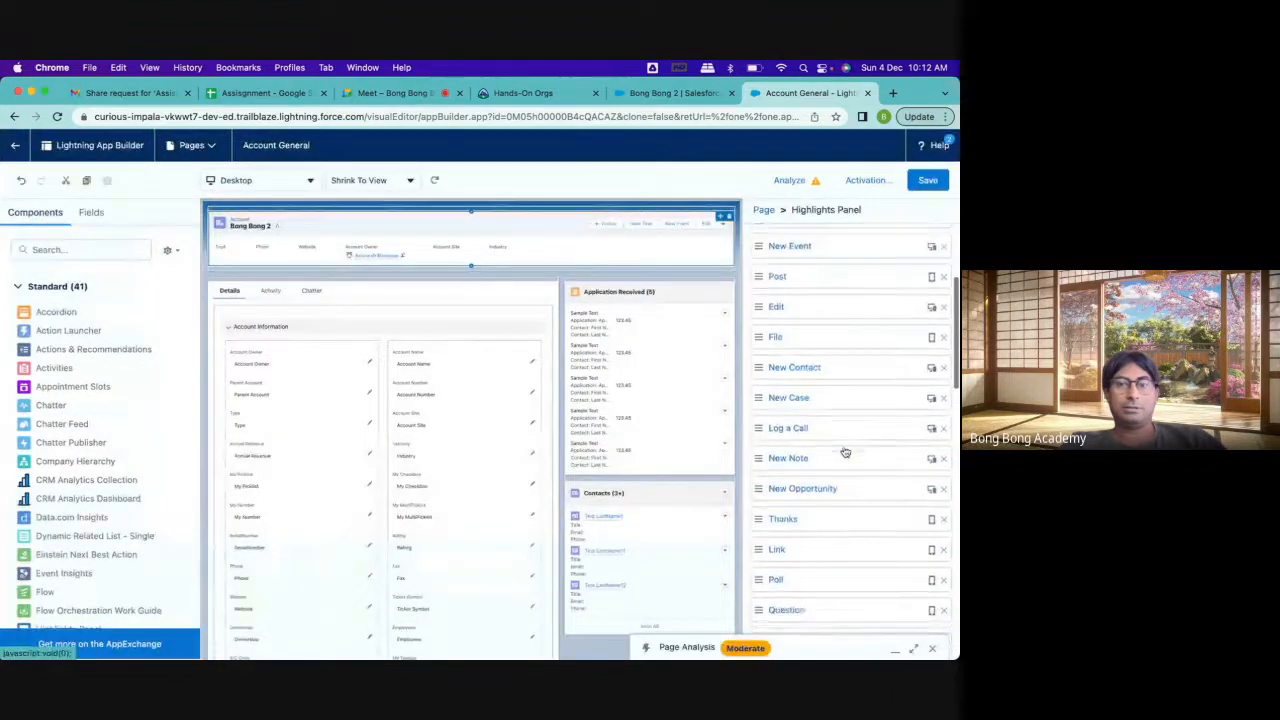
scroll(844, 451, "down", 10)
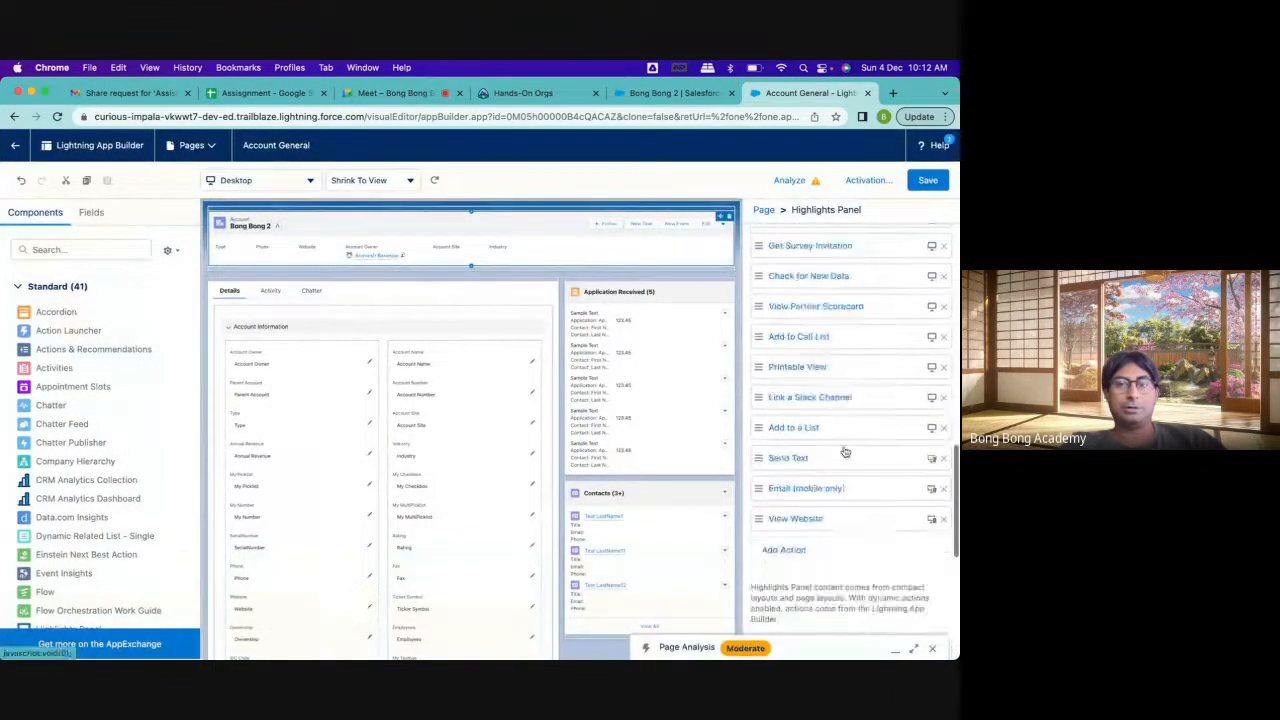
left_click(943, 513)
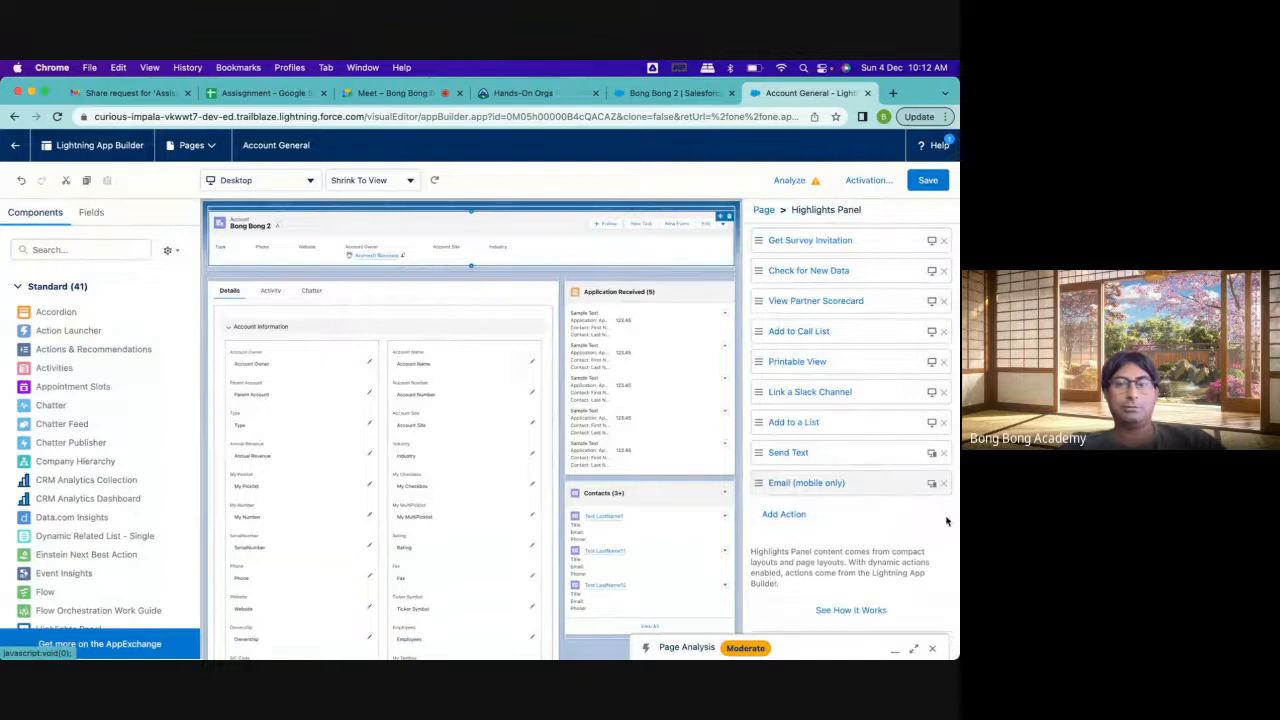
left_click(944, 487)
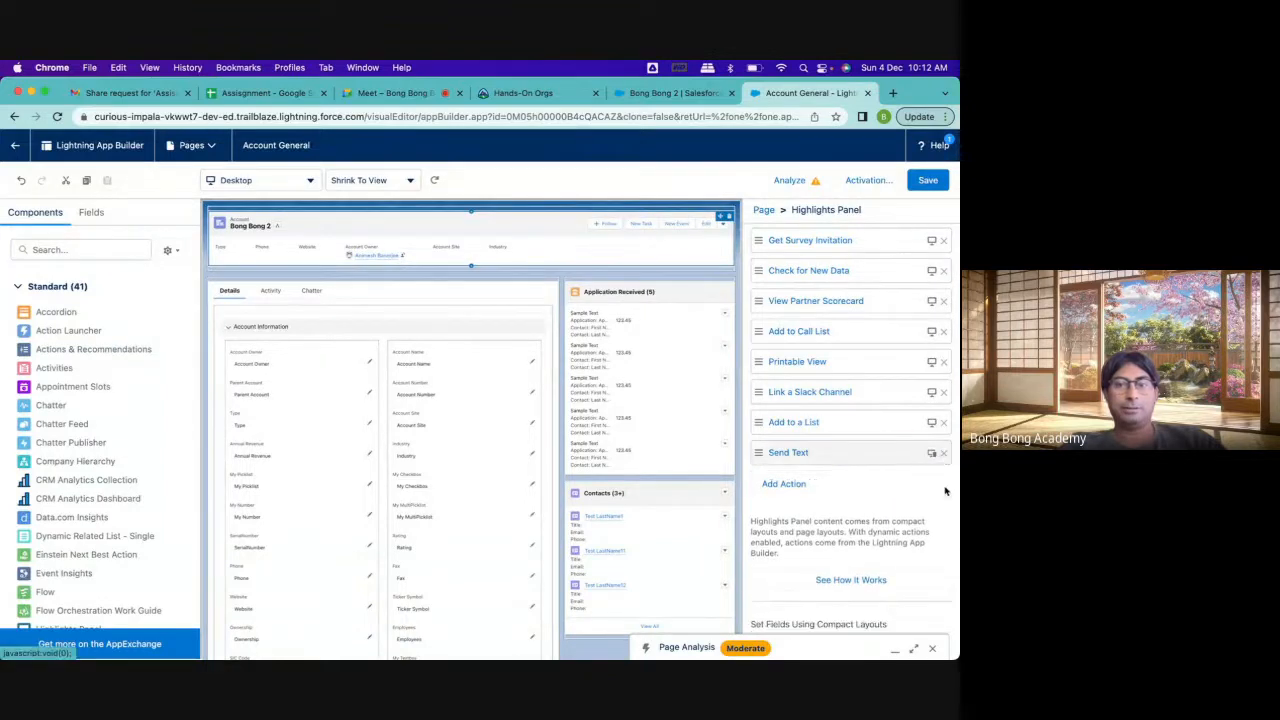
left_click(944, 456)
left_click(944, 423)
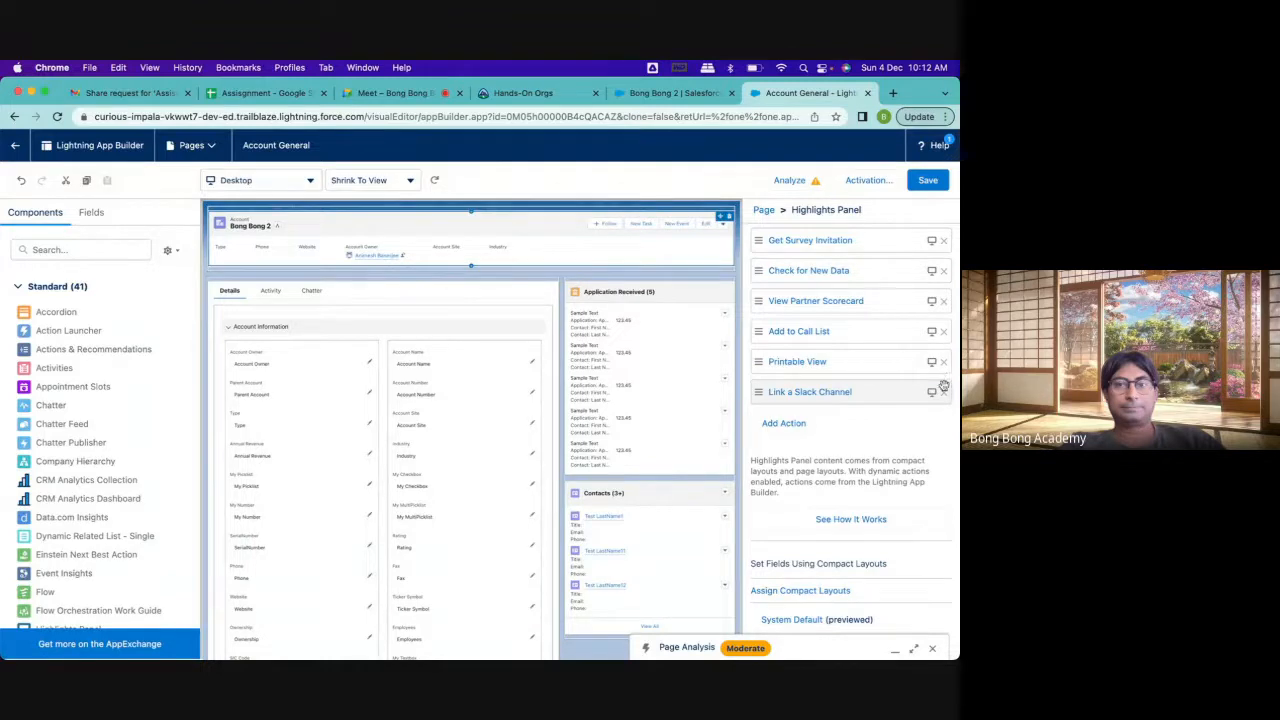
left_click(943, 391)
Remove the Printable View, Add to Call List, View Partner Scorecard and Check for New Data actions from the Highlights Panel
scroll(944, 405, "up", 2)
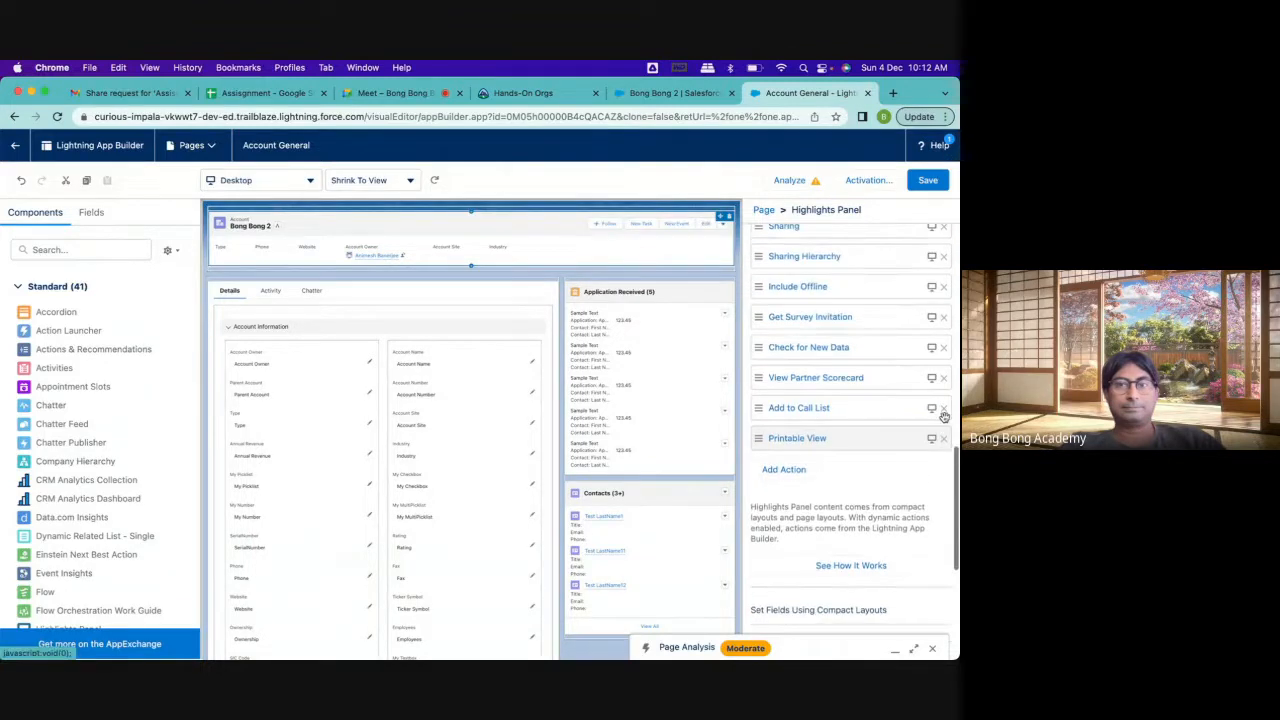
left_click(944, 438)
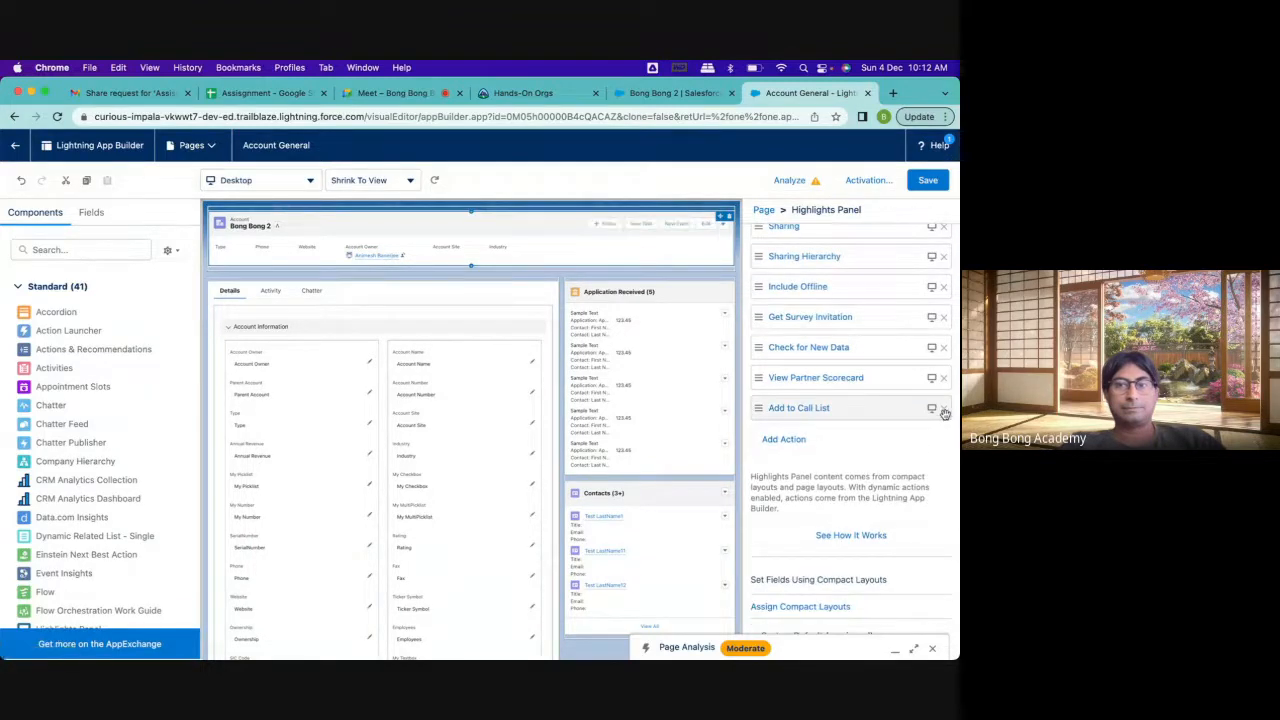
left_click(943, 409)
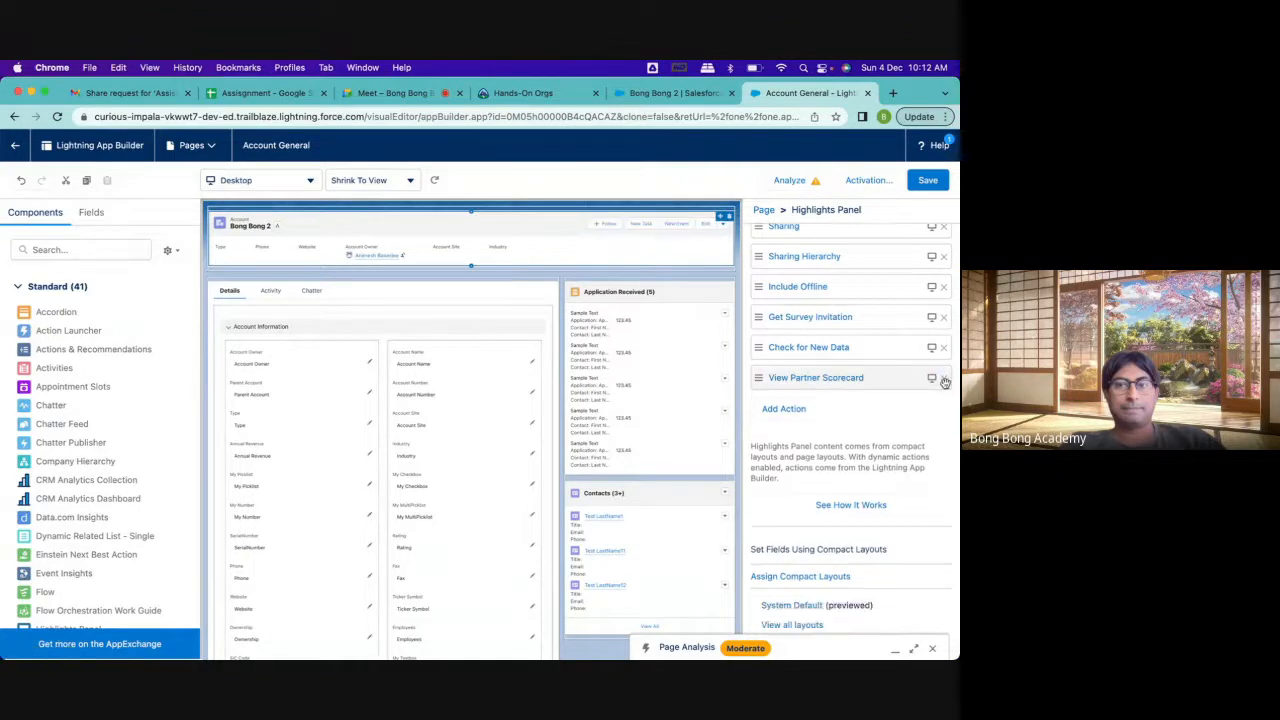
left_click(943, 379)
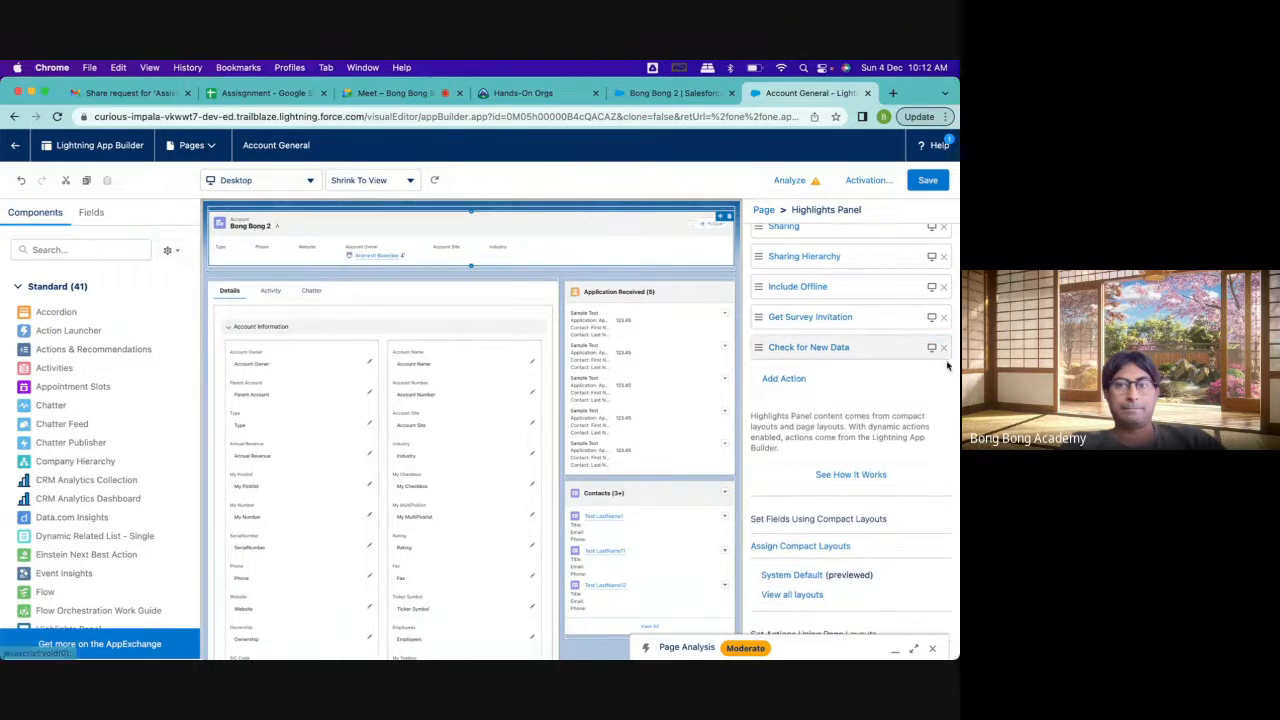
left_click(944, 347)
Remove the Get Survey Invitation, Include Offline, Sharing Hierarchy and View Account Hierarchy actions from the Highlights Panel, keeping Sharing
scroll(947, 357, "up", 2)
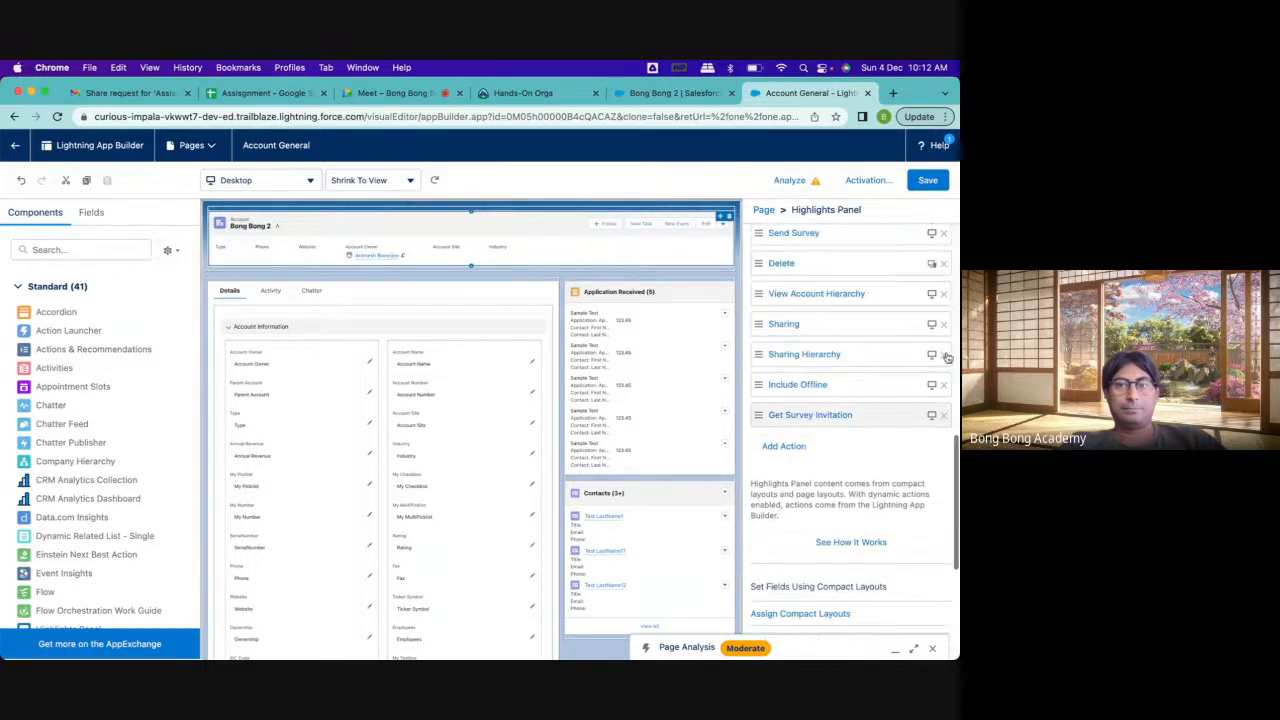
left_click(943, 414)
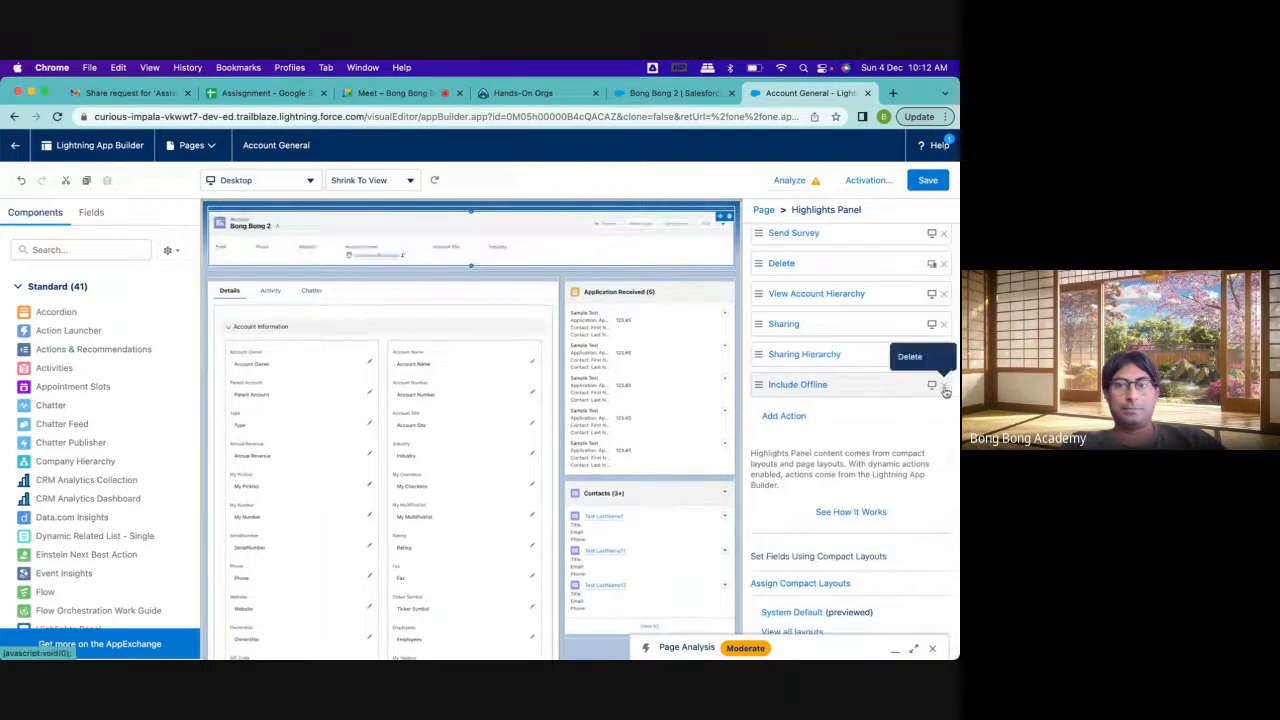
left_click(943, 384)
left_click(943, 354)
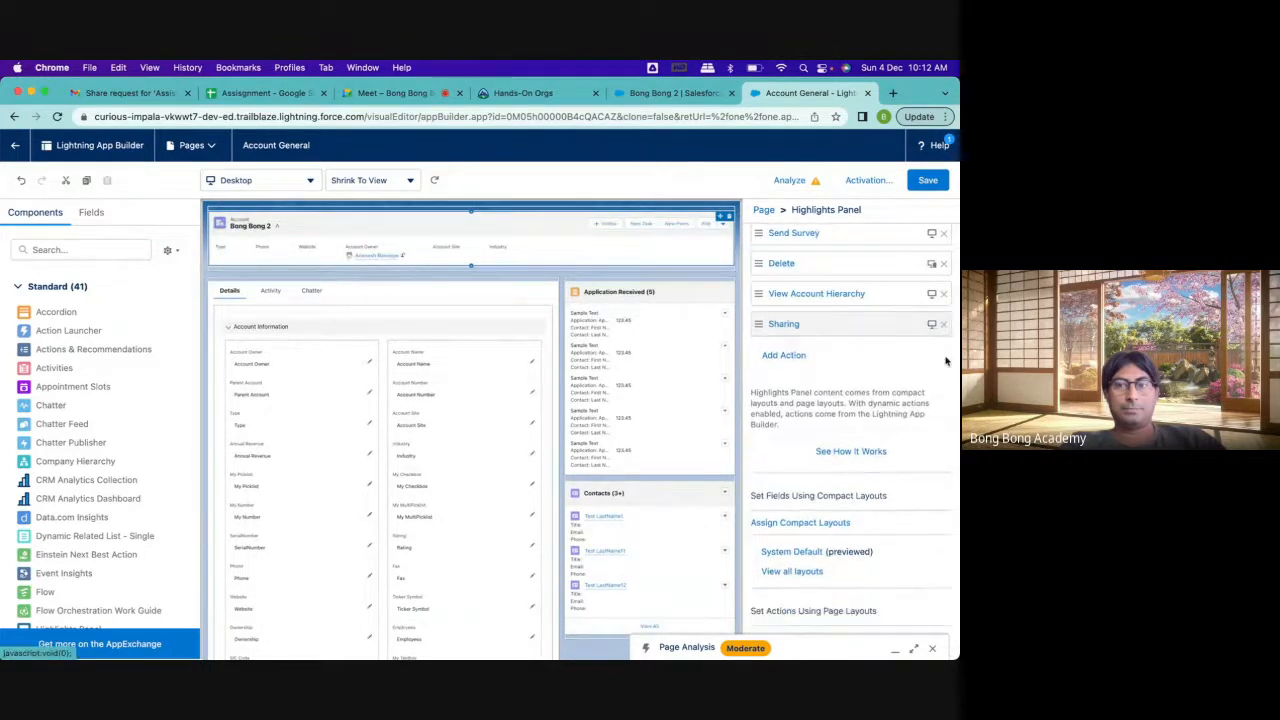
scroll(925, 392, "up", 2)
left_click(943, 408)
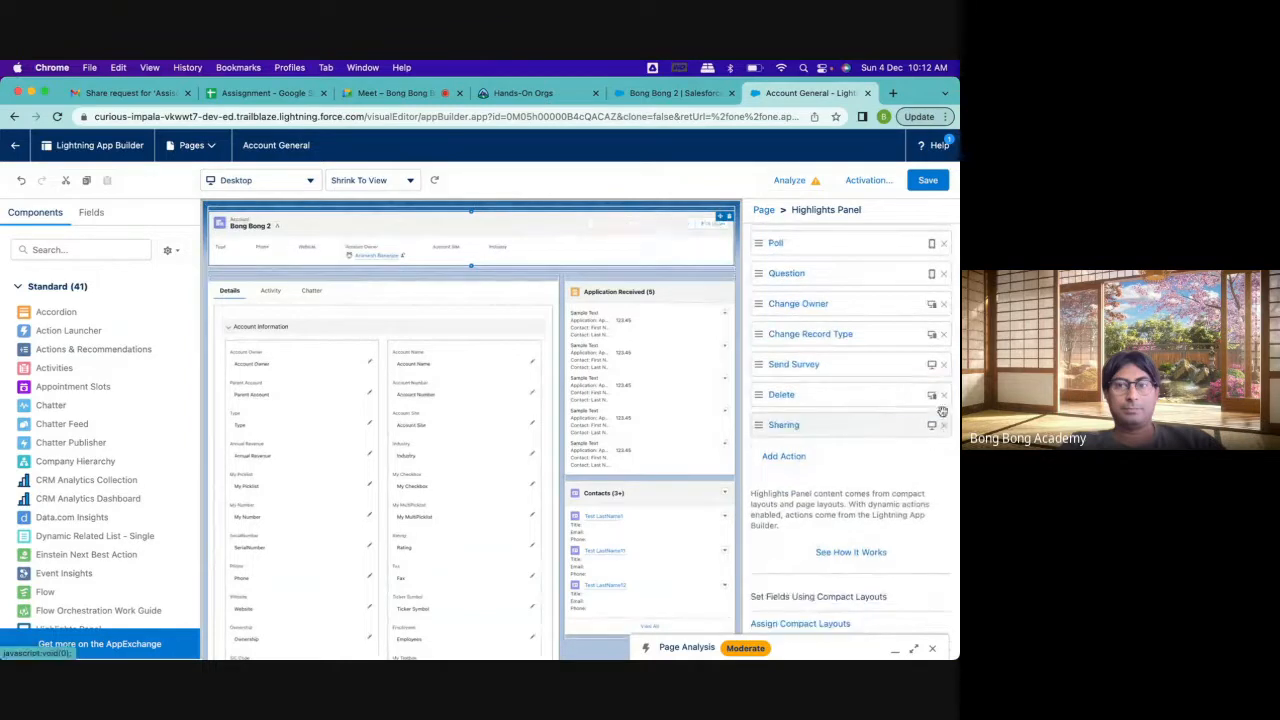
Remove the Send Survey, Question, Poll, Link and Thanks actions from the Highlights Panel
left_click(943, 364)
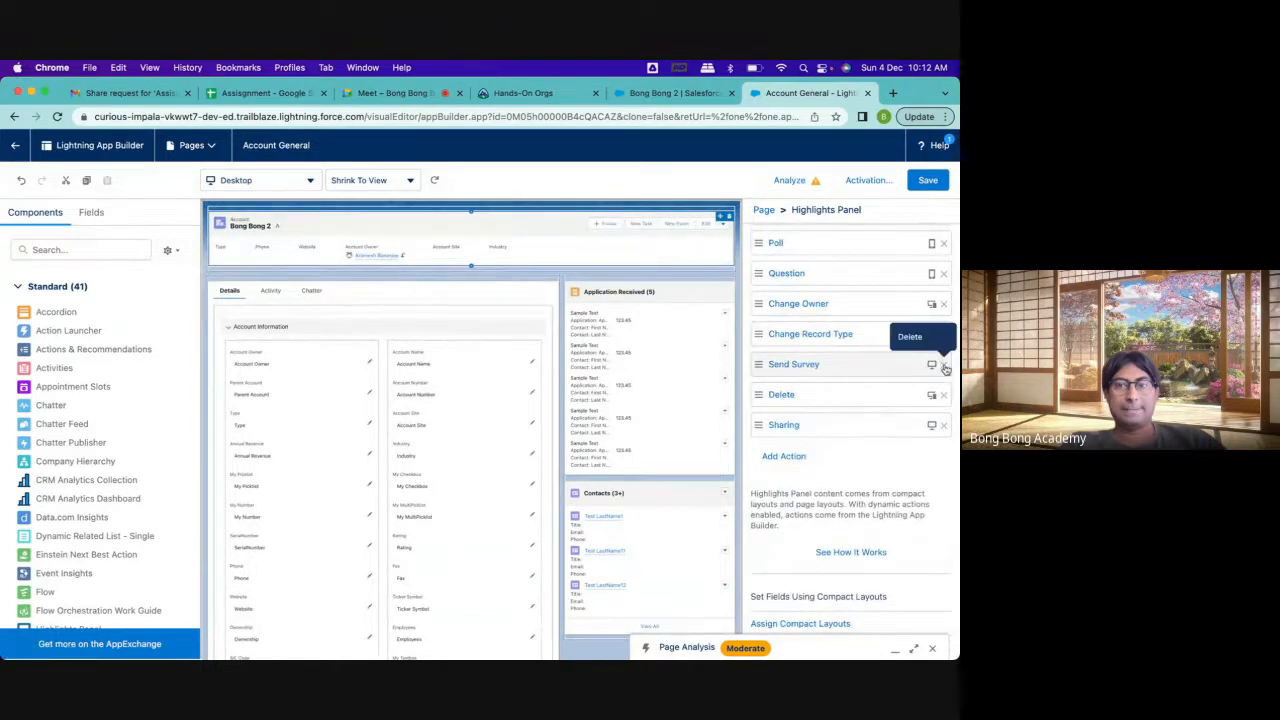
scroll(944, 369, "up", 3)
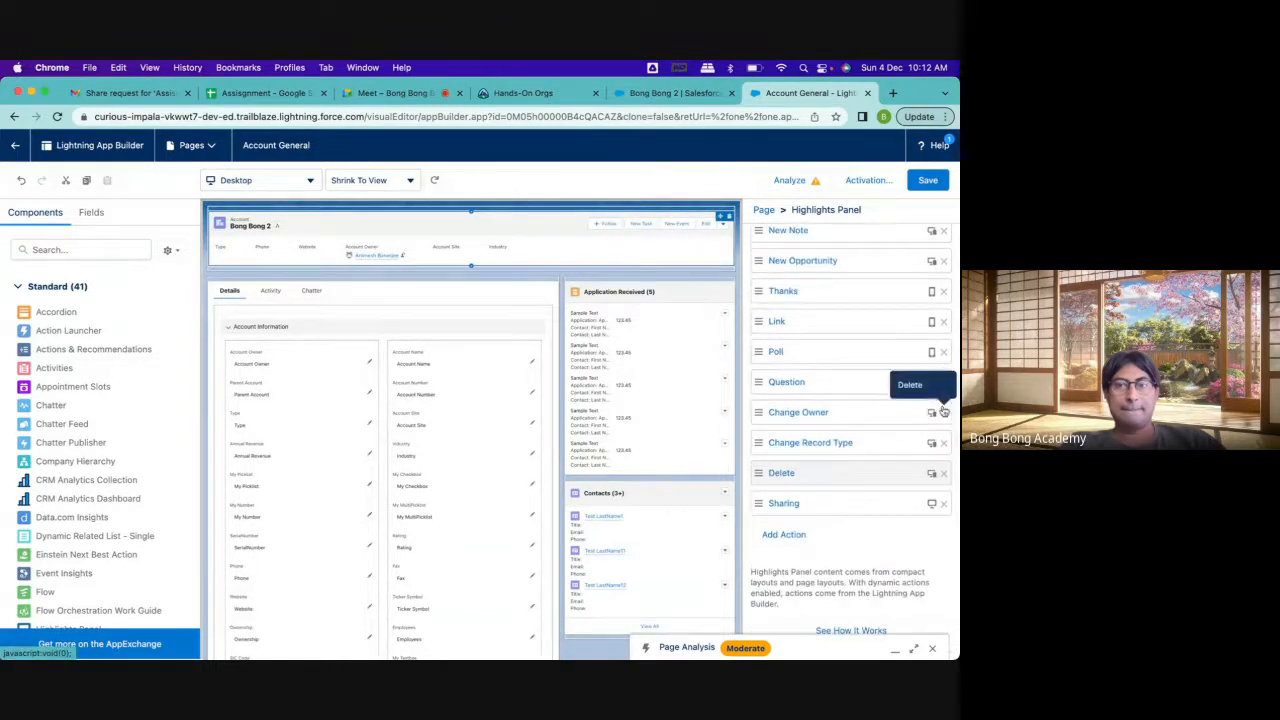
left_click(943, 382)
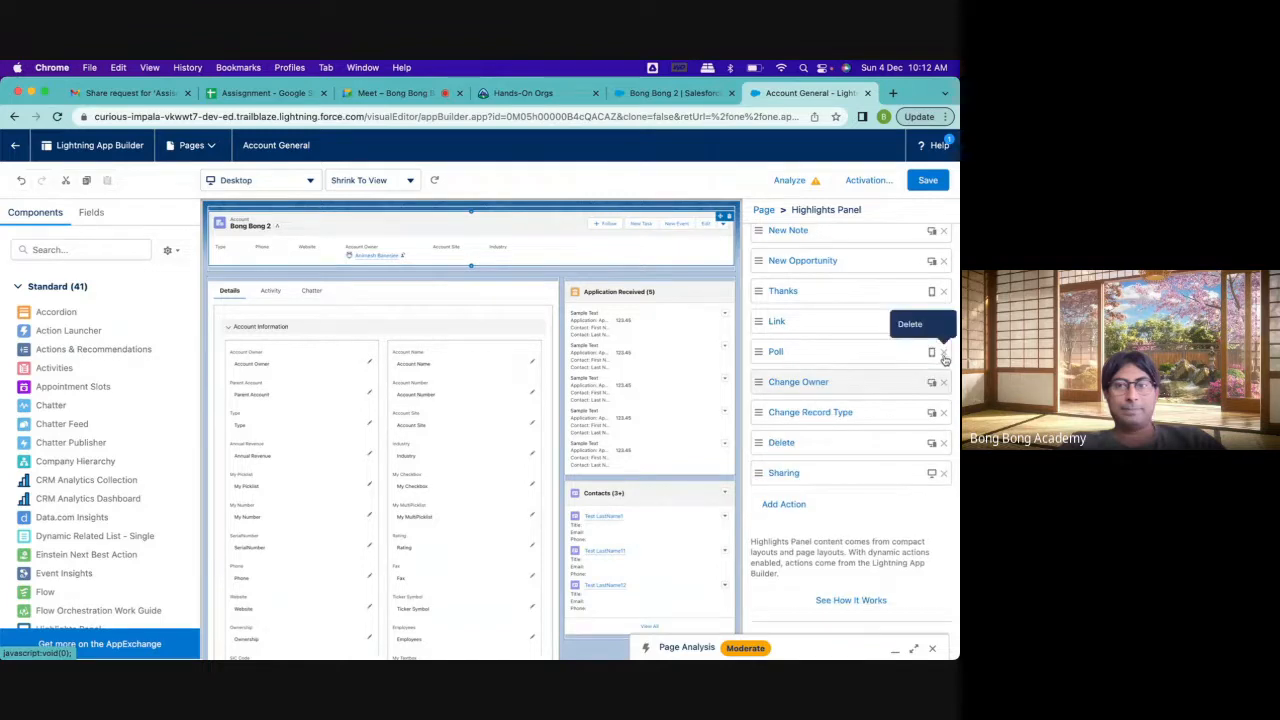
left_click(943, 352)
scroll(943, 327, "up", 1)
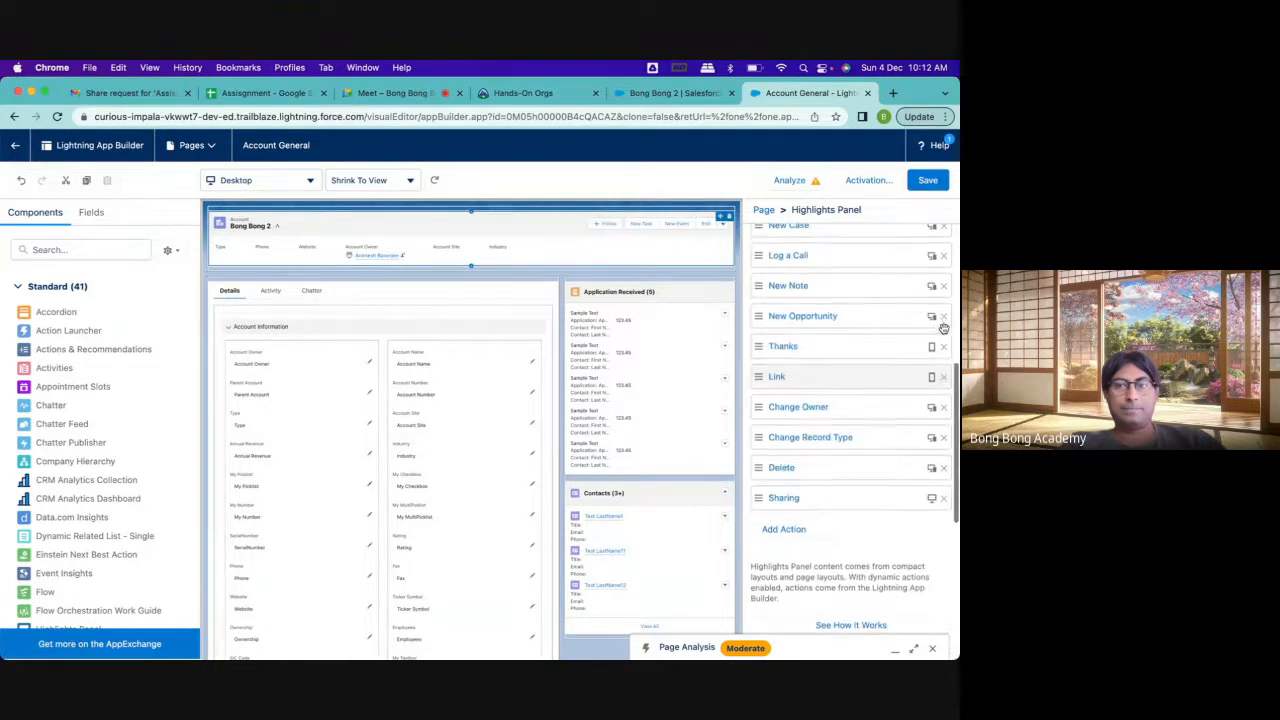
left_click(943, 378)
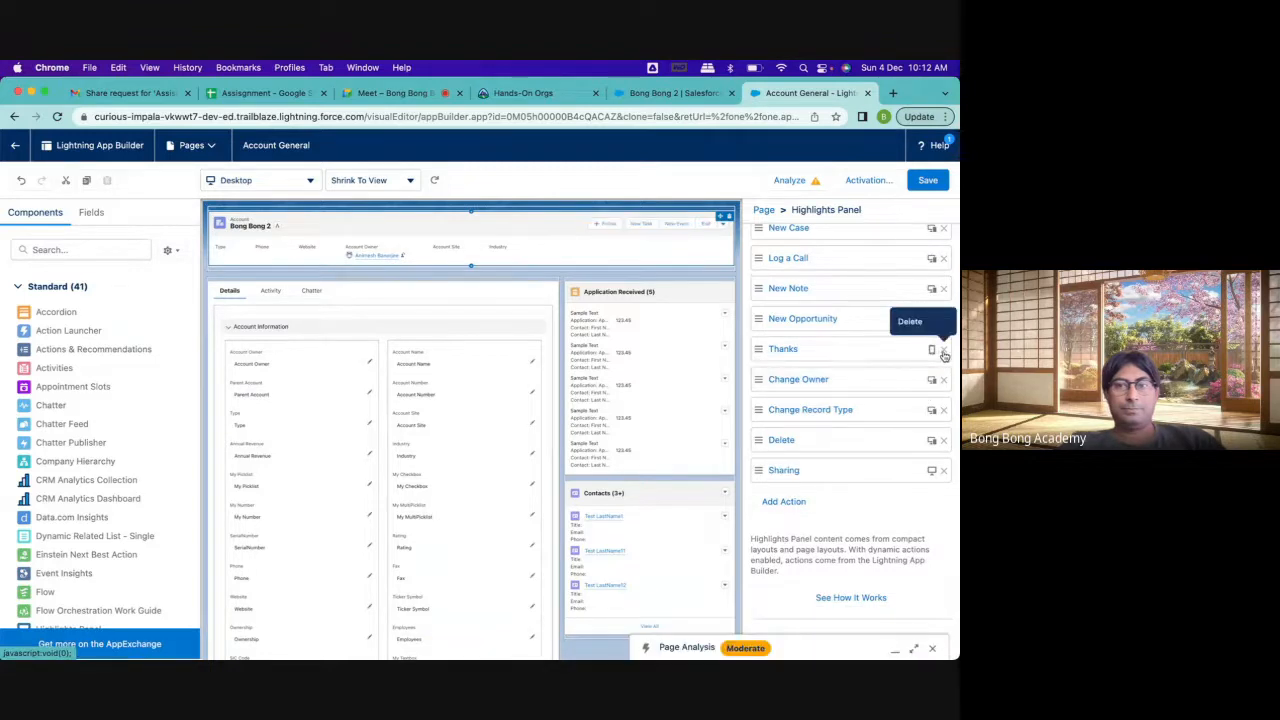
left_click(943, 351)
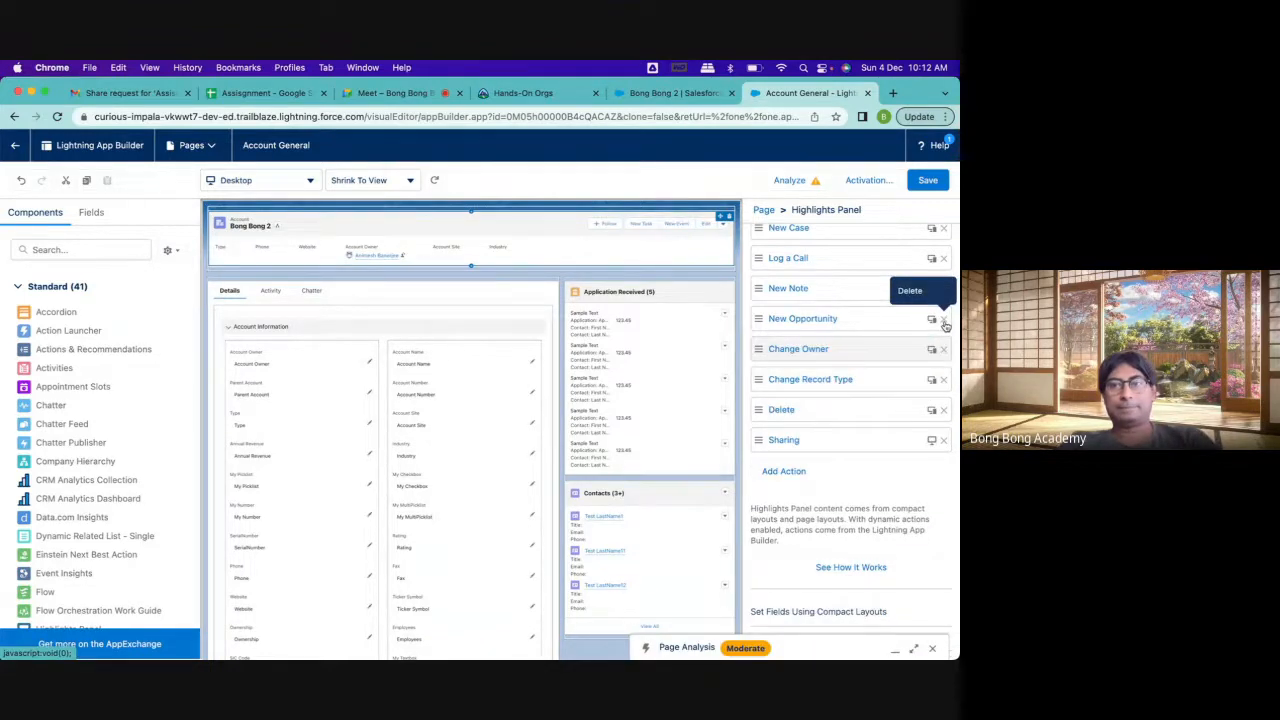
Remove the Call, New Task, New Event, Post, File and Log a Call actions from the Highlights Panel
scroll(945, 326, "up", 1)
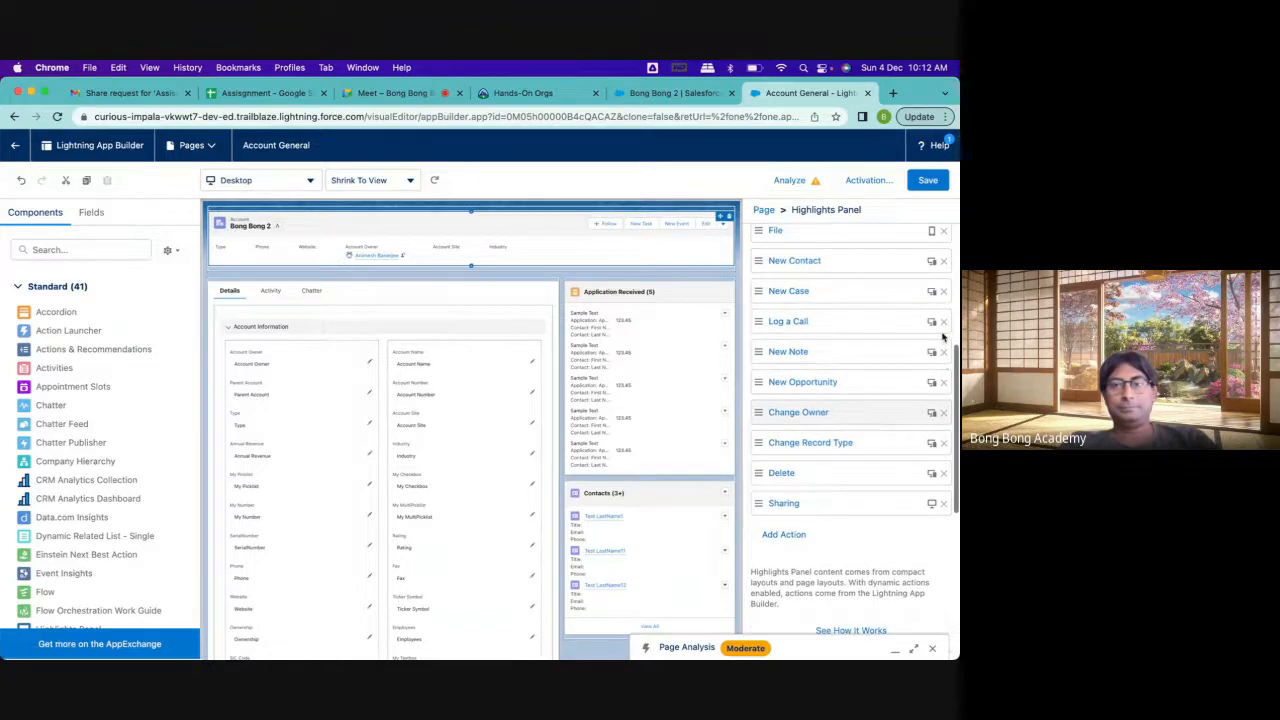
scroll(940, 327, "up", 3)
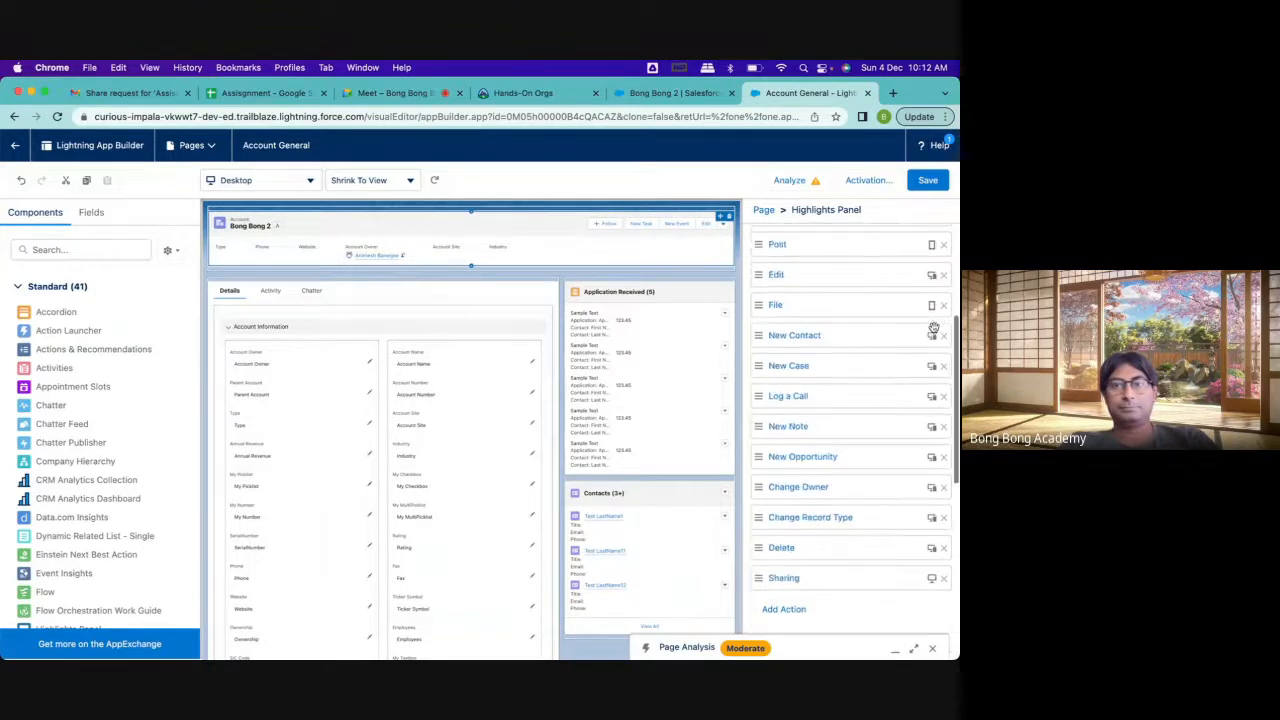
scroll(932, 326, "up", 2)
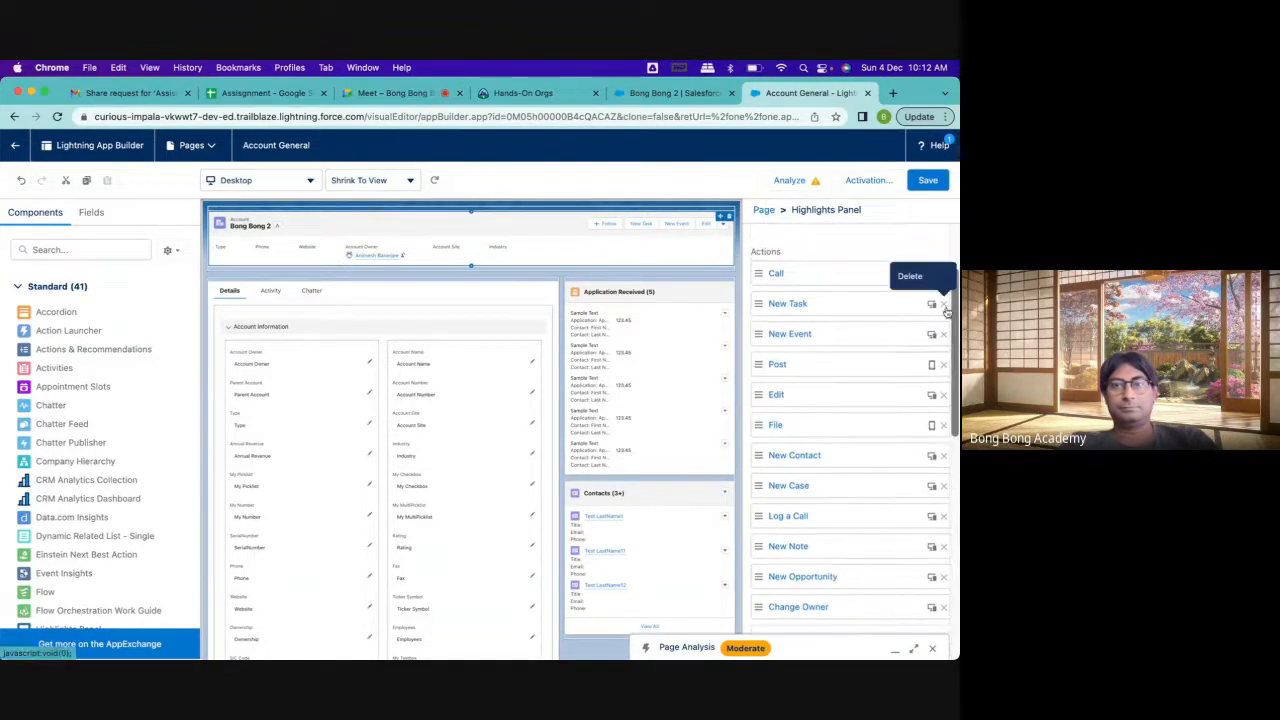
left_click(944, 274)
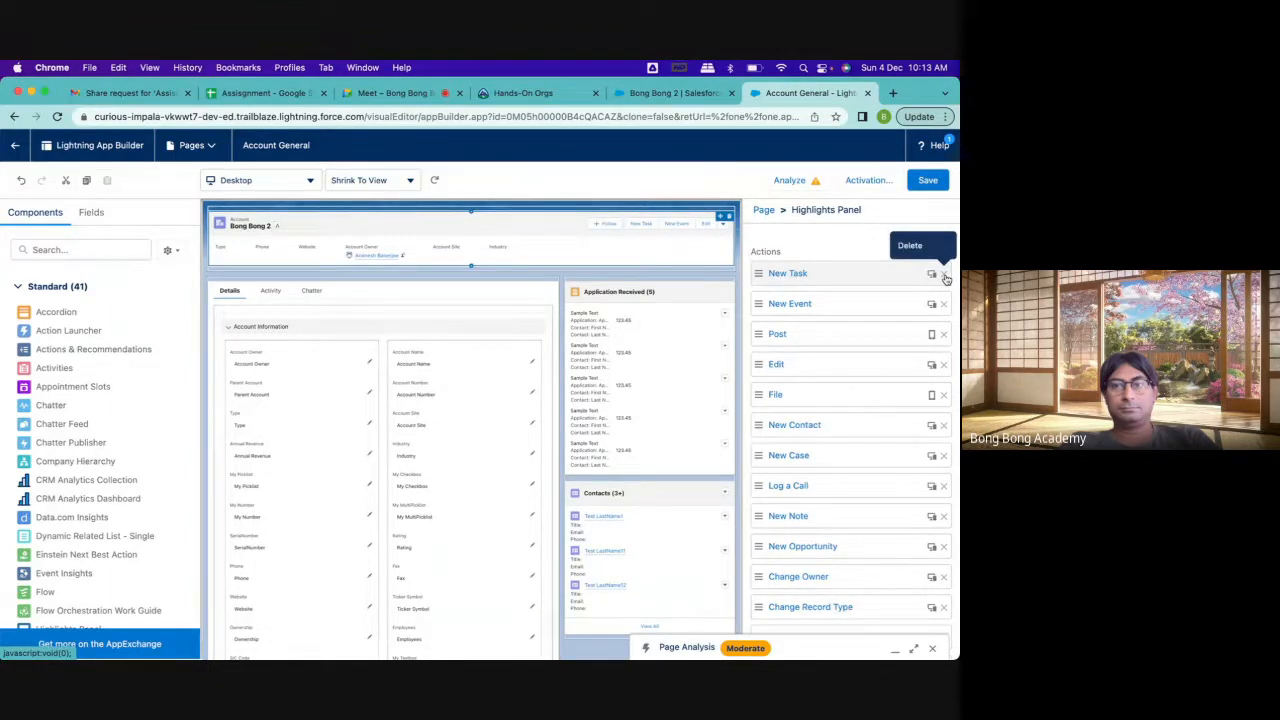
left_click(944, 274)
left_click(944, 274)
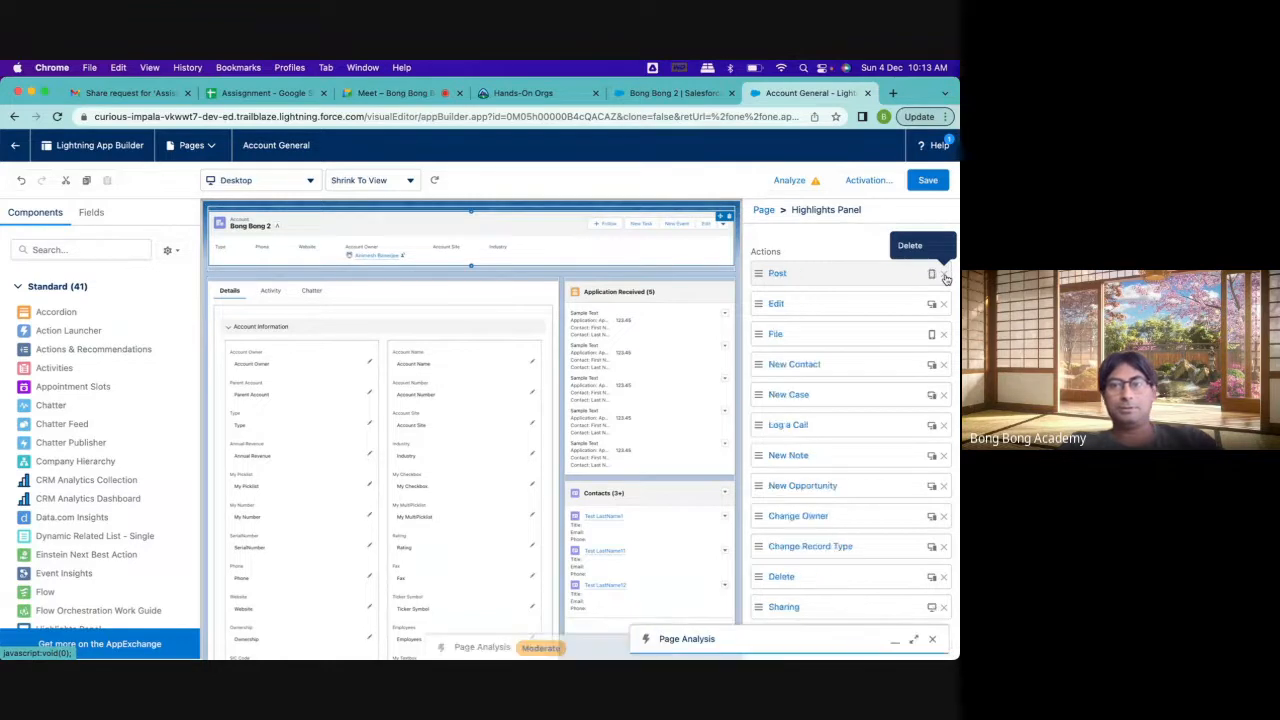
left_click(944, 274)
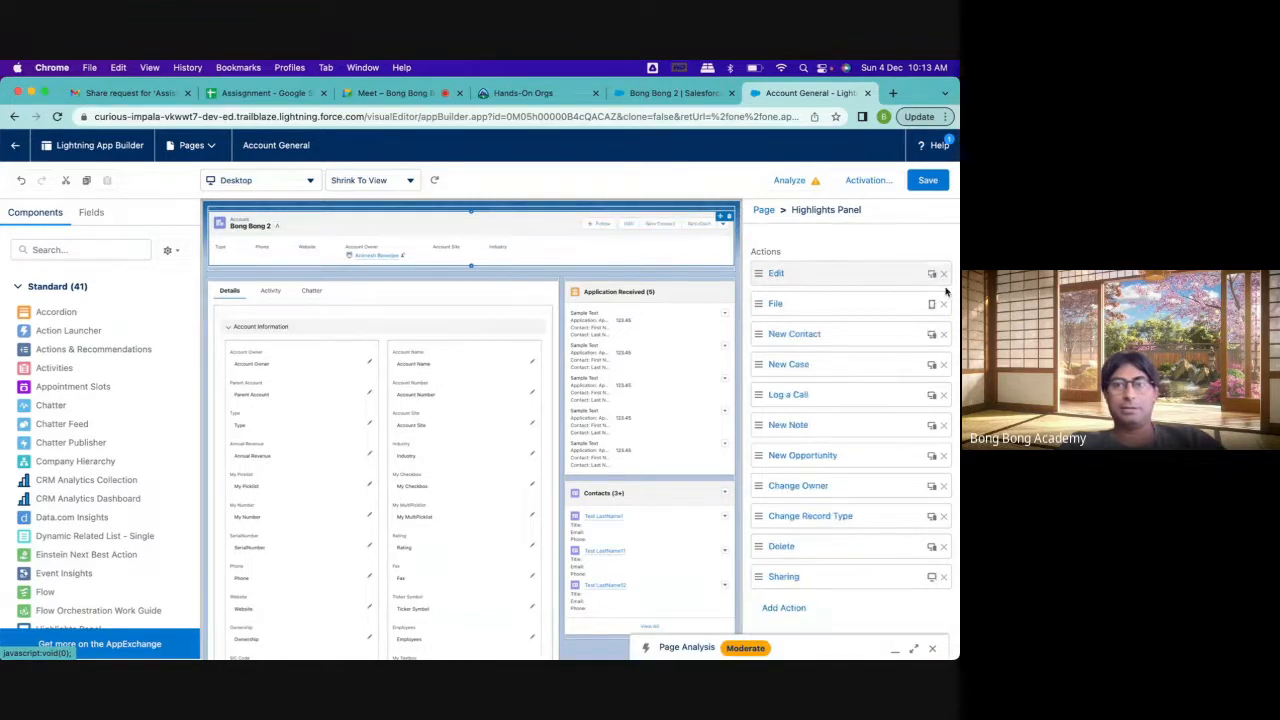
left_click(943, 306)
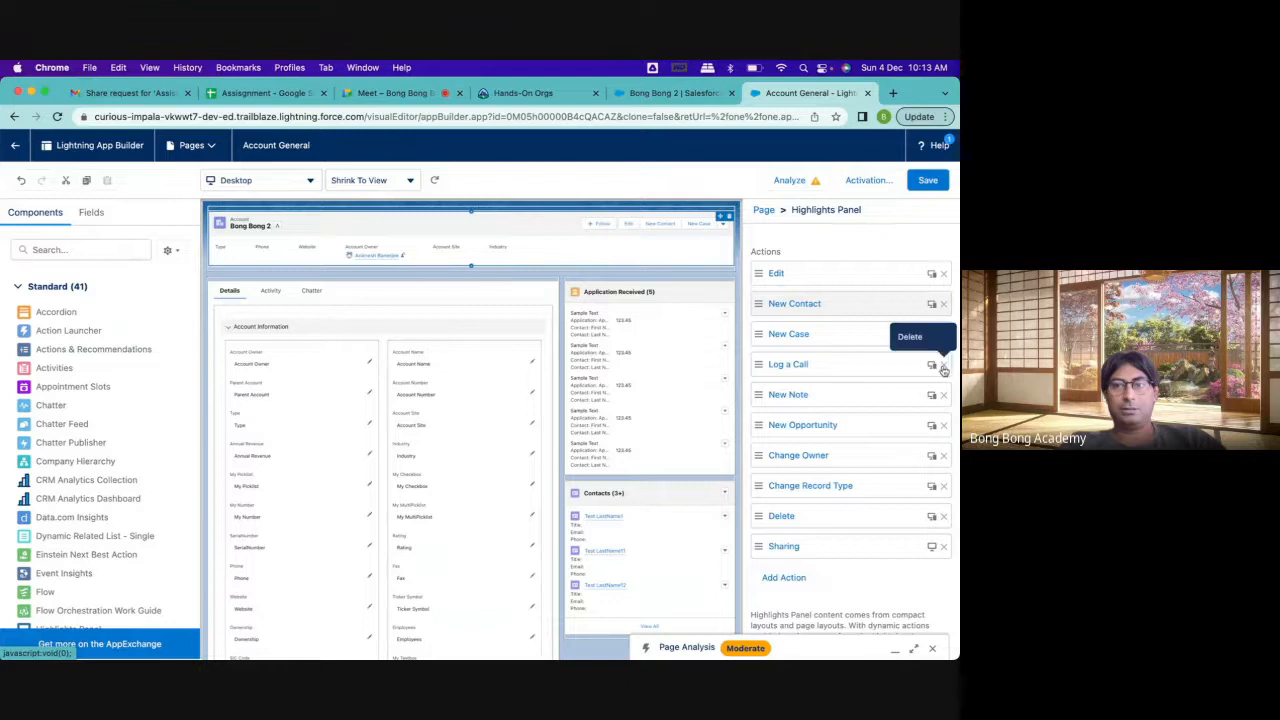
left_click(943, 366)
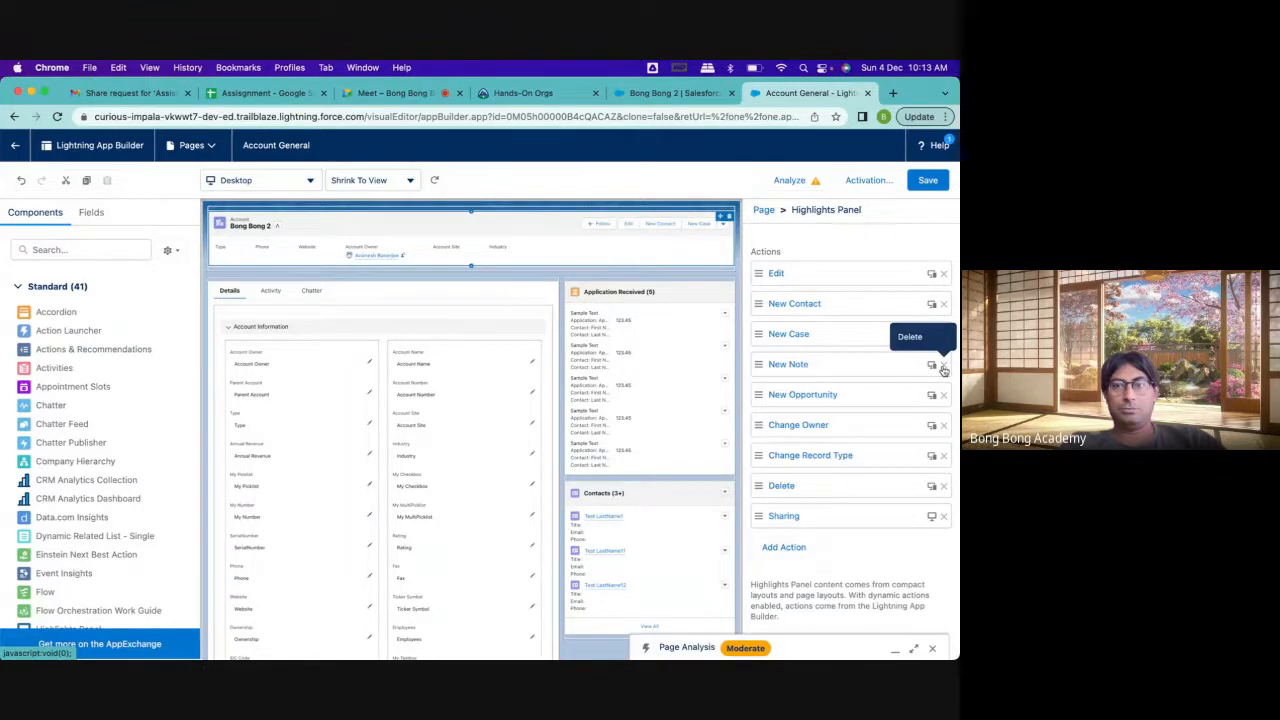
Save the Account General page, reload the Bong Bong 2 account record and check its full list of actions
left_click(926, 188)
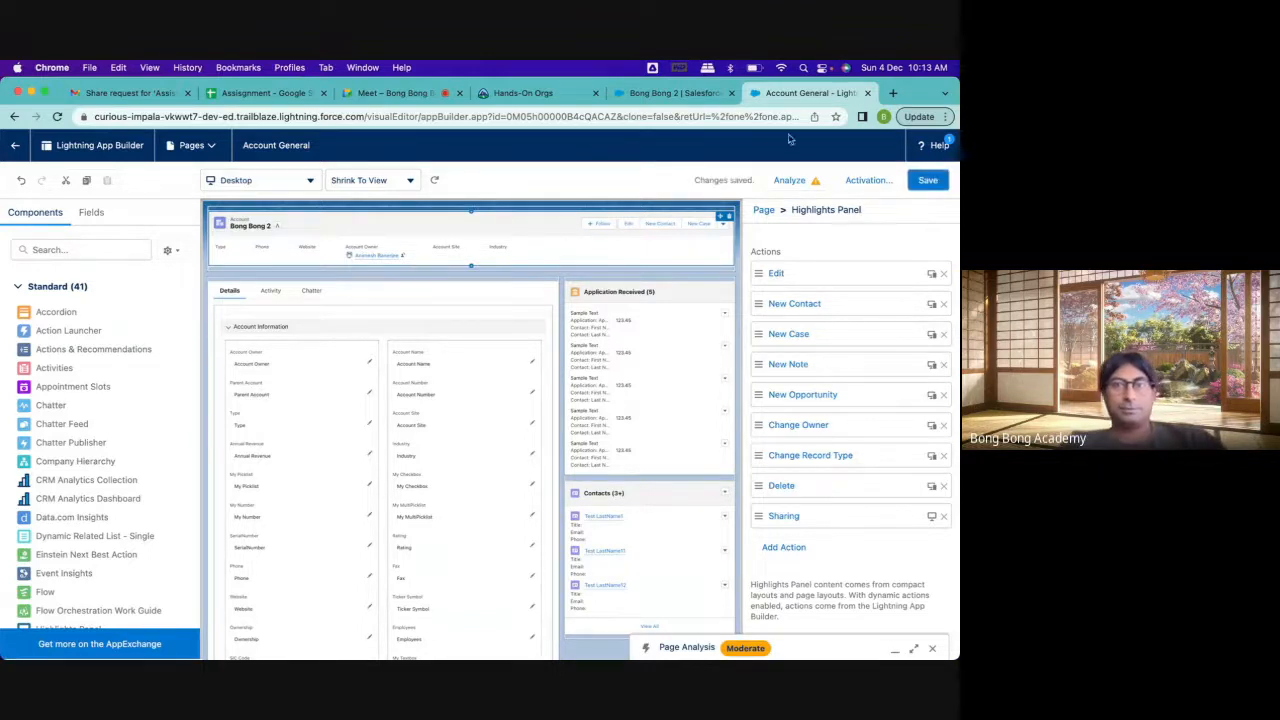
left_click(684, 97)
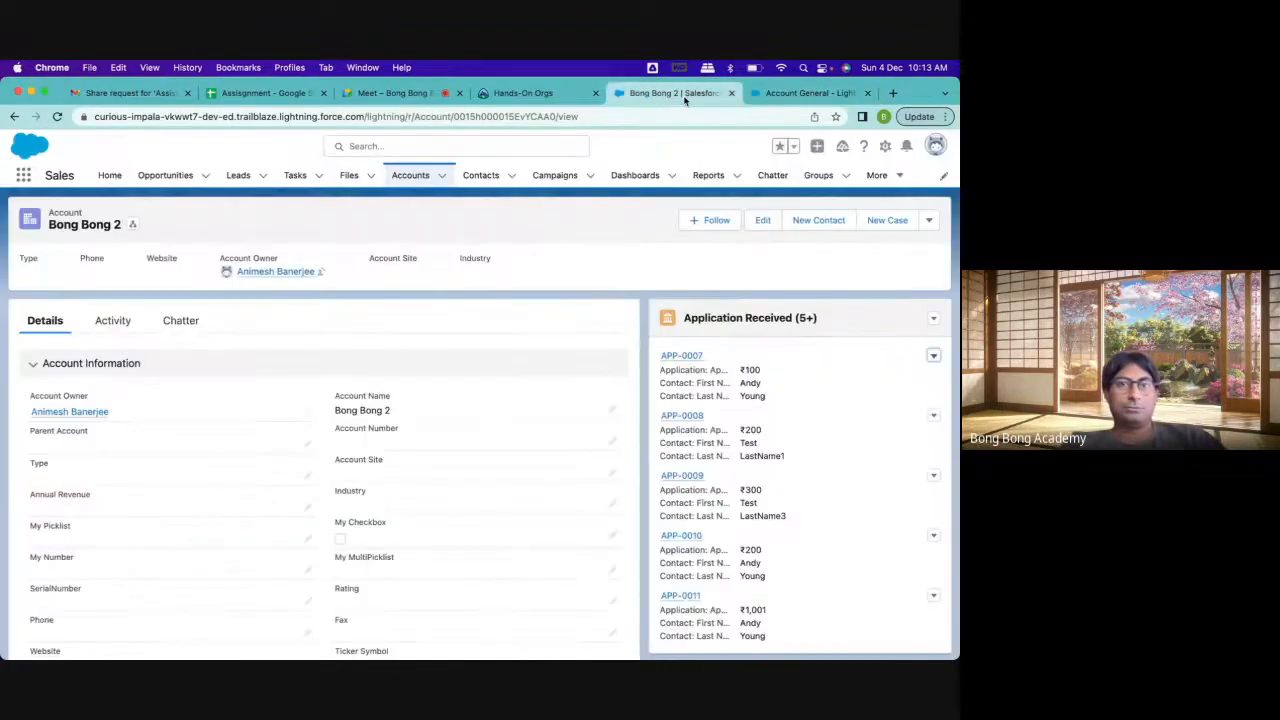
left_click(57, 116)
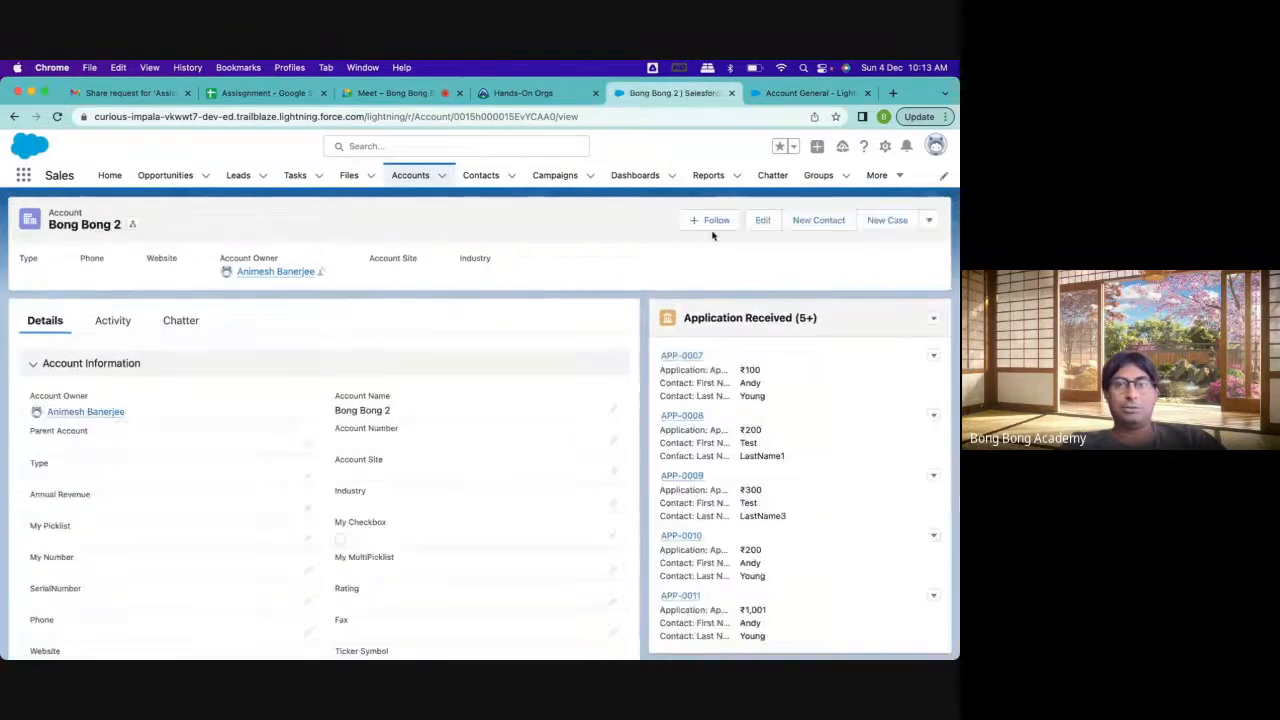
left_click(929, 222)
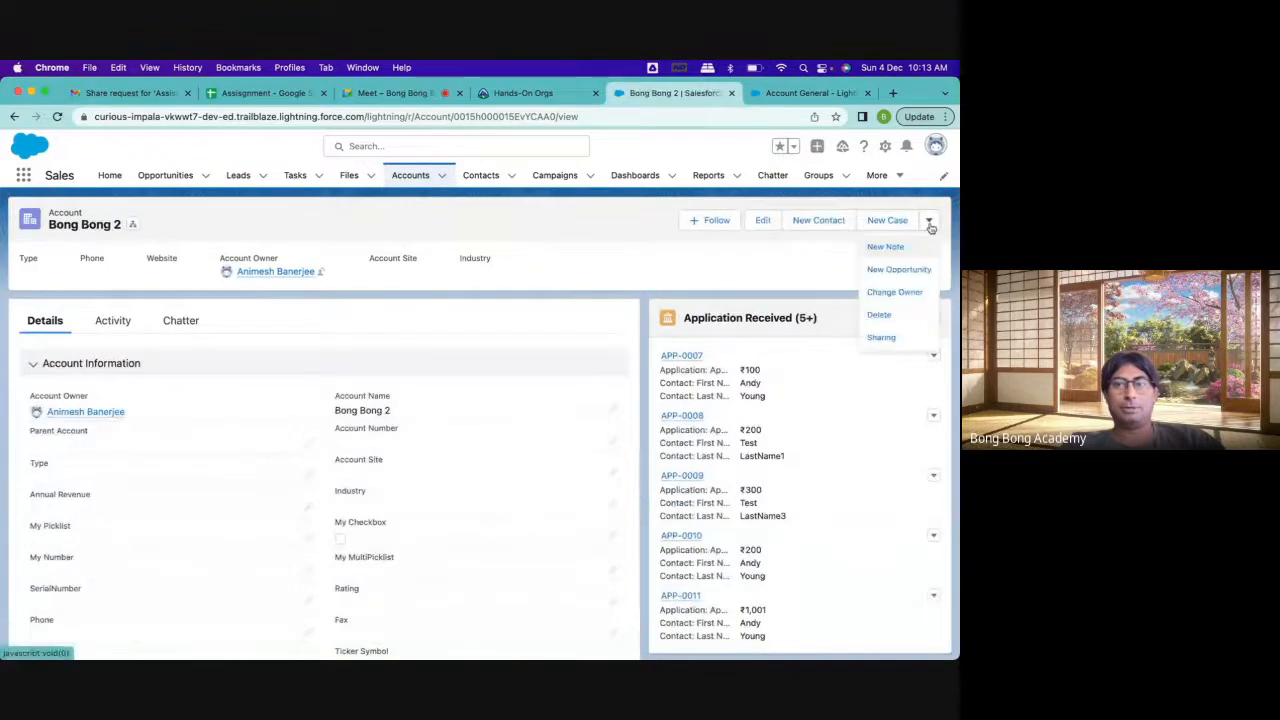
left_click(742, 260)
Add a visibility filter to the New Contact action in the Highlights Panel so that Active equals Yes
left_click(784, 95)
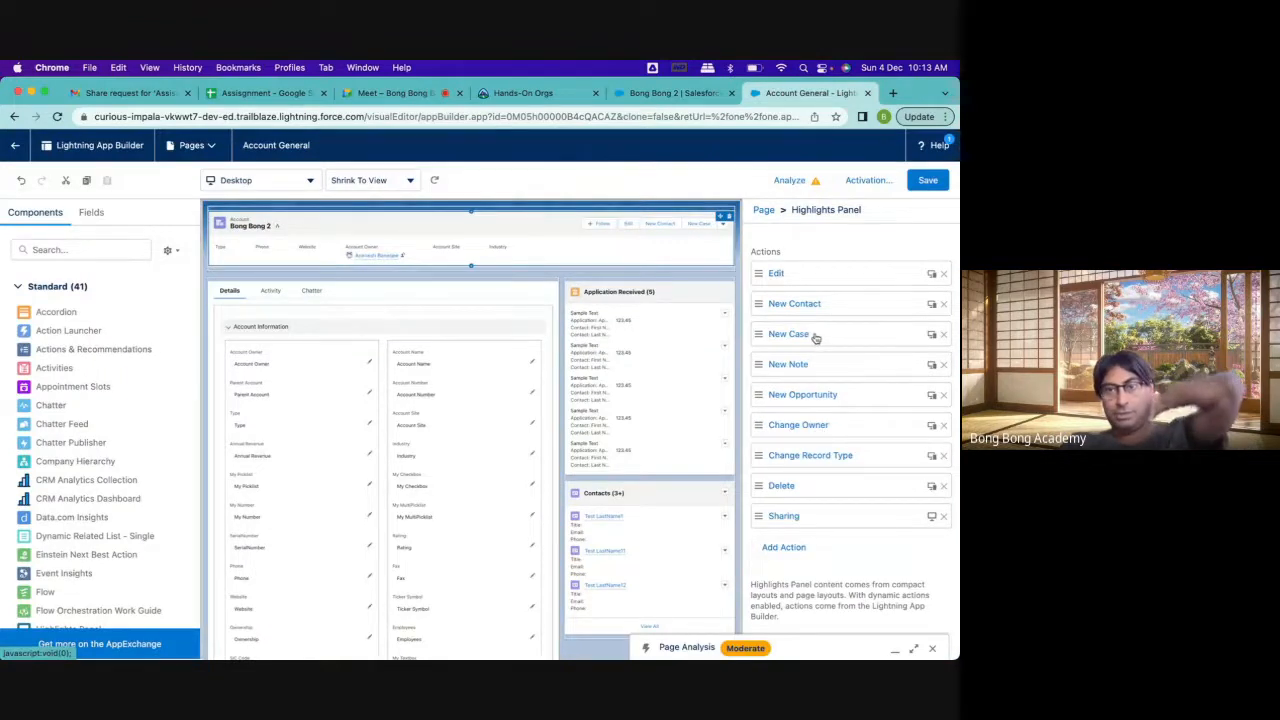
left_click(800, 305)
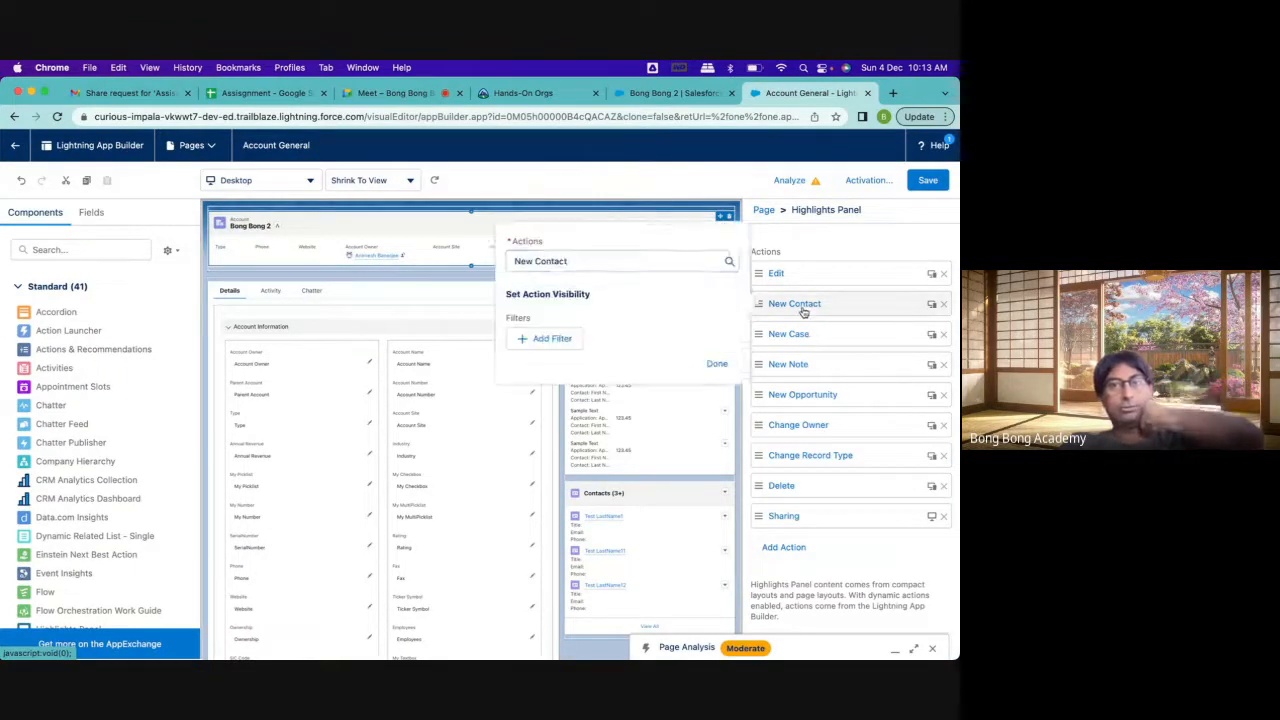
left_click(541, 339)
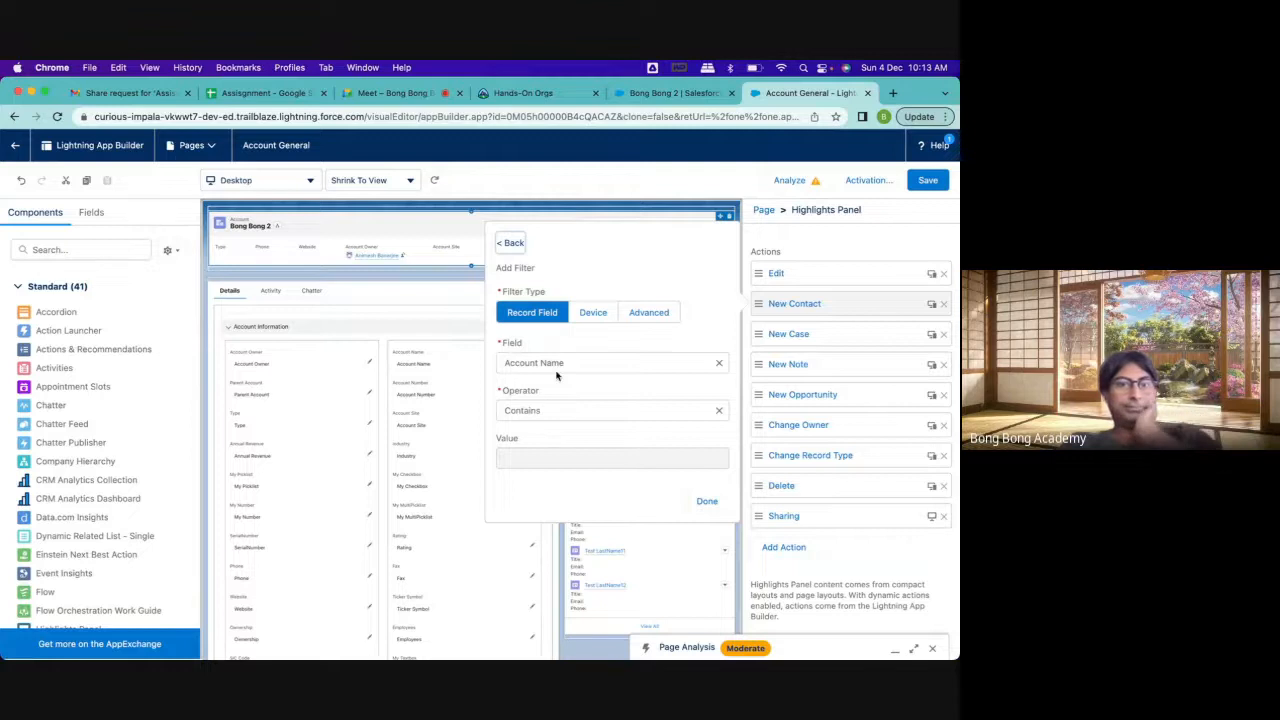
left_click(557, 372)
left_click(553, 481)
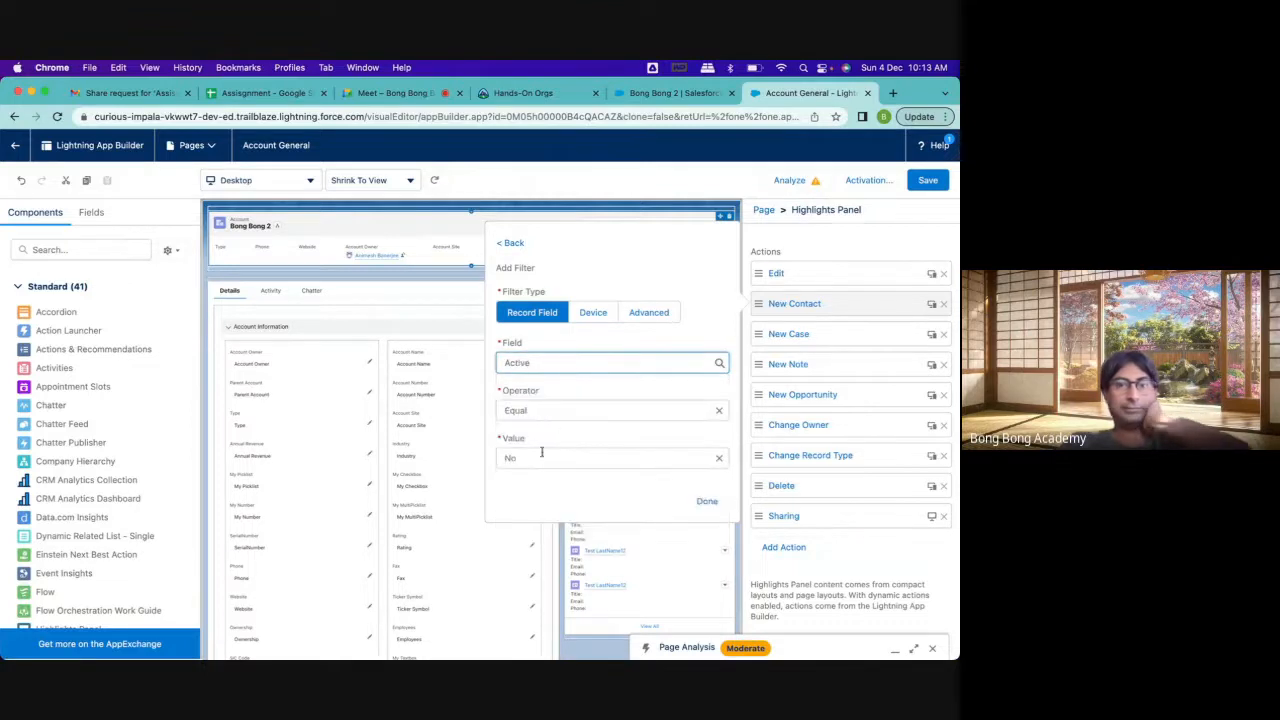
left_click(541, 456)
left_click(668, 512)
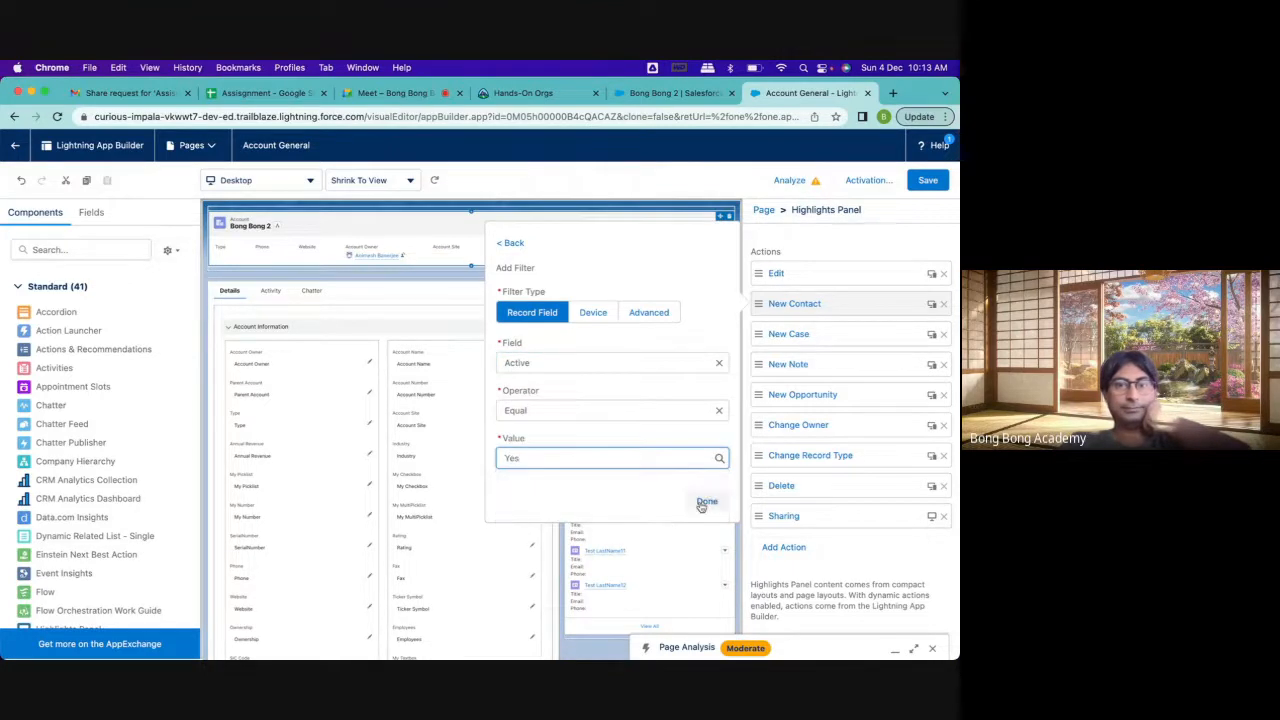
left_click(704, 503)
left_click(706, 430)
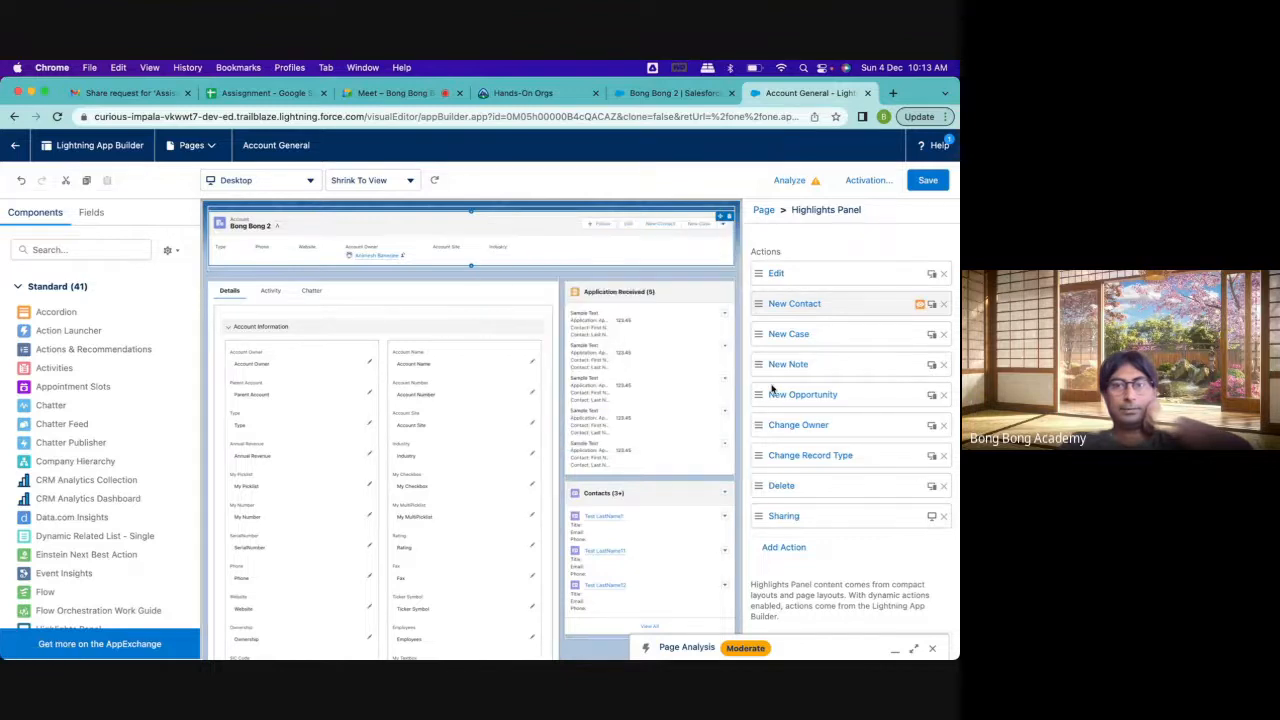
Add a record field visibility filter to the New Opportunity action with Active equal to Yes
left_click(805, 395)
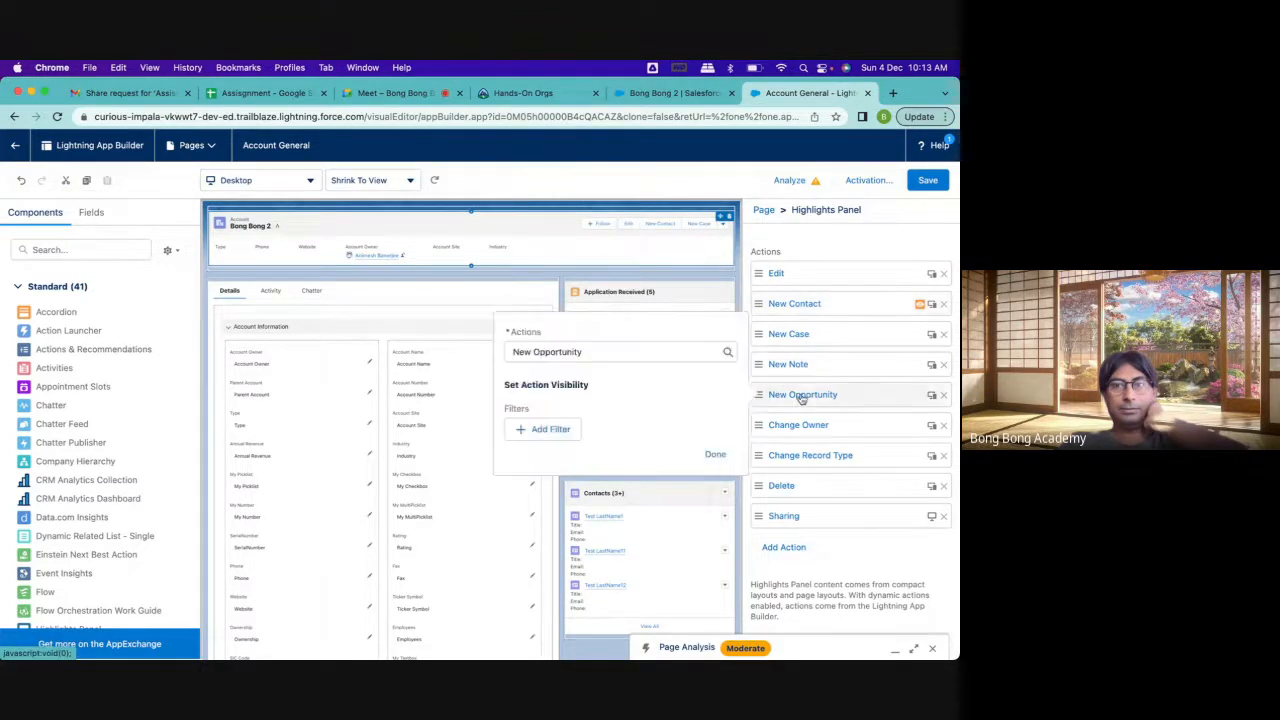
left_click(546, 434)
left_click(549, 452)
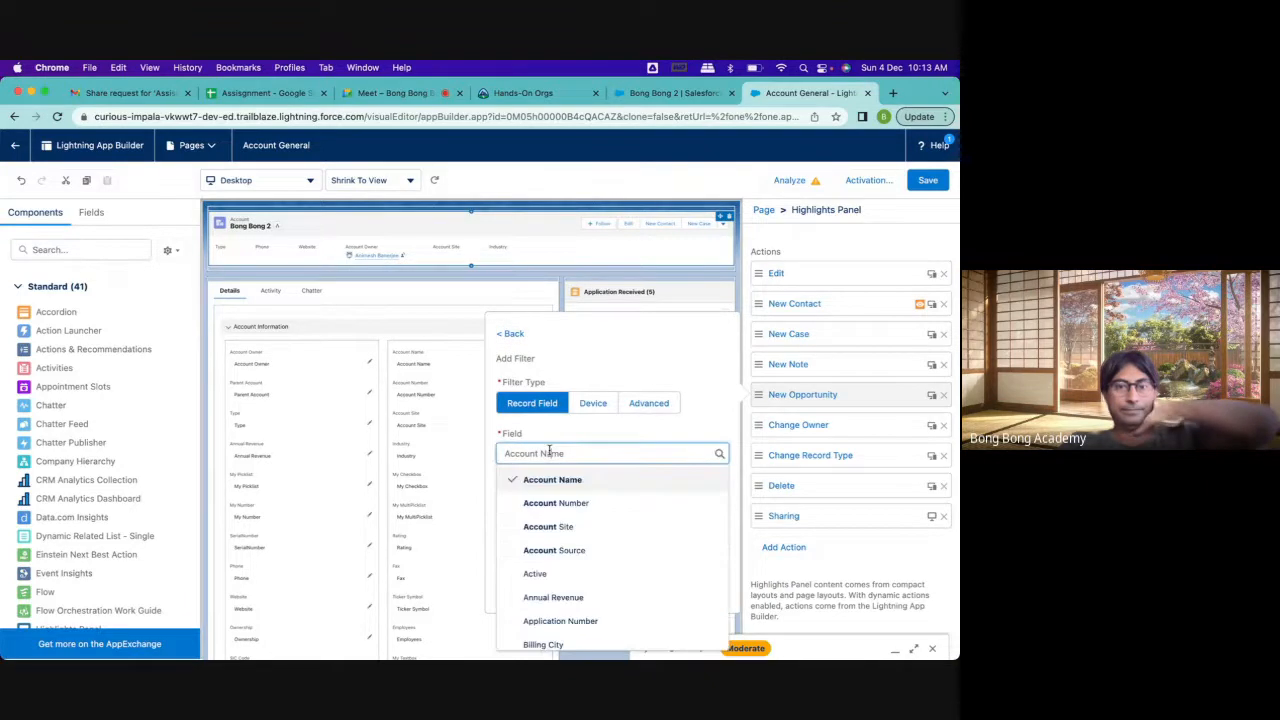
left_click(541, 571)
left_click(532, 548)
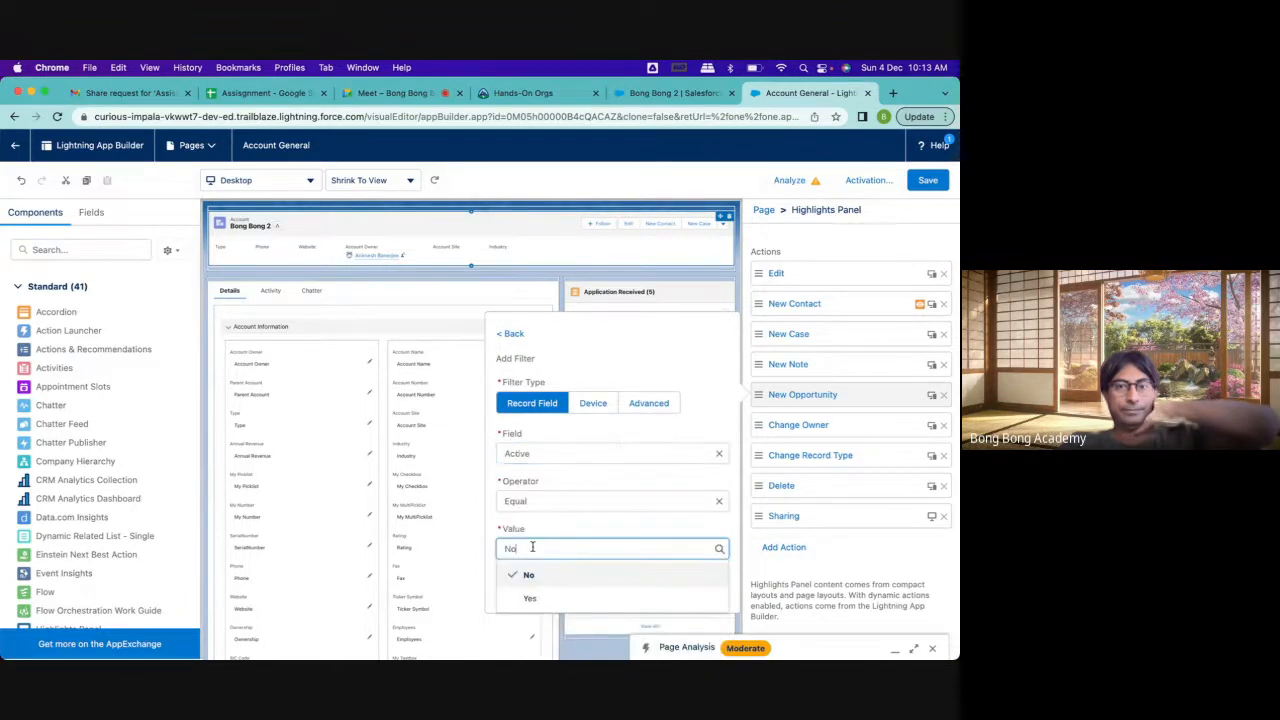
left_click(526, 595)
left_click(707, 593)
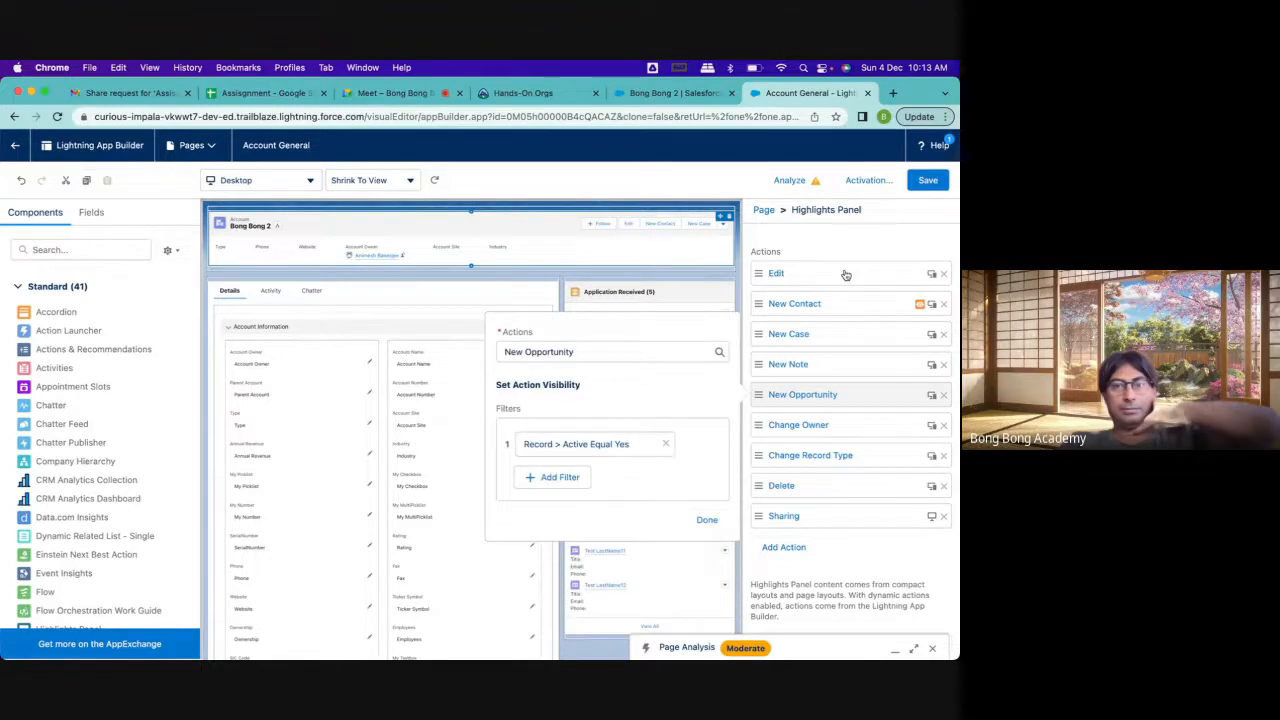
left_click(709, 516)
Save the page with the action filters, reload the Bong Bong 2 record and check its actions
left_click(928, 180)
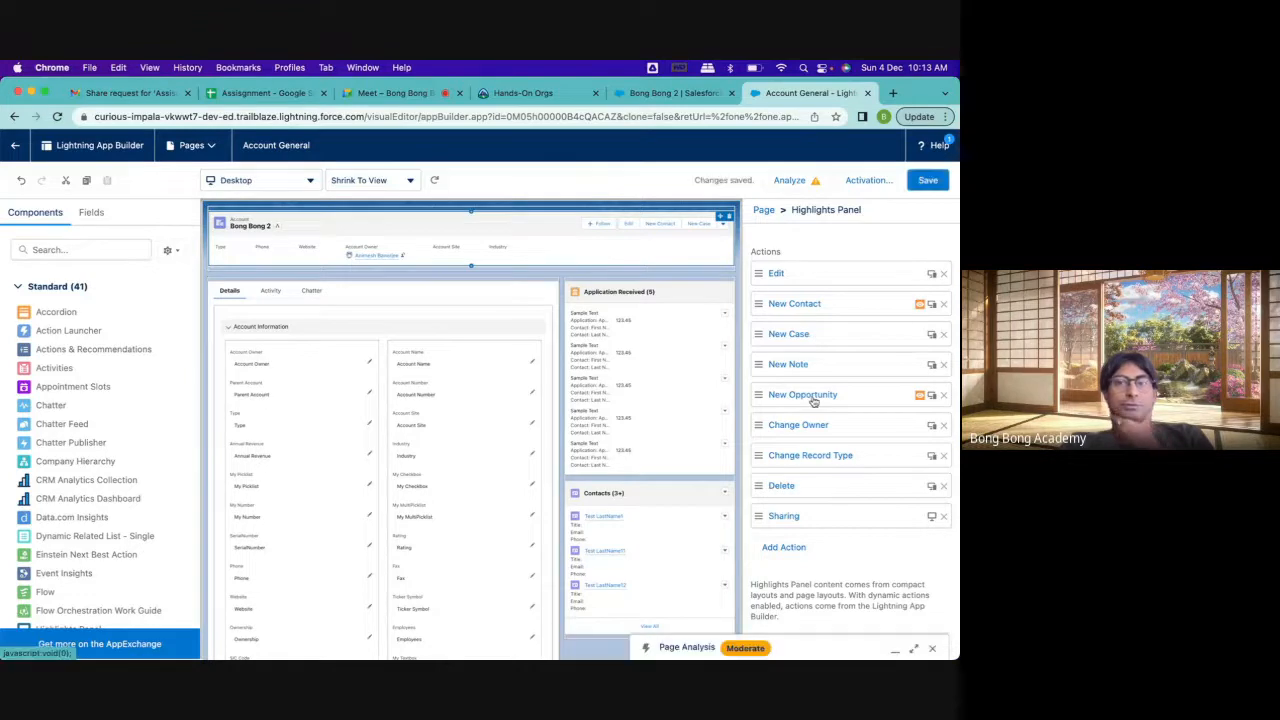
left_click(672, 93)
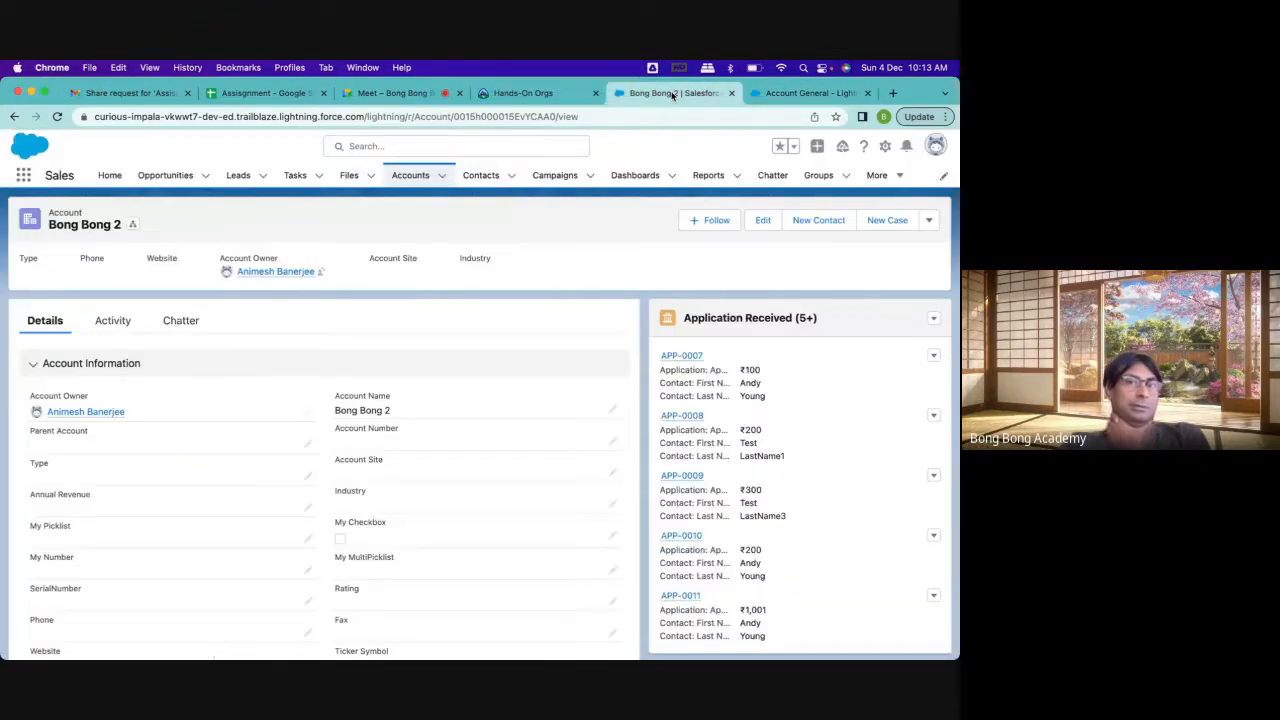
left_click(57, 117)
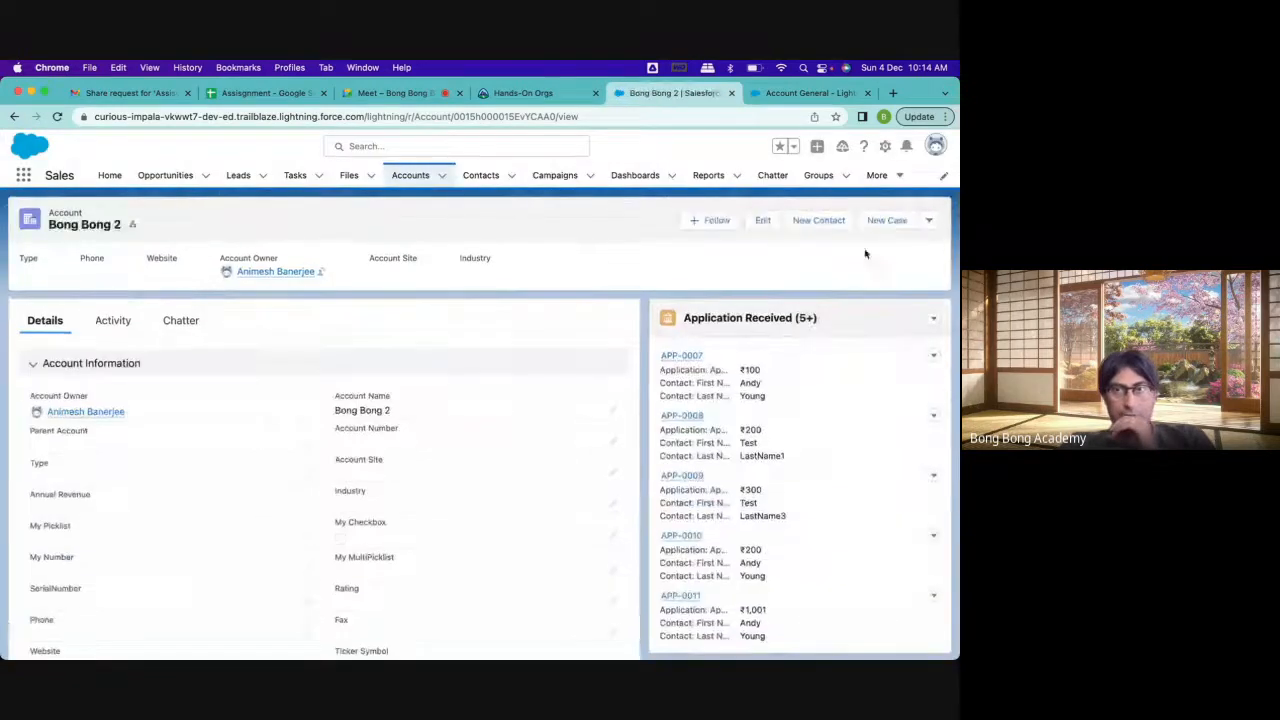
left_click(929, 220)
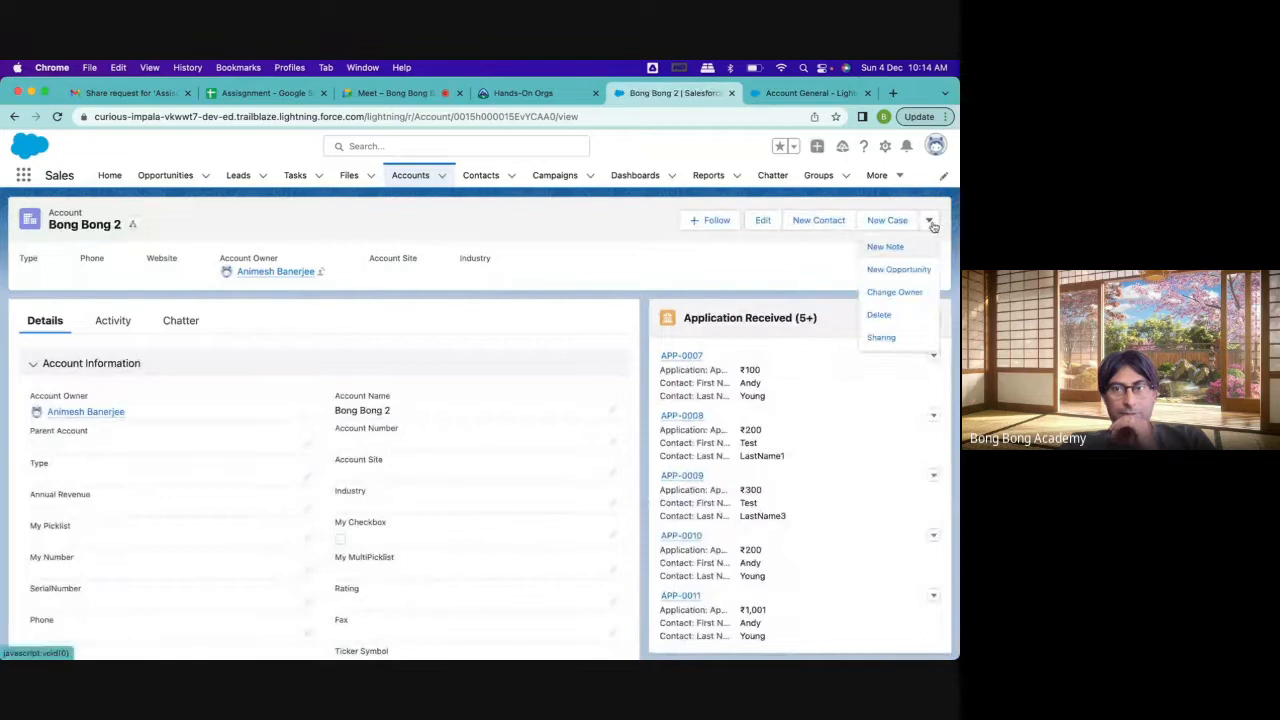
Set the Active field of the Bong Bong 2 account to No, save the record and check its available actions
scroll(553, 332, "down", 10)
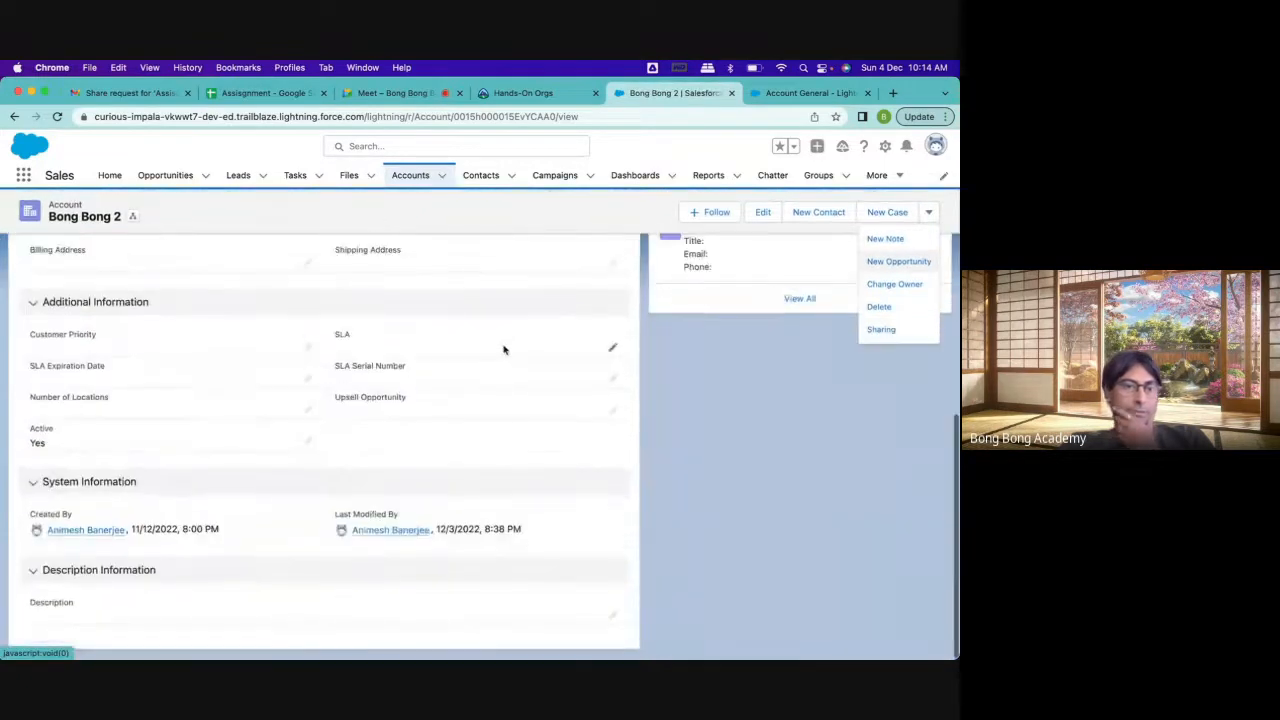
left_click(309, 448)
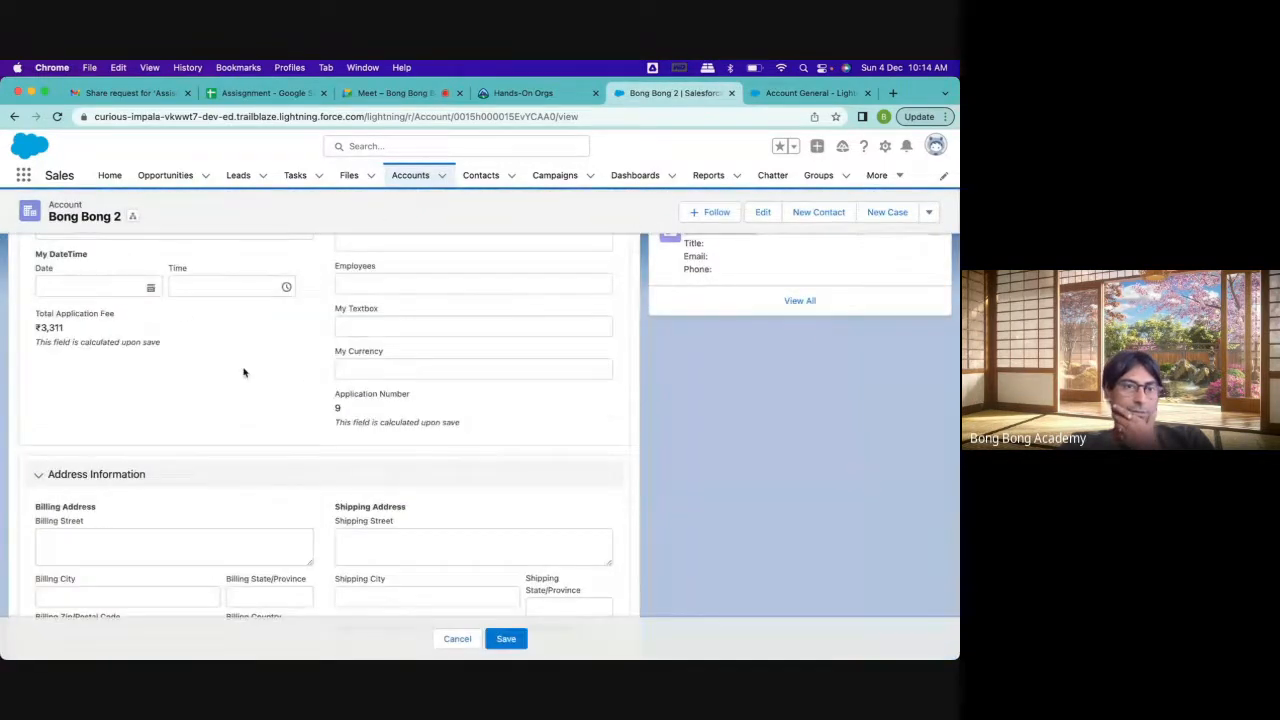
left_click(120, 333)
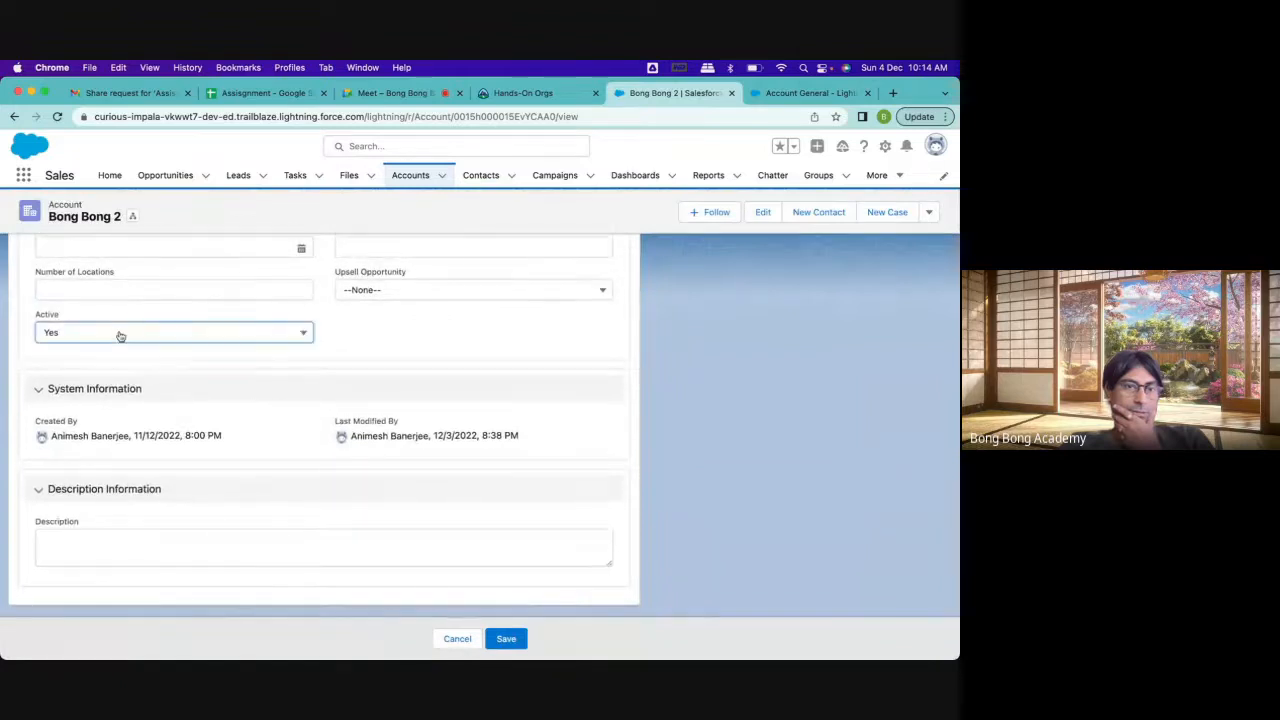
left_click(106, 384)
left_click(506, 638)
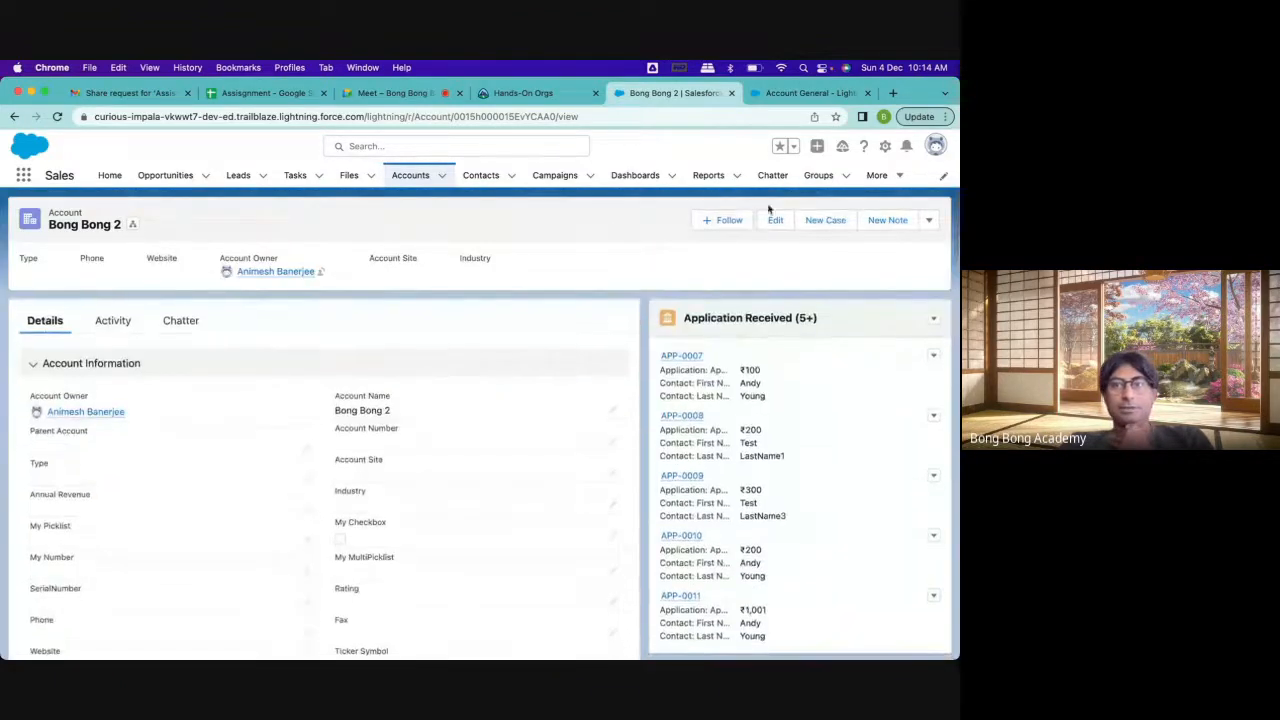
left_click(929, 222)
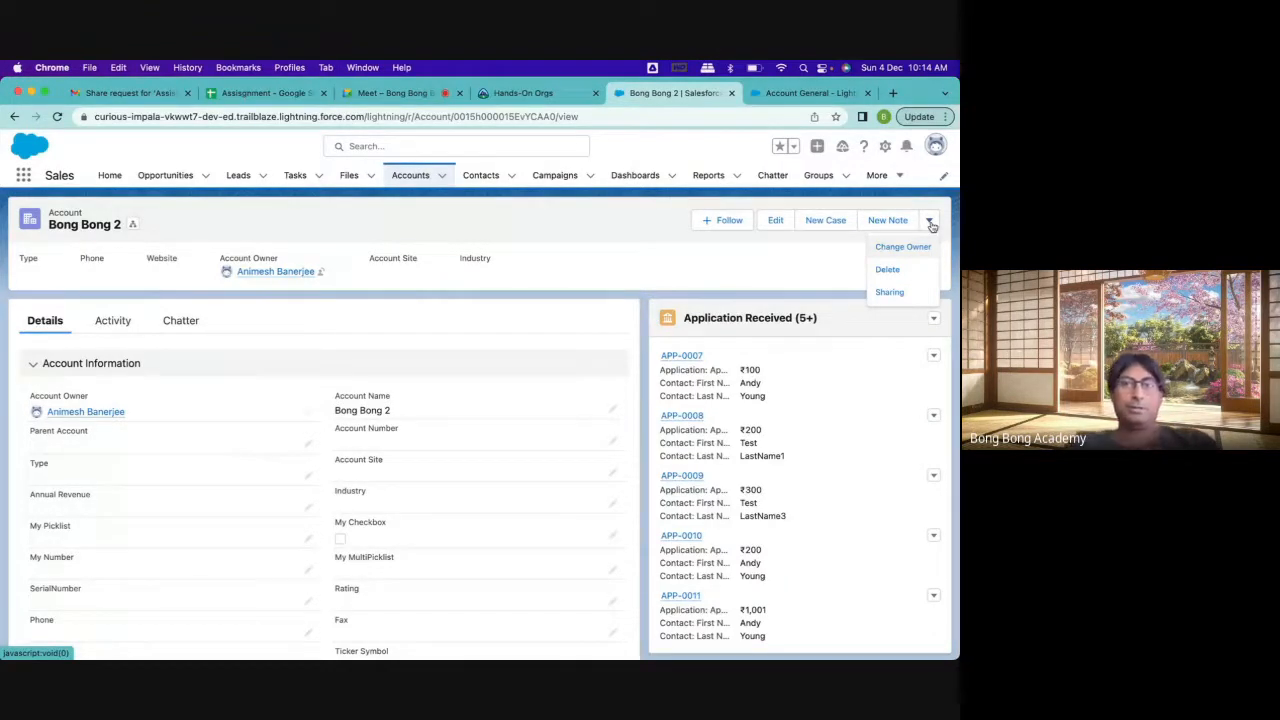
left_click(808, 93)
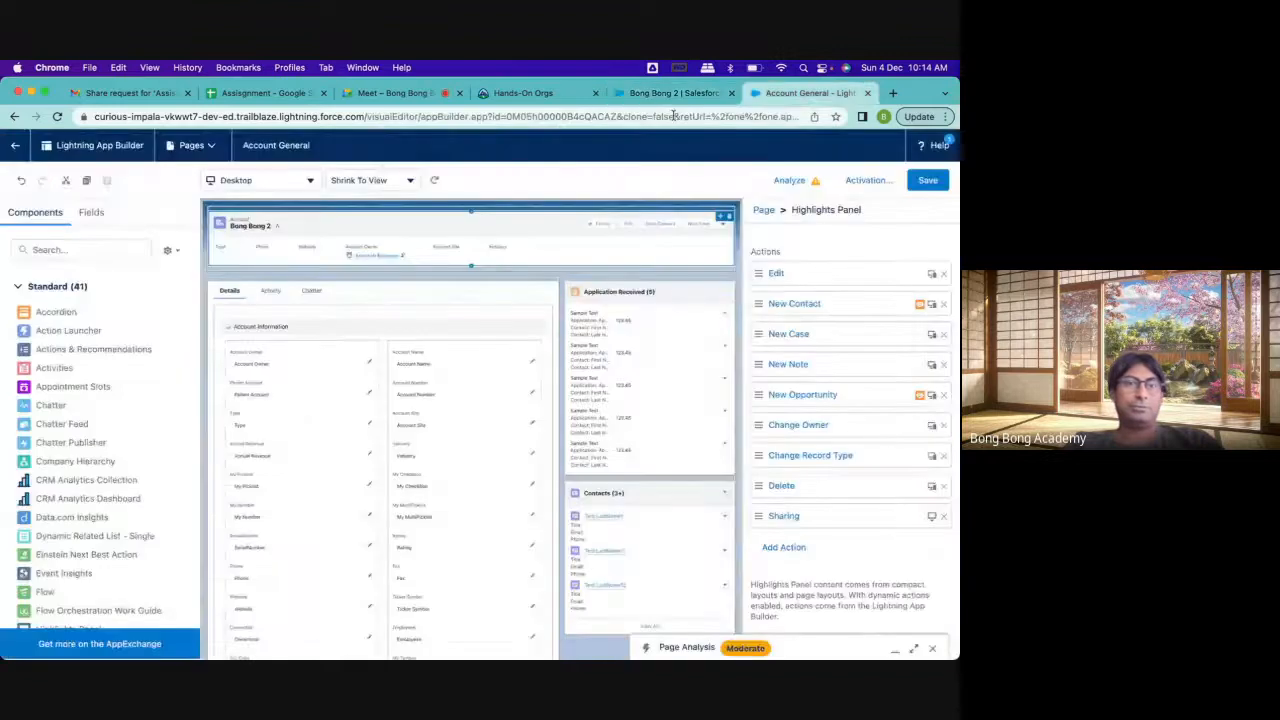
left_click(672, 93)
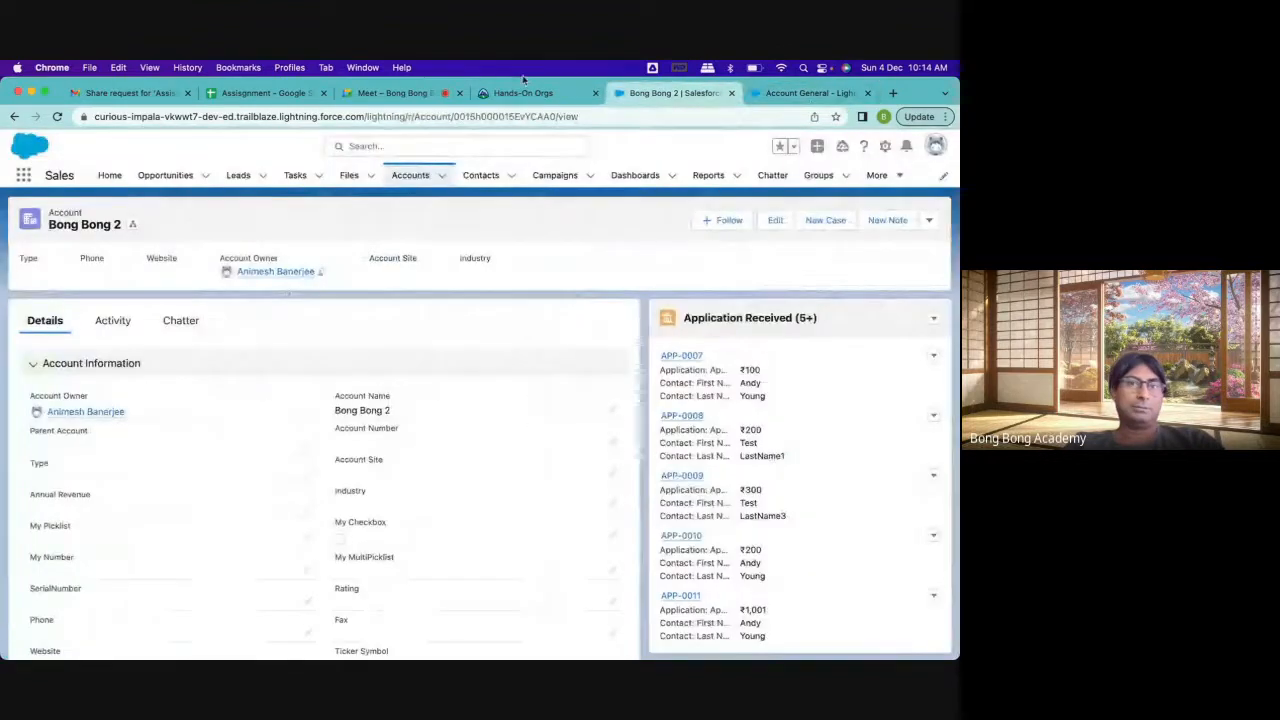
left_click(590, 97)
left_click(640, 97)
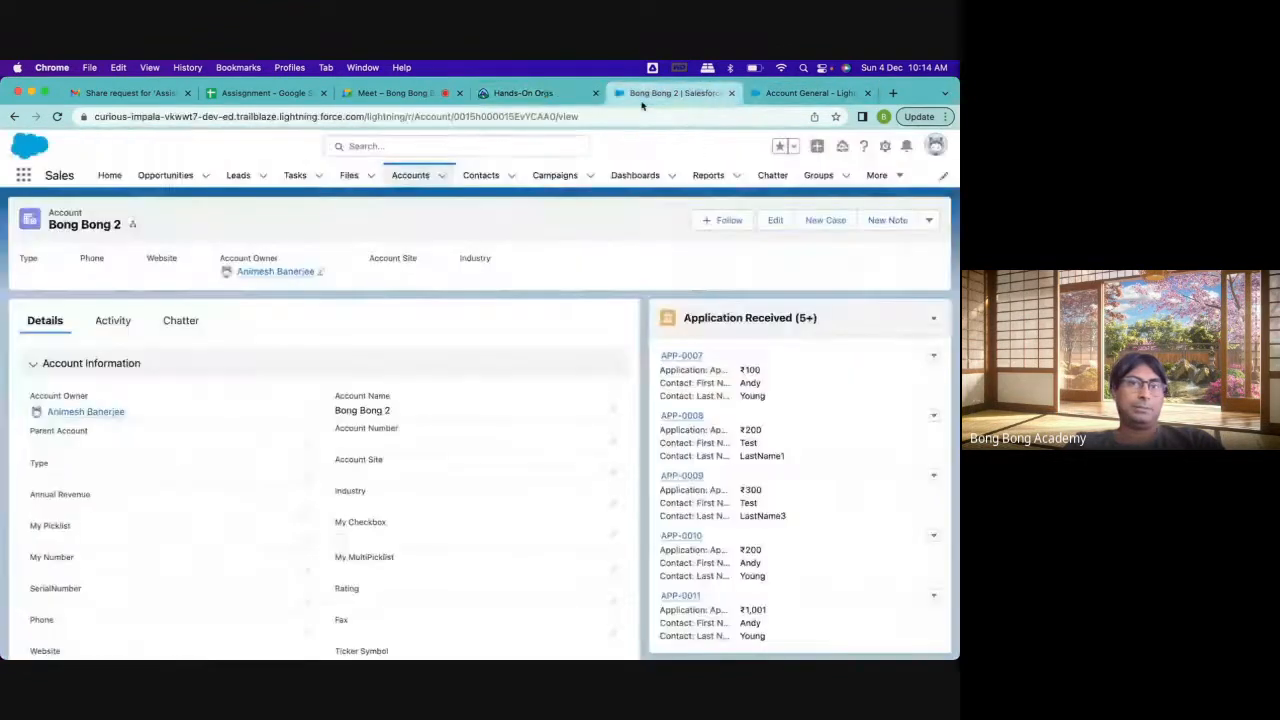
Leave the Lightning App Builder and open Account Layout from the Account object's page layouts
left_click(800, 93)
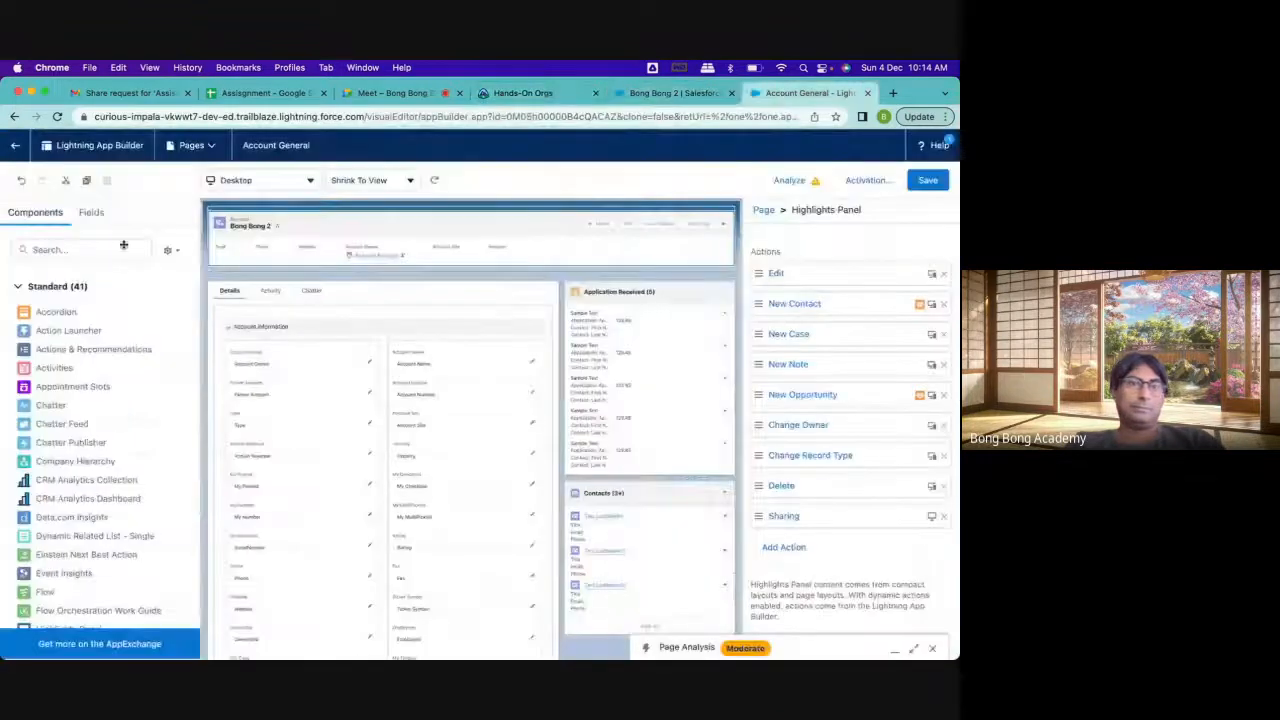
left_click(15, 145)
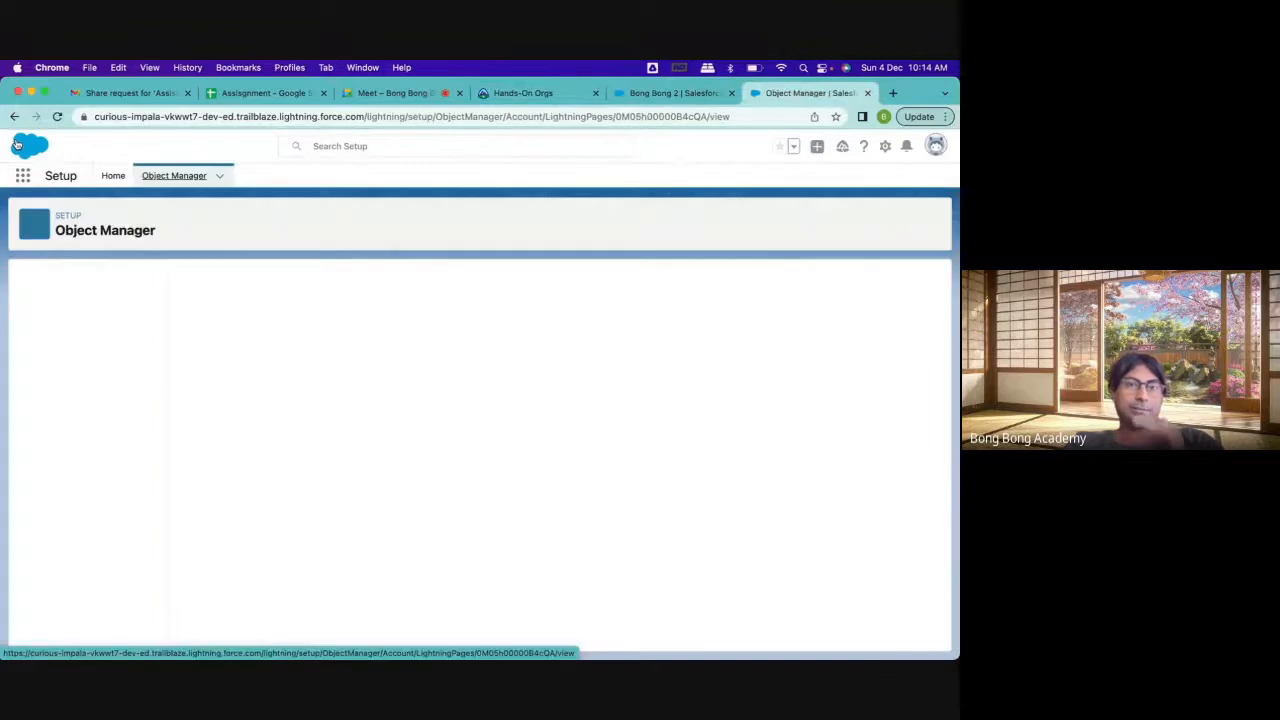
left_click(51, 338)
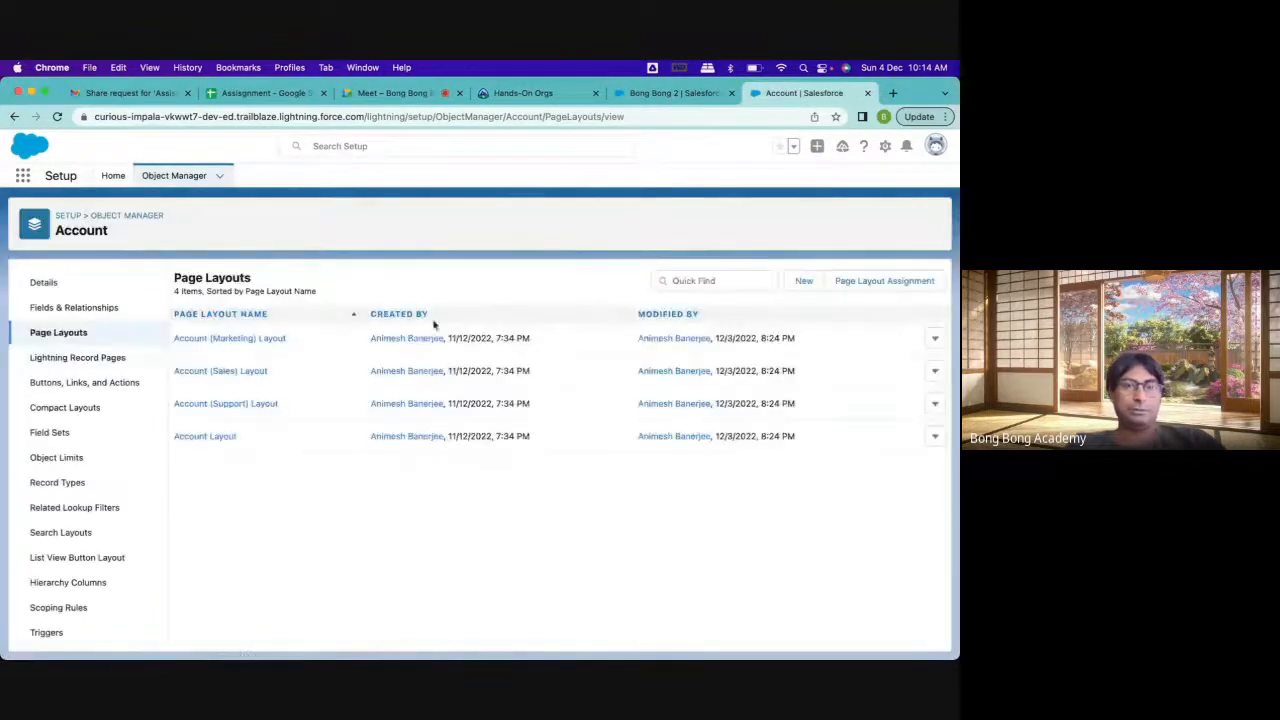
left_click(214, 437)
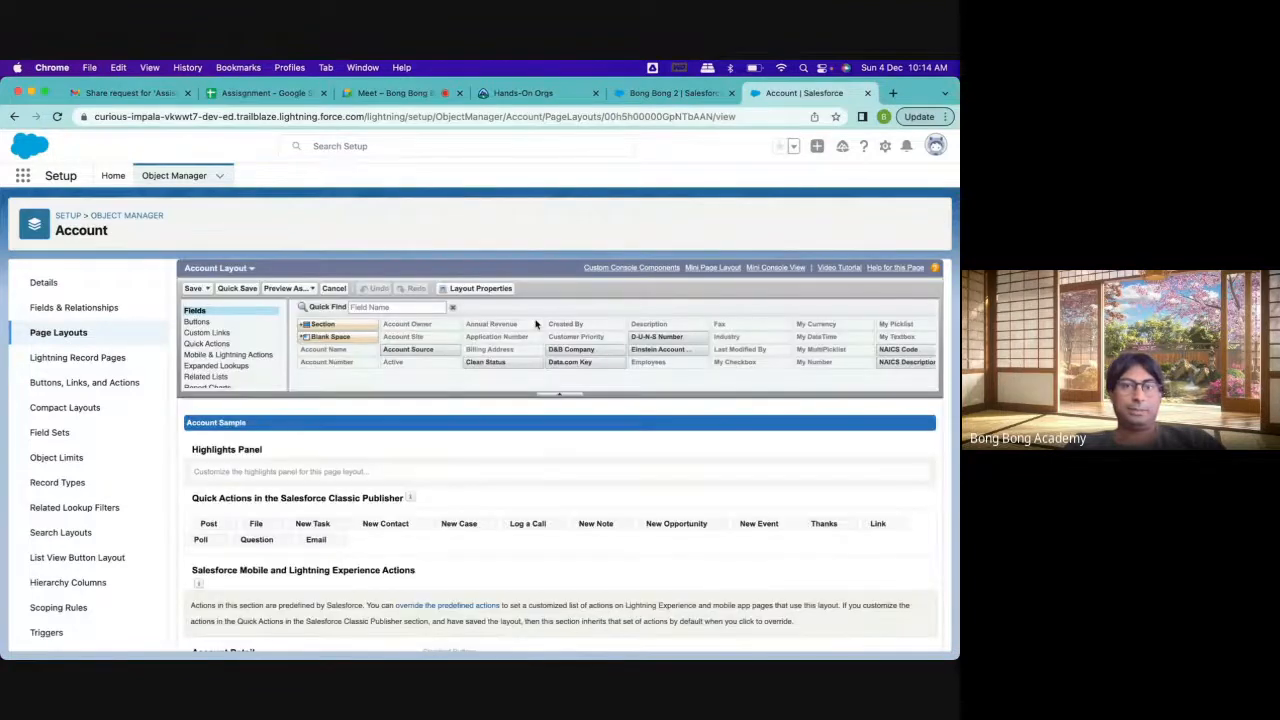
Examine the Buttons and the Mobile & Lightning Actions available in Account Layout, along with the layout's action sections
left_click(198, 322)
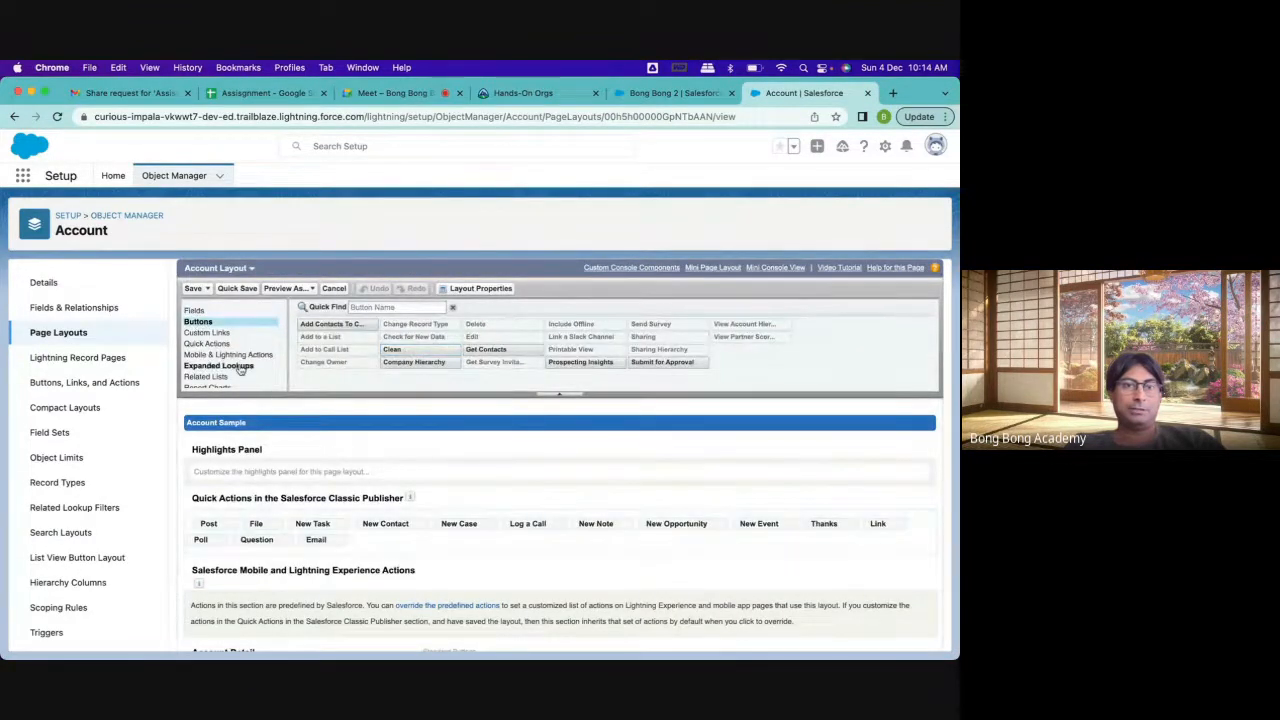
scroll(290, 630, "down", 2)
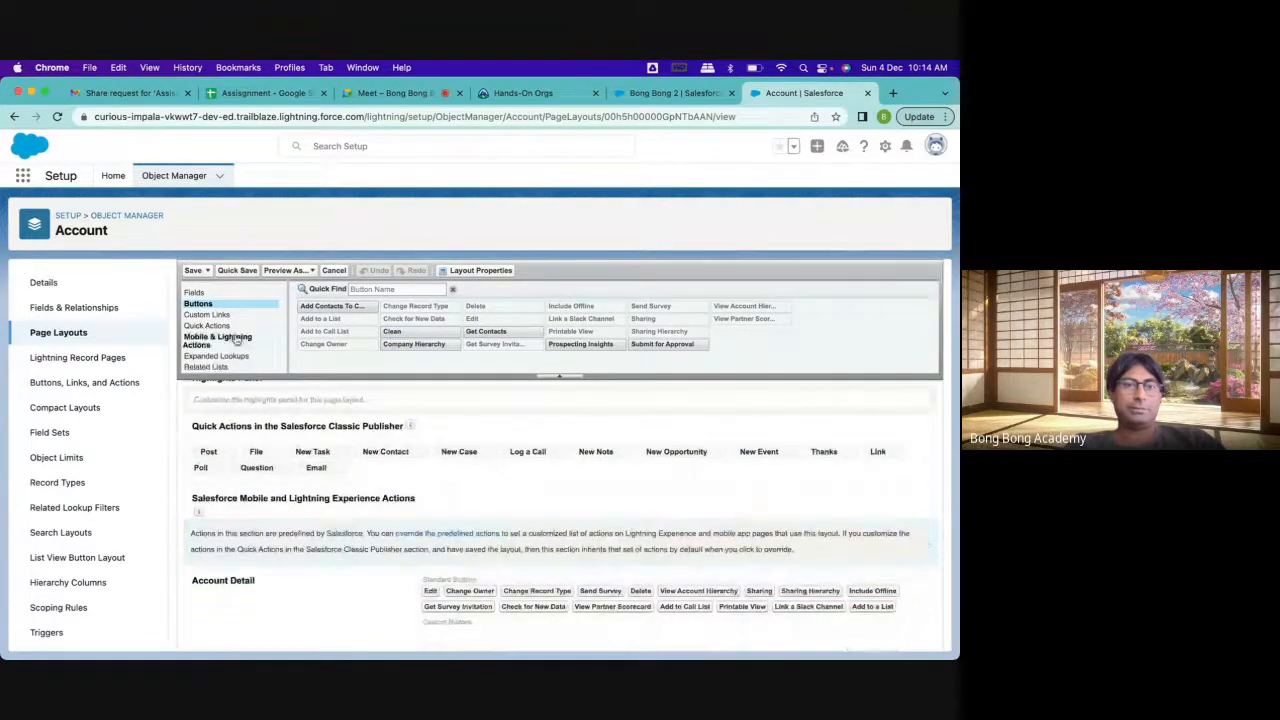
left_click(215, 341)
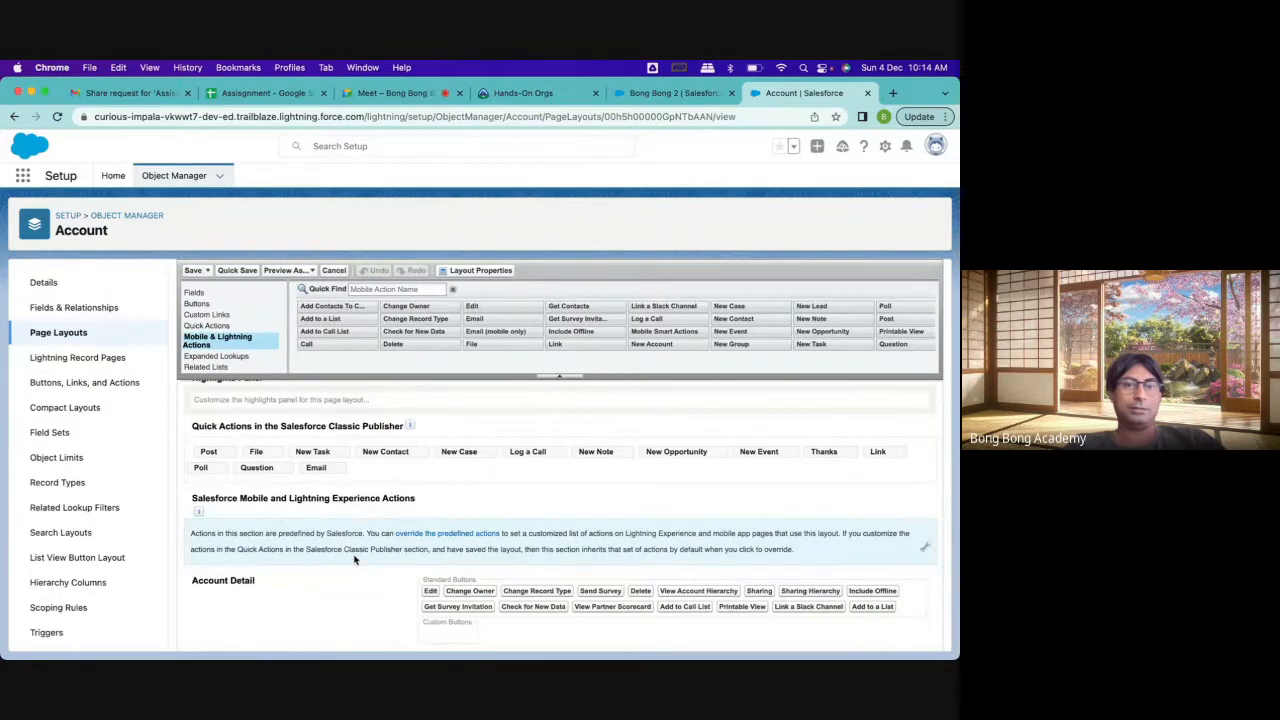
scroll(375, 614, "down", 3)
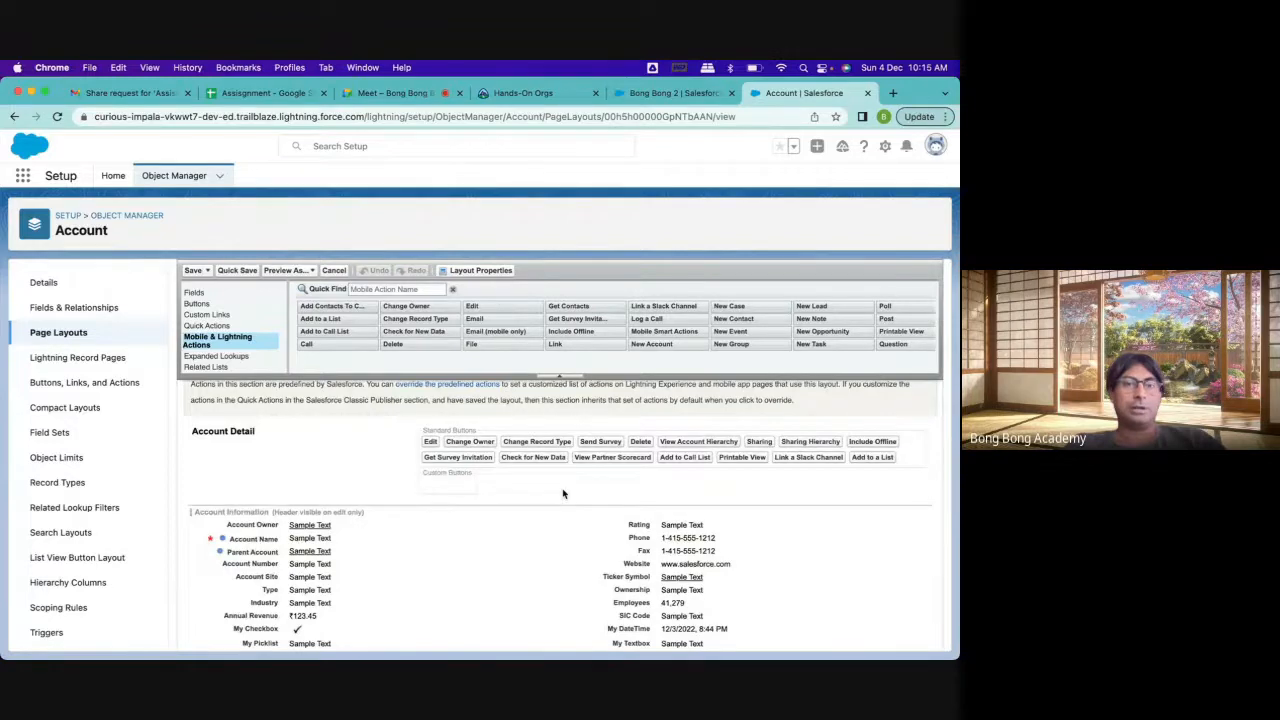
scroll(563, 494, "up", 4)
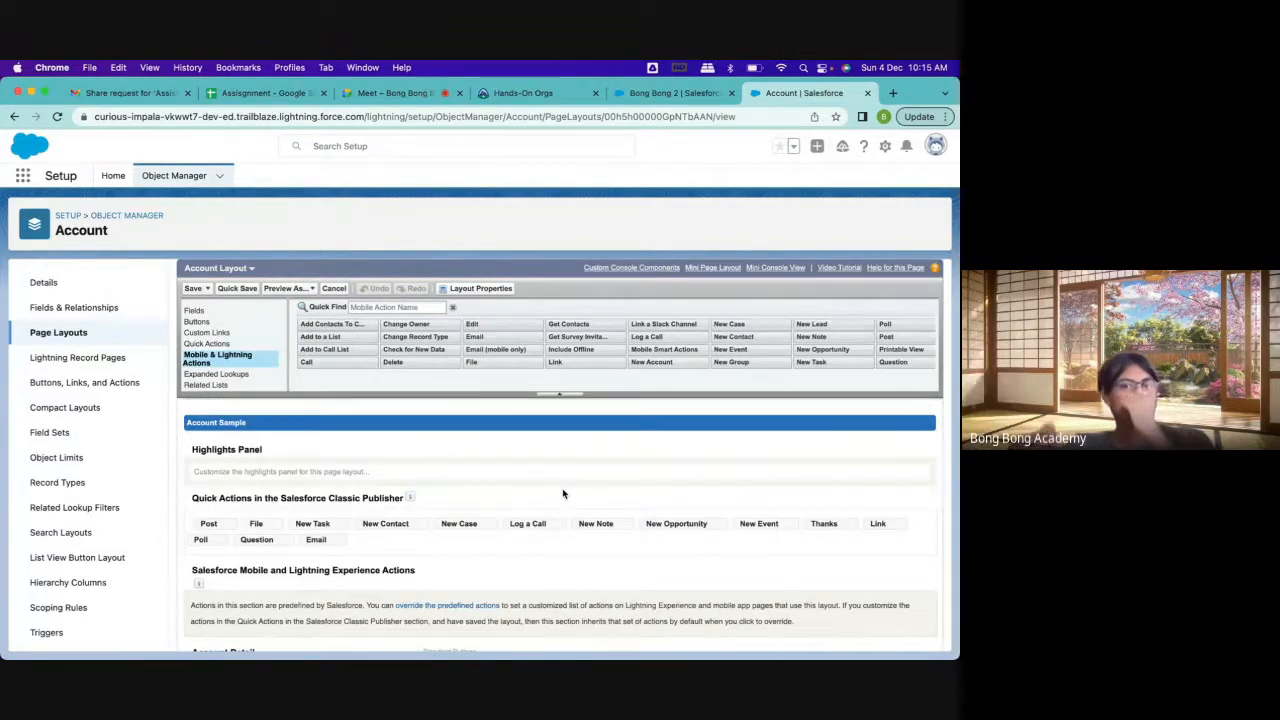
Glance at the Bong Bong 2 record and switch to the Google Meet call
left_click(665, 93)
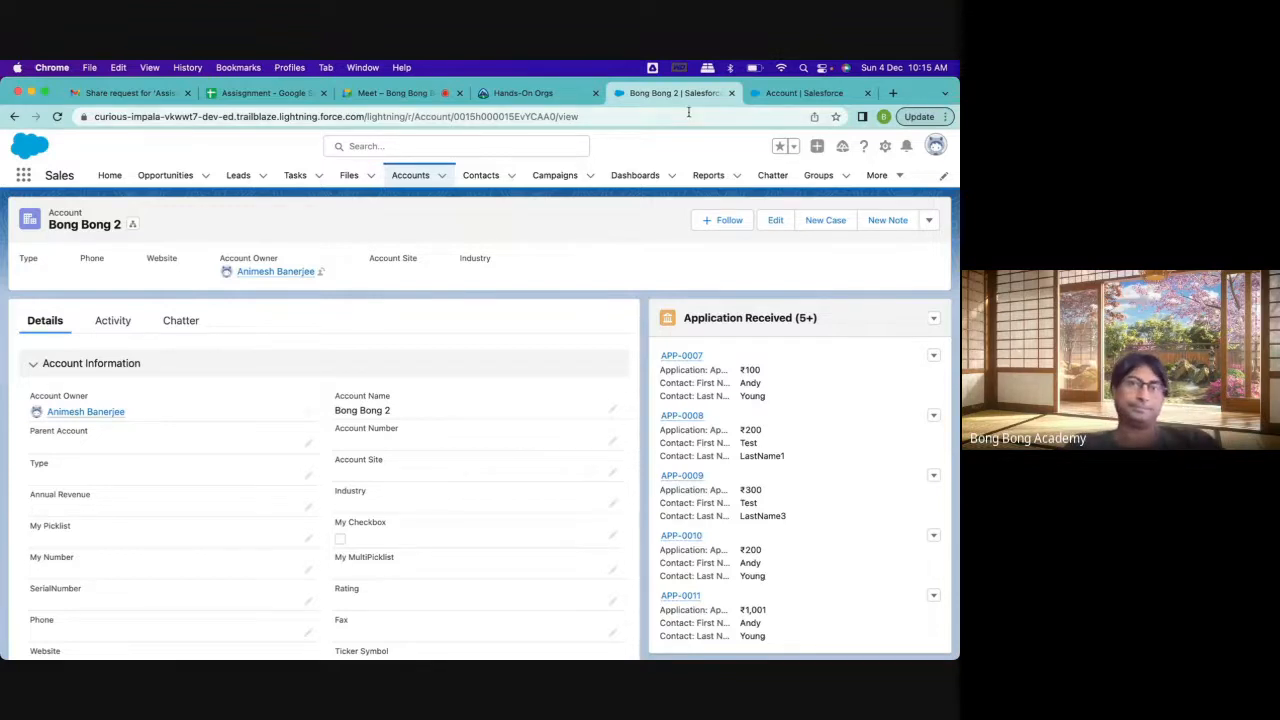
left_click(777, 99)
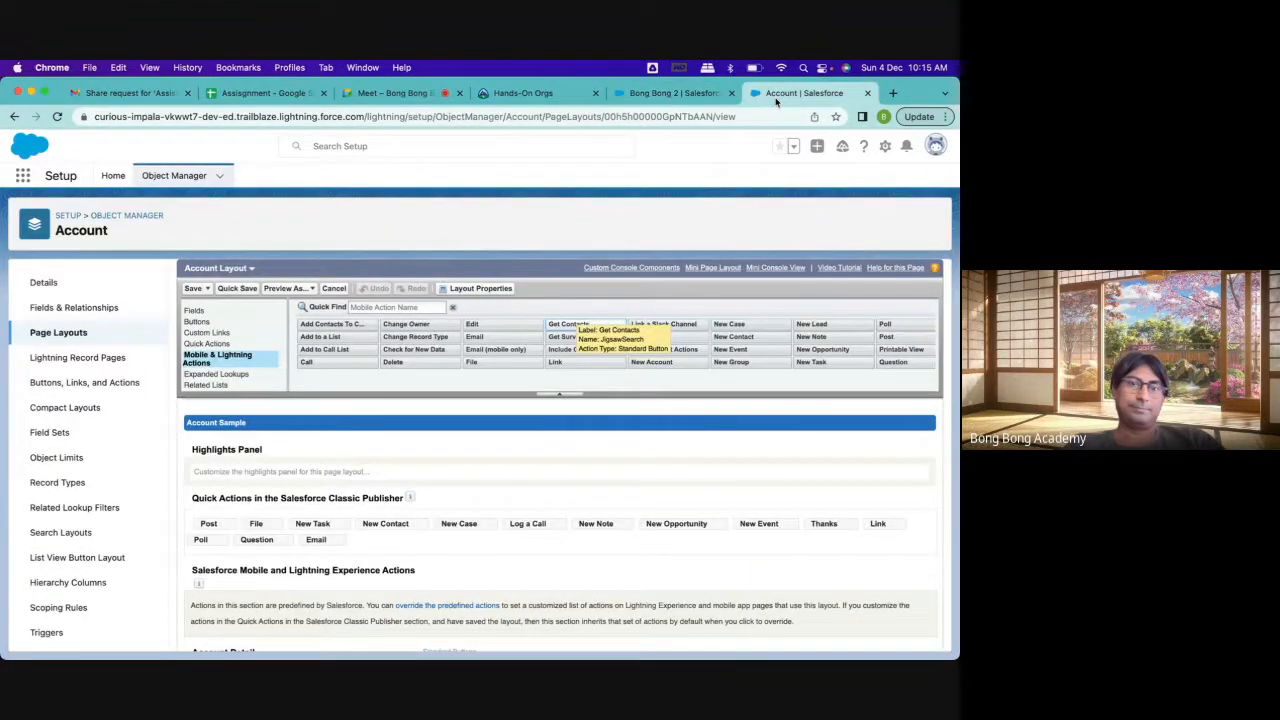
left_click(420, 95)
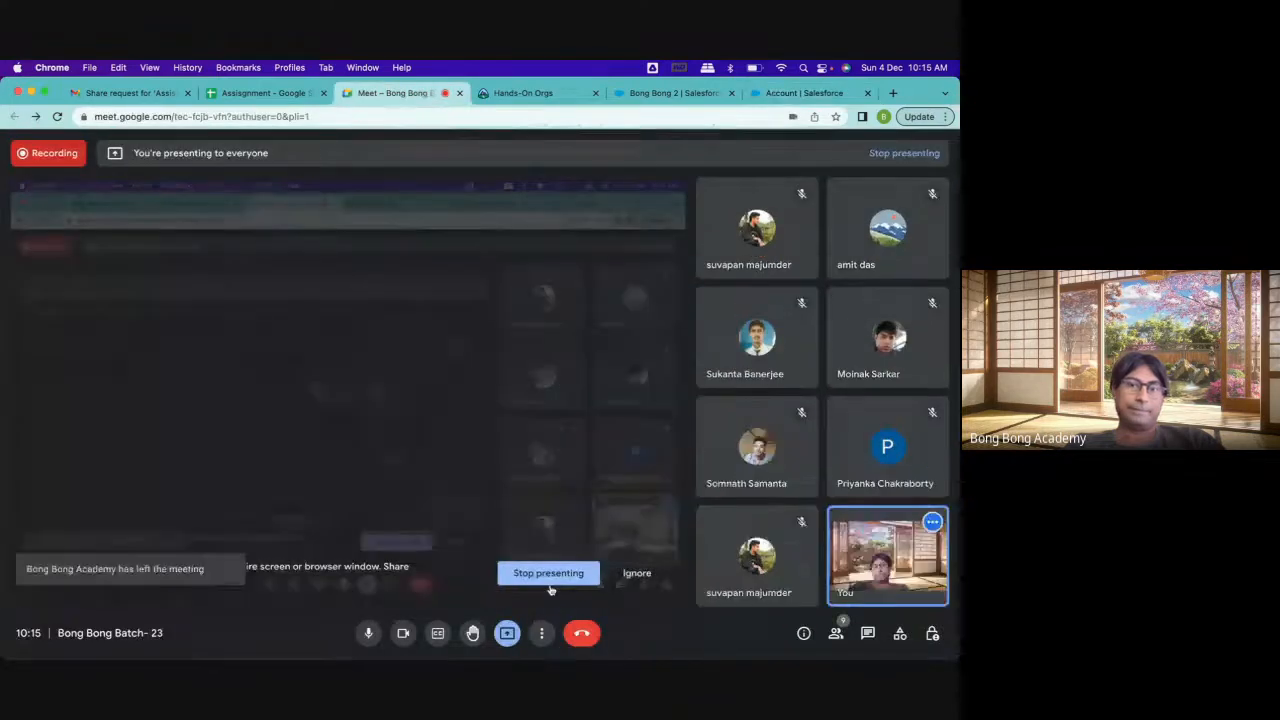